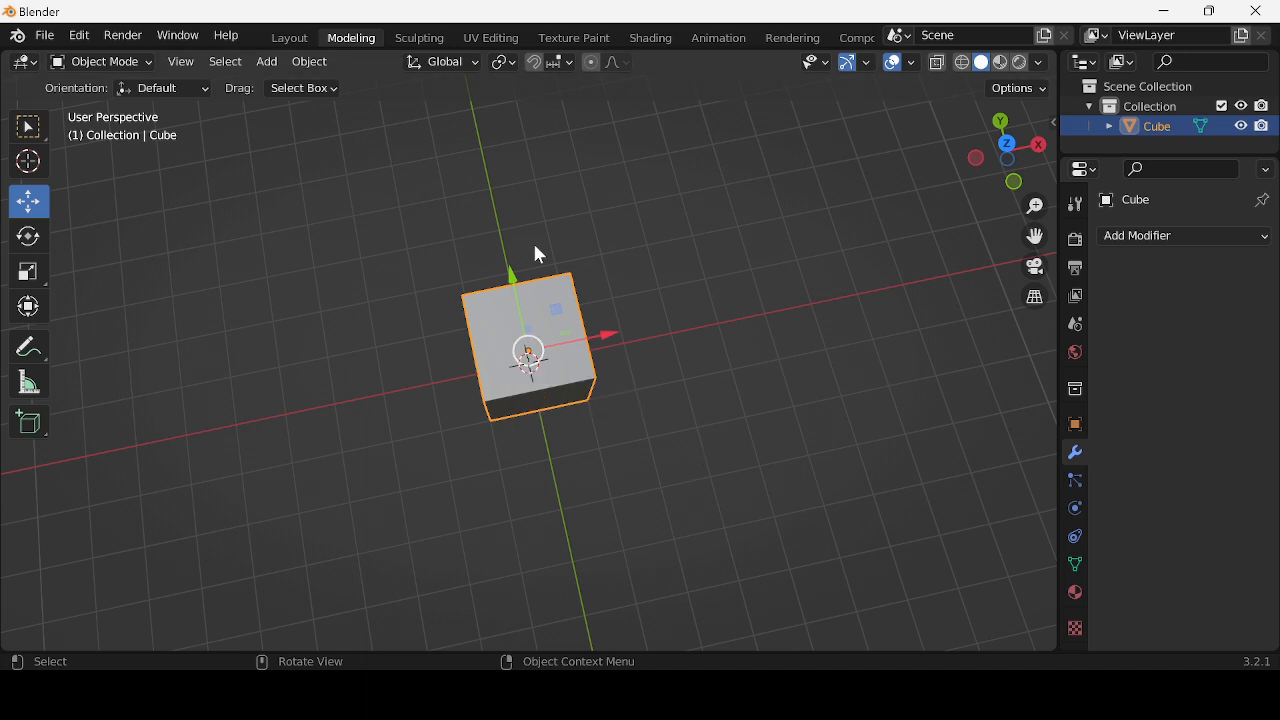
# - Deselect the cube and add an armature with a single bone at the world origin
pyautogui.click(750, 220)
pyautogui.scroll(3, 549, 451)
pyautogui.moveTo(549, 451); pyautogui.dragTo(460, 168, button='middle')
pyautogui.click(318, 68)
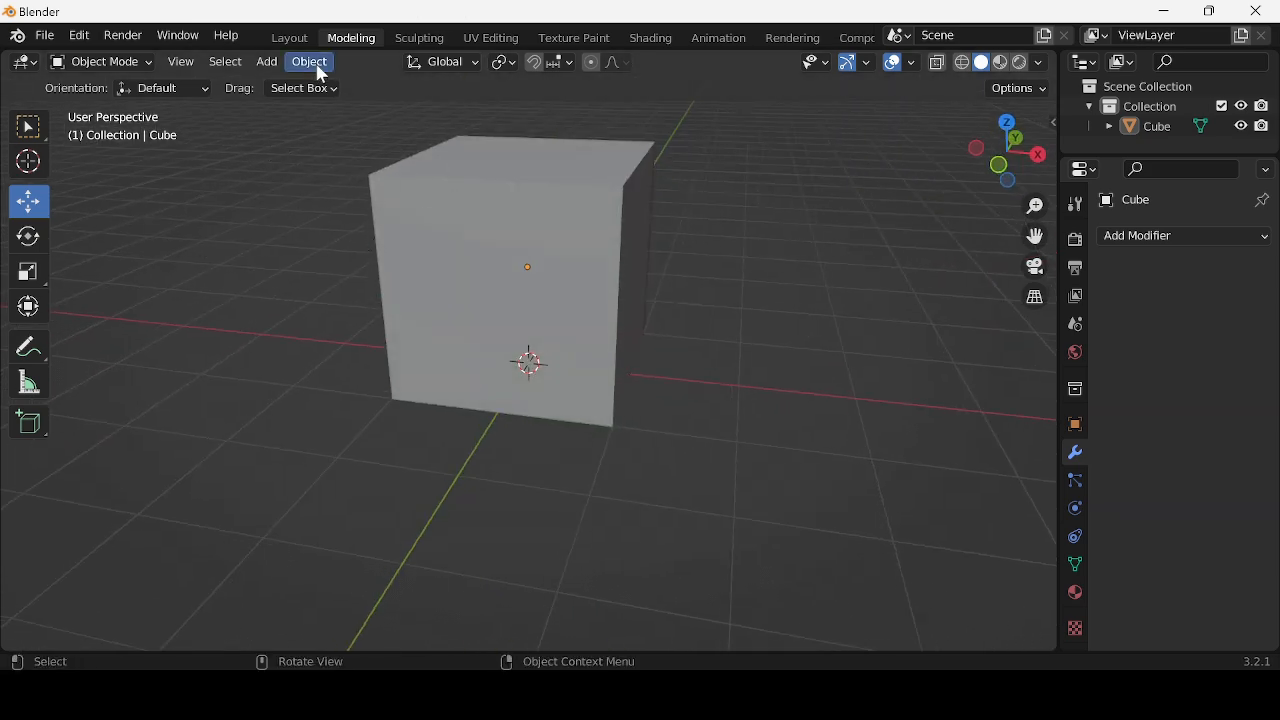
pyautogui.click(286, 66)
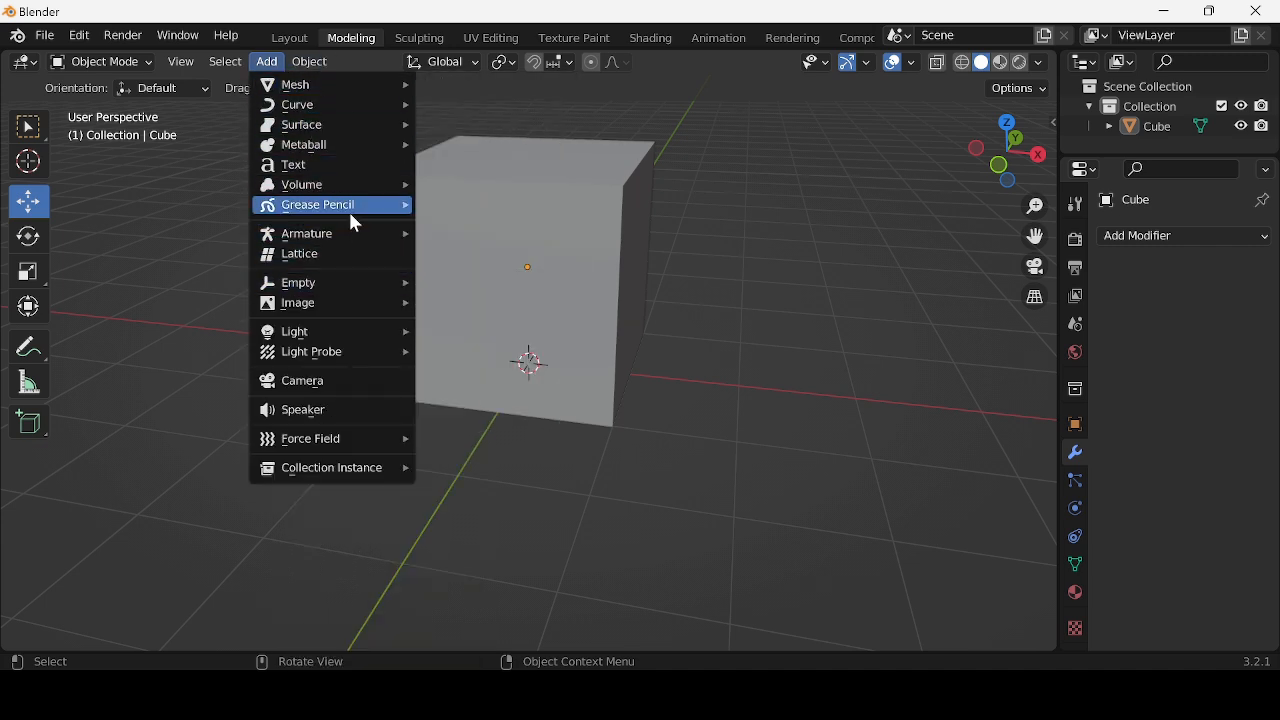
pyautogui.moveTo(330, 238)
pyautogui.click(481, 234)
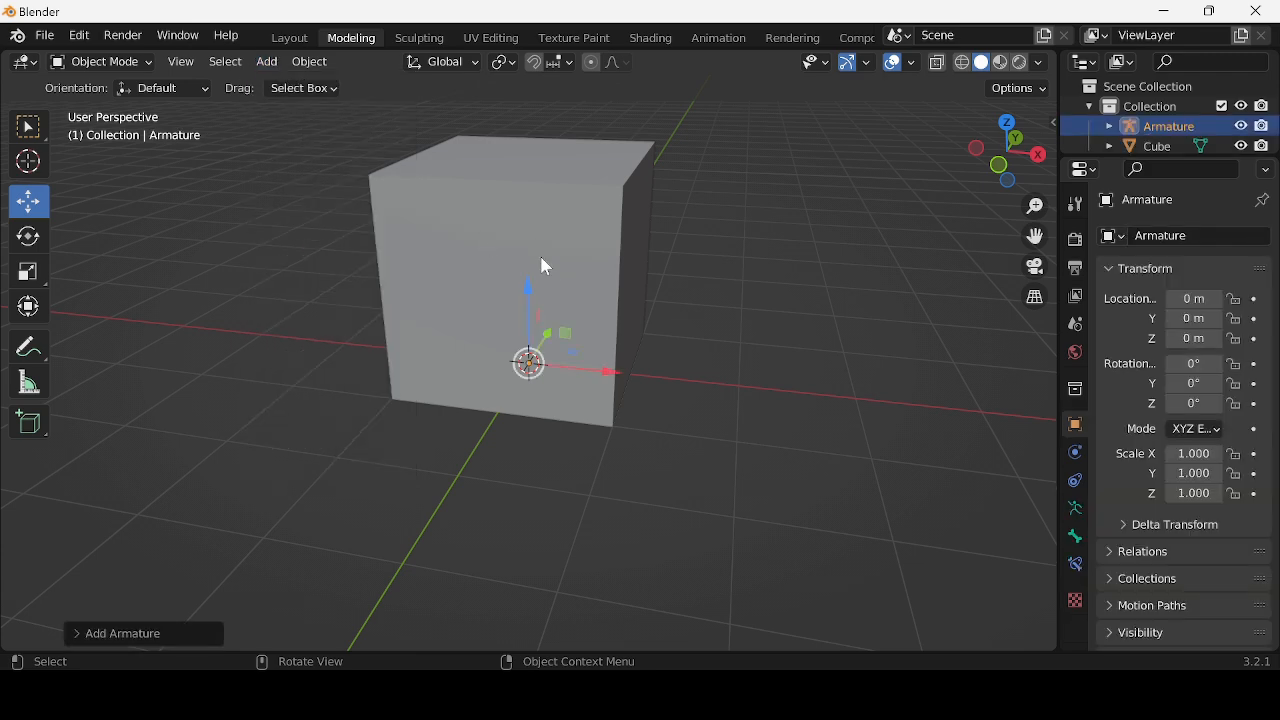
# - Raise the armature about 2 m along Z so its bone stands on the cube's top face
pyautogui.moveTo(545, 267); pyautogui.dragTo(396, 336, button='middle')
pyautogui.moveTo(535, 305); pyautogui.dragTo(558, 118)
pyautogui.moveTo(558, 118); pyautogui.dragTo(699, 179, button='middle')
pyautogui.press('w')
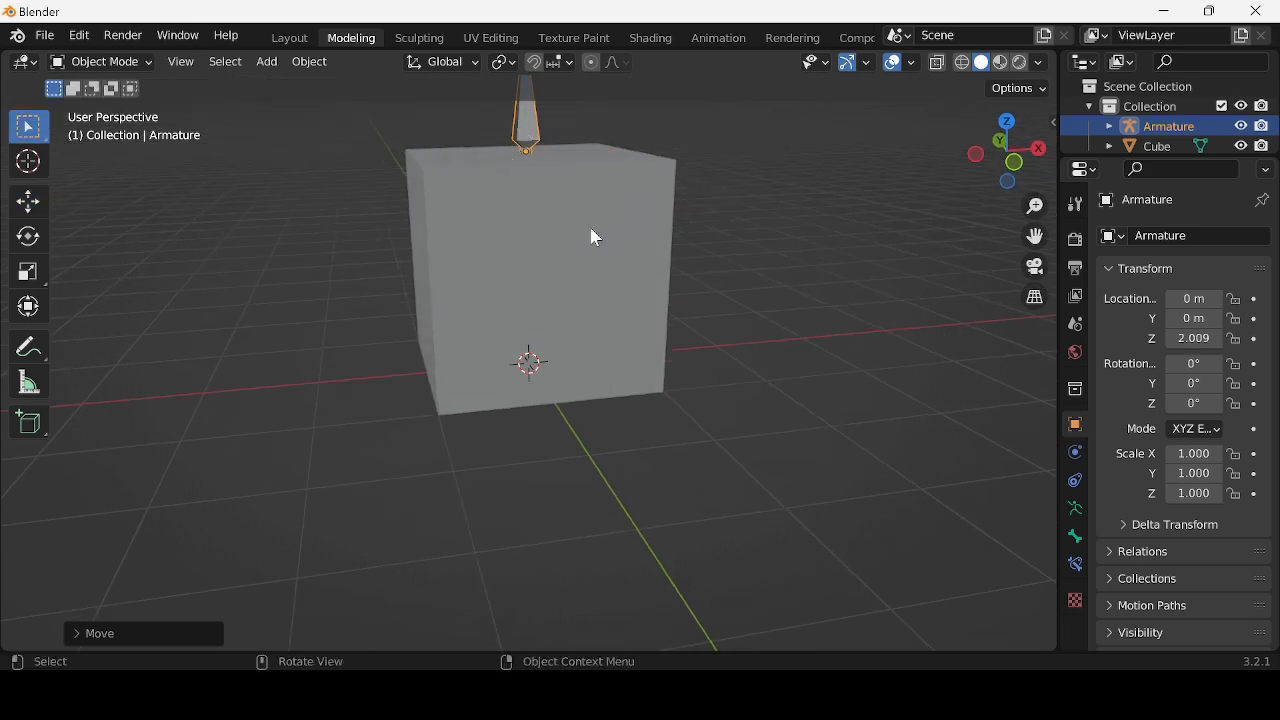
# - Parent the cube to the armature using Armature Deform With Empty Groups, and check the modifier on the cube
pyautogui.moveTo(594, 237); pyautogui.dragTo(540, 283, button='middle')
pyautogui.click(545, 322)
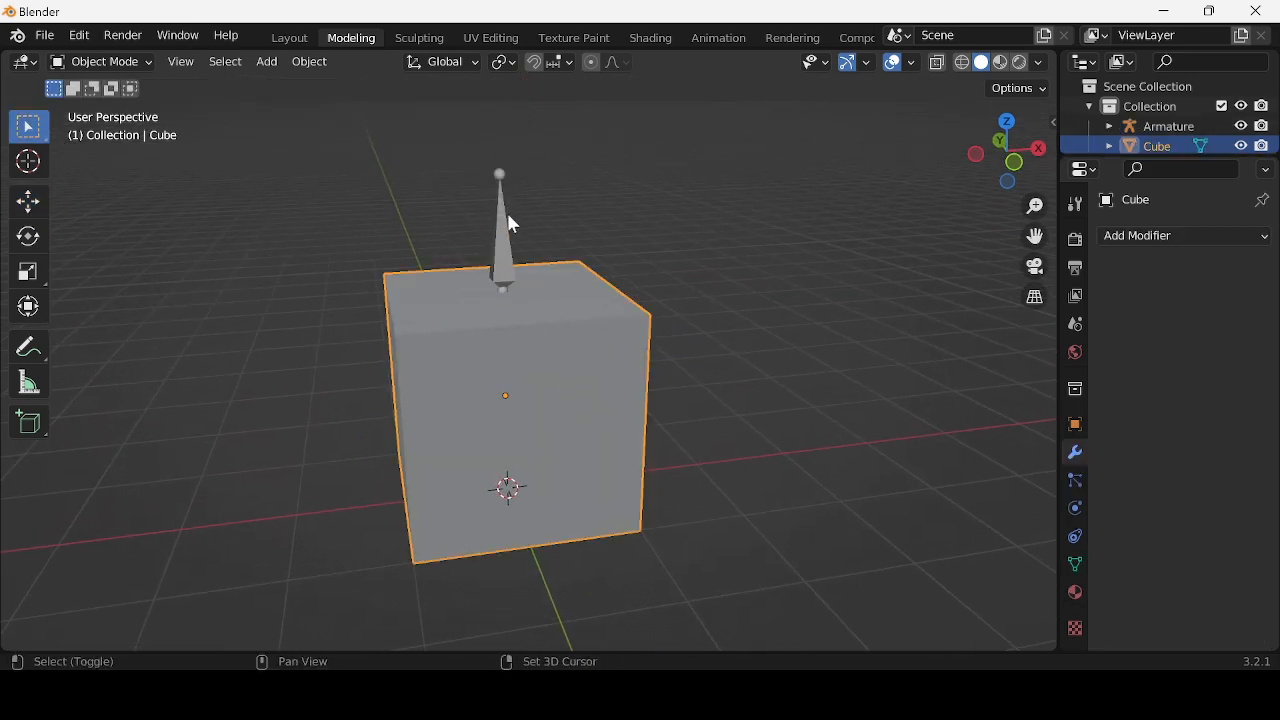
pyautogui.keyDown('shift'); pyautogui.click(508, 245); pyautogui.keyUp('shift')
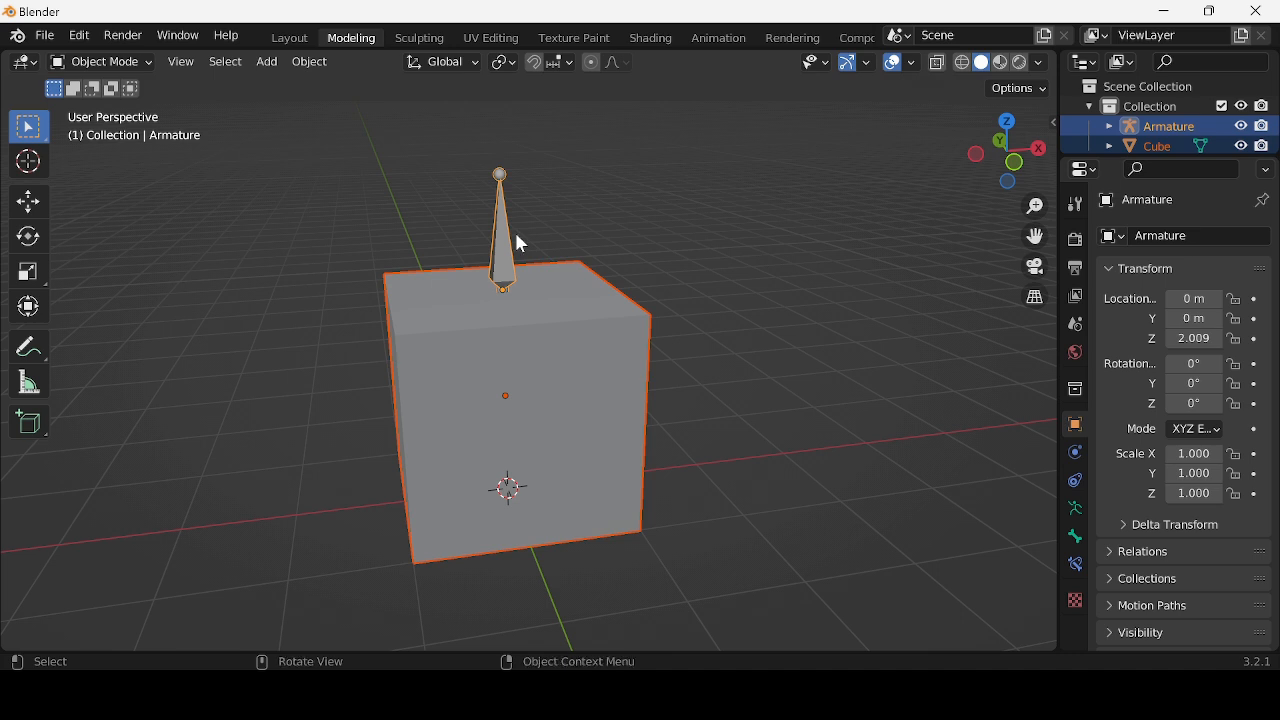
pyautogui.hotkey('ctrl', 'p')
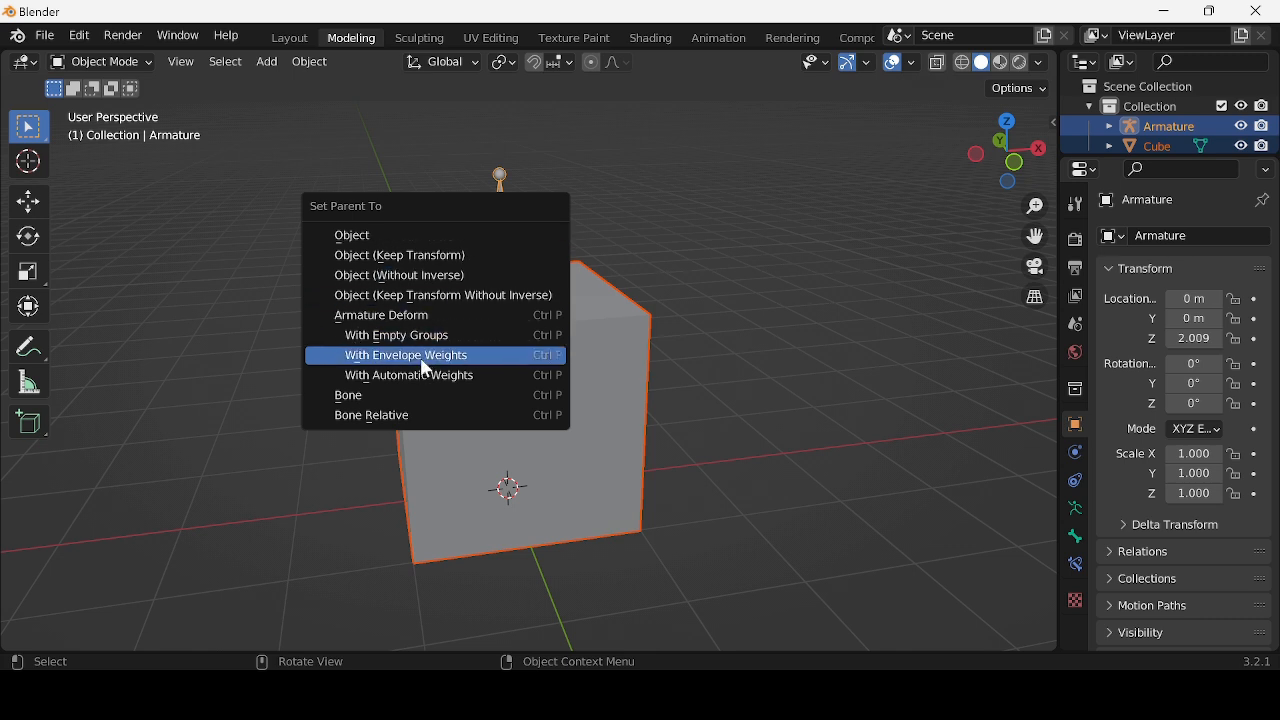
pyautogui.click(456, 338)
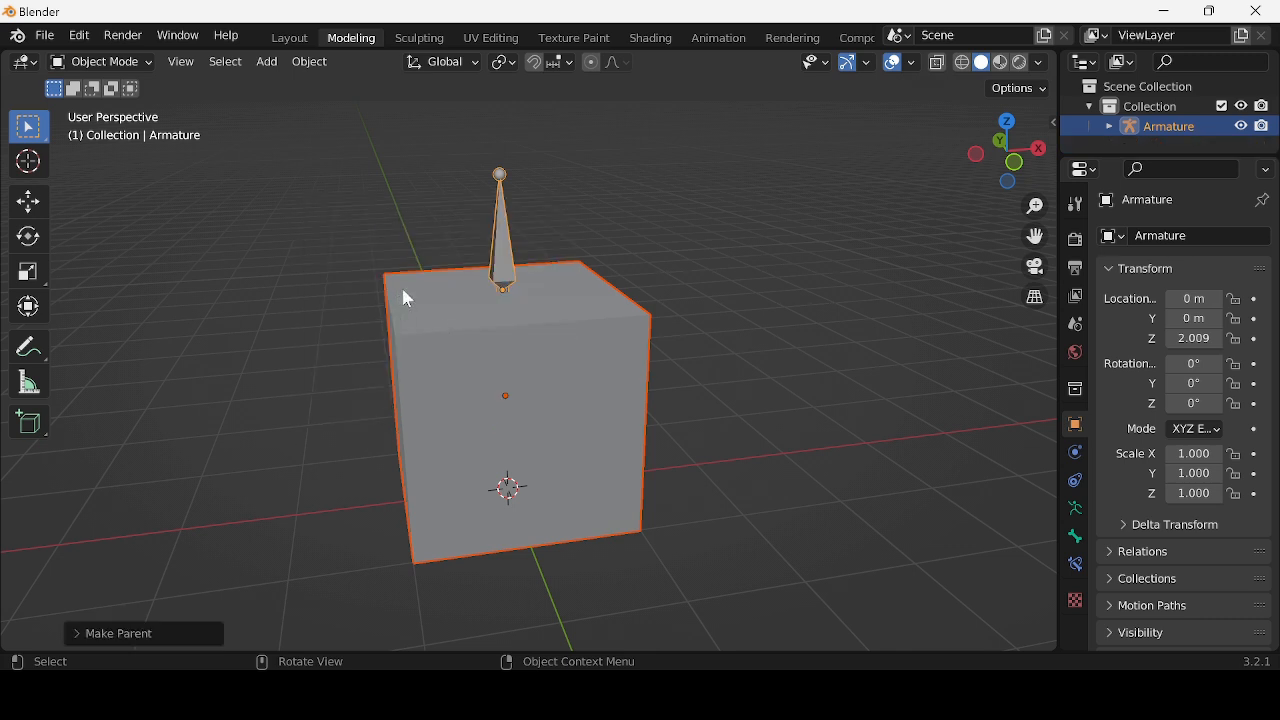
pyautogui.click(603, 303)
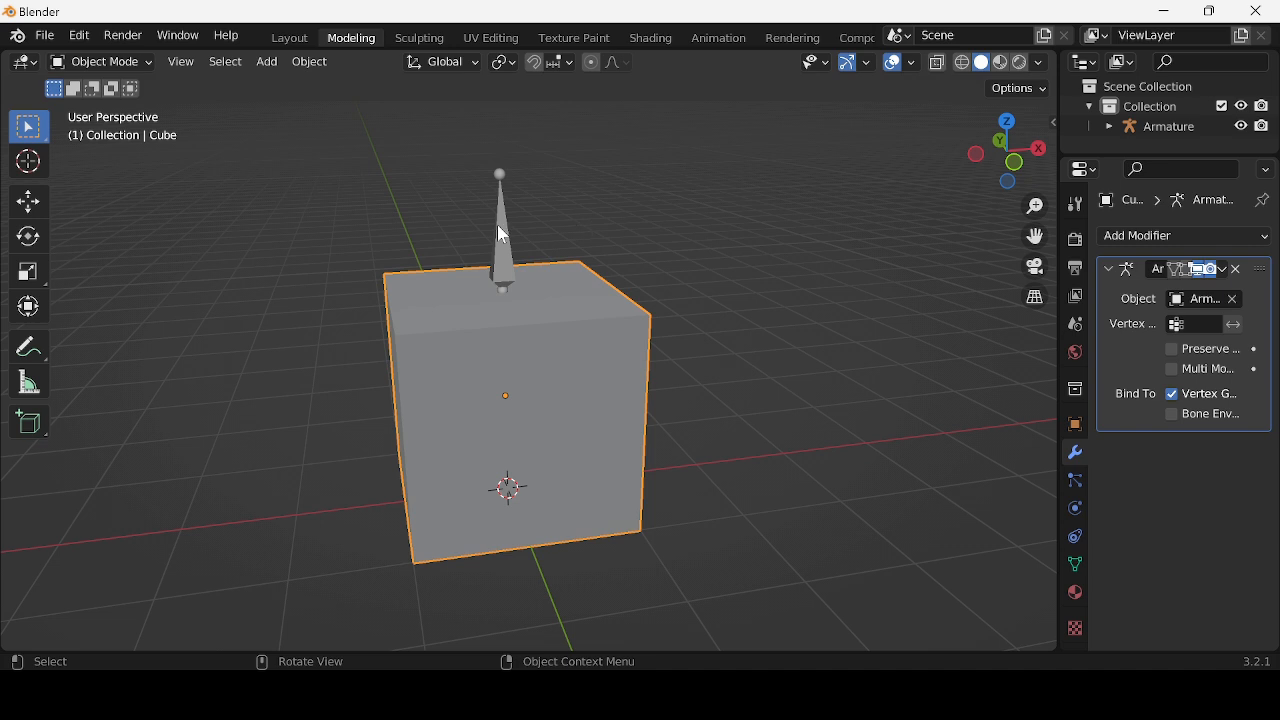
pyautogui.moveTo(497, 234); pyautogui.dragTo(549, 354, button='middle')
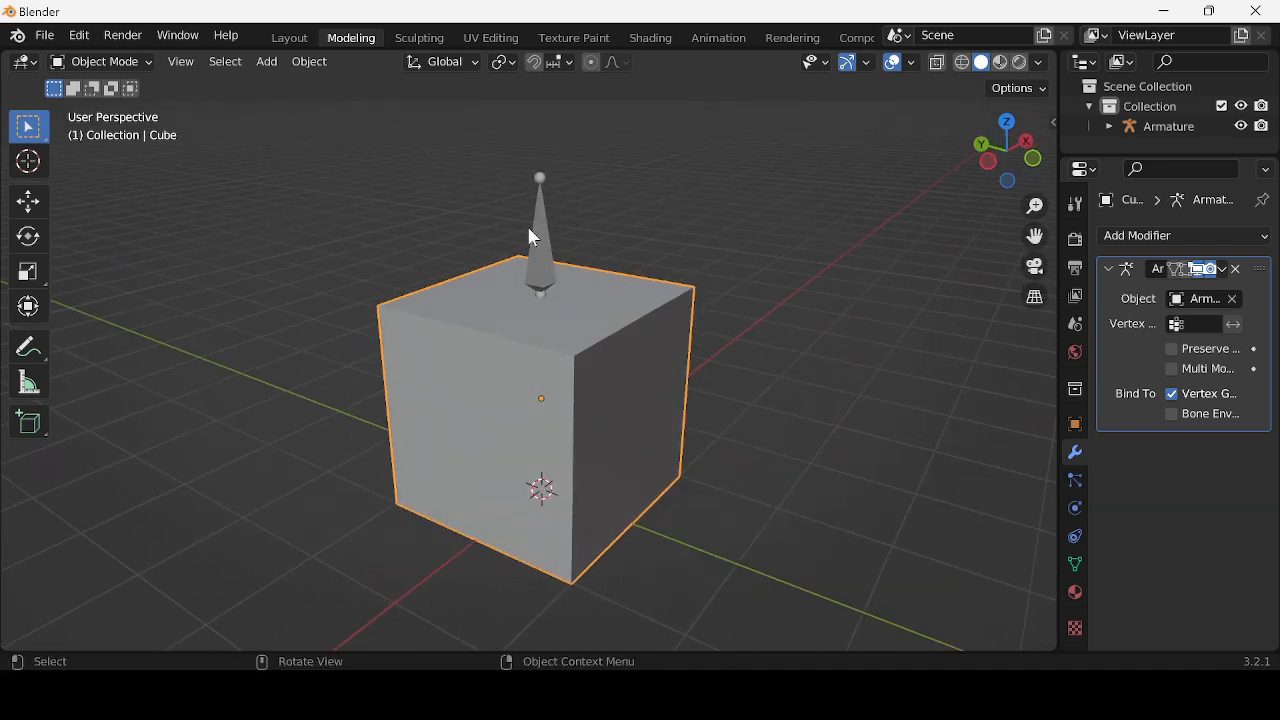
# - Turn on In Front in the armature's viewport display settings
pyautogui.click(540, 232)
pyautogui.click(545, 240)
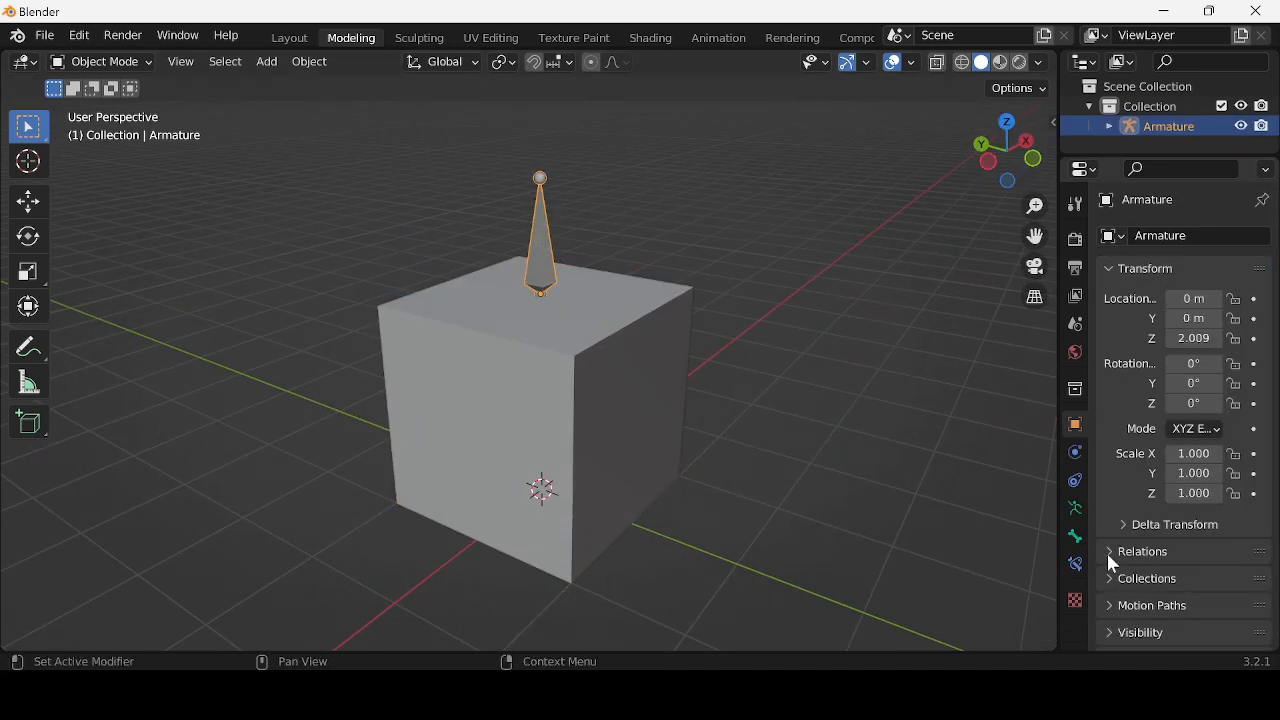
pyautogui.click(1074, 502)
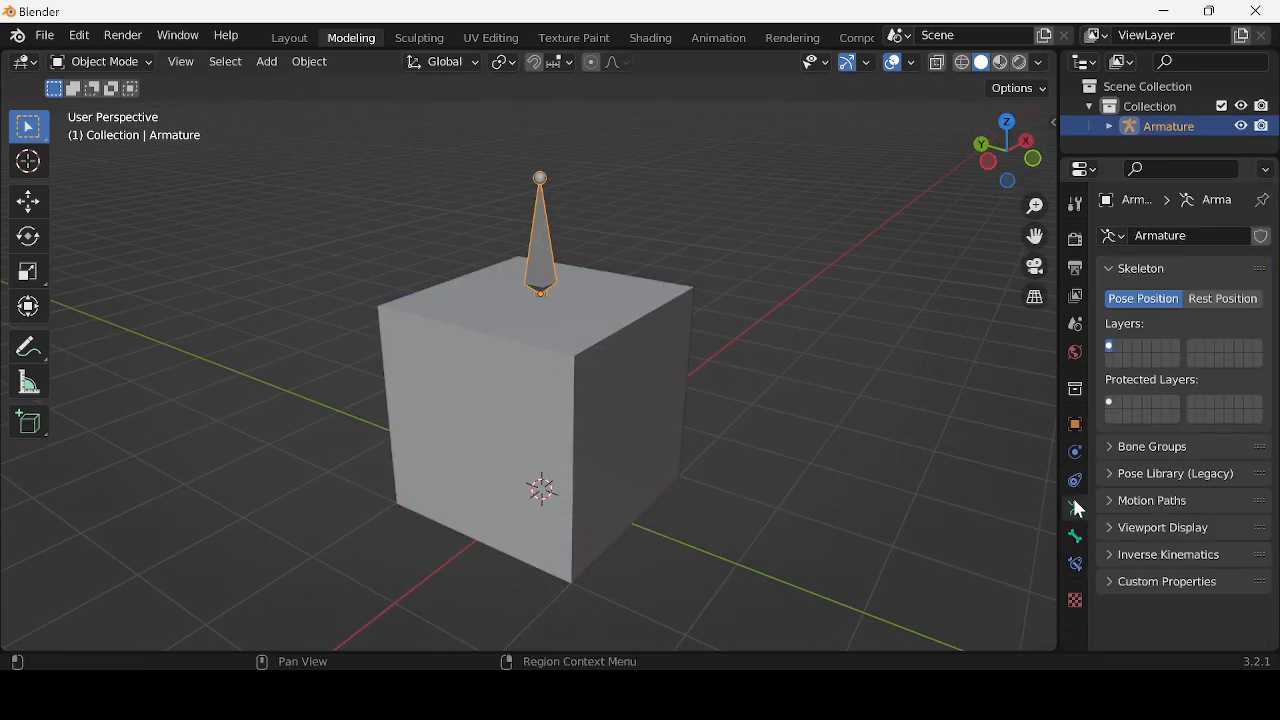
pyautogui.click(1118, 529)
pyautogui.scroll(-3, 1120, 515)
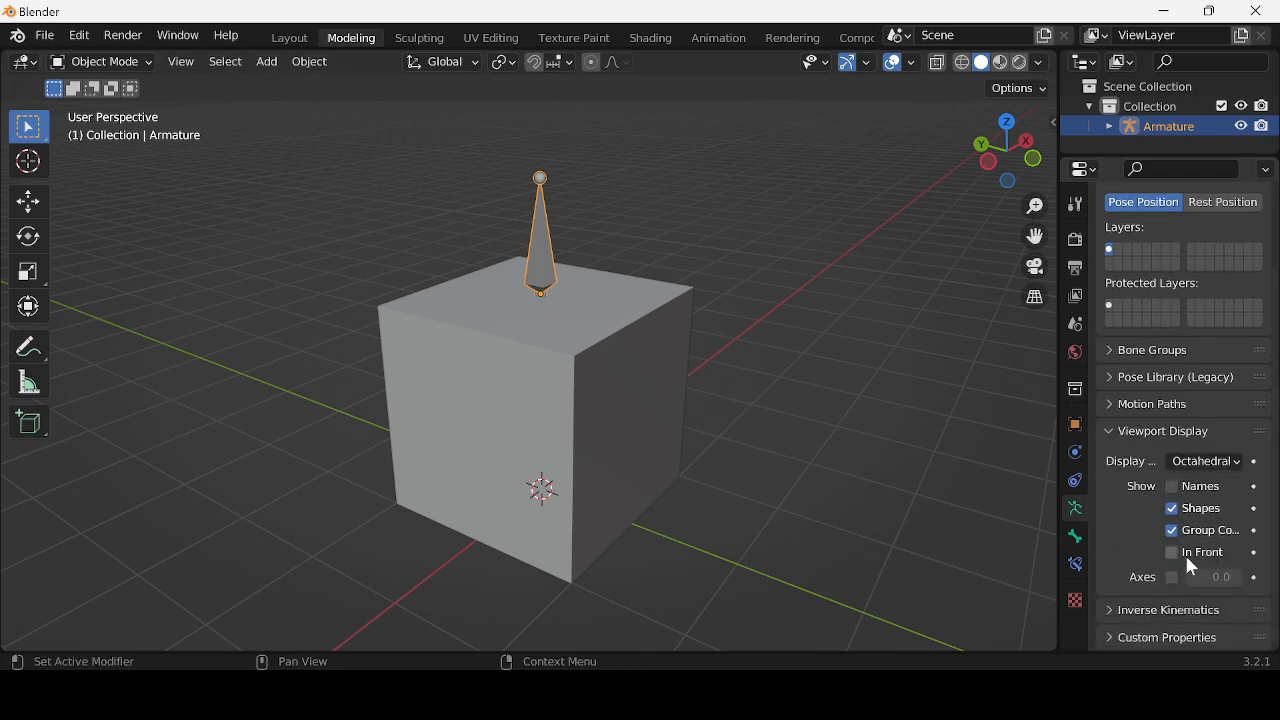
# - Move the bone straight down into the lower half of the cube in Edit Mode, keeping the armature displayed in front
pyautogui.press('Tab')
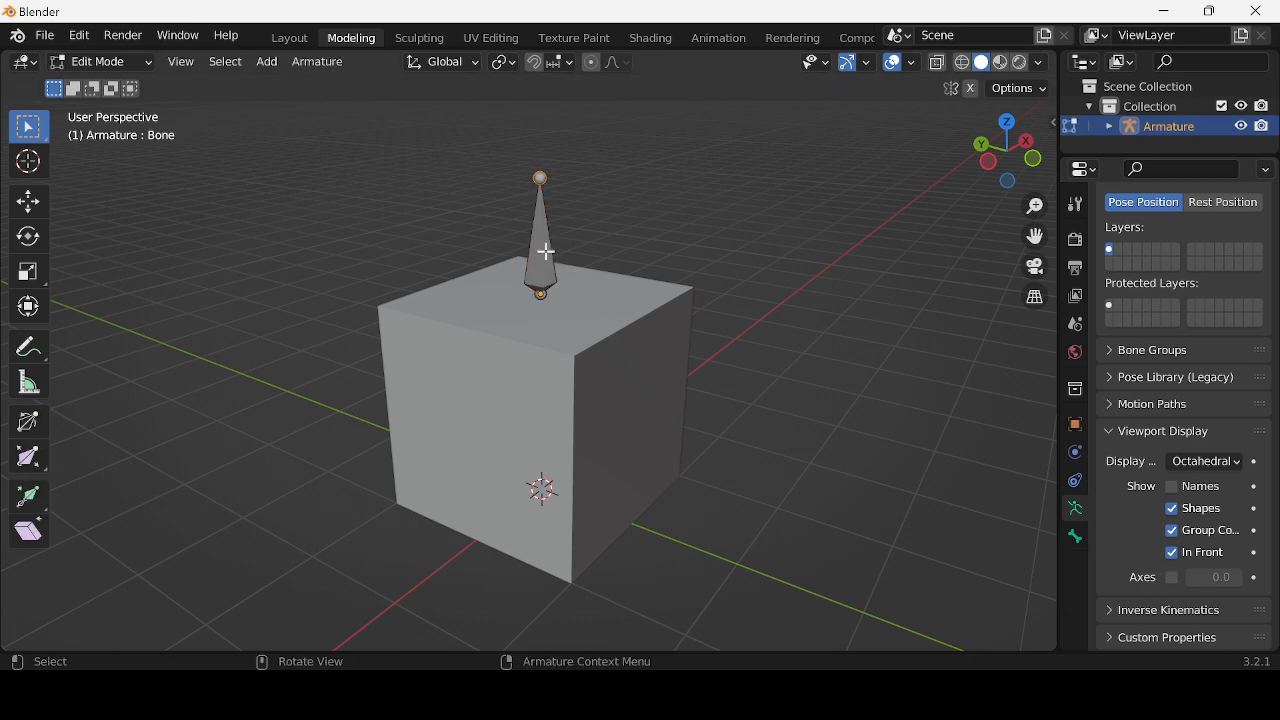
pyautogui.click(543, 242)
pyautogui.moveTo(554, 246); pyautogui.dragTo(474, 223, button='middle')
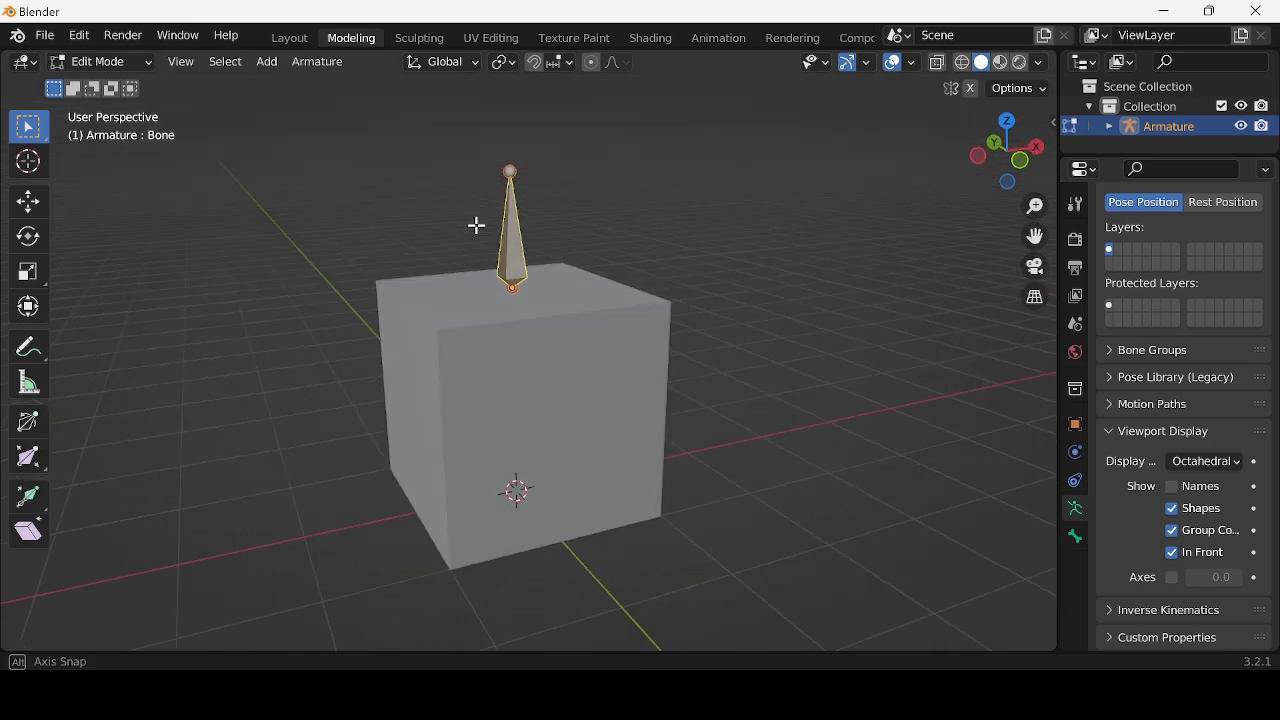
pyautogui.click(1035, 177)
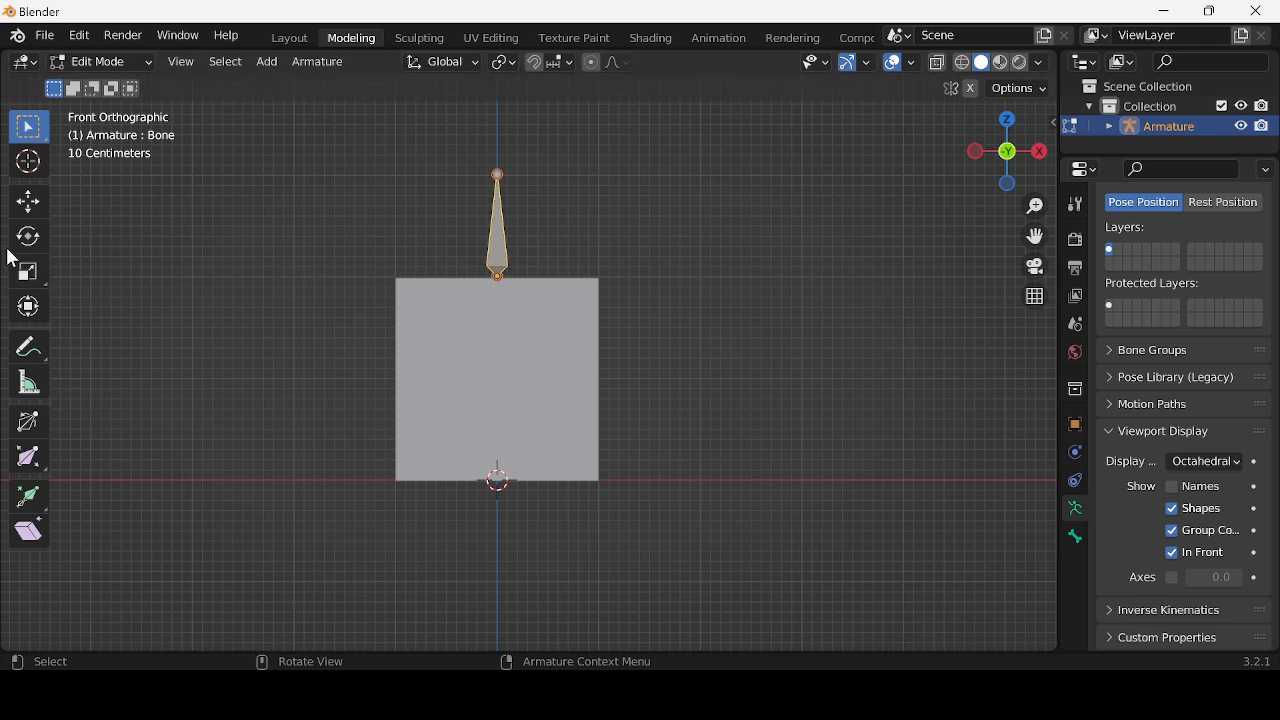
pyautogui.click(1172, 554)
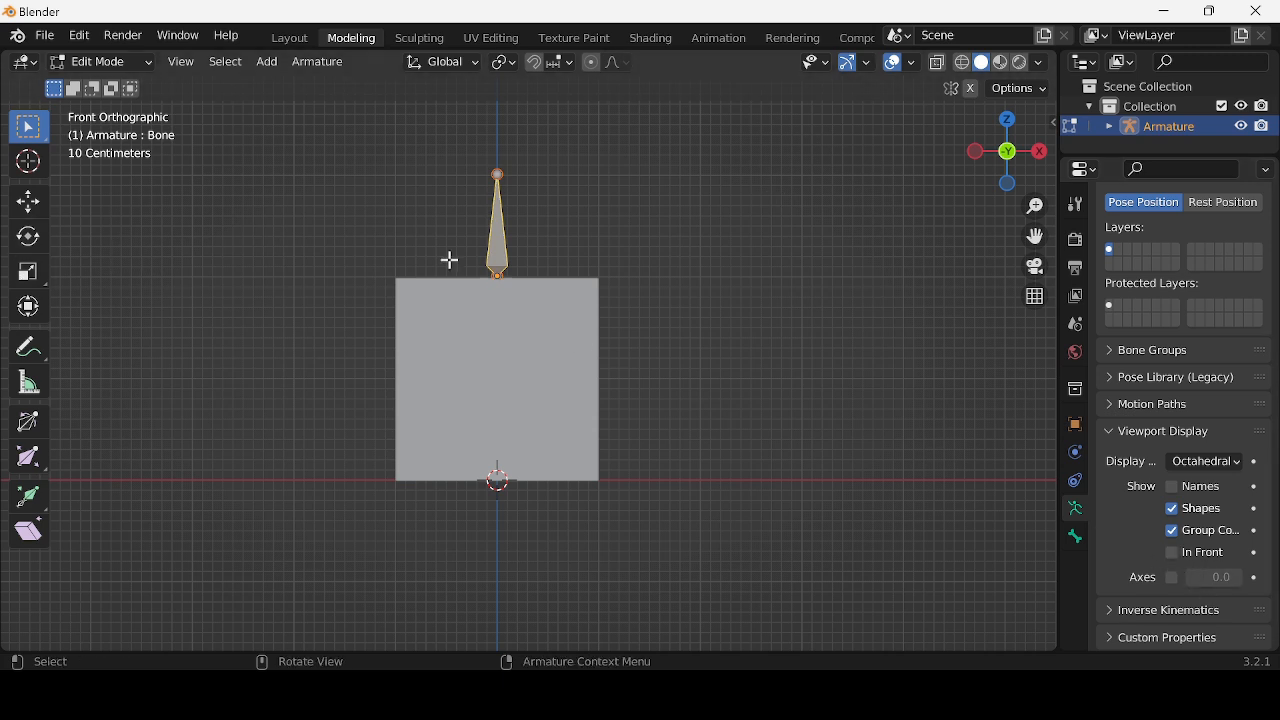
pyautogui.click(28, 201)
pyautogui.moveTo(499, 158)
pyautogui.mouseDown()
pyautogui.moveTo(480, 343)
pyautogui.moveTo(503, 133)
pyautogui.mouseUp()
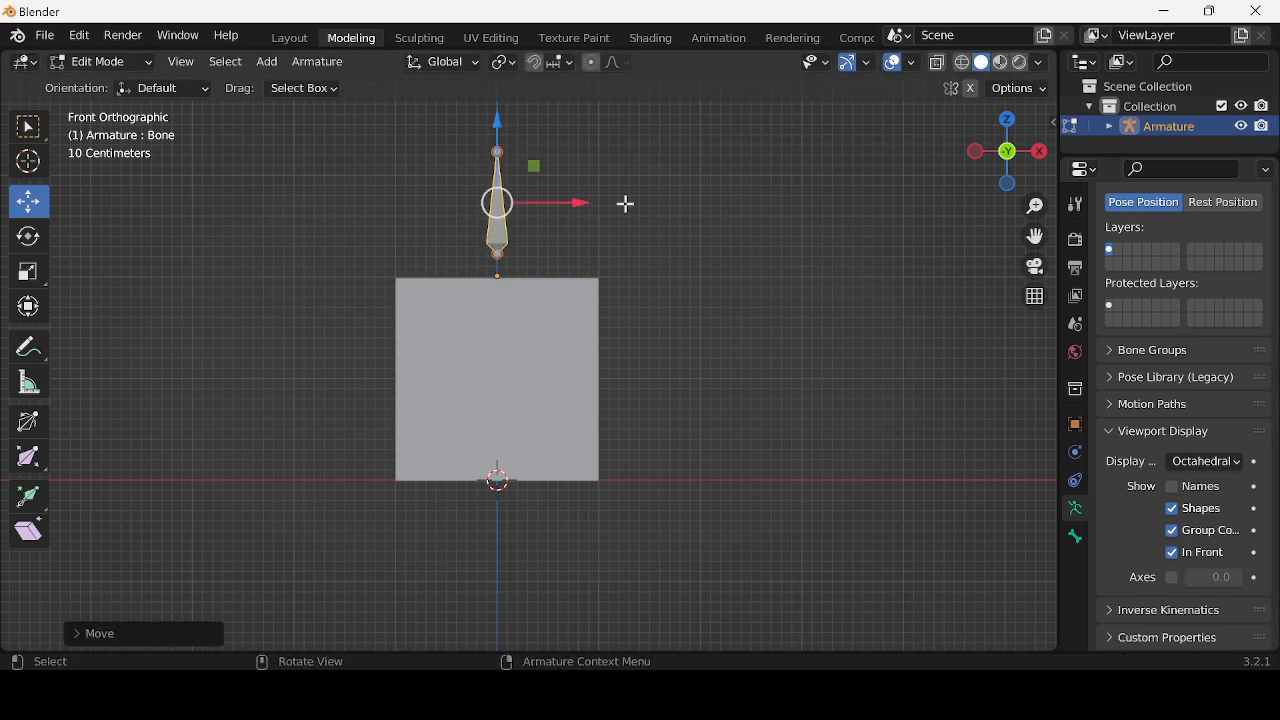
pyautogui.moveTo(502, 131); pyautogui.dragTo(507, 352)
pyautogui.moveTo(507, 352); pyautogui.dragTo(563, 388, button='middle')
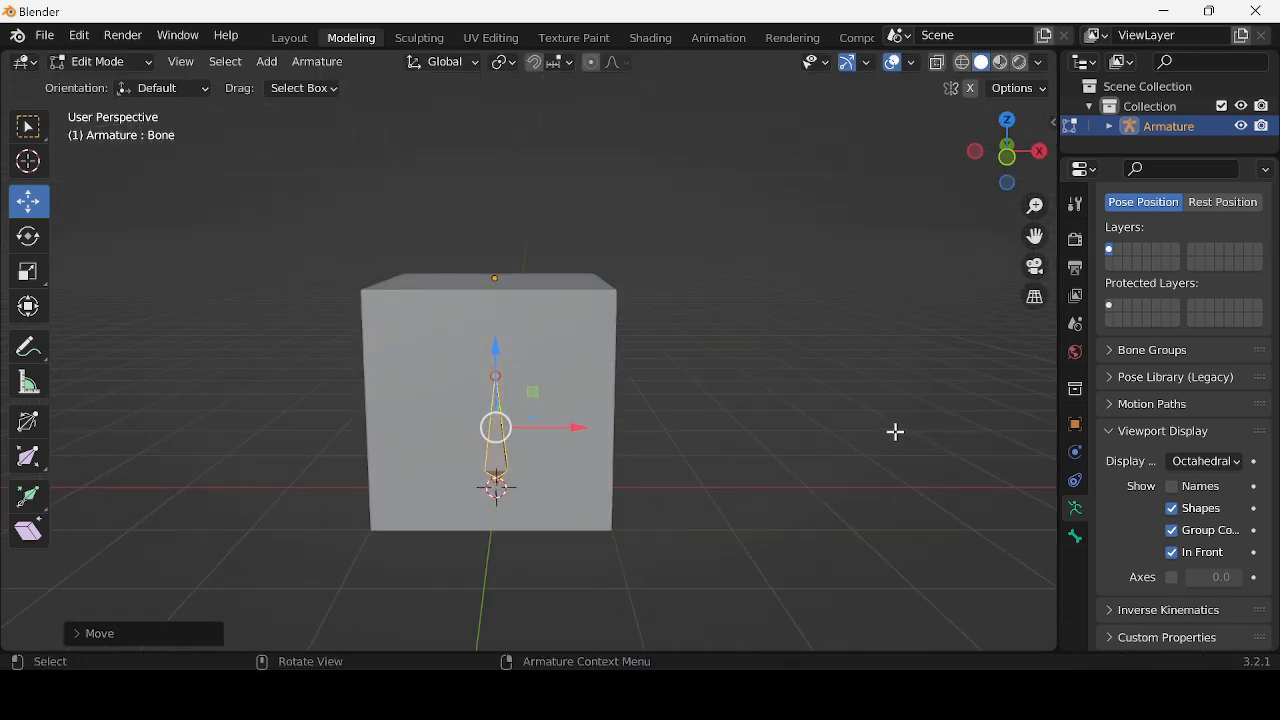
pyautogui.click(816, 435)
pyautogui.press('Tab')
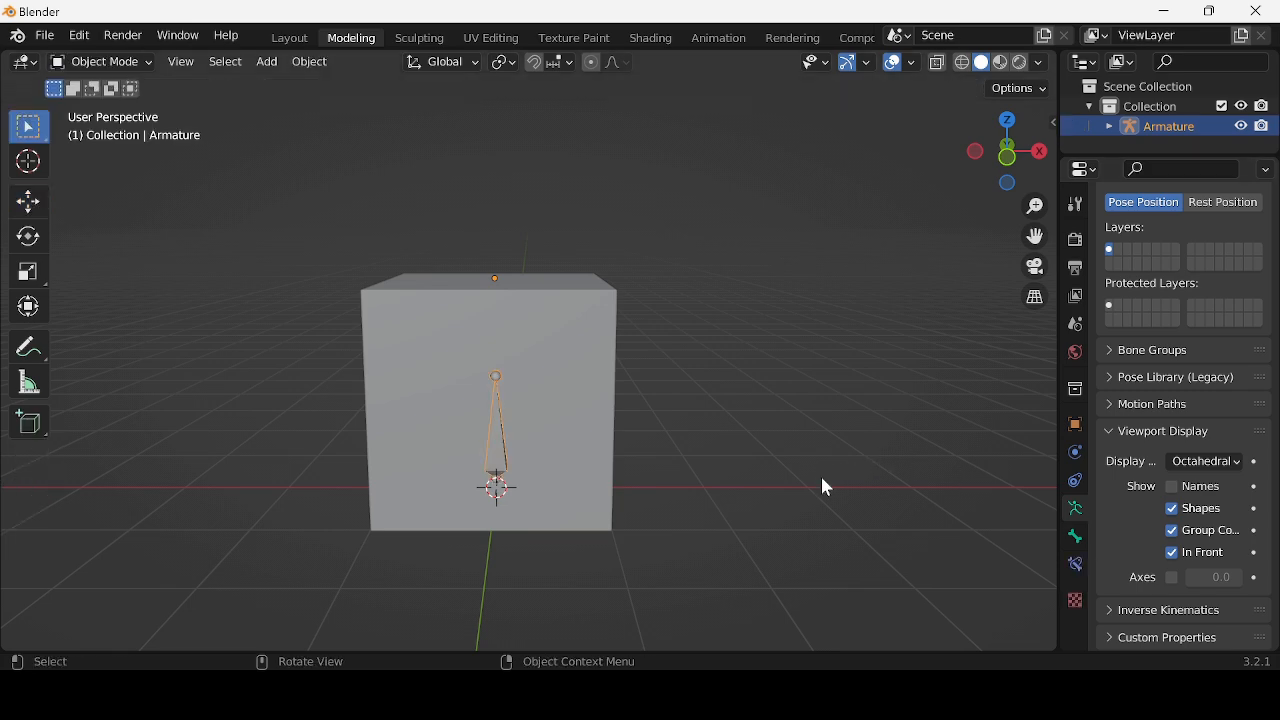
# - Duplicate the bone in Edit Mode and move the copy straight up to just above the original
pyautogui.click(826, 488)
pyautogui.moveTo(826, 490)
pyautogui.mouseDown(button='middle')
pyautogui.moveTo(897, 497)
pyautogui.moveTo(843, 504)
pyautogui.mouseUp(button='middle')
pyautogui.click(527, 422)
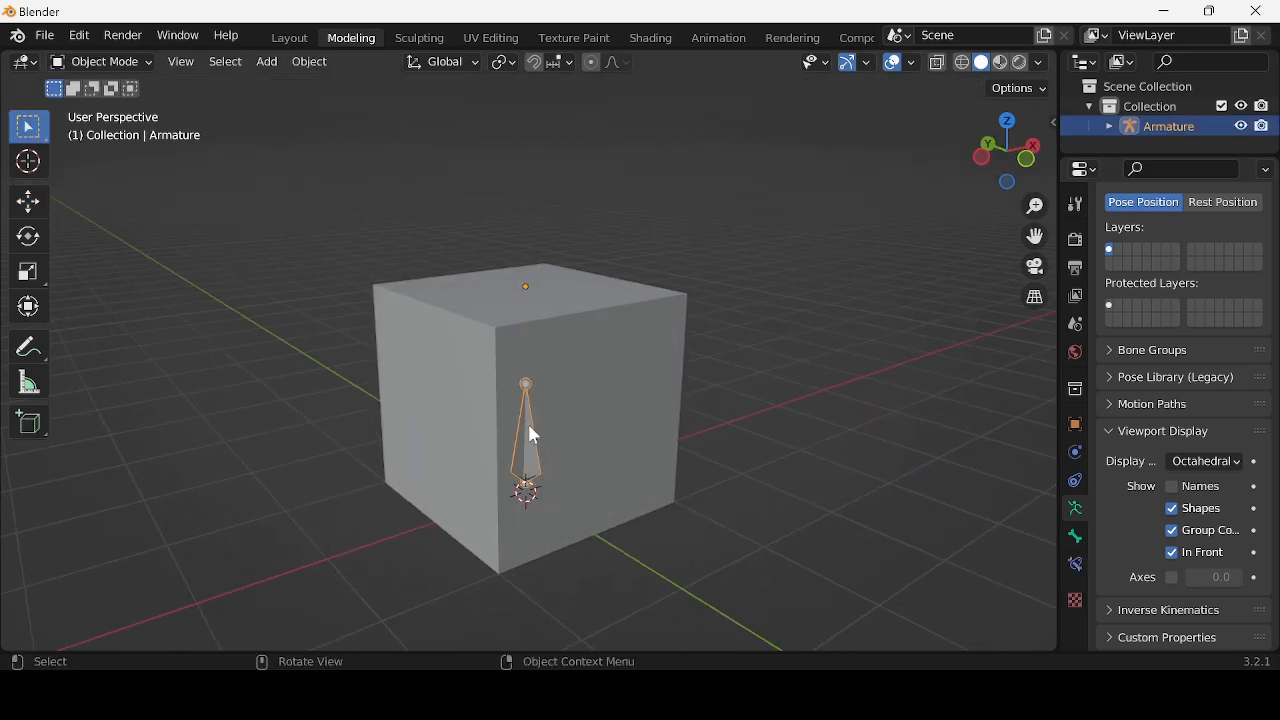
pyautogui.press('Tab')
pyautogui.click(533, 425)
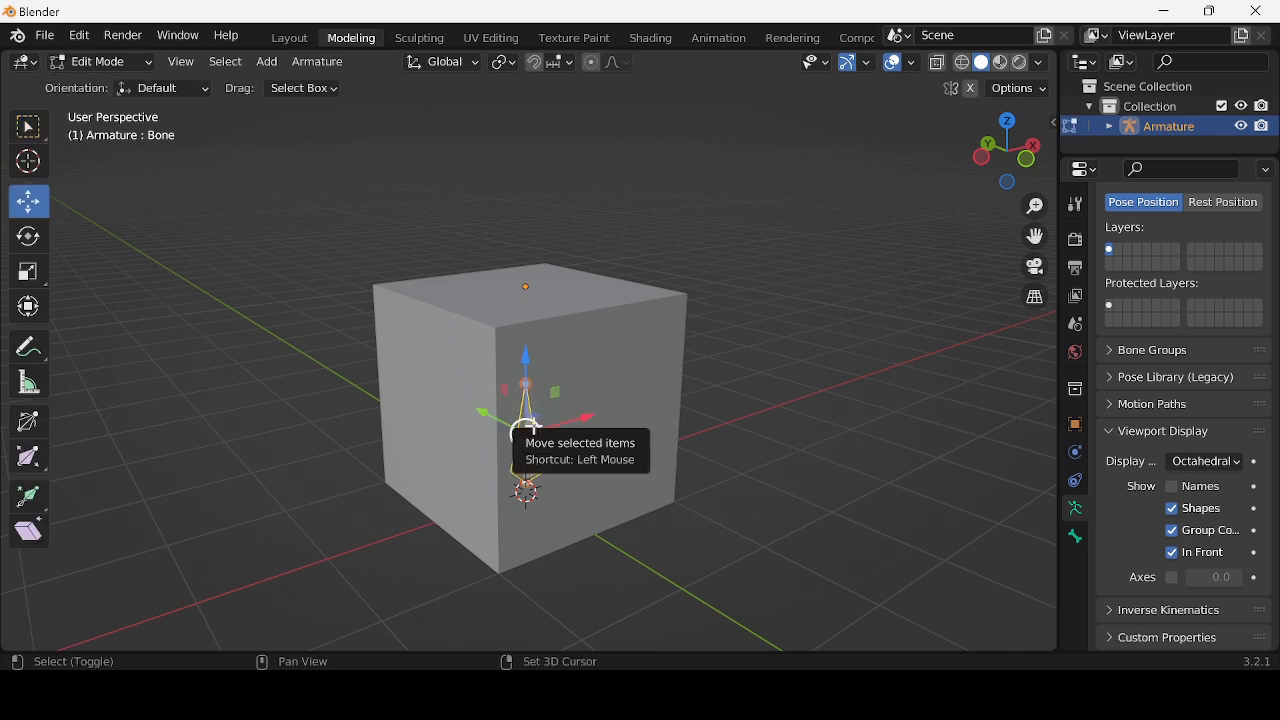
pyautogui.hotkey('shift', 'd')
pyautogui.click(528, 356)
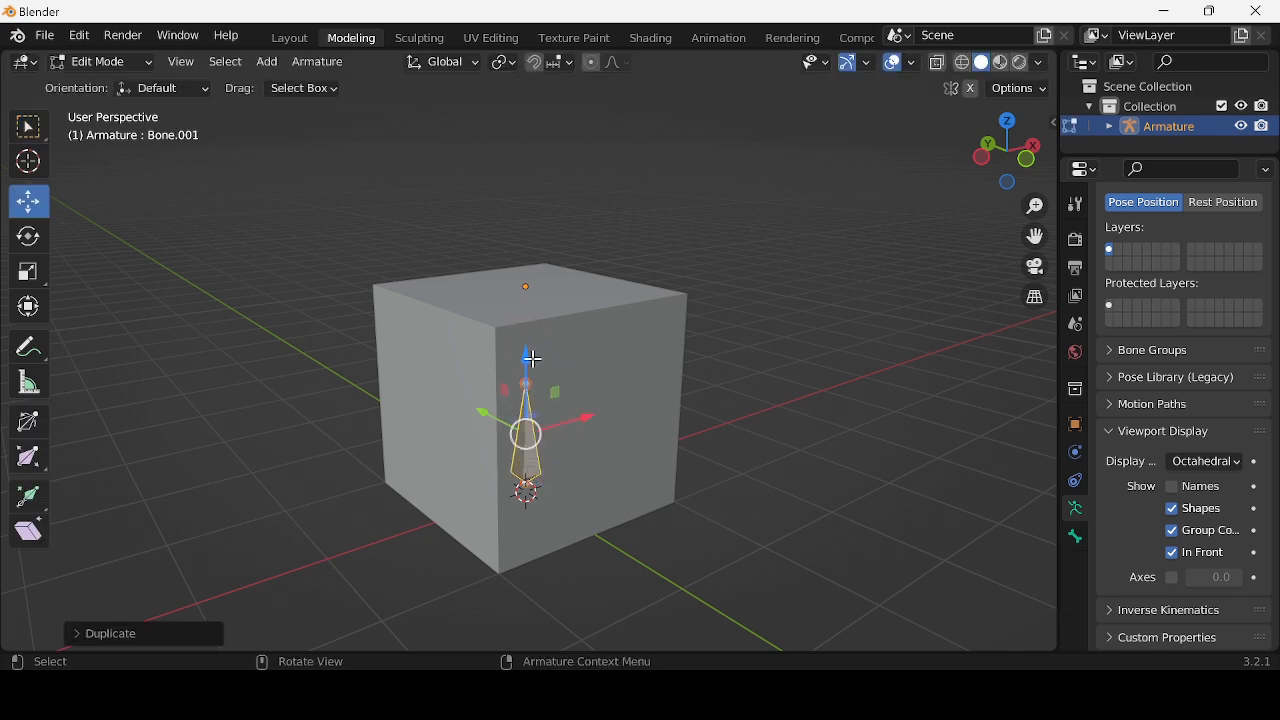
pyautogui.moveTo(529, 359); pyautogui.dragTo(529, 234)
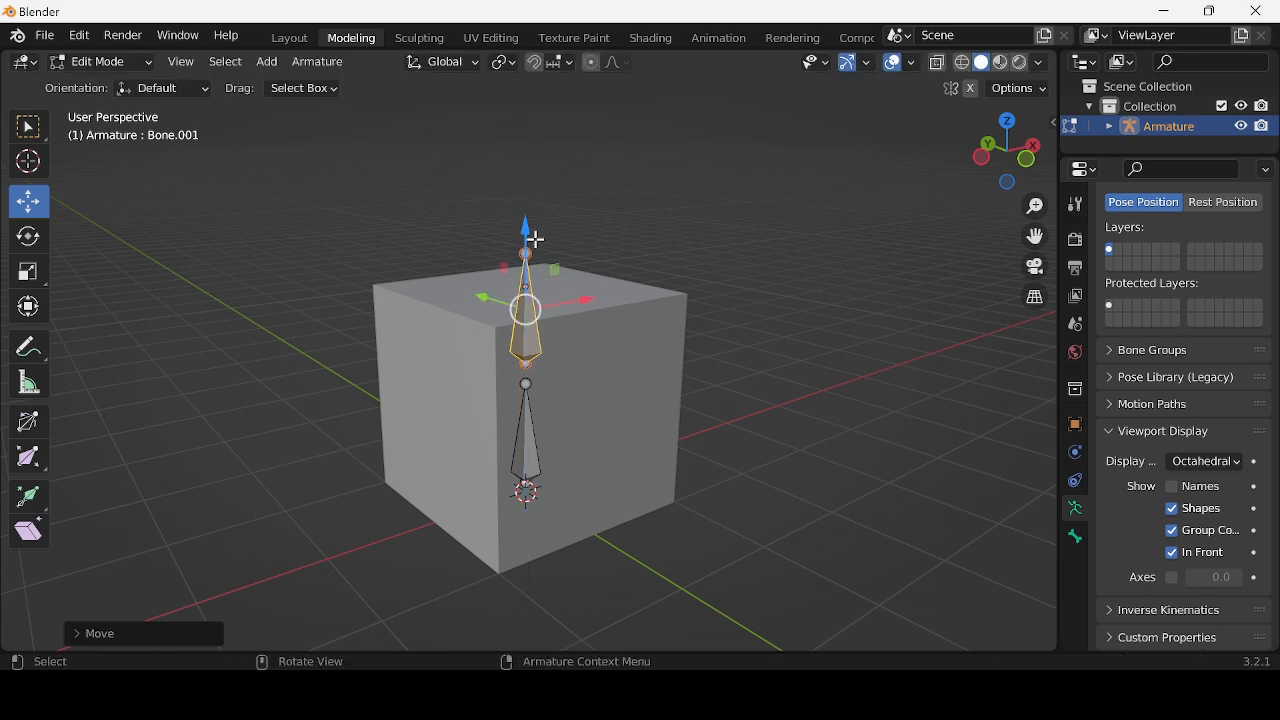
# - Parent the upper bone to the lower bone with Keep Offset and return to Object Mode
pyautogui.moveTo(529, 234); pyautogui.dragTo(493, 318, button='middle')
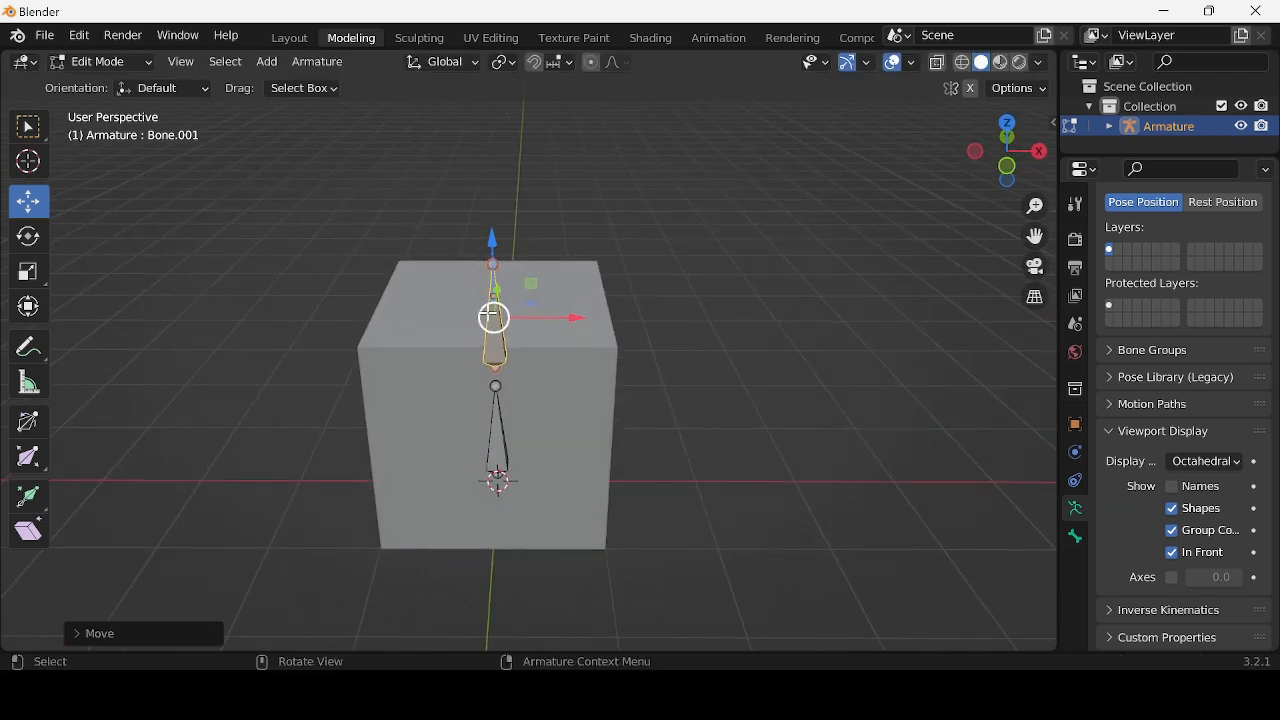
pyautogui.keyDown('shift'); pyautogui.click(500, 426); pyautogui.keyUp('shift')
pyautogui.hotkey('ctrl', 'p')
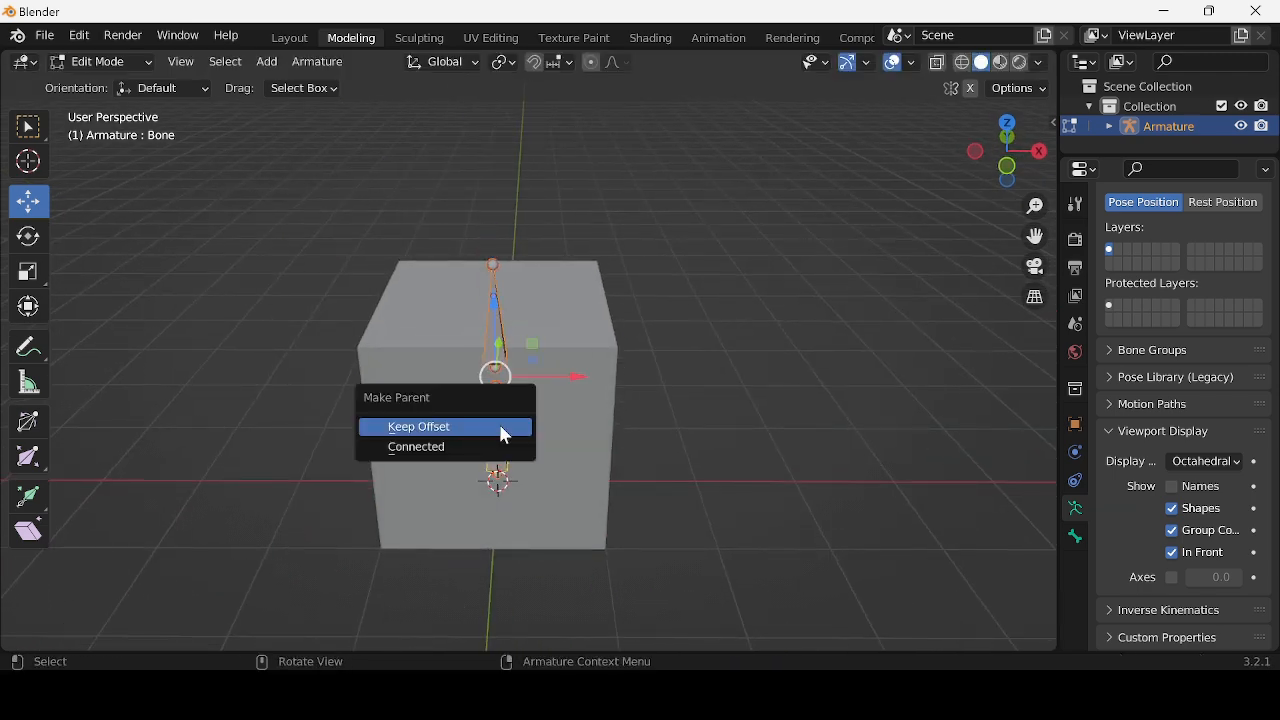
pyautogui.click(505, 437)
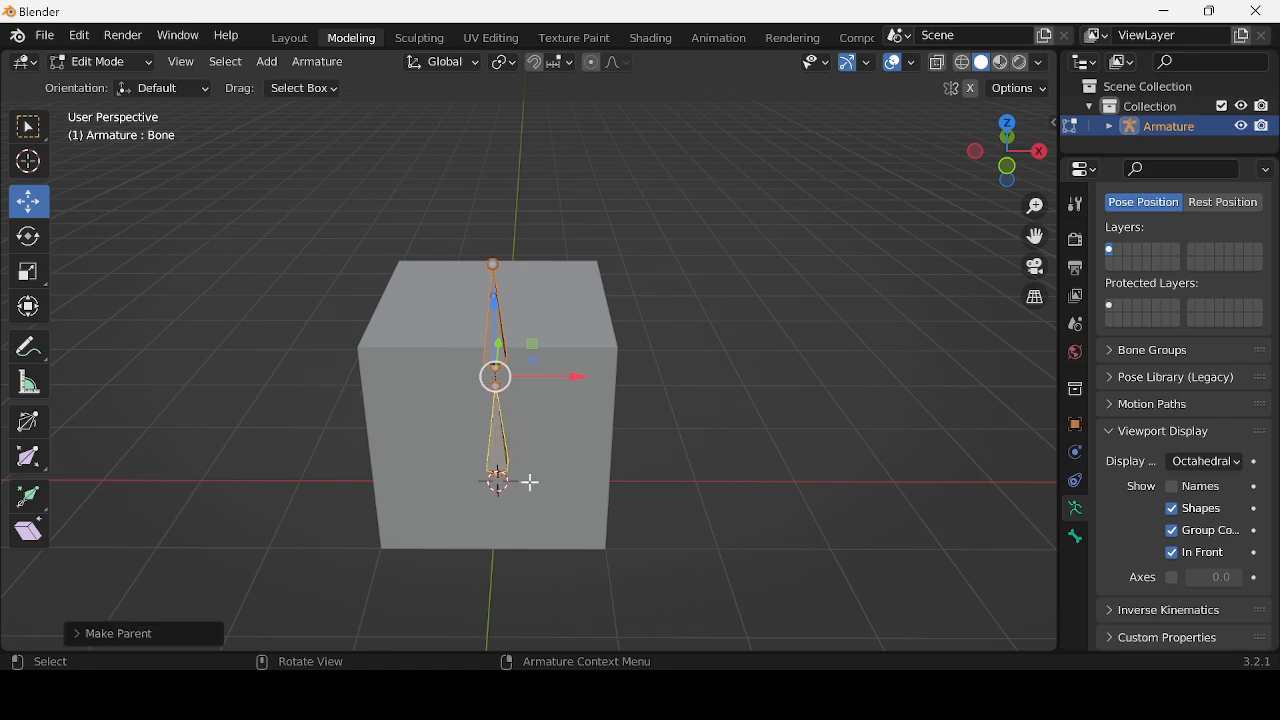
pyautogui.scroll(2, 534, 489)
pyautogui.moveTo(534, 489); pyautogui.dragTo(594, 517, button='middle')
pyautogui.press('Tab')
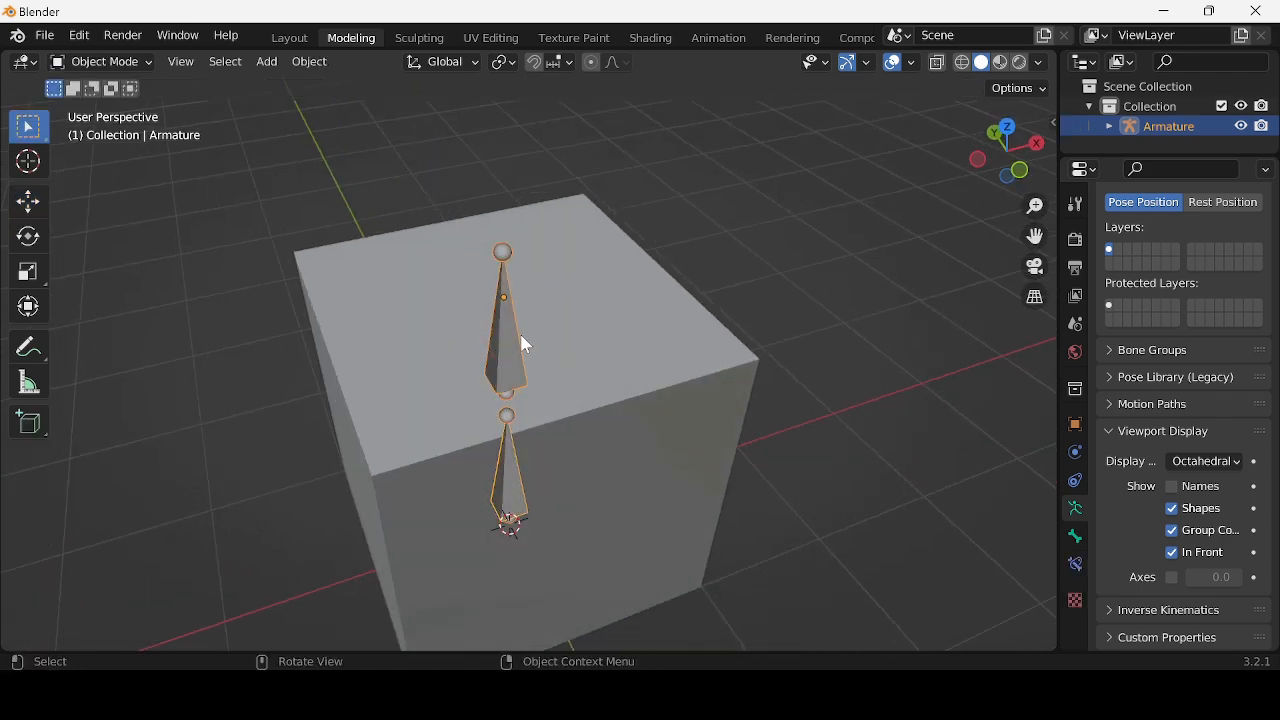
# - Parent the cube to the two-bone armature again using Armature Deform With Empty Groups
pyautogui.click(590, 289)
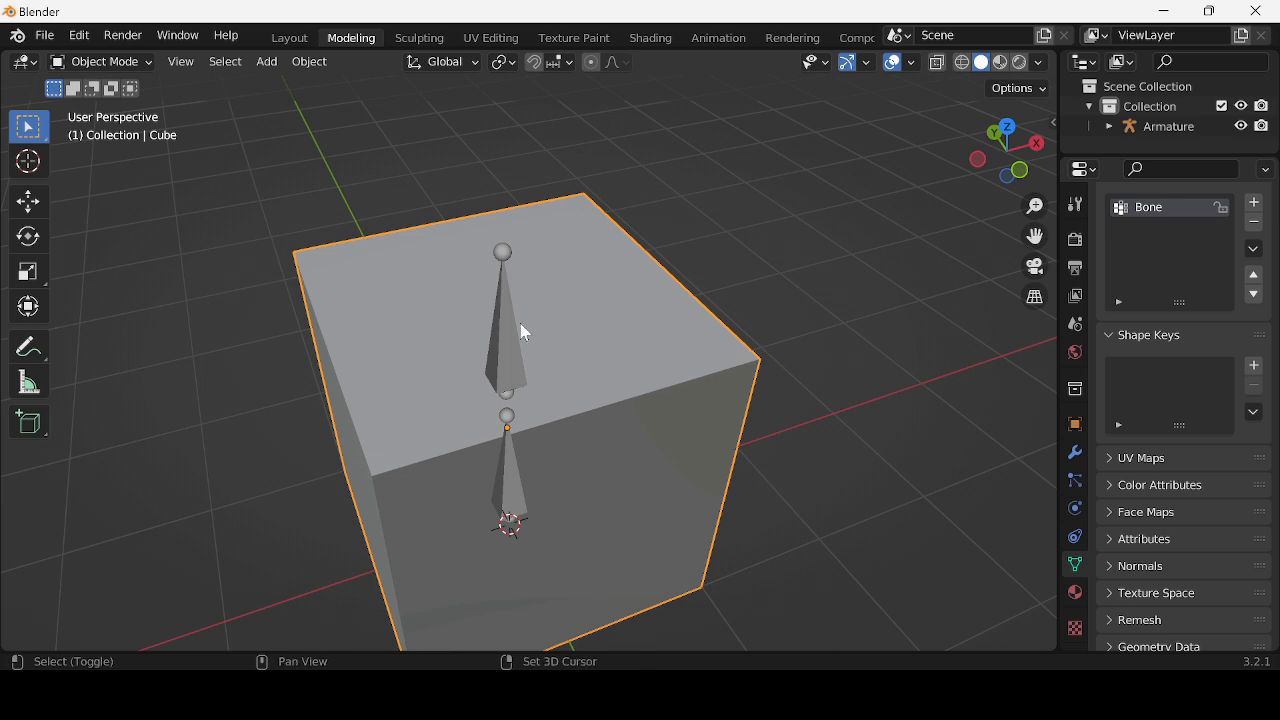
pyautogui.keyDown('shift'); pyautogui.click(501, 285); pyautogui.keyUp('shift')
pyautogui.hotkey('ctrl', 'p')
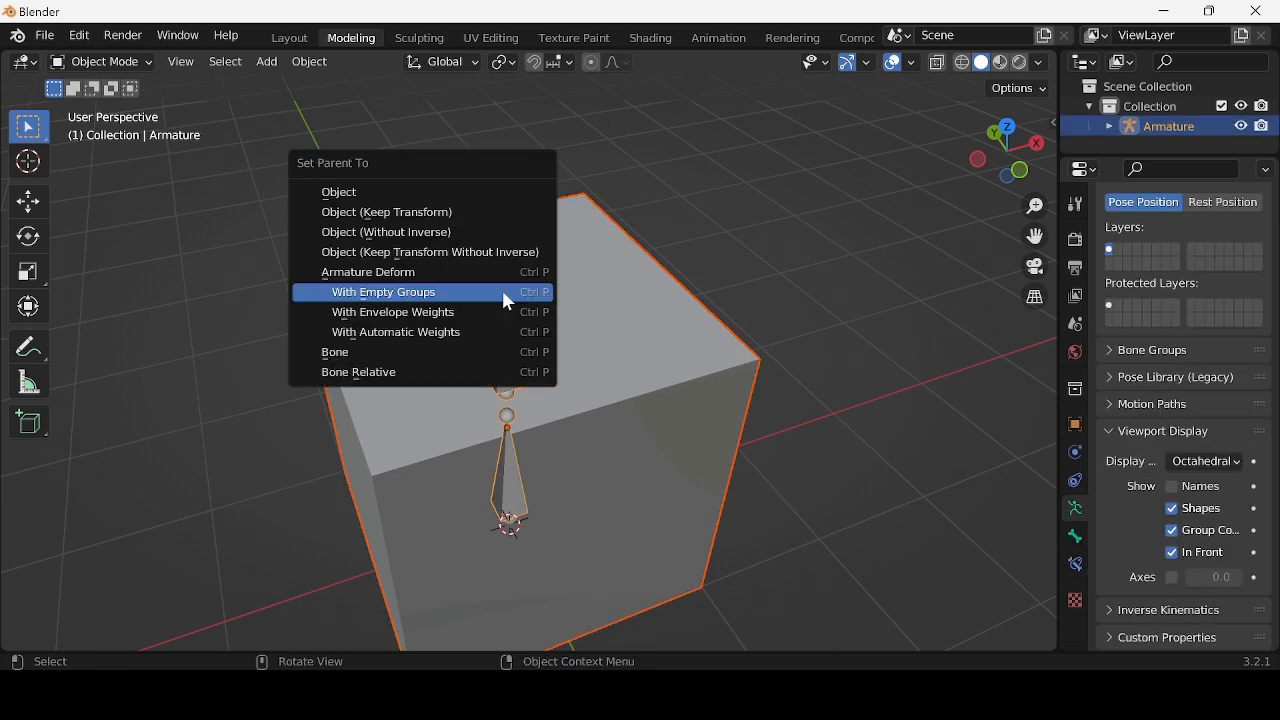
pyautogui.click(505, 293)
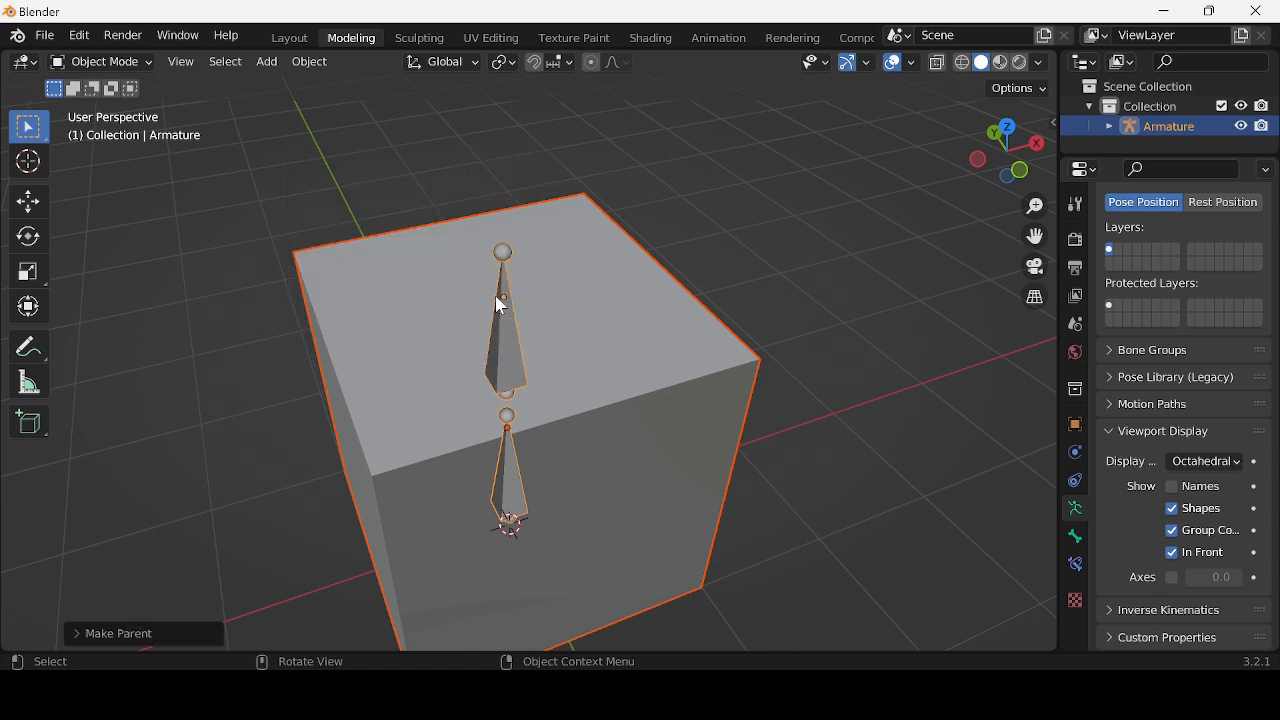
# - Select only the cube and switch it to Weight Paint mode
pyautogui.click(110, 64)
pyautogui.click(335, 251)
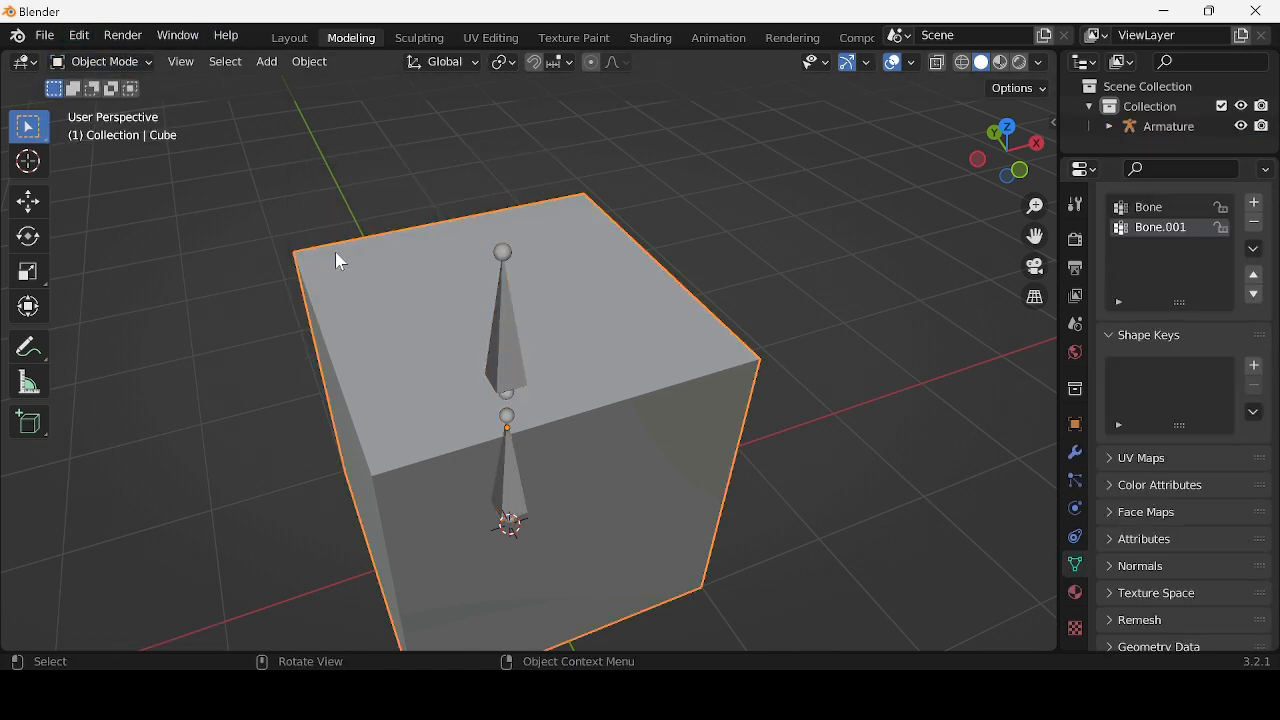
pyautogui.click(130, 64)
pyautogui.click(120, 175)
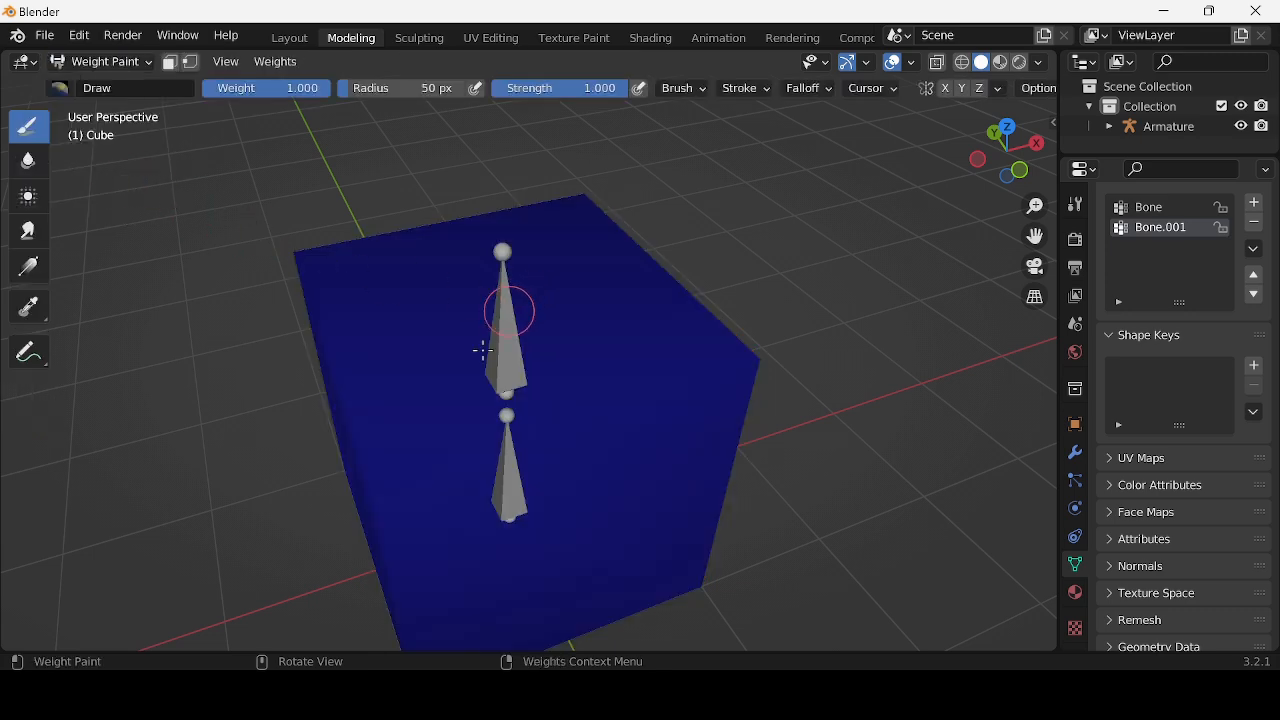
# - Assign the cube's top face to the Bone.001 vertex group with weight 1.000 in Edit Mode and return to Weight Paint mode
pyautogui.moveTo(483, 350)
pyautogui.mouseDown(button='middle')
pyautogui.moveTo(266, 194)
pyautogui.moveTo(600, 289)
pyautogui.moveTo(730, 304)
pyautogui.moveTo(791, 360)
pyautogui.moveTo(883, 377)
pyautogui.moveTo(903, 346)
pyautogui.mouseUp(button='middle')
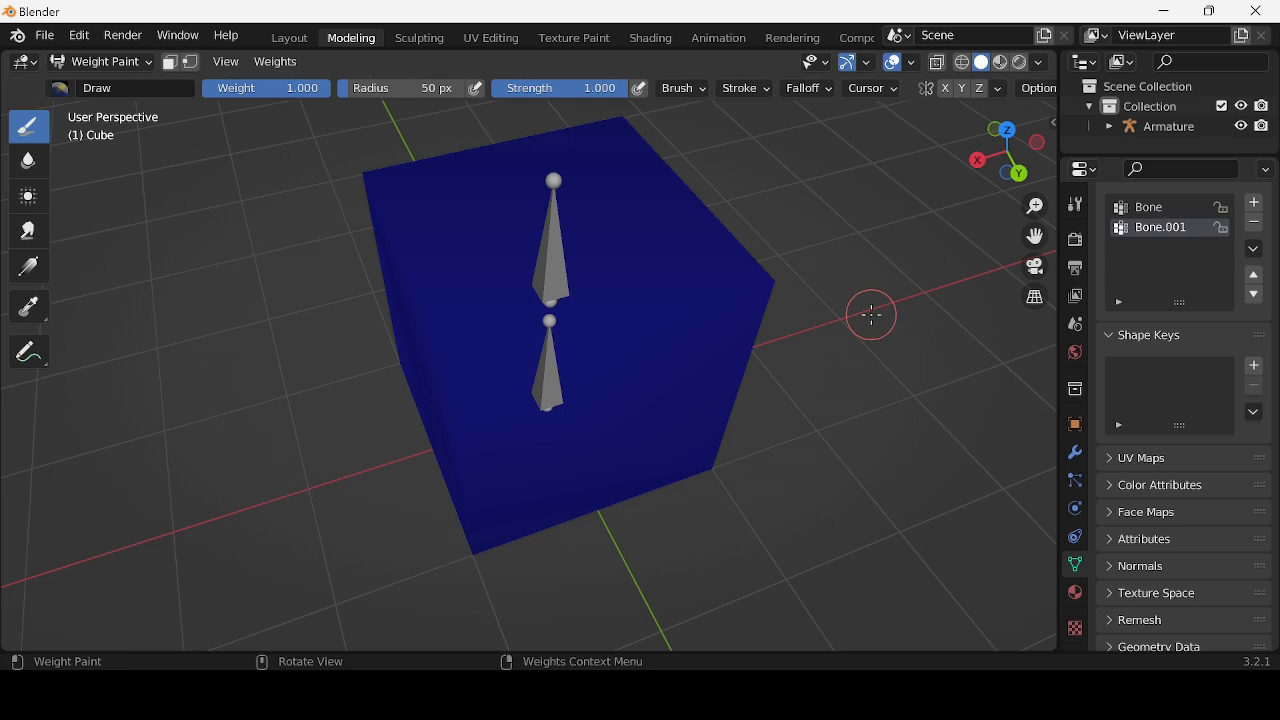
pyautogui.press('Tab')
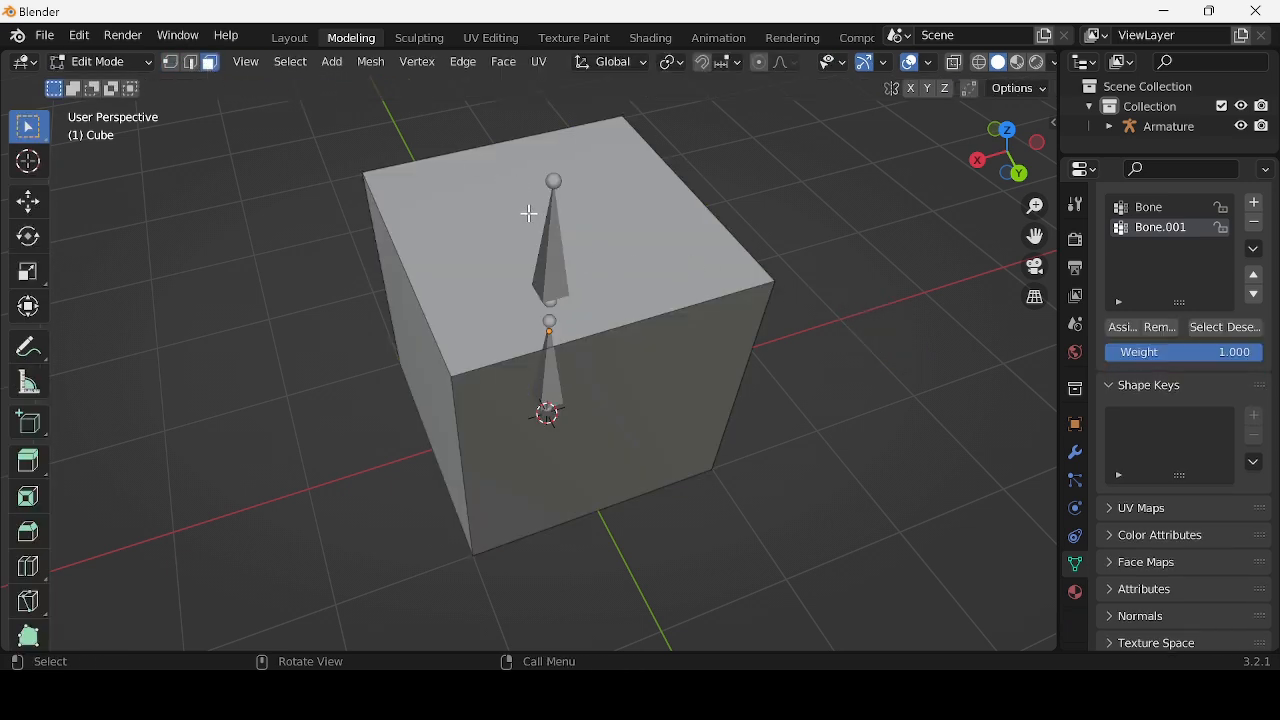
pyautogui.press('l')
pyautogui.hotkey('ctrl', 'z')
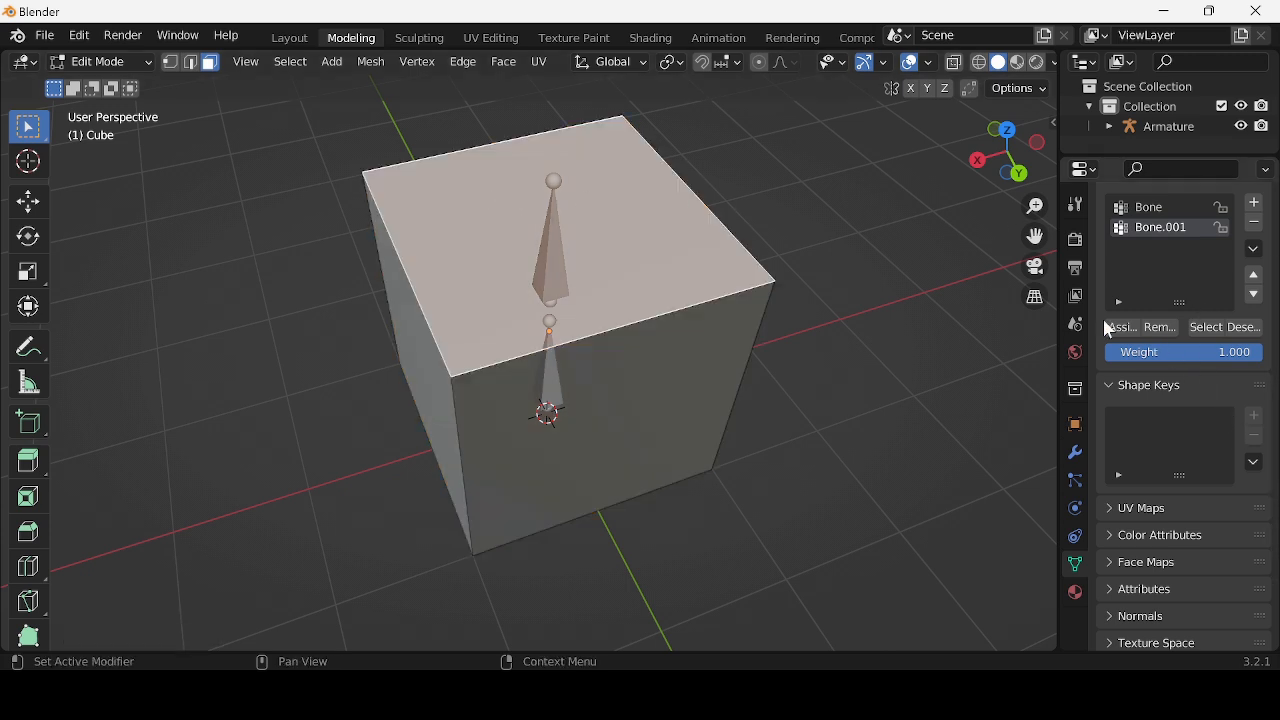
pyautogui.hotkey('ctrl', 'Tab')
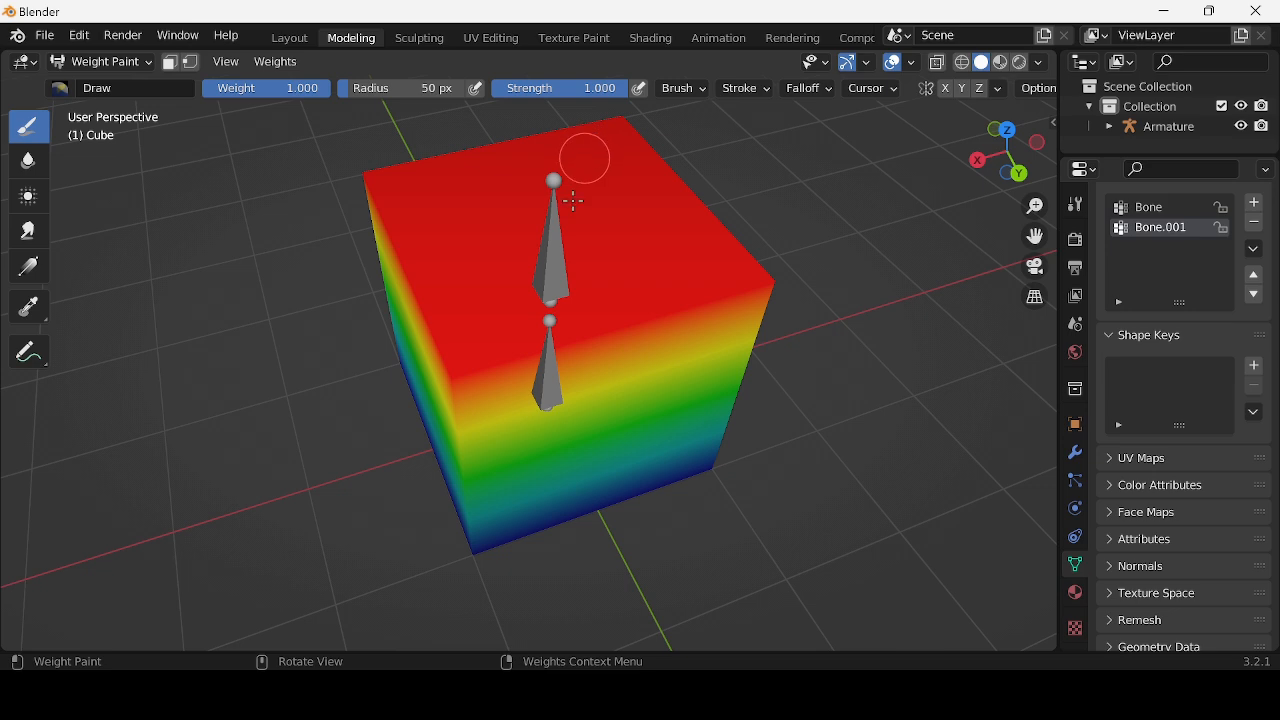
pyautogui.moveTo(620, 262); pyautogui.dragTo(200, 160, button='middle')
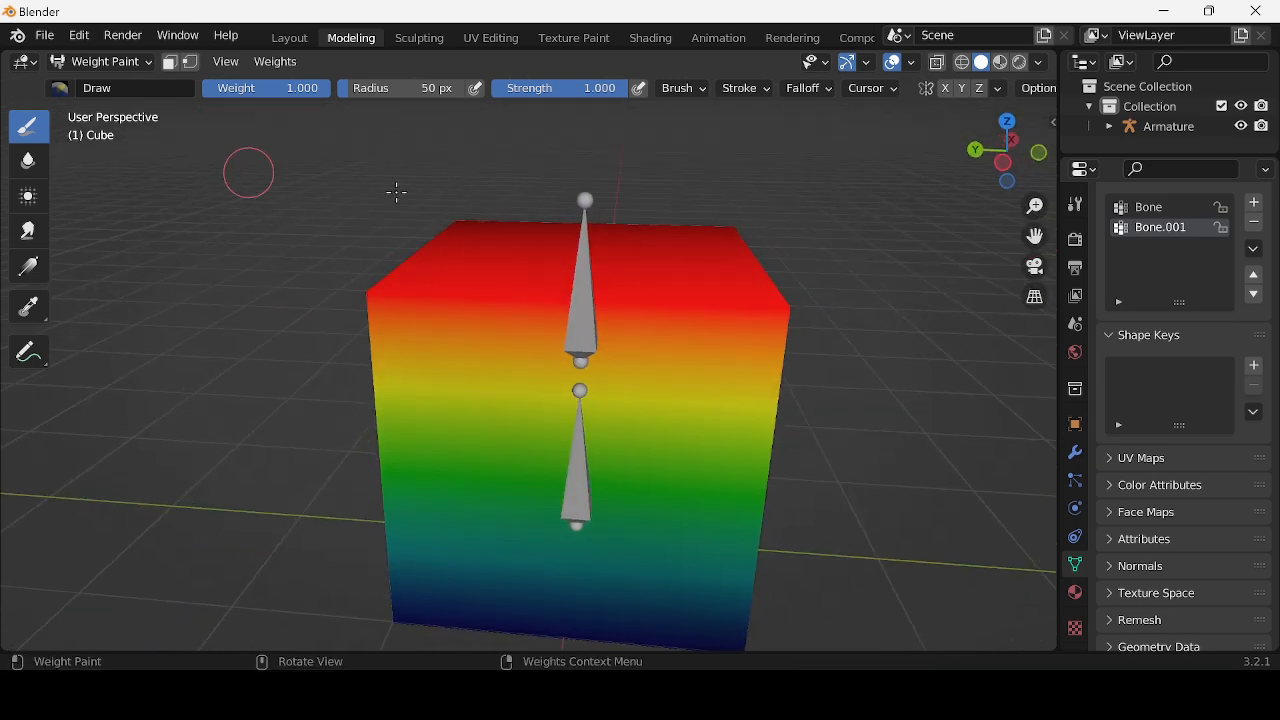
# - Show the CATS add-on tools beside the viewport and expand the Armature hierarchy in an enlarged outliner
pyautogui.click(1049, 121)
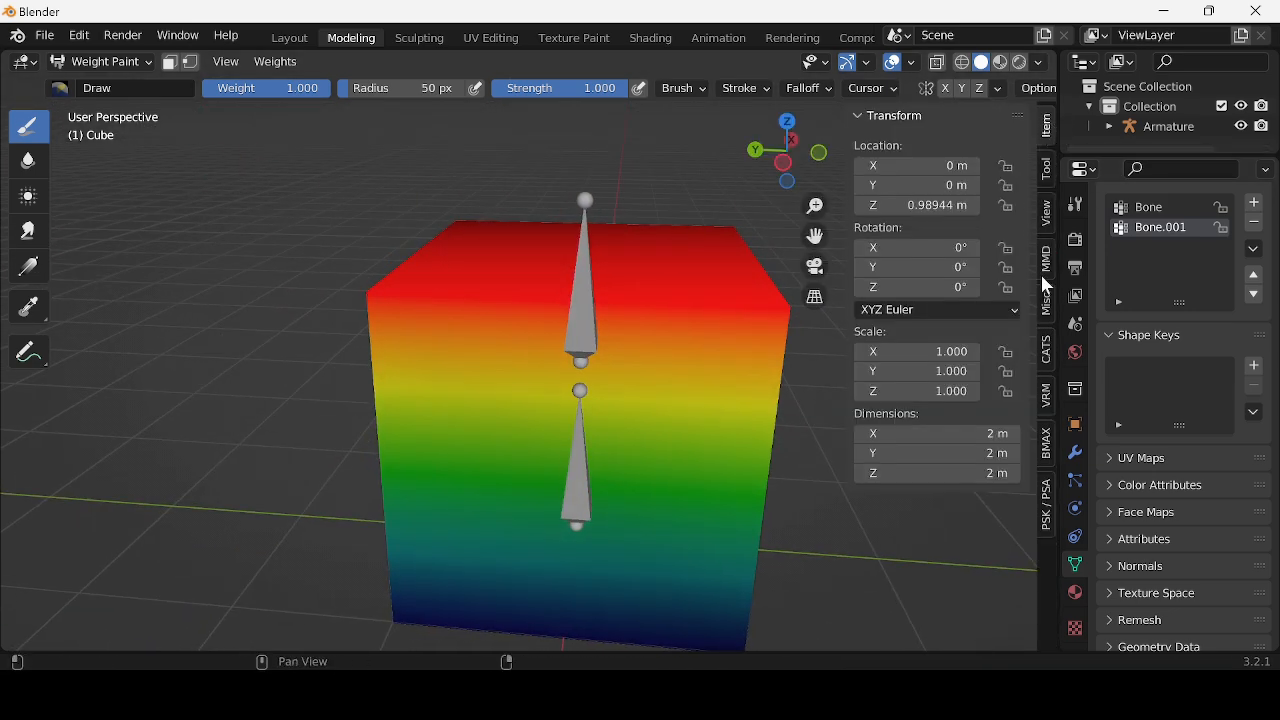
pyautogui.click(1050, 511)
pyautogui.click(1050, 353)
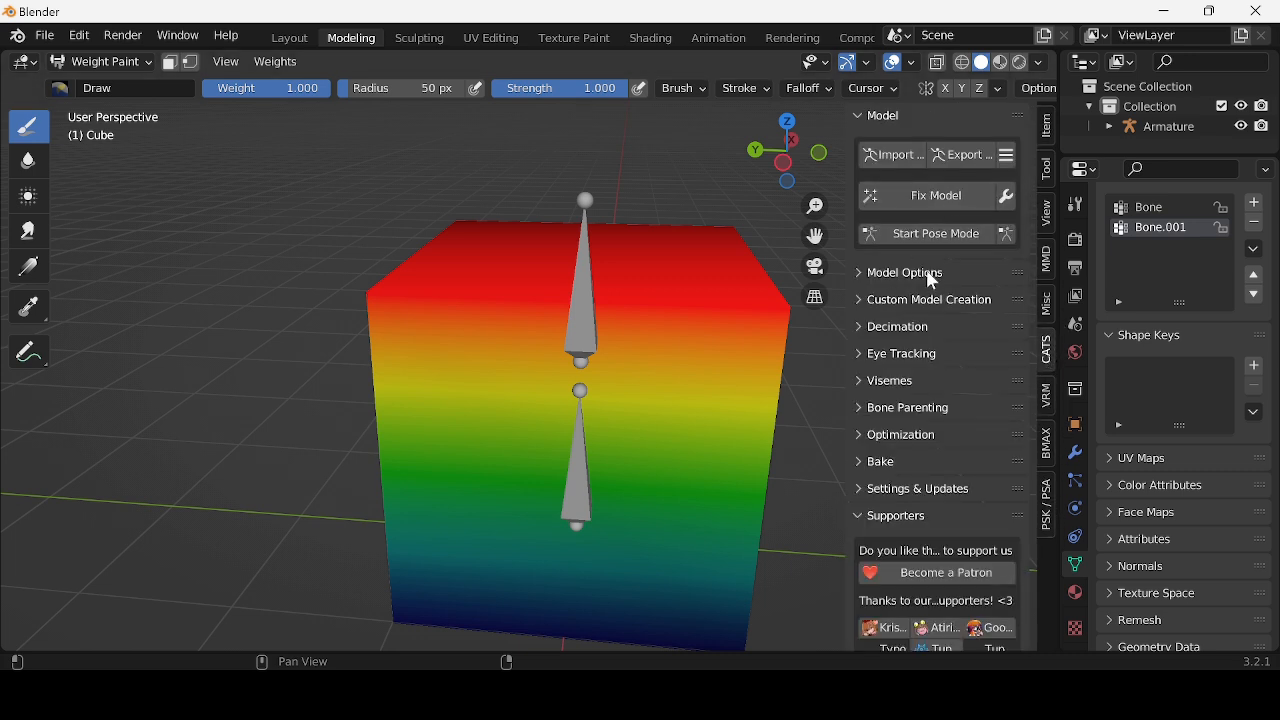
pyautogui.click(1108, 127)
pyautogui.moveTo(1153, 153); pyautogui.dragTo(1140, 298)
pyautogui.click(1160, 150)
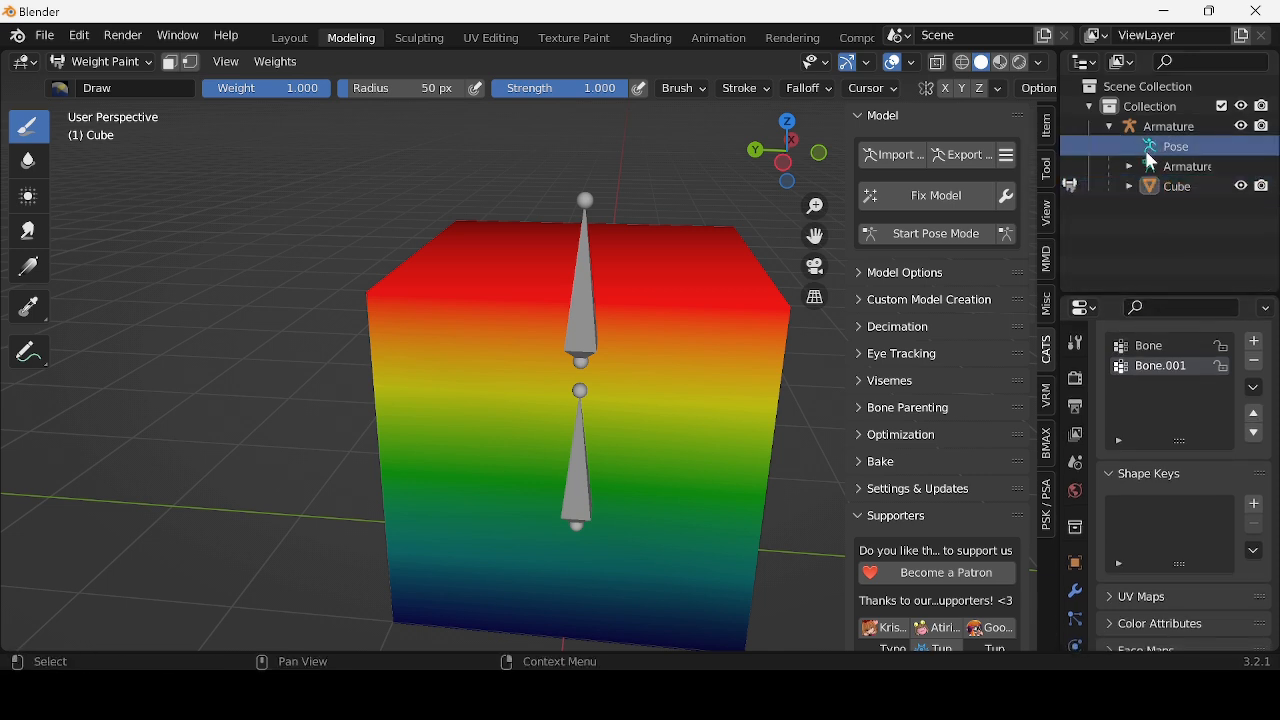
# - Switch to Object Mode, select the armature and start pose mode with the CATS tools
pyautogui.click(88, 63)
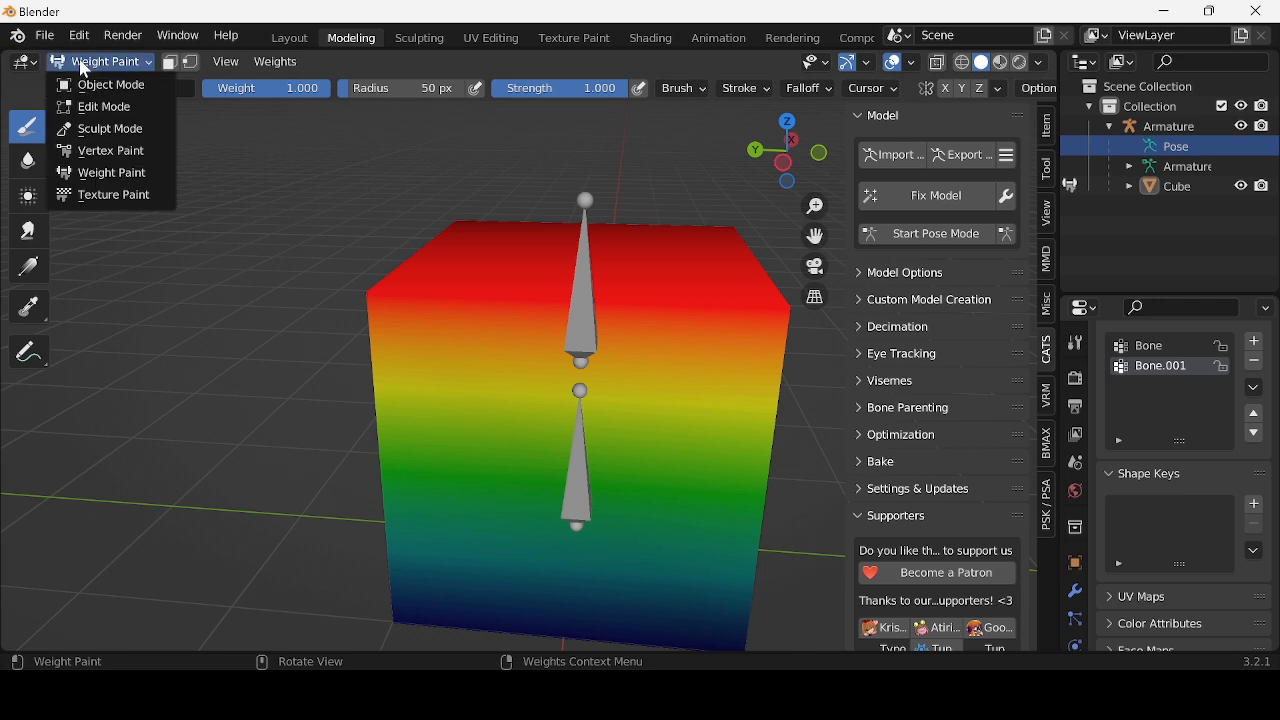
pyautogui.click(100, 86)
pyautogui.click(587, 212)
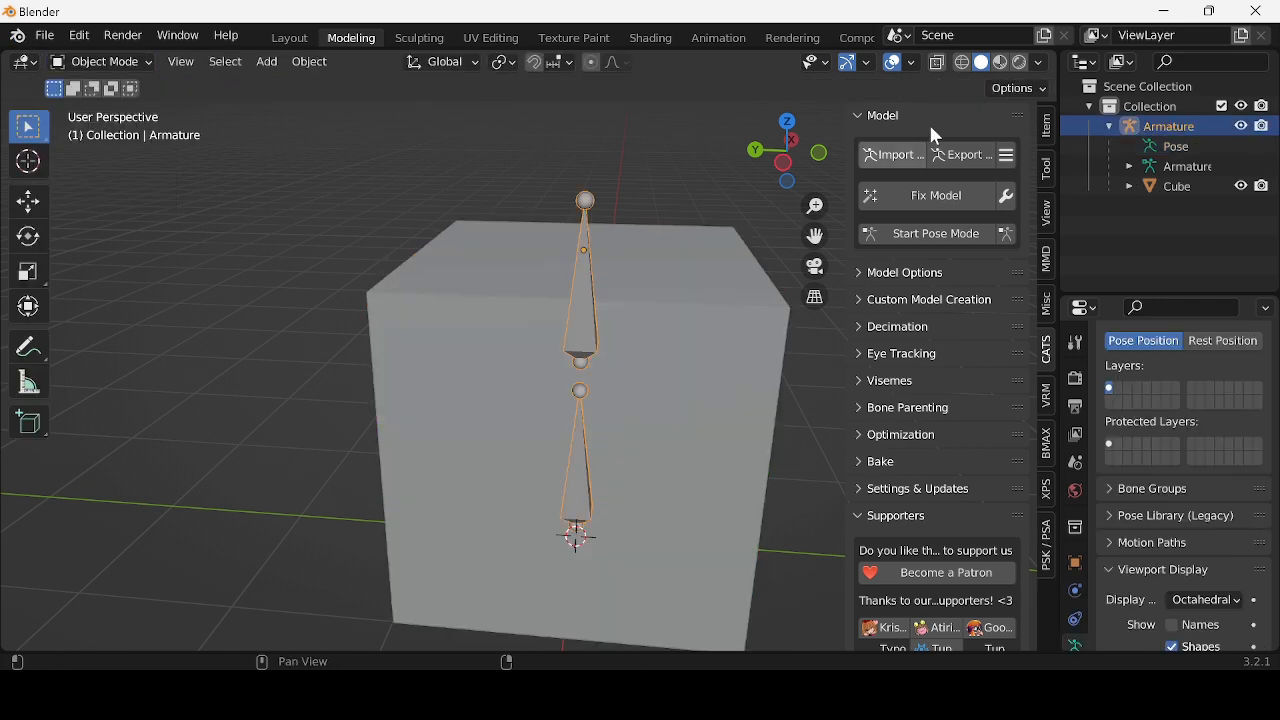
pyautogui.doubleClick(1172, 150)
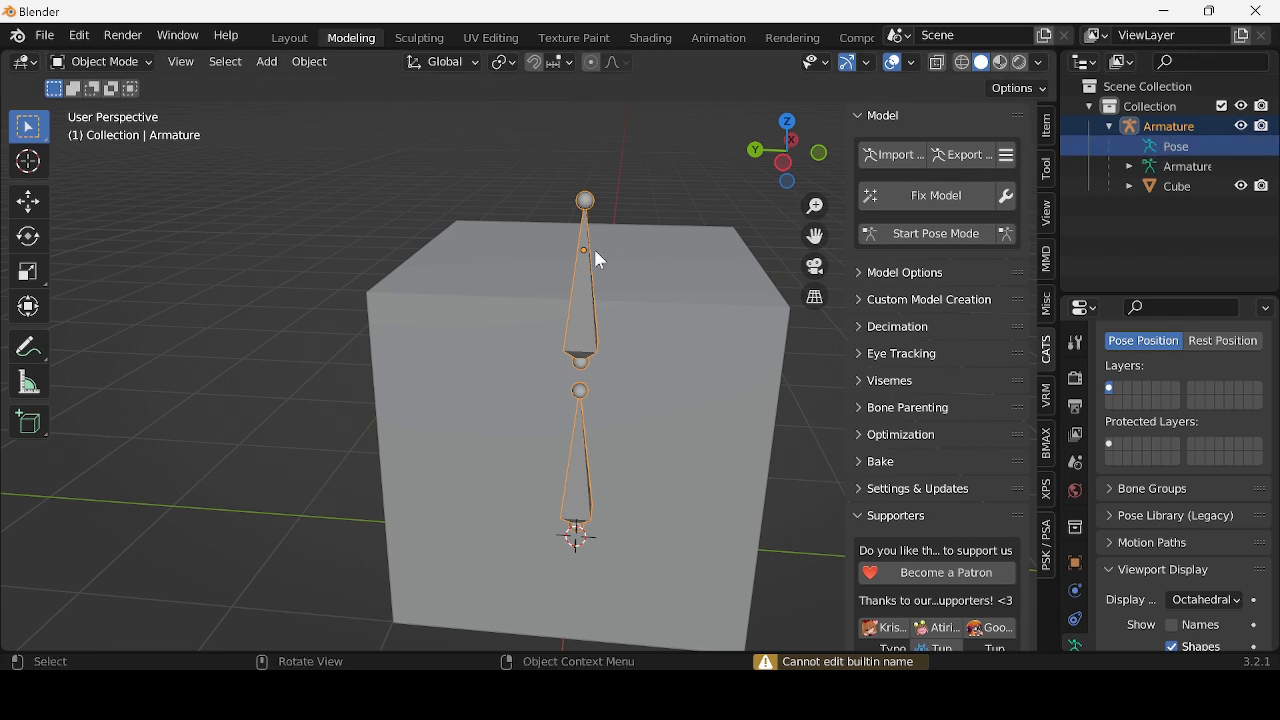
pyautogui.press('Tab')
pyautogui.press('Tab')
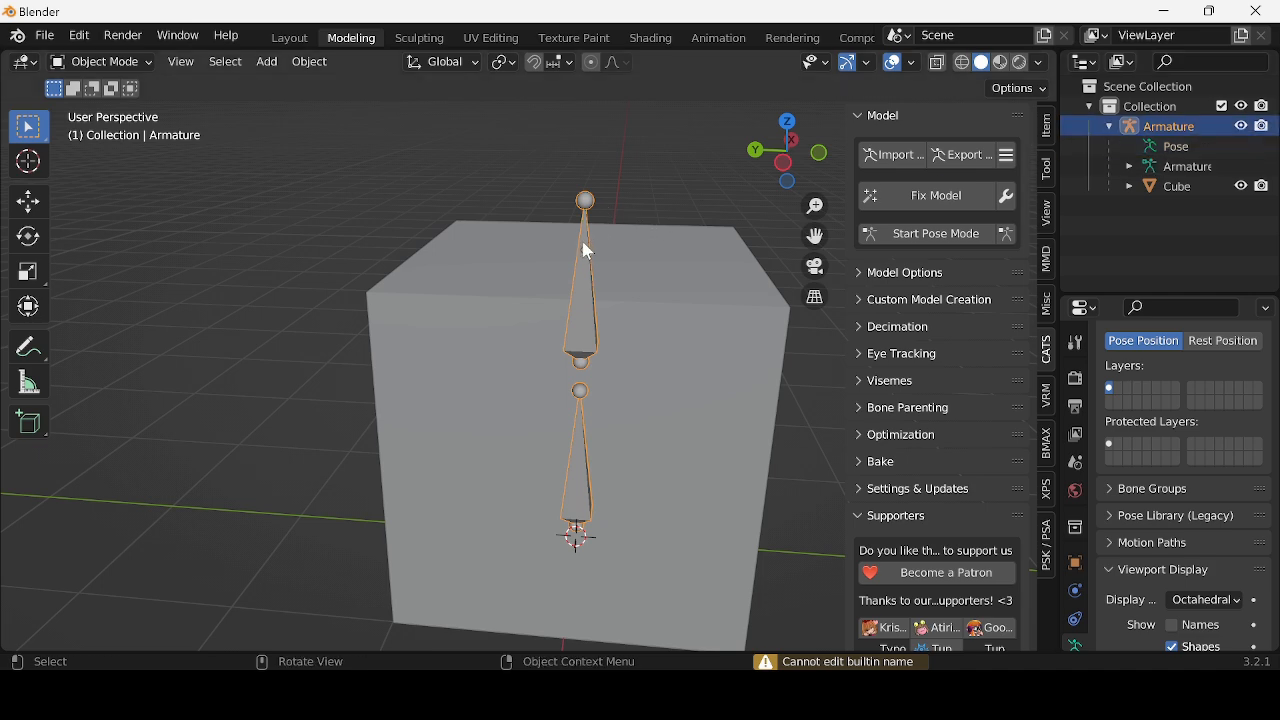
pyautogui.click(943, 234)
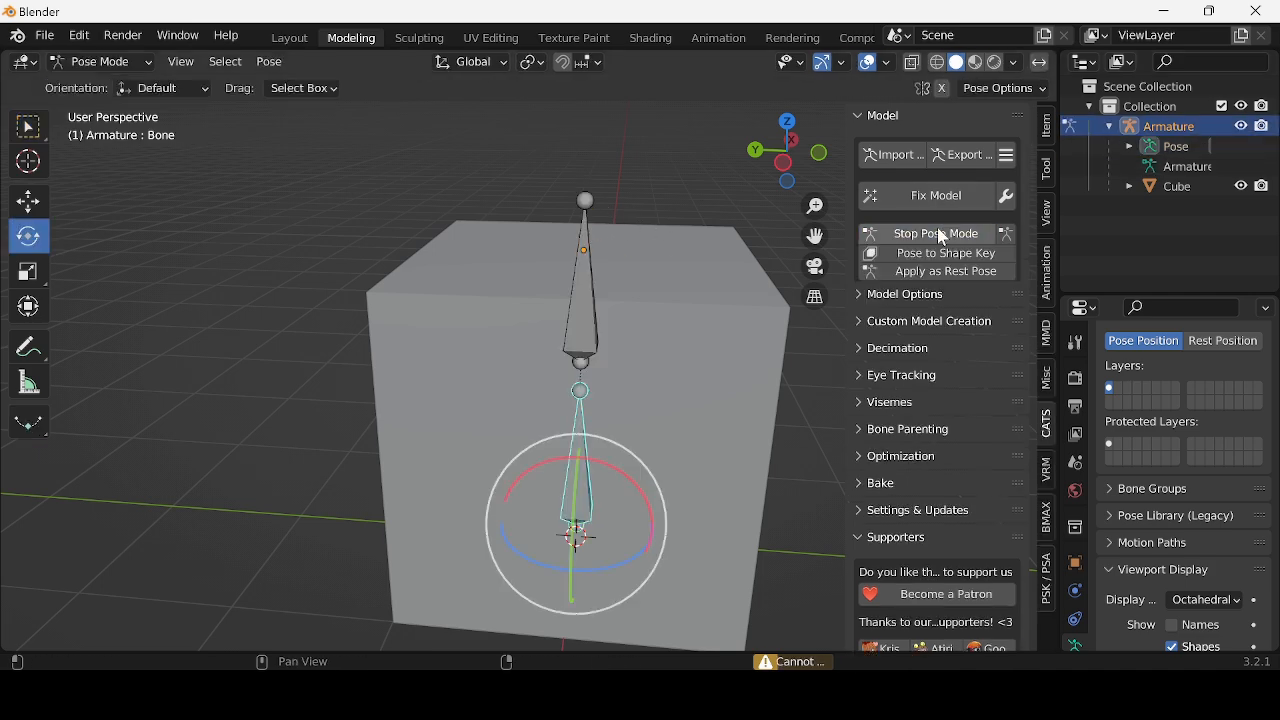
# - Test the top-face weights by rotating and moving the upper bone, and undo each pose change
pyautogui.click(593, 262)
pyautogui.moveTo(593, 262); pyautogui.dragTo(573, 370)
pyautogui.hotkey('ctrl', 'z')
pyautogui.scroll(-5, 576, 370)
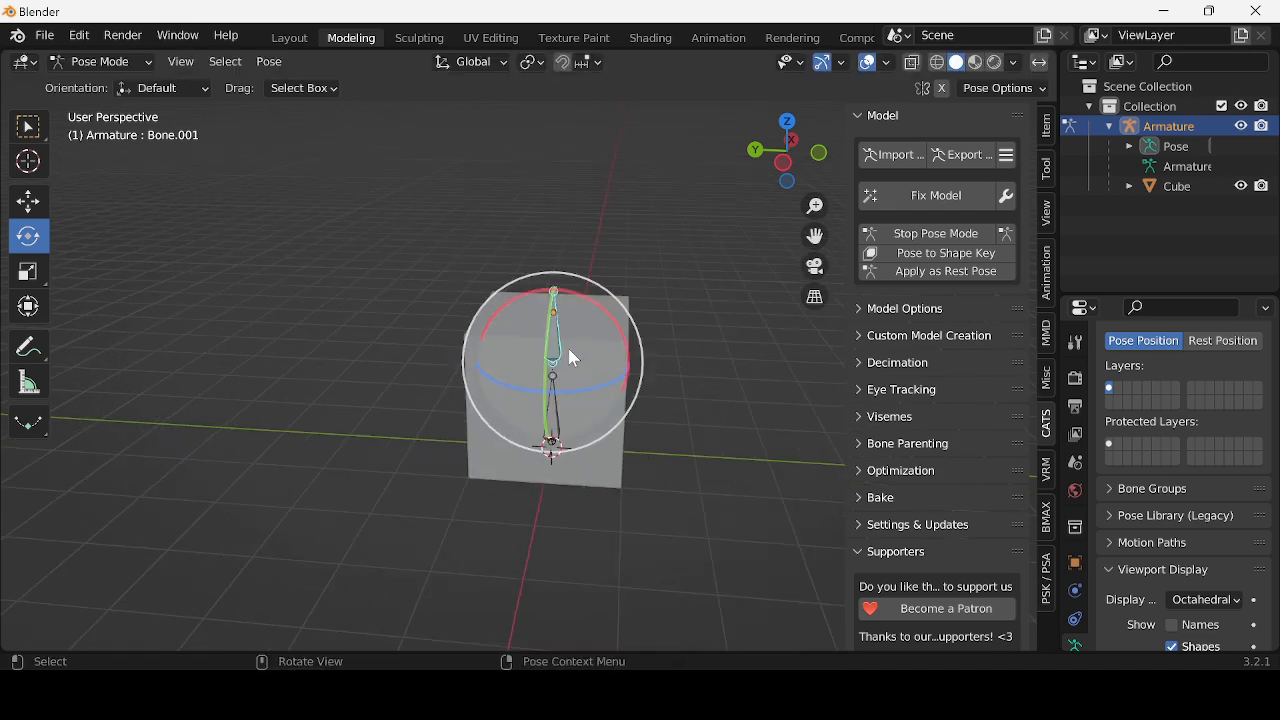
pyautogui.click(43, 205)
pyautogui.moveTo(553, 293); pyautogui.dragTo(399, 291)
pyautogui.click(29, 238)
pyautogui.moveTo(399, 291); pyautogui.dragTo(811, 266, button='middle')
pyautogui.hotkey('ctrl', 'z')
pyautogui.hotkey('ctrl', 'z')
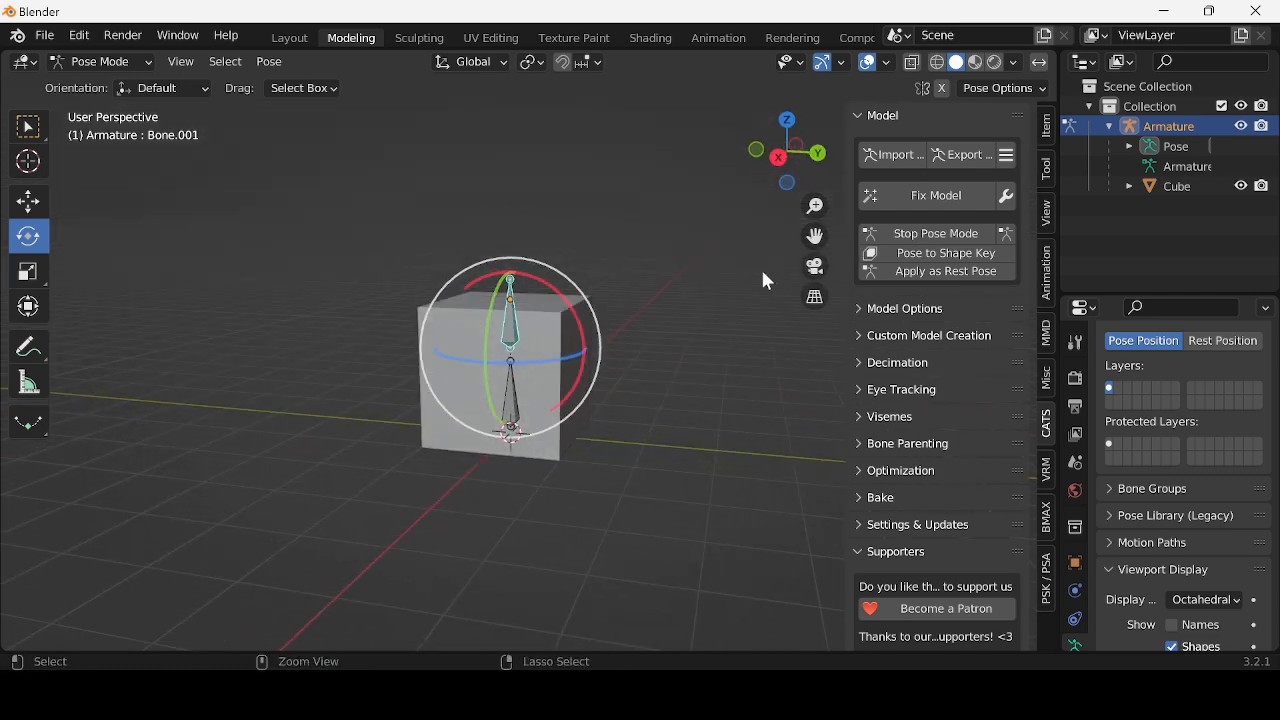
# - Leave Pose Mode and undo back to the cube's Weight Paint mode
pyautogui.hotkey('ctrl', 'Tab')
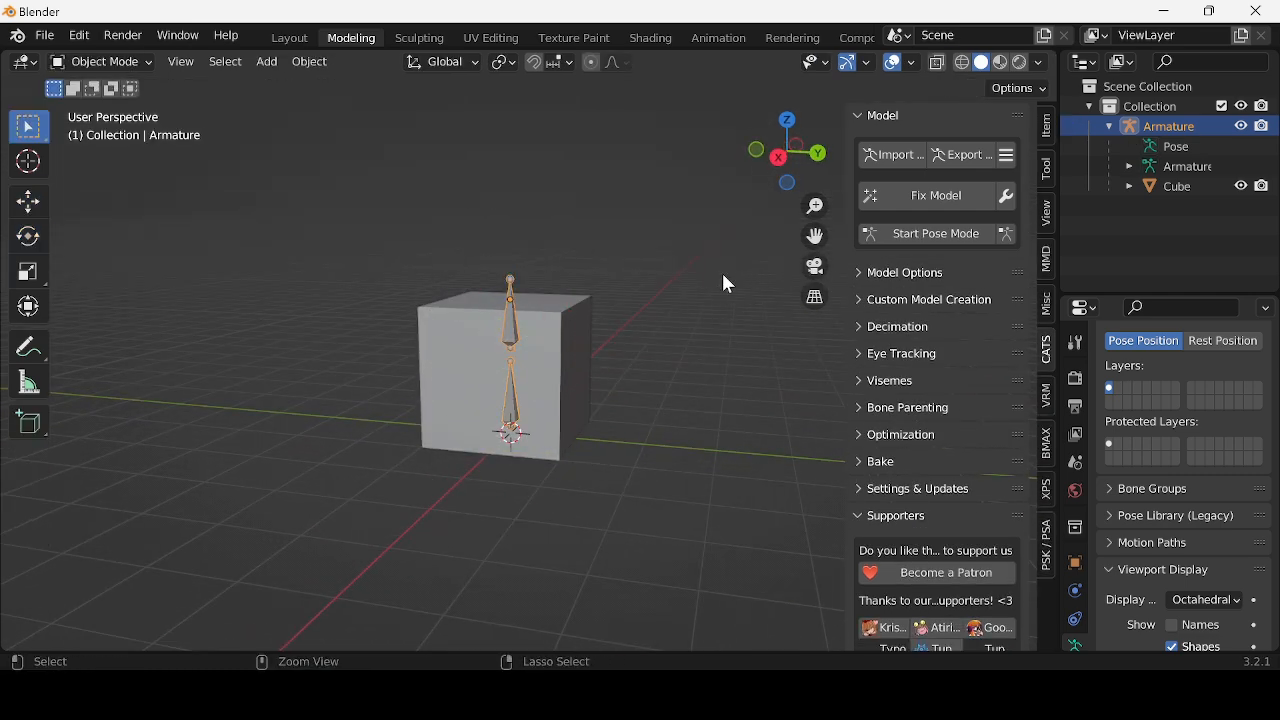
pyautogui.hotkey('ctrl', 'z')
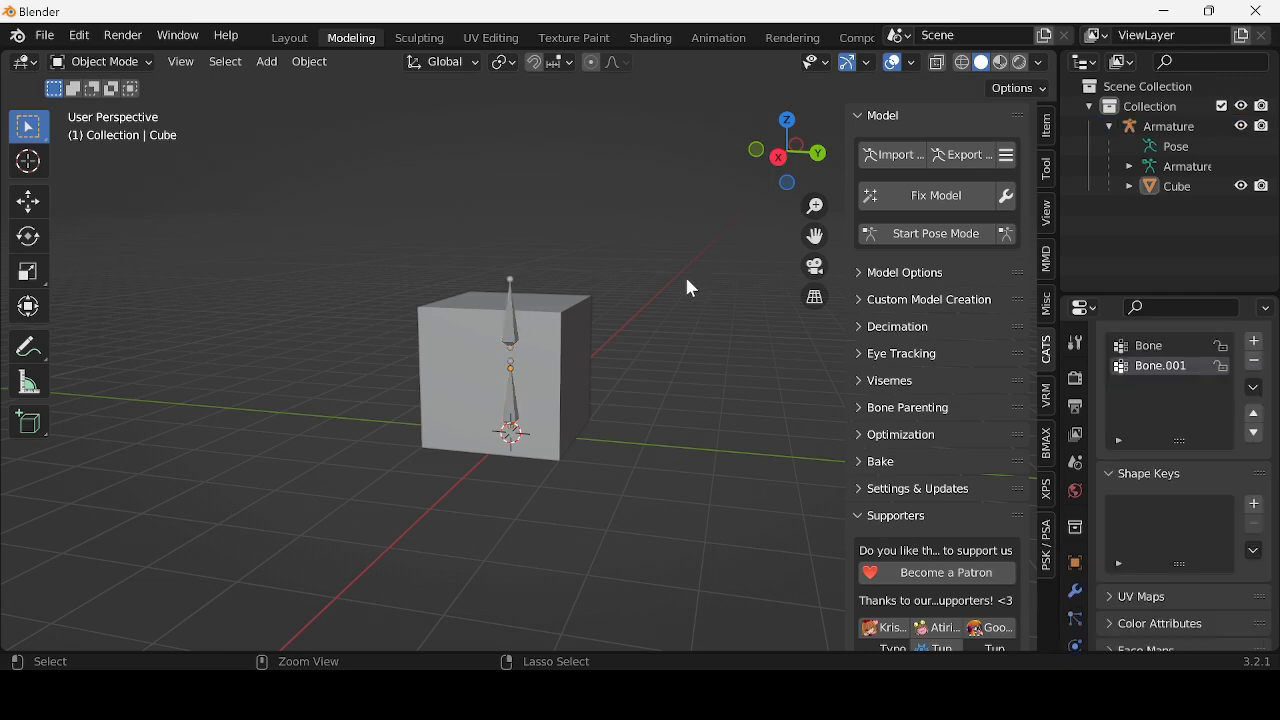
pyautogui.hotkey('ctrl', 'z')
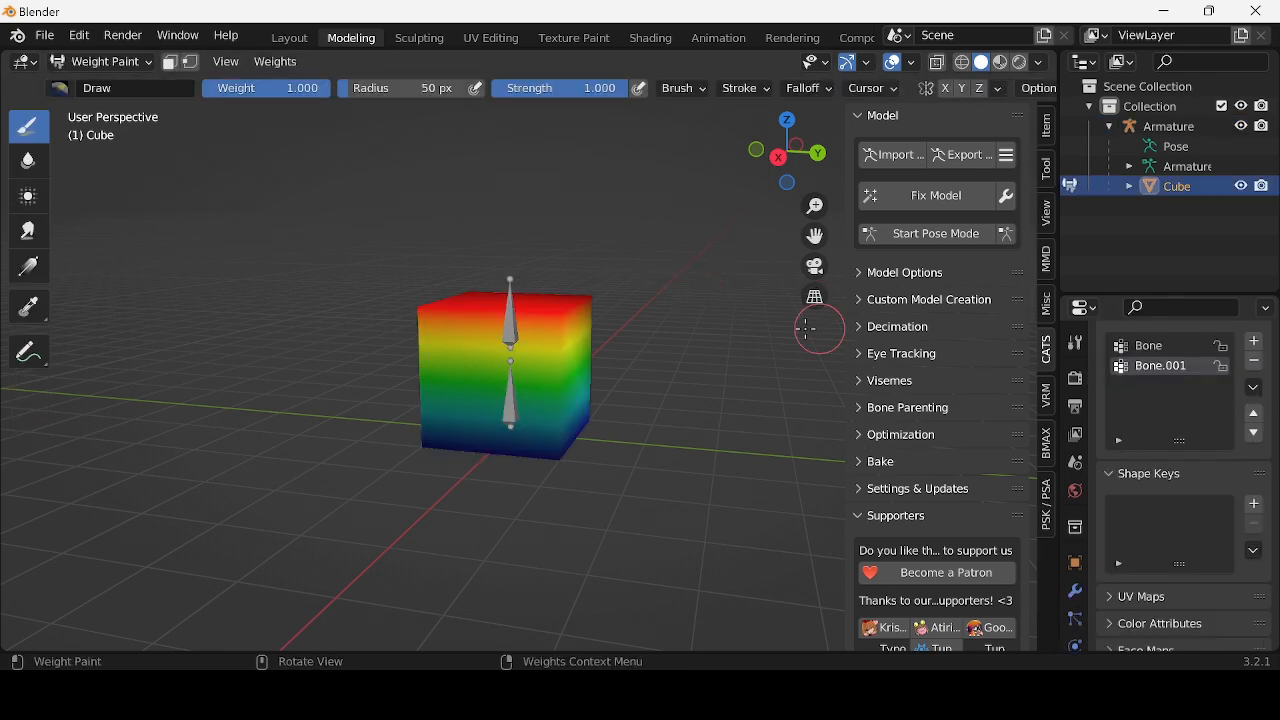
# - Remove the cube's top face from the Bone.001 vertex group in Edit Mode and return to Weight Paint mode
pyautogui.press('Tab')
pyautogui.click(1162, 466)
pyautogui.press('Tab')
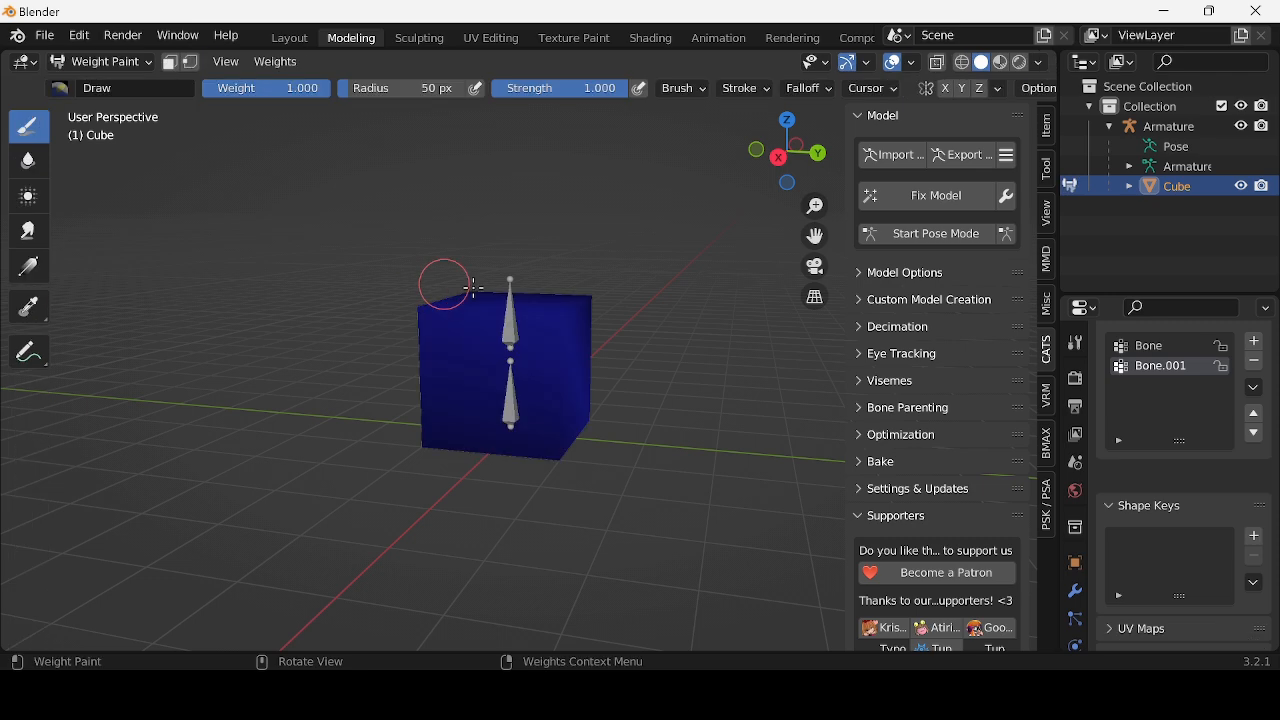
# - Paint one top corner of the cube for Bone.001 using the Draw brush at weight 1.000 and strength 1.000
pyautogui.moveTo(443, 286)
pyautogui.mouseDown(button='middle')
pyautogui.moveTo(534, 286)
pyautogui.moveTo(517, 348)
pyautogui.moveTo(700, 444)
pyautogui.moveTo(832, 391)
pyautogui.mouseUp(button='middle')
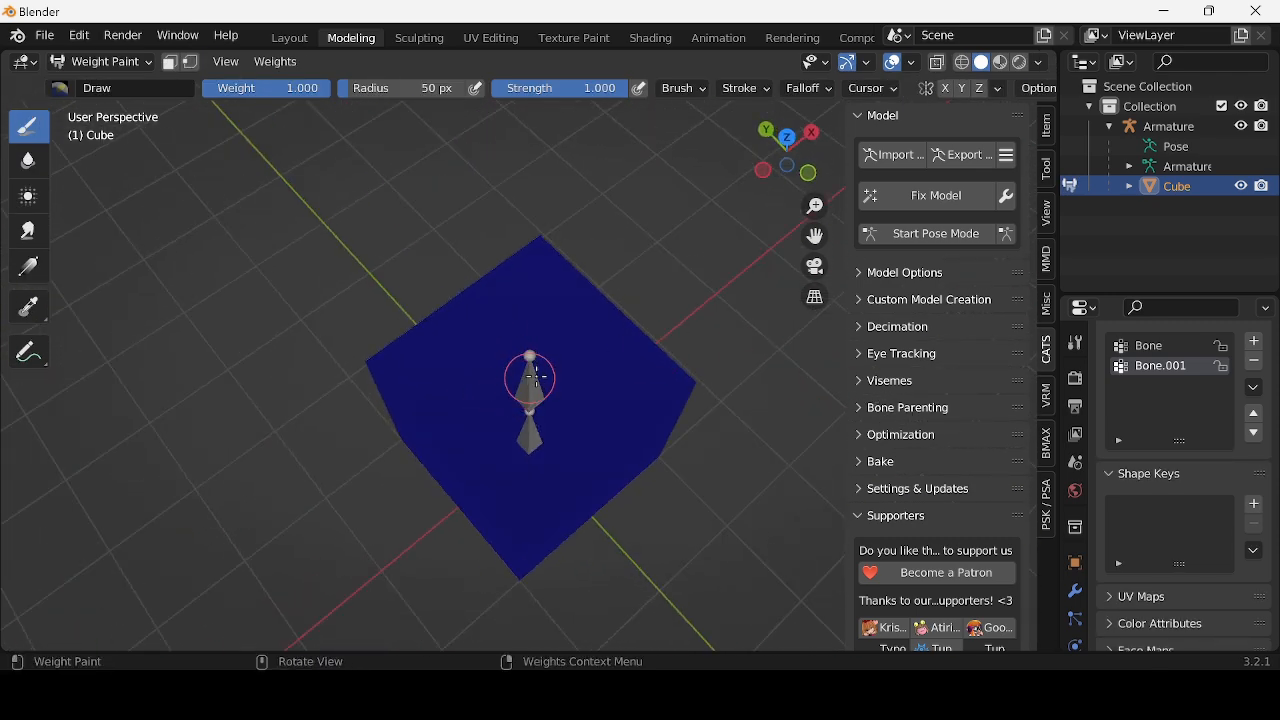
pyautogui.moveTo(538, 245)
pyautogui.mouseDown()
pyautogui.moveTo(543, 229)
pyautogui.moveTo(543, 262)
pyautogui.moveTo(537, 237)
pyautogui.moveTo(531, 248)
pyautogui.moveTo(541, 245)
pyautogui.mouseUp()
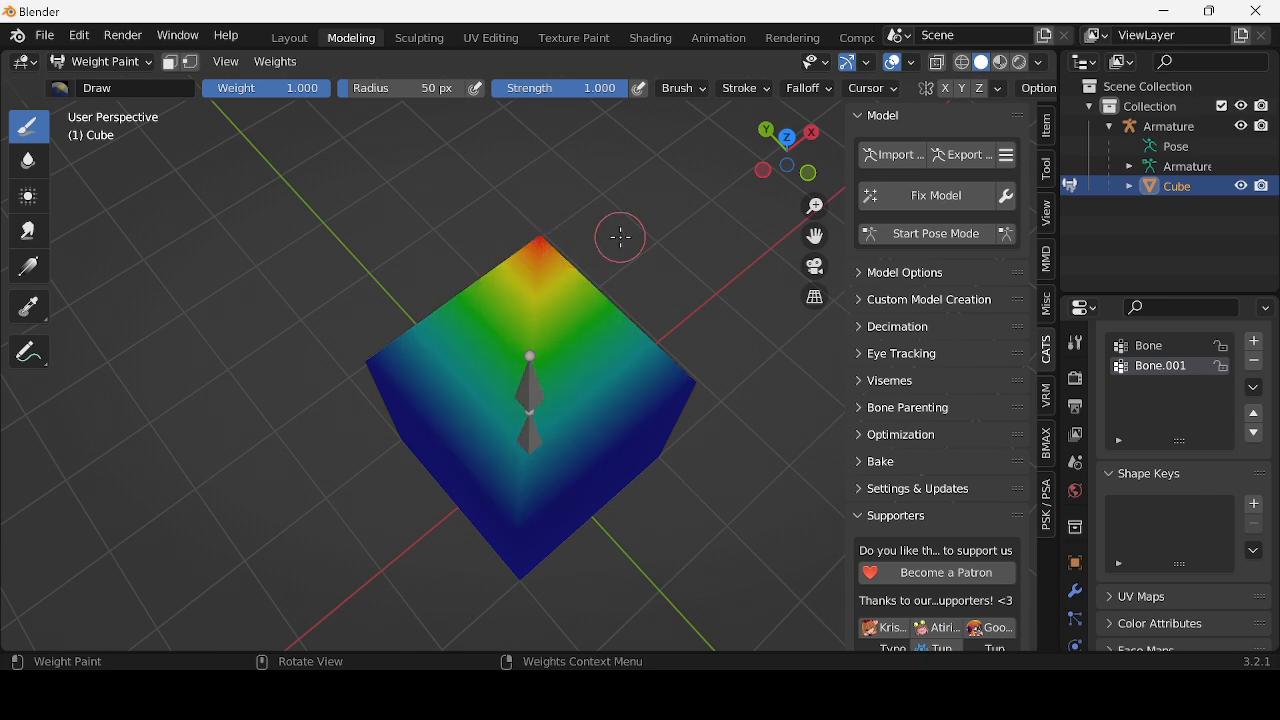
pyautogui.moveTo(620, 237)
pyautogui.mouseDown(button='middle')
pyautogui.moveTo(334, 191)
pyautogui.moveTo(543, 303)
pyautogui.moveTo(514, 317)
pyautogui.moveTo(440, 237)
pyautogui.mouseUp(button='middle')
pyautogui.scroll(5, 660, 272)
pyautogui.scroll(-5, 660, 272)
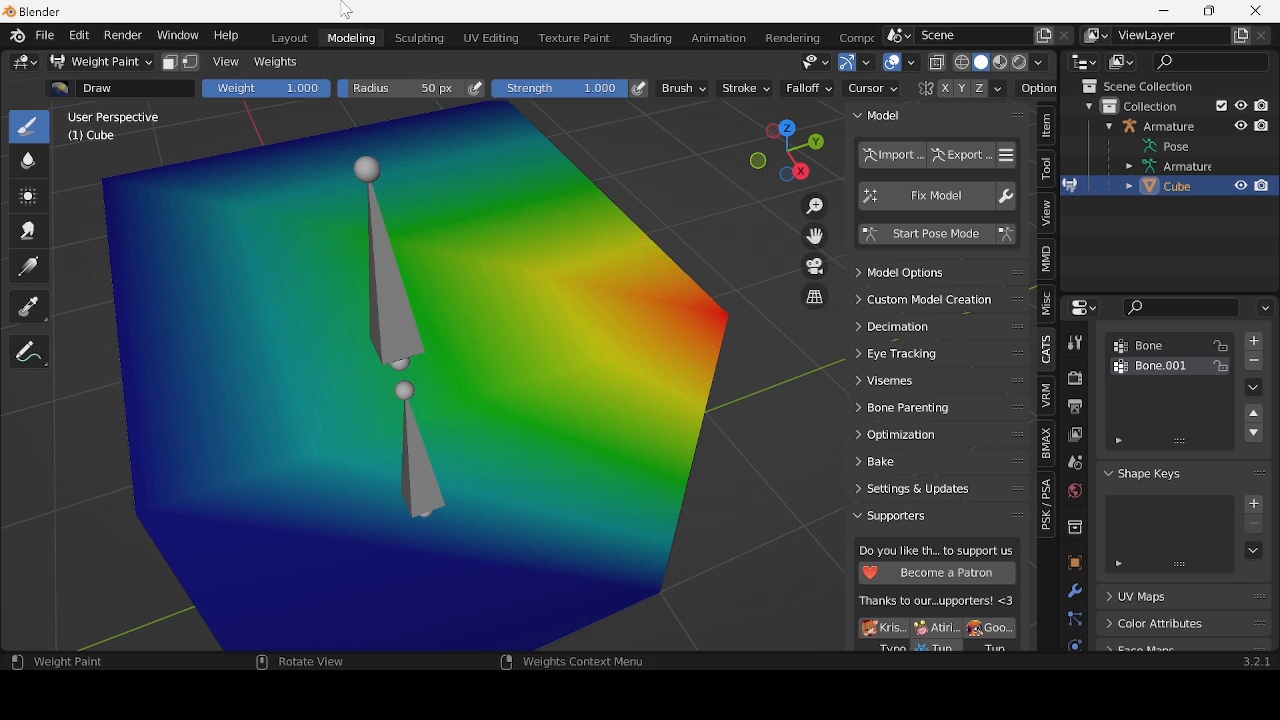
# - Try the face and vertex selection masks for weight painting, and turn the masking off again
pyautogui.click(170, 64)
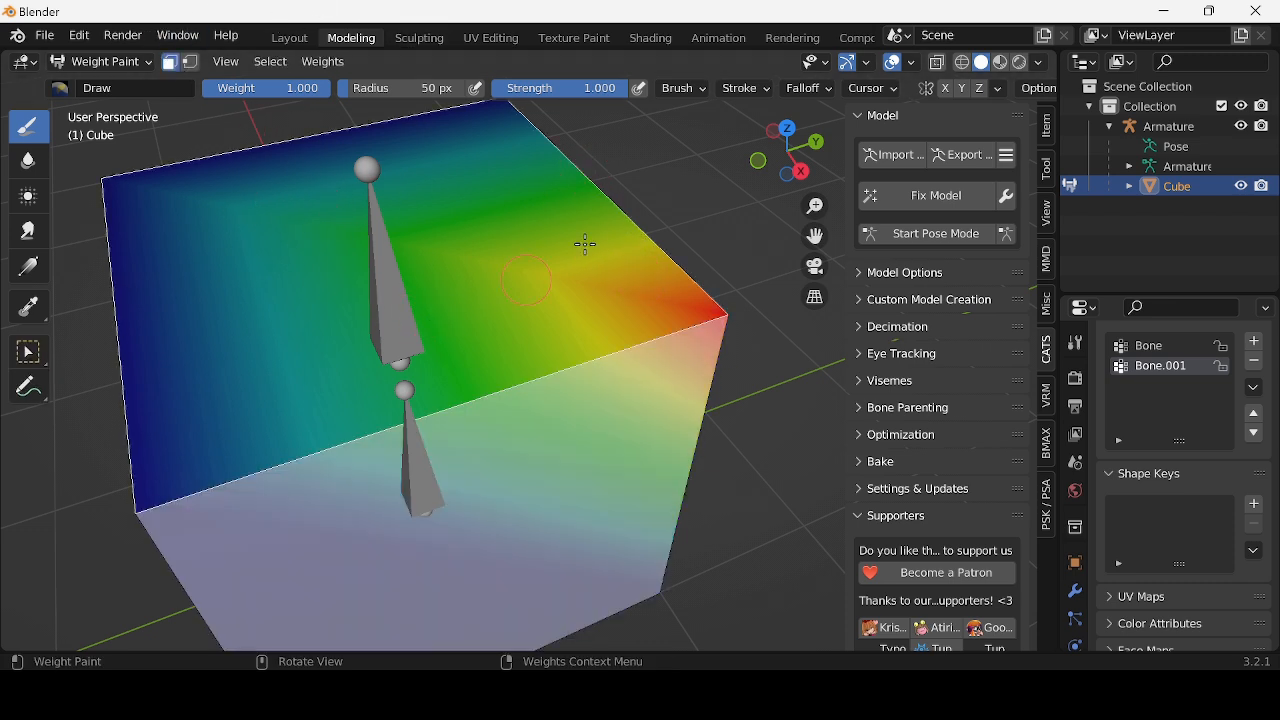
pyautogui.click(191, 62)
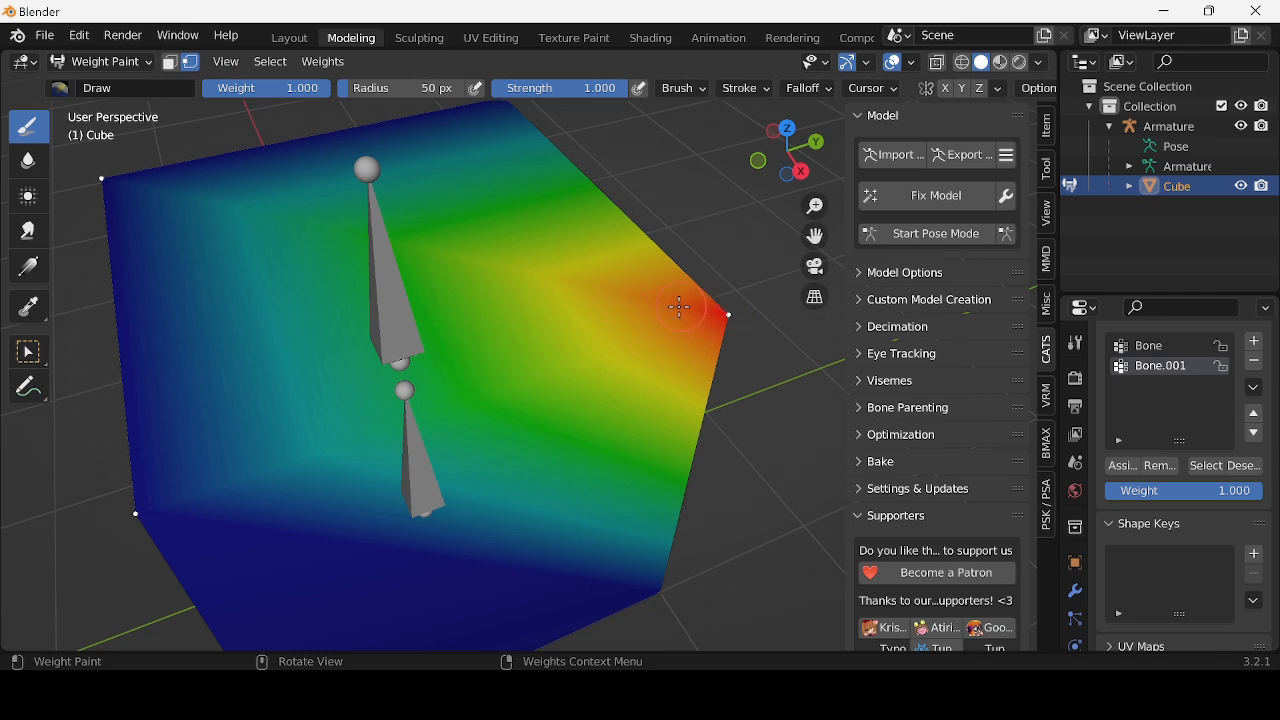
pyautogui.click(194, 64)
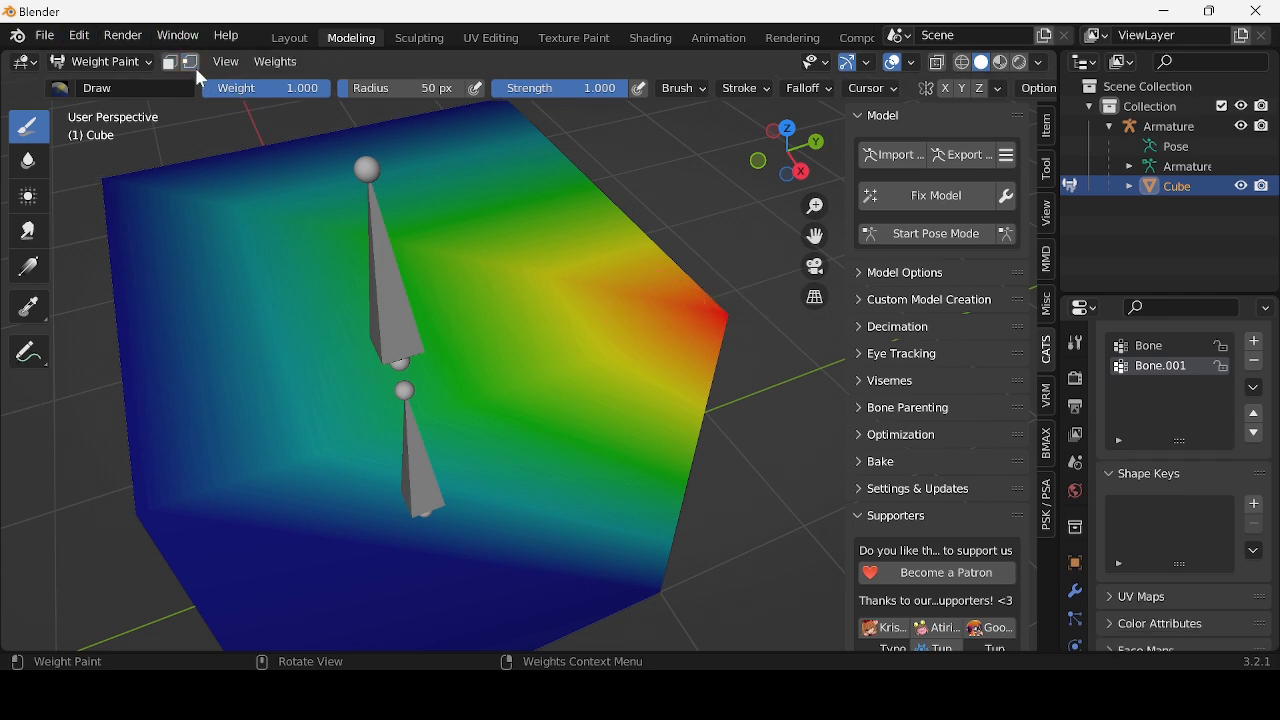
# - Test the painted corner weight by freely rotating the upper bone in Pose Mode, undo the rotation and stop pose mode
pyautogui.press('Tab')
pyautogui.click(890, 234)
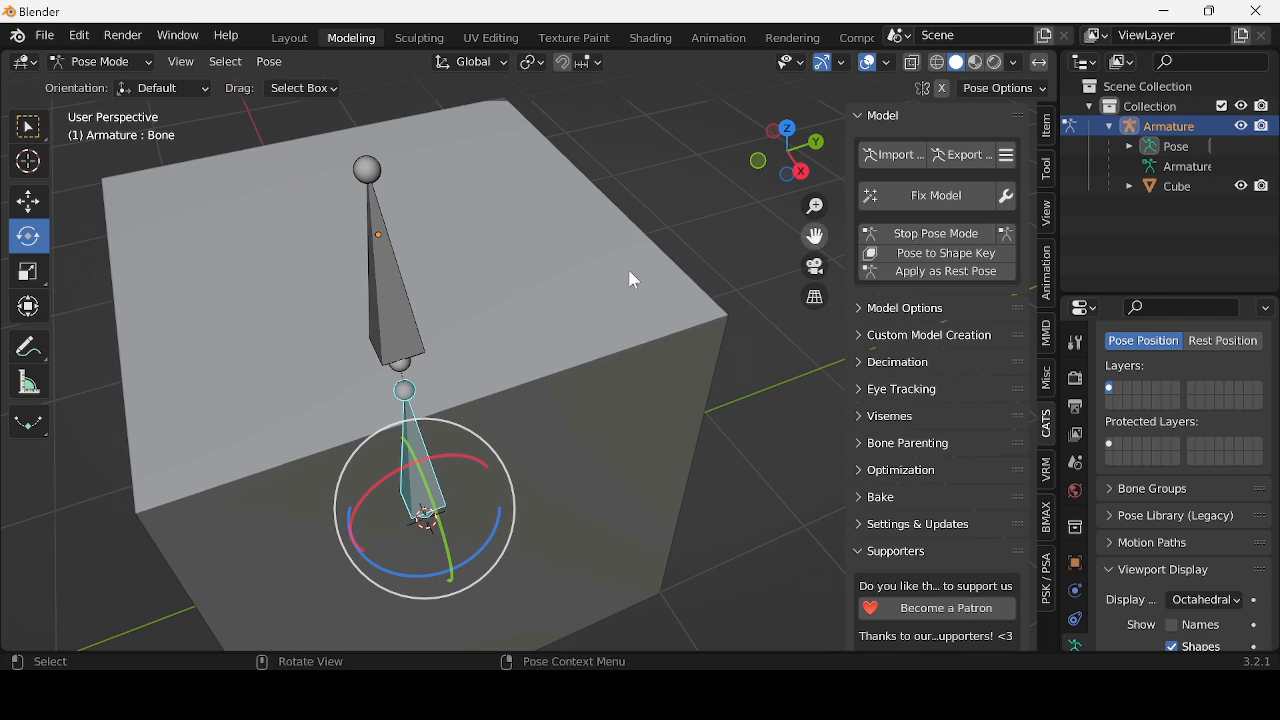
pyautogui.click(391, 284)
pyautogui.press('r')
pyautogui.press('r')
pyautogui.moveTo(261, 266); pyautogui.dragTo(389, 369)
pyautogui.hotkey('ctrl', 'z')
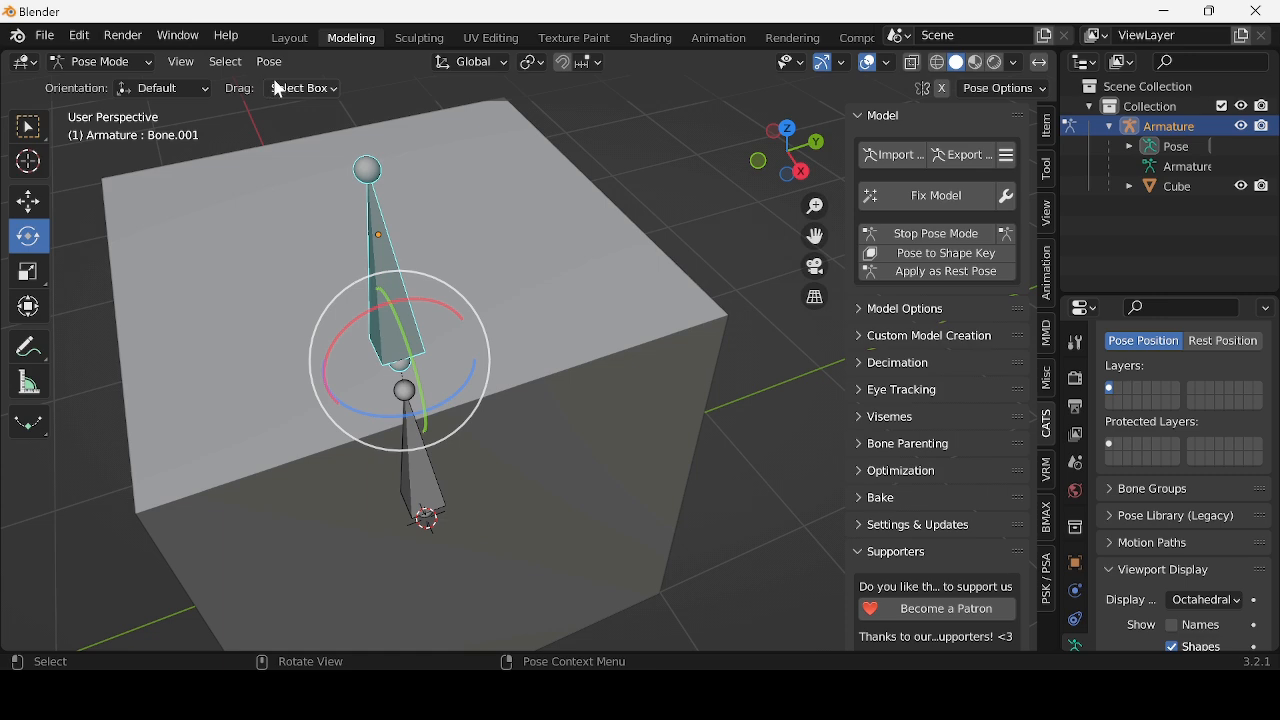
pyautogui.click(948, 244)
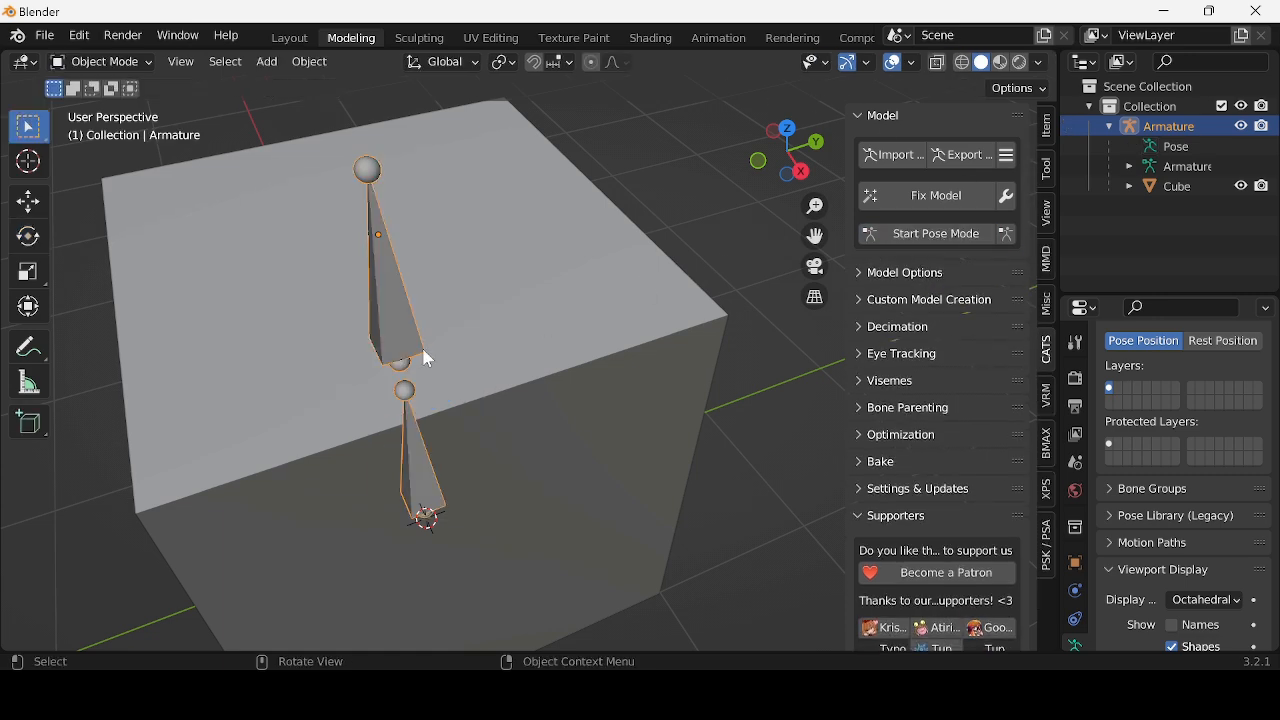
# - Leave the armature in Object Mode, select the cube and enter its Edit Mode
pyautogui.moveTo(420, 355); pyautogui.dragTo(112, 70, button='middle')
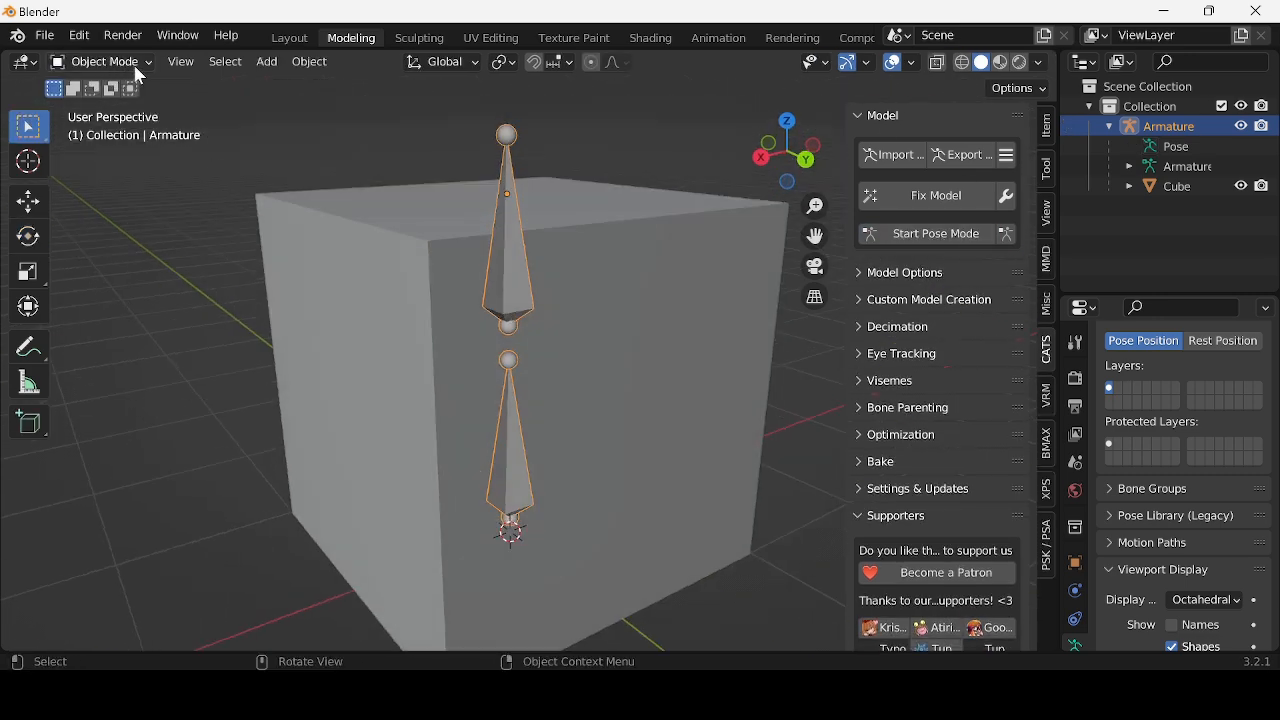
pyautogui.moveTo(540, 263); pyautogui.dragTo(681, 375, button='middle')
pyautogui.press('Tab')
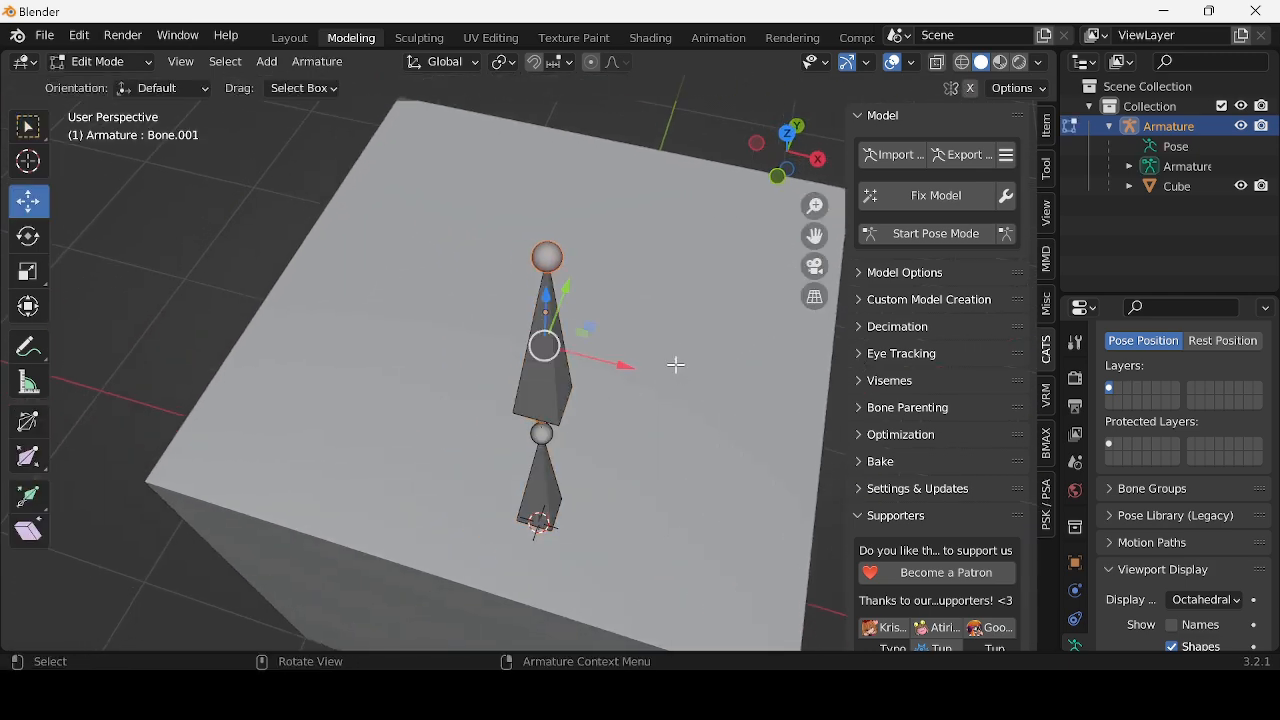
pyautogui.press('Tab')
pyautogui.click(700, 370)
pyautogui.press('Tab')
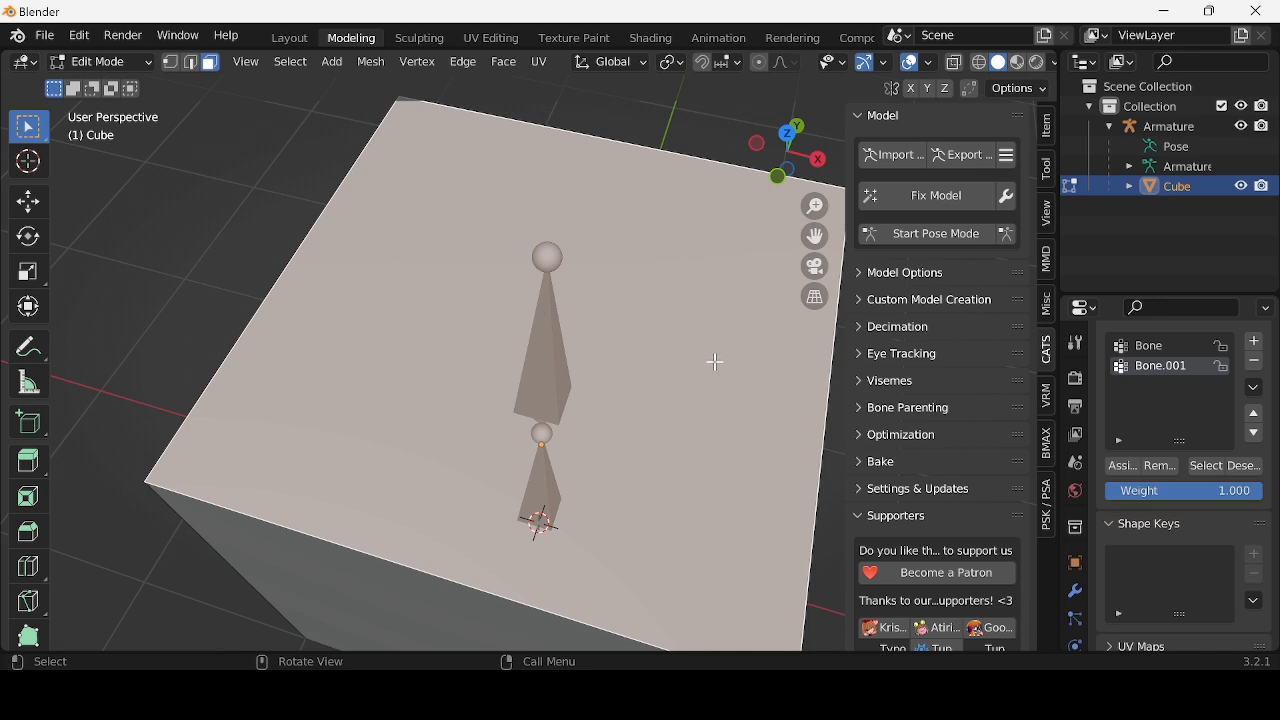
# - Try selecting side faces of the cube, and reselect the top face
pyautogui.scroll(-4, 704, 362)
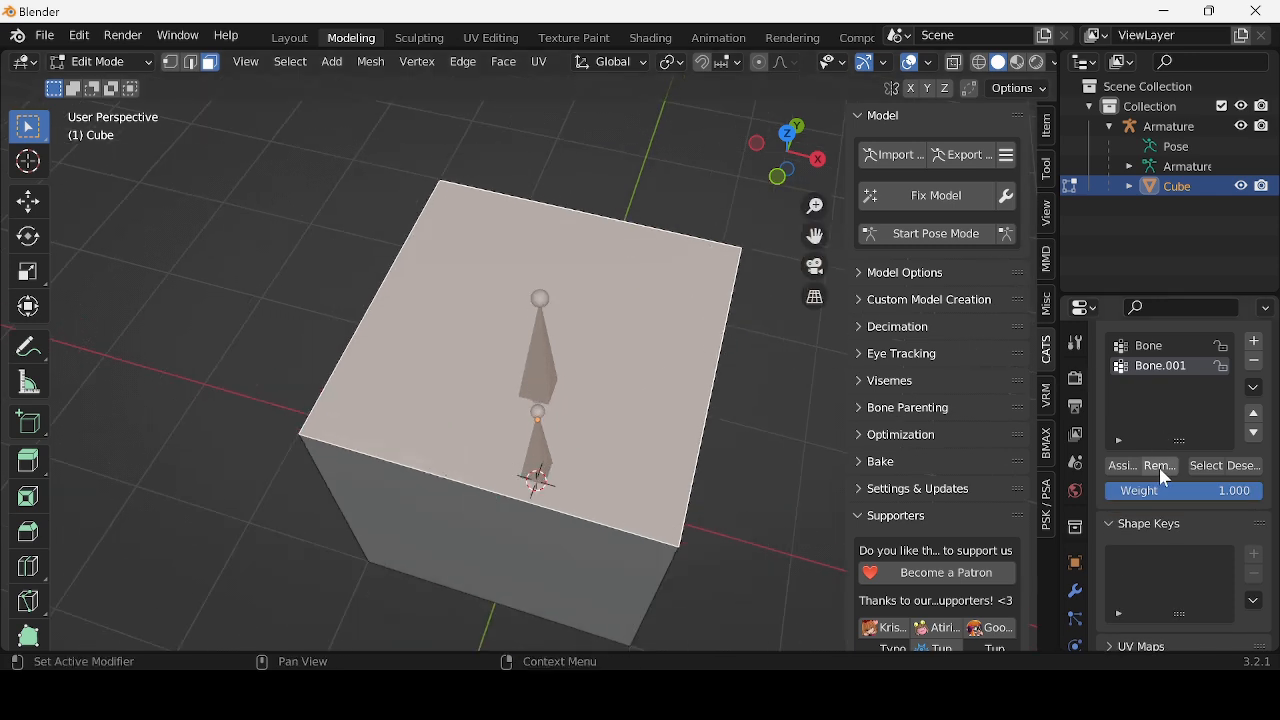
pyautogui.moveTo(507, 436); pyautogui.dragTo(449, 407, button='middle')
pyautogui.click(649, 454)
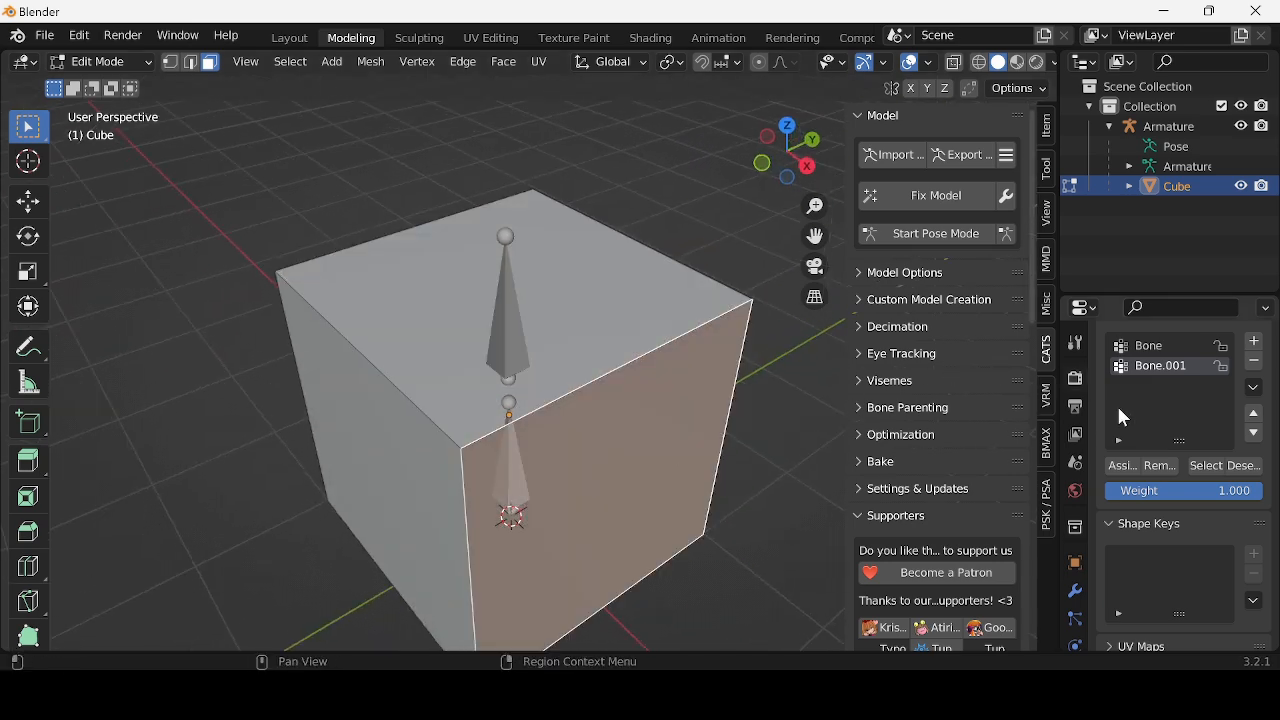
pyautogui.moveTo(674, 377); pyautogui.dragTo(449, 391, button='middle')
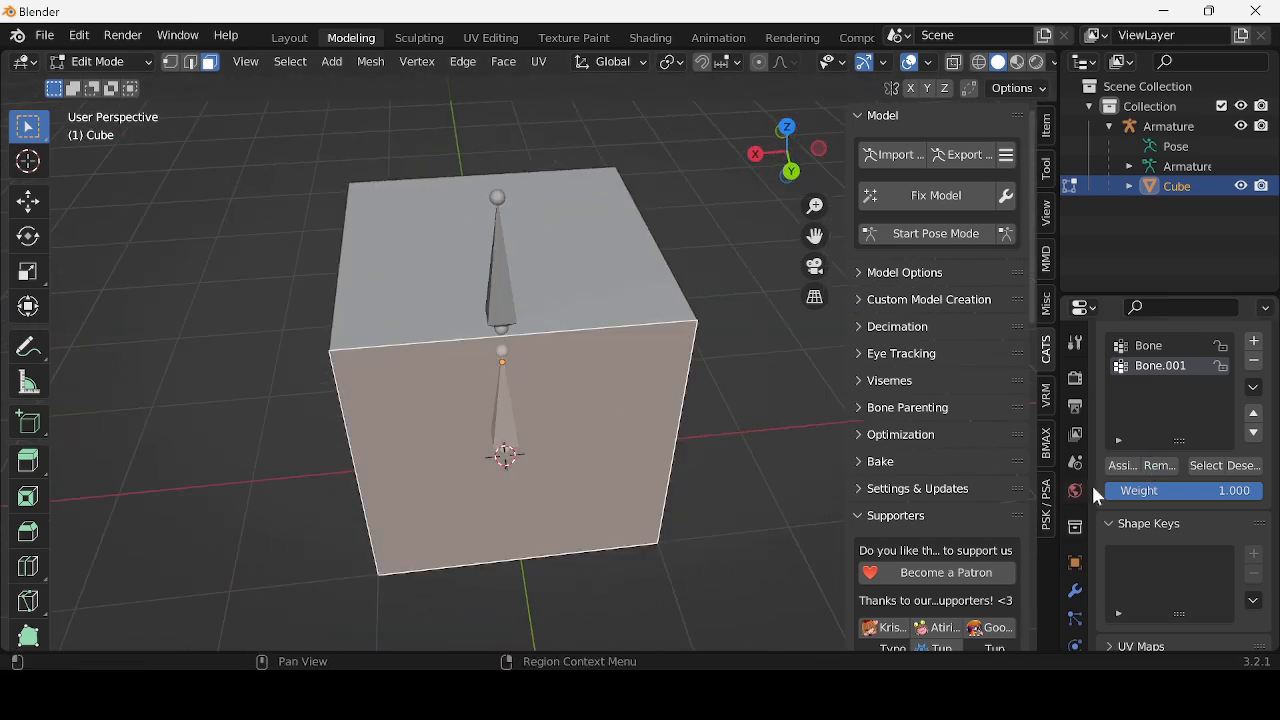
pyautogui.moveTo(363, 406); pyautogui.dragTo(660, 489, button='middle')
pyautogui.click(568, 381)
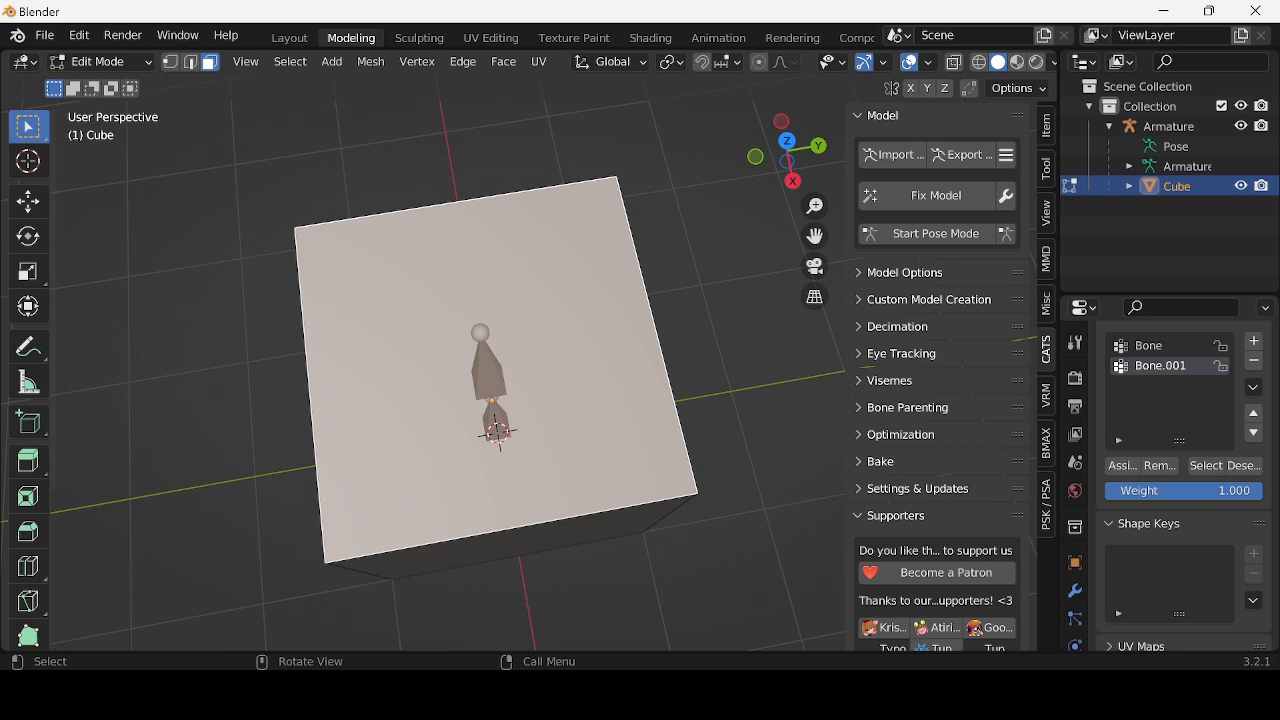
# - Loop cut the cube with 20 cuts in each of two perpendicular directions to grid the top face
pyautogui.scroll(-1, 28, 590)
pyautogui.click(28, 581)
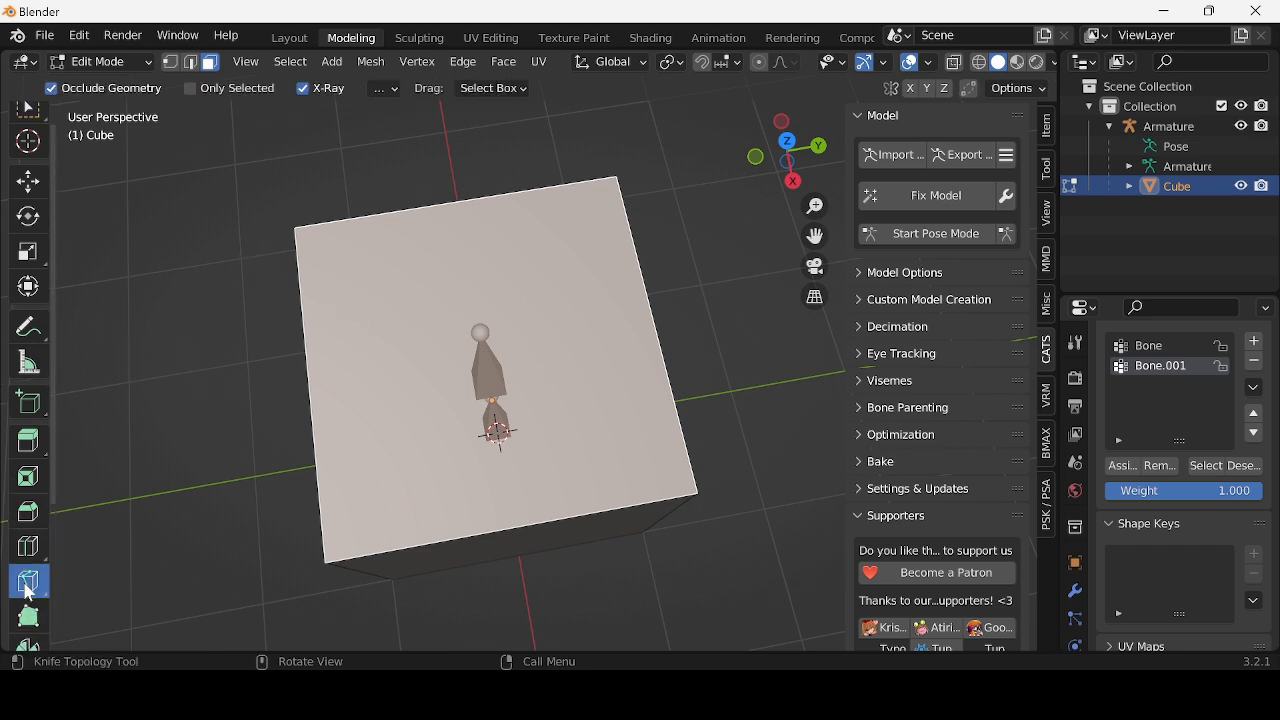
pyautogui.click(28, 546)
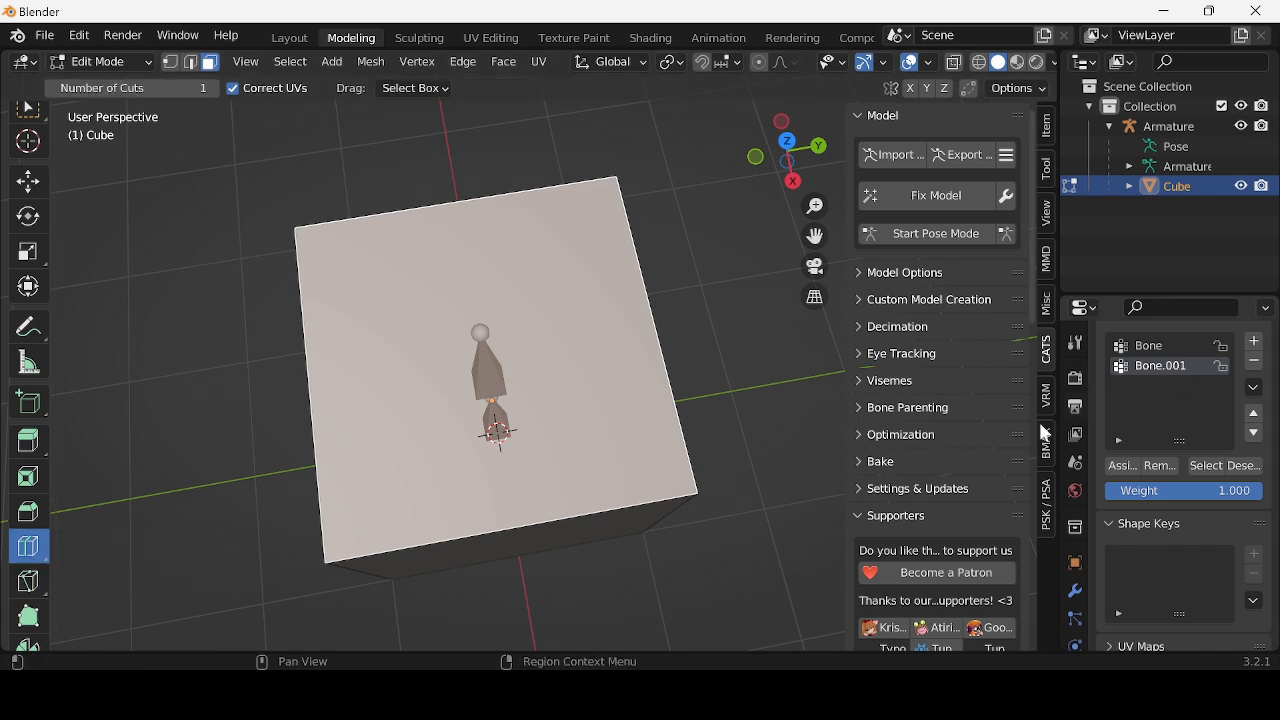
pyautogui.click(1080, 346)
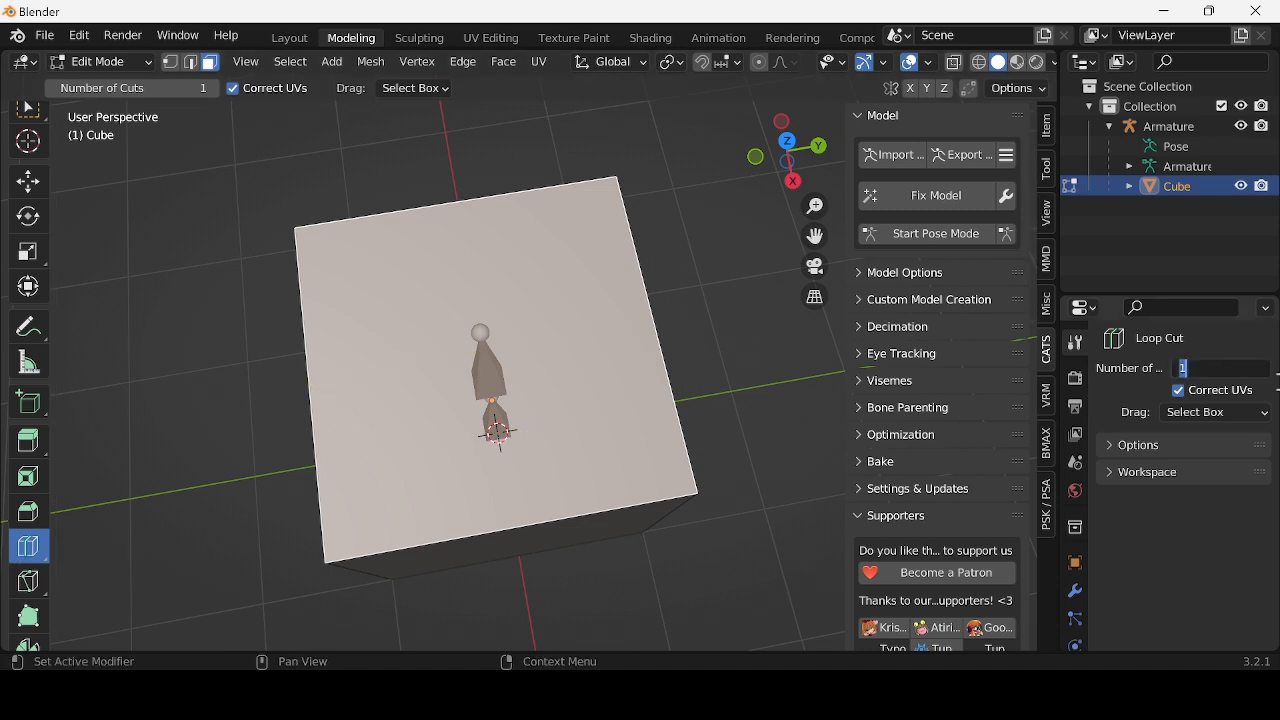
pyautogui.press('Return')
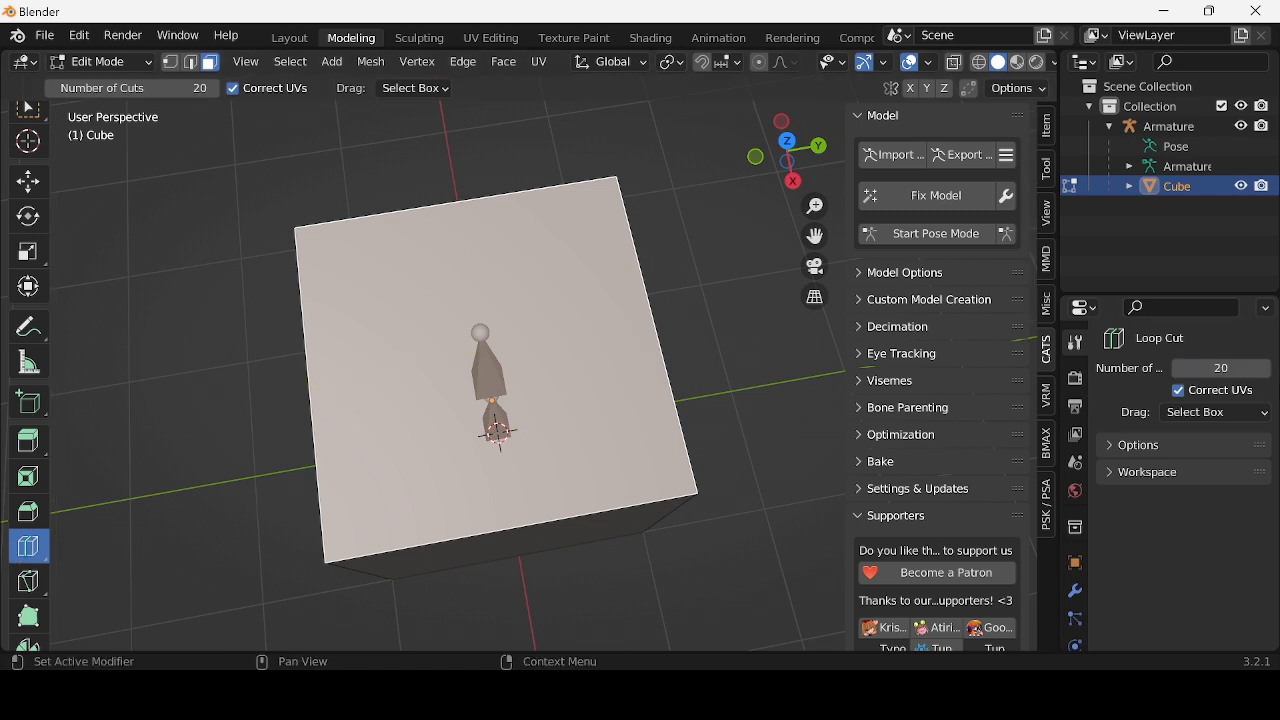
pyautogui.click(484, 538)
pyautogui.click(413, 470)
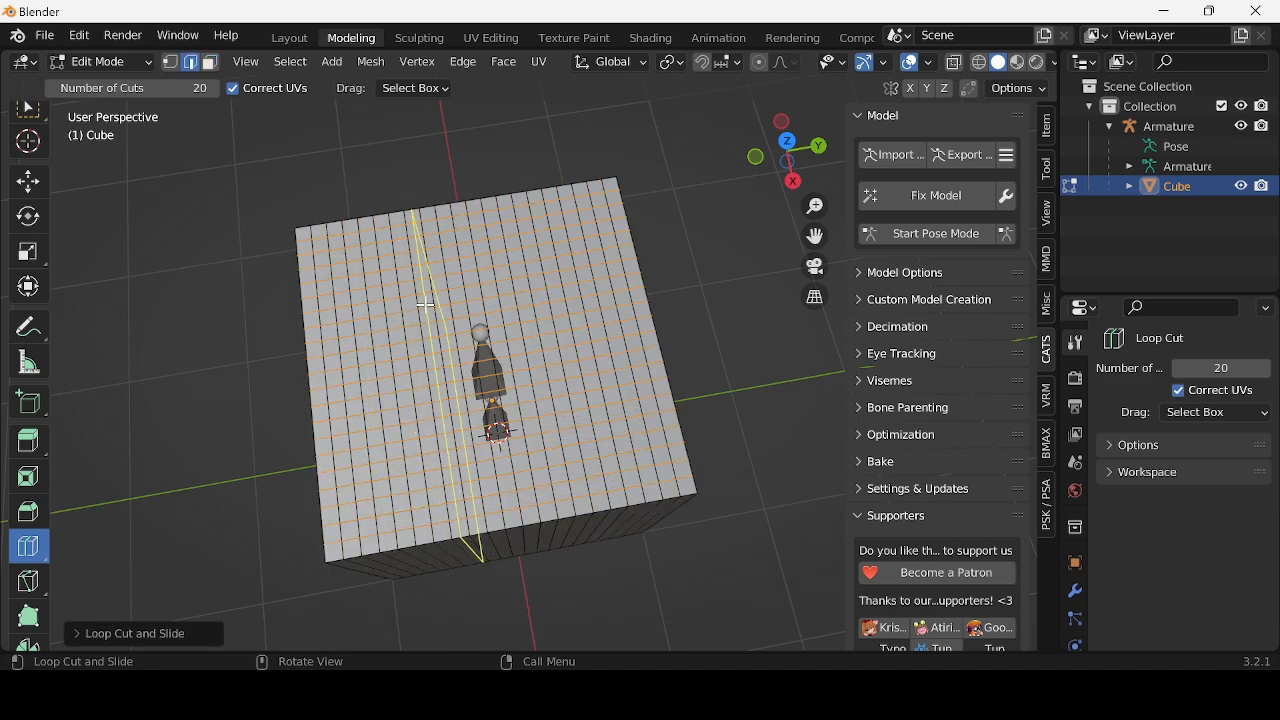
# - Switch the cube's mesh editing to vertex selection and enter Weight Paint mode
pyautogui.click(96, 63)
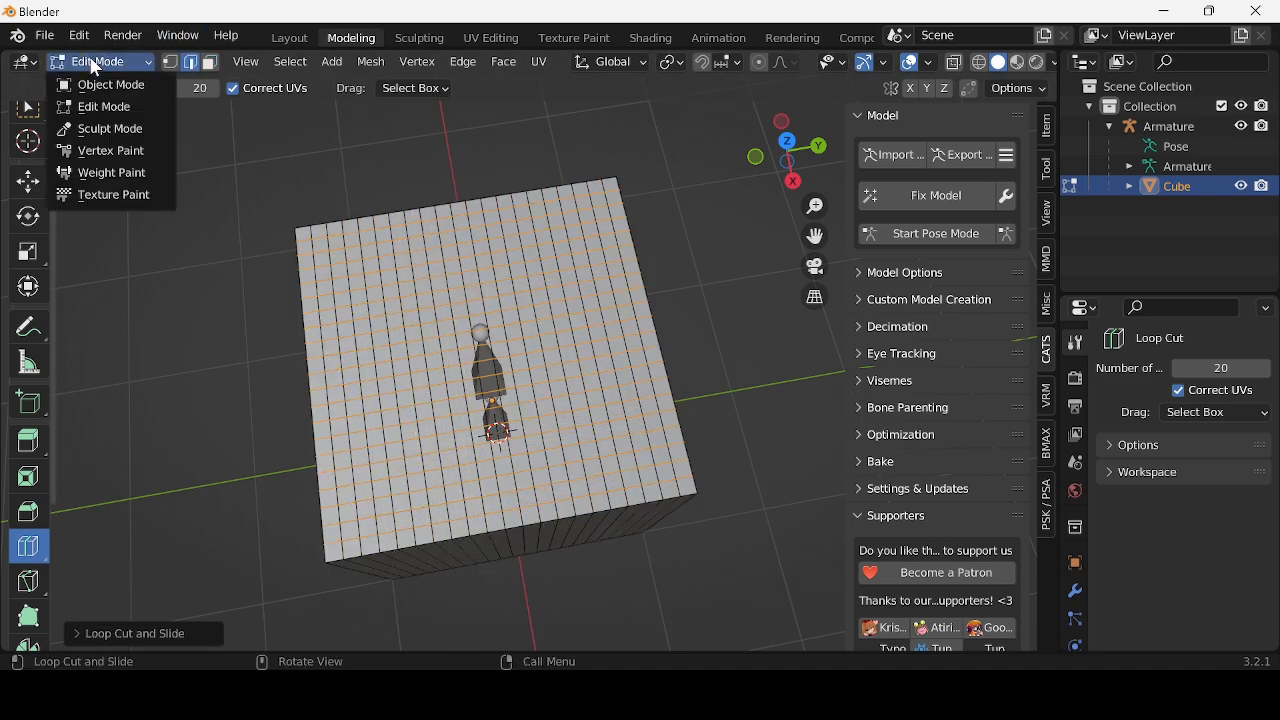
pyautogui.click(140, 59)
pyautogui.click(170, 62)
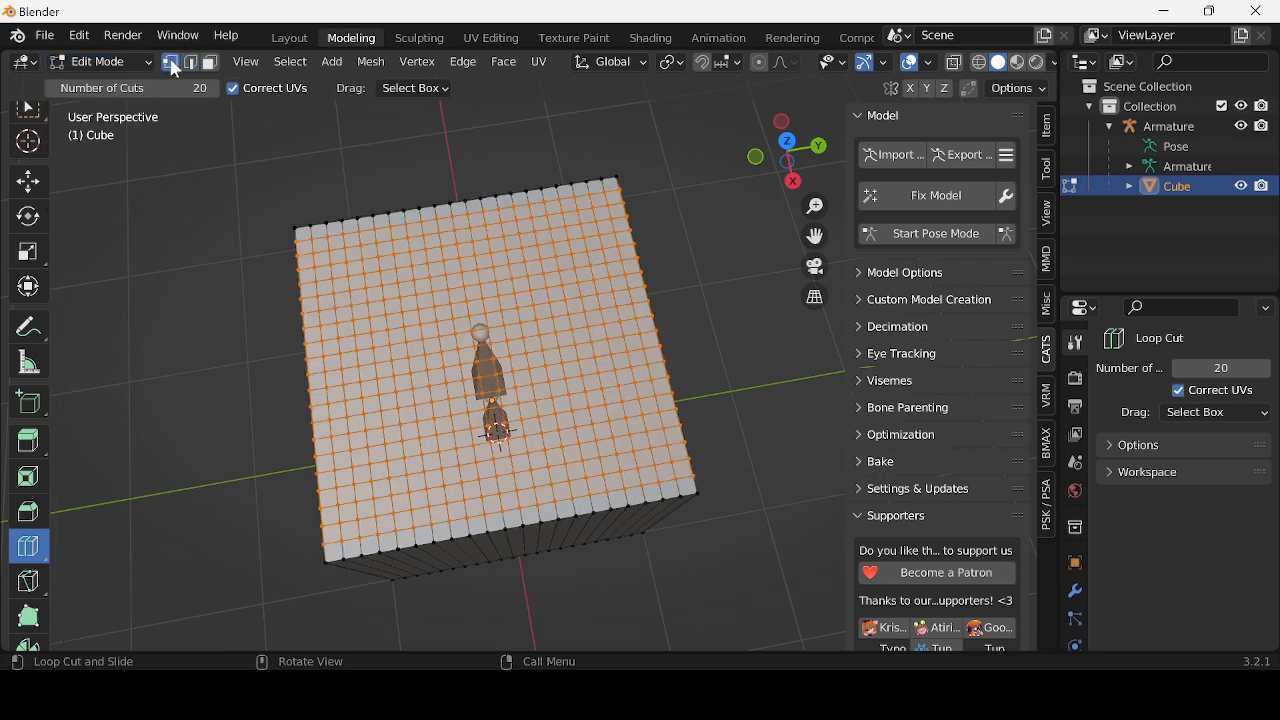
pyautogui.click(104, 68)
pyautogui.click(133, 174)
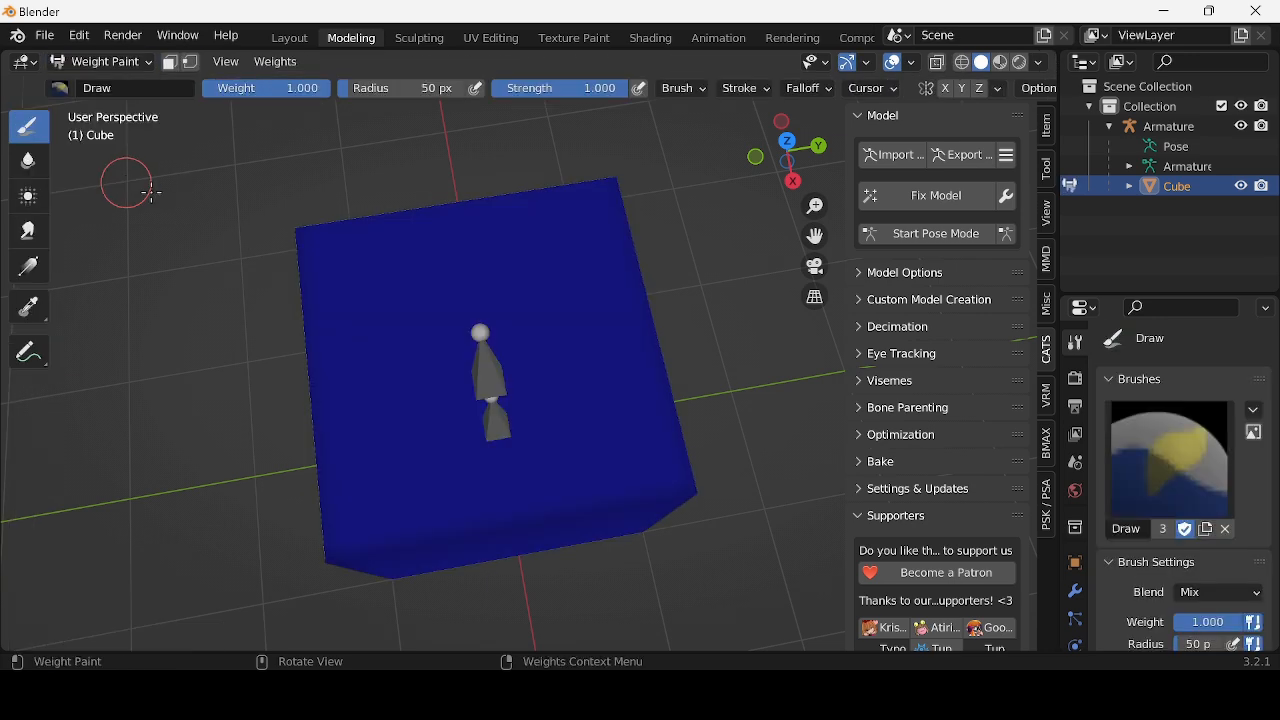
# - Paint an irregular patch across the cube's top with the Draw brush at weight 1.000 and strength 1.000, and return to Edit Mode
pyautogui.moveTo(459, 290)
pyautogui.mouseDown()
pyautogui.moveTo(357, 337)
pyautogui.moveTo(491, 429)
pyautogui.moveTo(520, 355)
pyautogui.moveTo(625, 415)
pyautogui.moveTo(500, 255)
pyautogui.moveTo(420, 345)
pyautogui.moveTo(440, 396)
pyautogui.moveTo(410, 300)
pyautogui.moveTo(380, 460)
pyautogui.moveTo(500, 430)
pyautogui.moveTo(475, 343)
pyautogui.mouseUp()
pyautogui.moveTo(475, 343); pyautogui.dragTo(287, 279, button='middle')
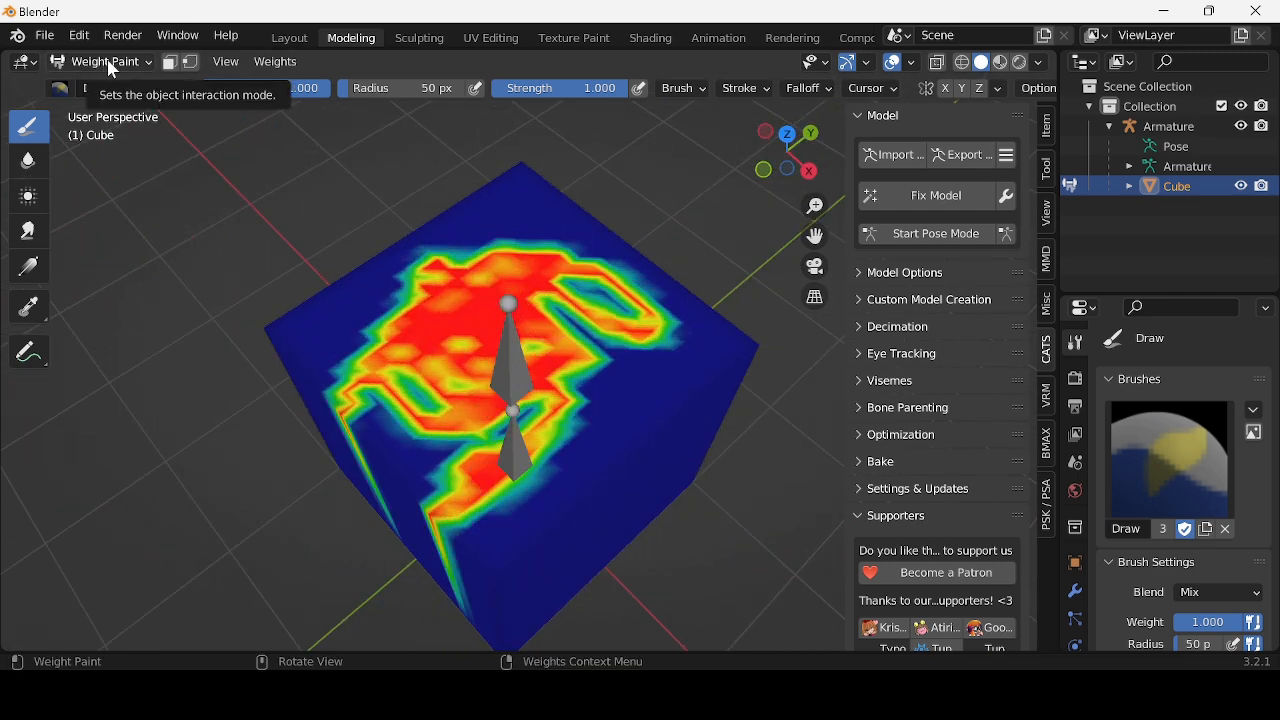
pyautogui.press('Tab')
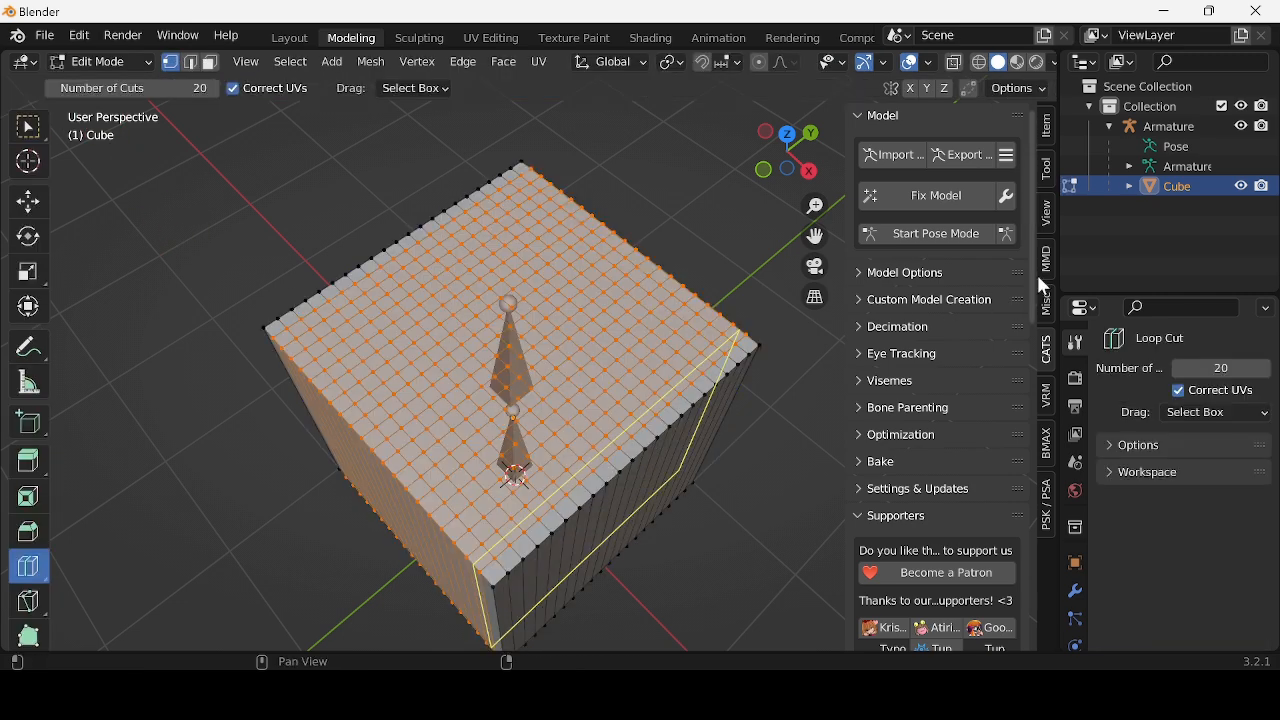
# - Test the painted weights by freely rotating and moving the upper bone in Pose Mode, and undo back to Weight Paint mode
pyautogui.click(955, 240)
pyautogui.moveTo(660, 360); pyautogui.dragTo(491, 314, button='middle')
pyautogui.click(480, 300)
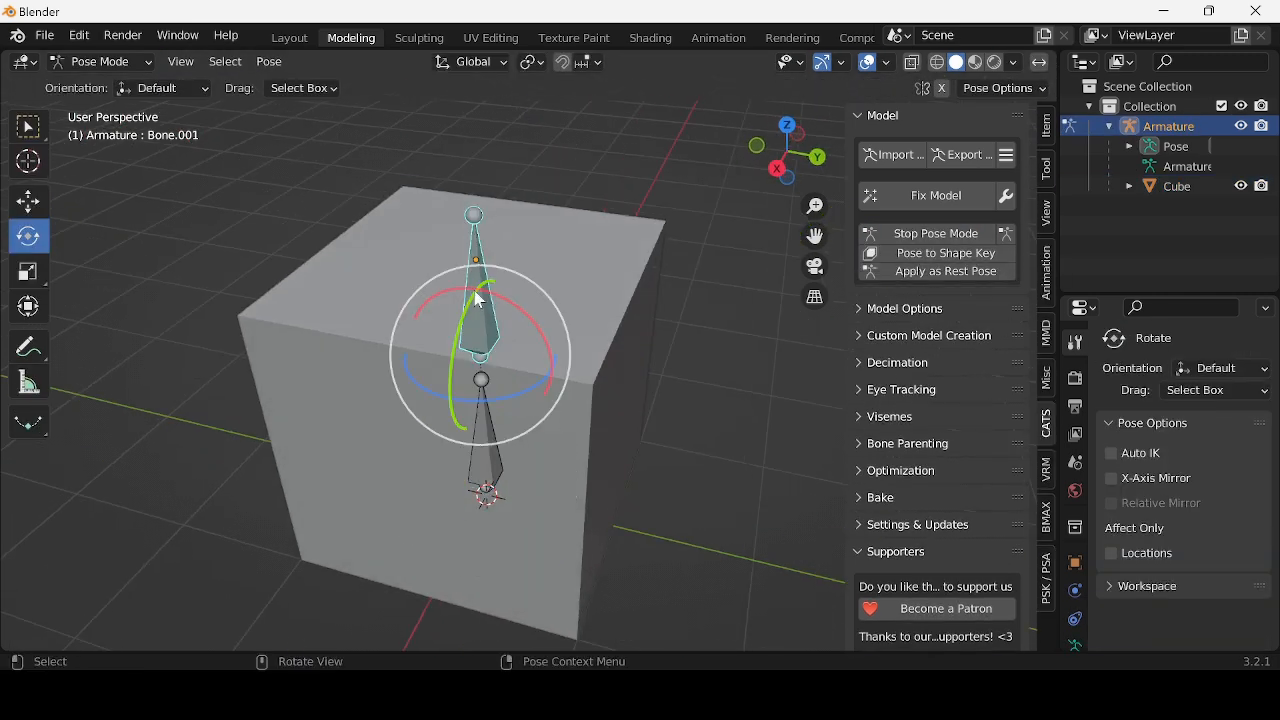
pyautogui.moveTo(481, 304); pyautogui.dragTo(474, 366)
pyautogui.hotkey('ctrl', 'z')
pyautogui.click(18, 211)
pyautogui.moveTo(480, 302)
pyautogui.mouseDown()
pyautogui.moveTo(478, 250)
pyautogui.moveTo(500, 316)
pyautogui.mouseUp()
pyautogui.moveTo(478, 316); pyautogui.dragTo(641, 317, button='middle')
pyautogui.hotkey('ctrl', 'z')
pyautogui.hotkey('ctrl', 'z')
pyautogui.hotkey('ctrl', 'z')
pyautogui.hotkey('ctrl', 'z')
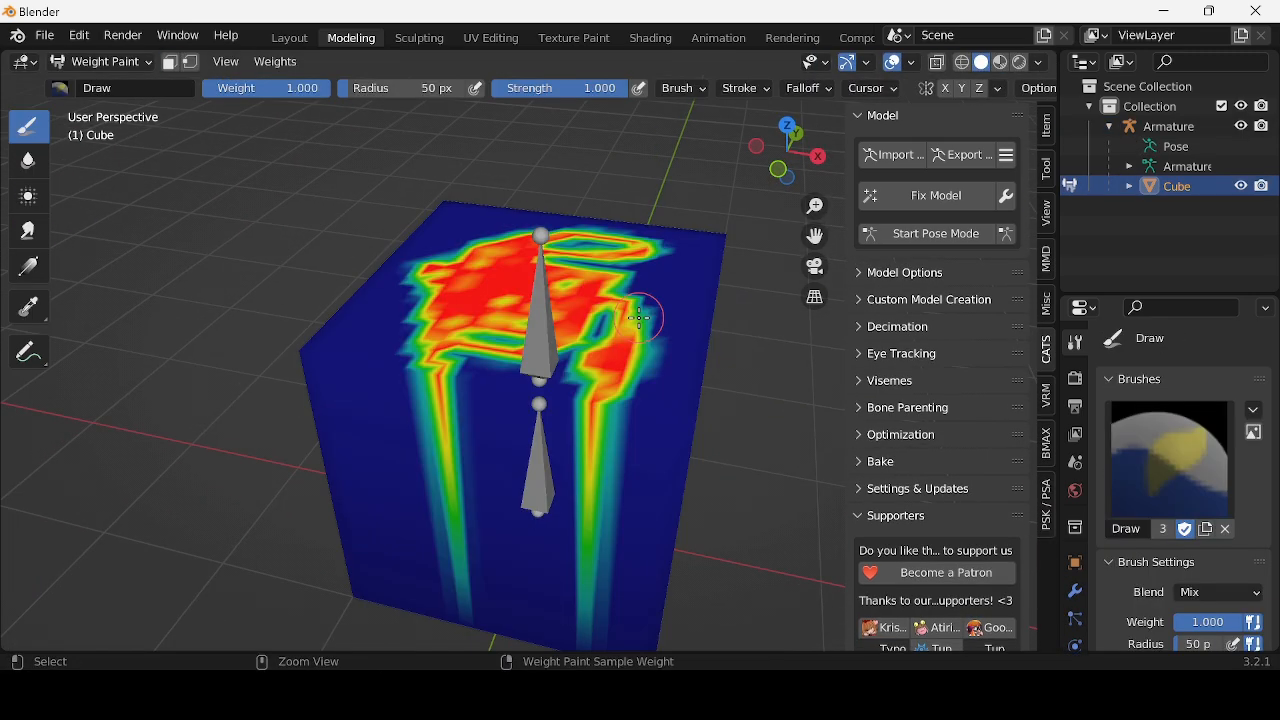
# - Put the cube in Object Mode, start pose mode and move the upper bone about 4.64 m straight up
pyautogui.press('Tab')
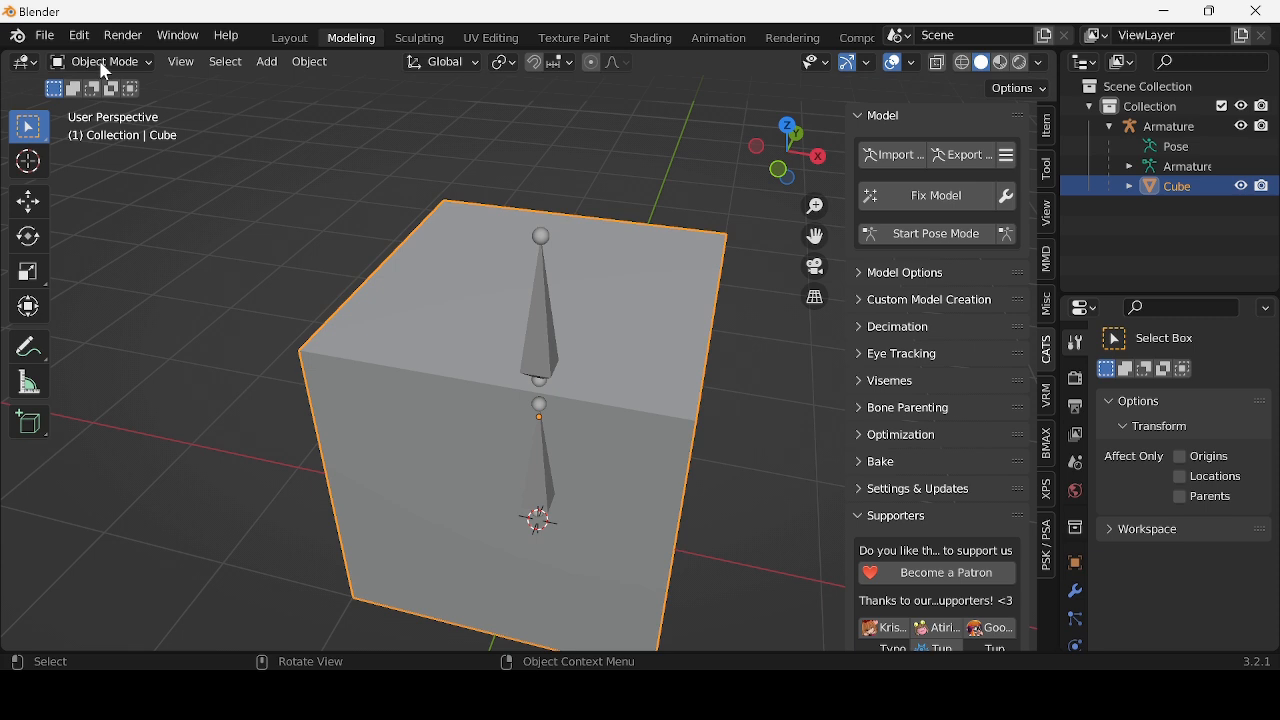
pyautogui.click(102, 64)
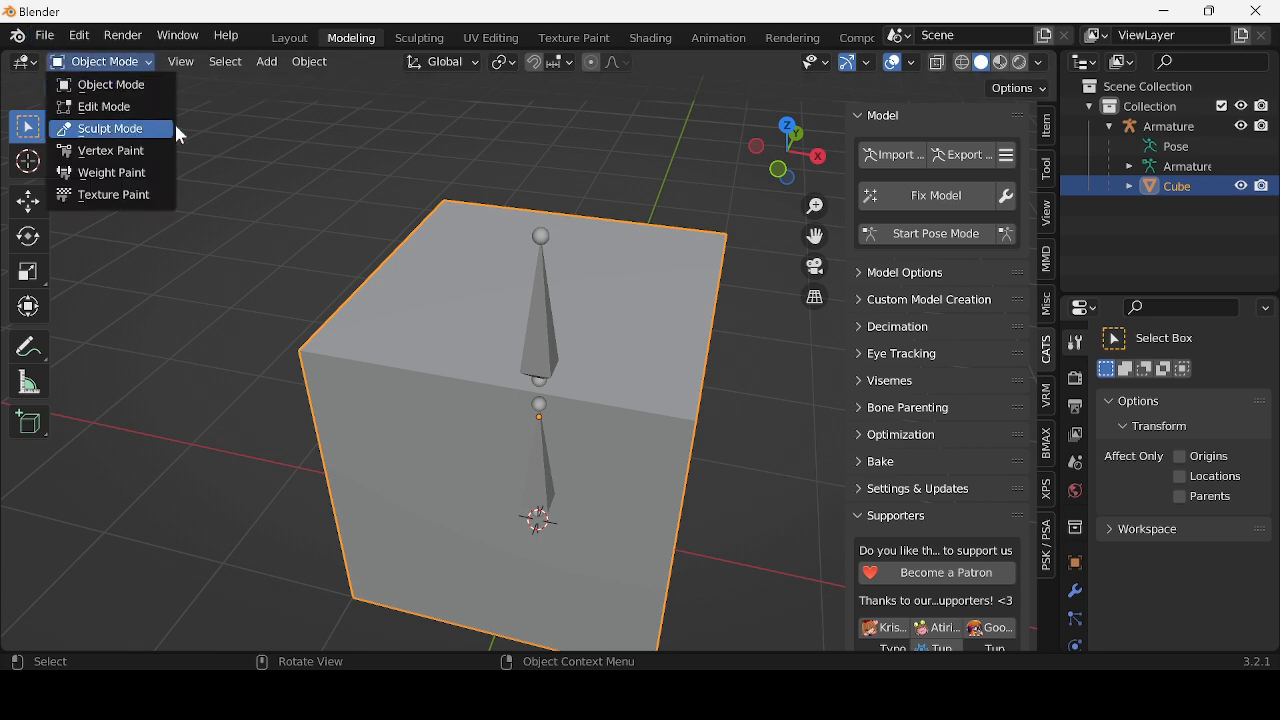
pyautogui.click(134, 86)
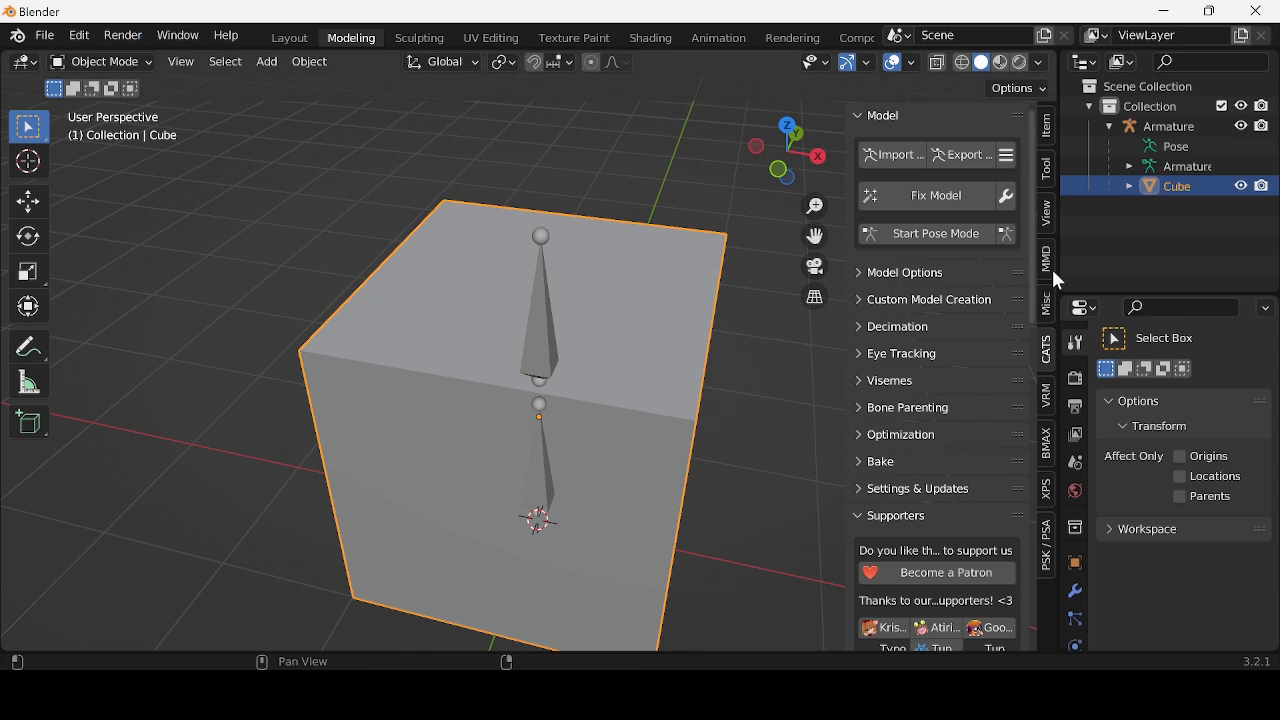
pyautogui.click(930, 234)
pyautogui.click(544, 326)
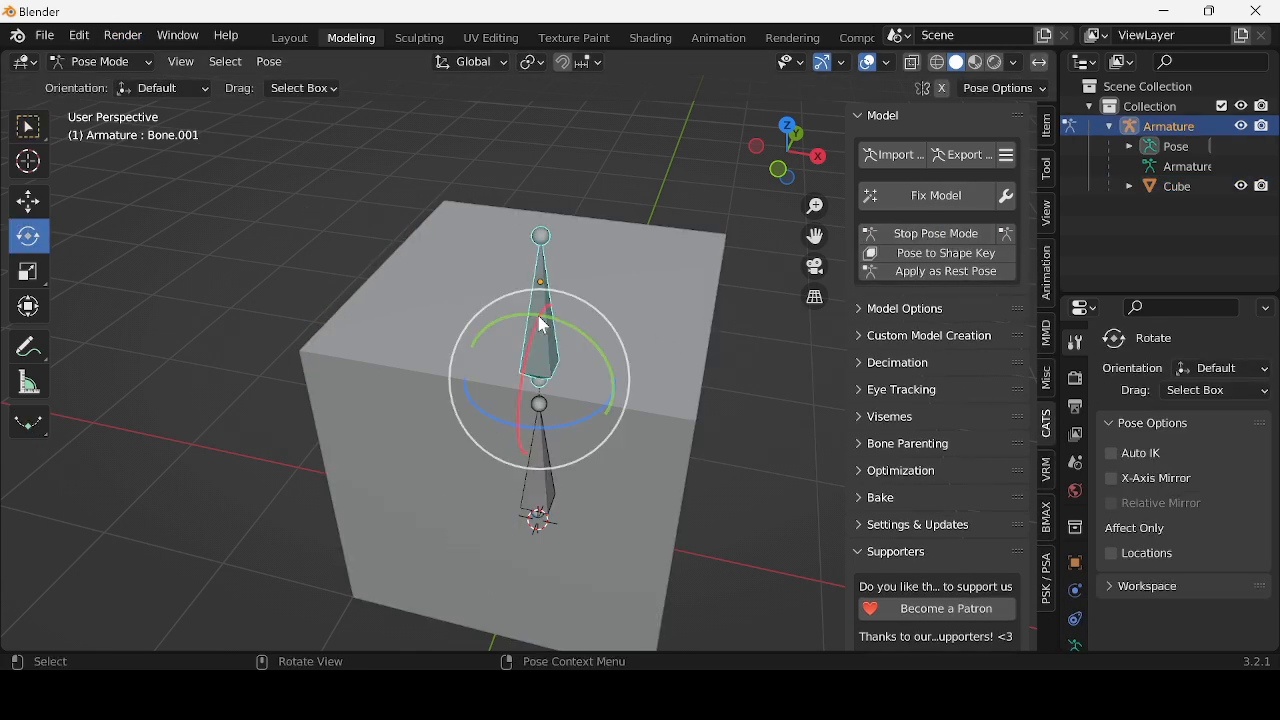
pyautogui.click(27, 203)
pyautogui.scroll(-5, 562, 370)
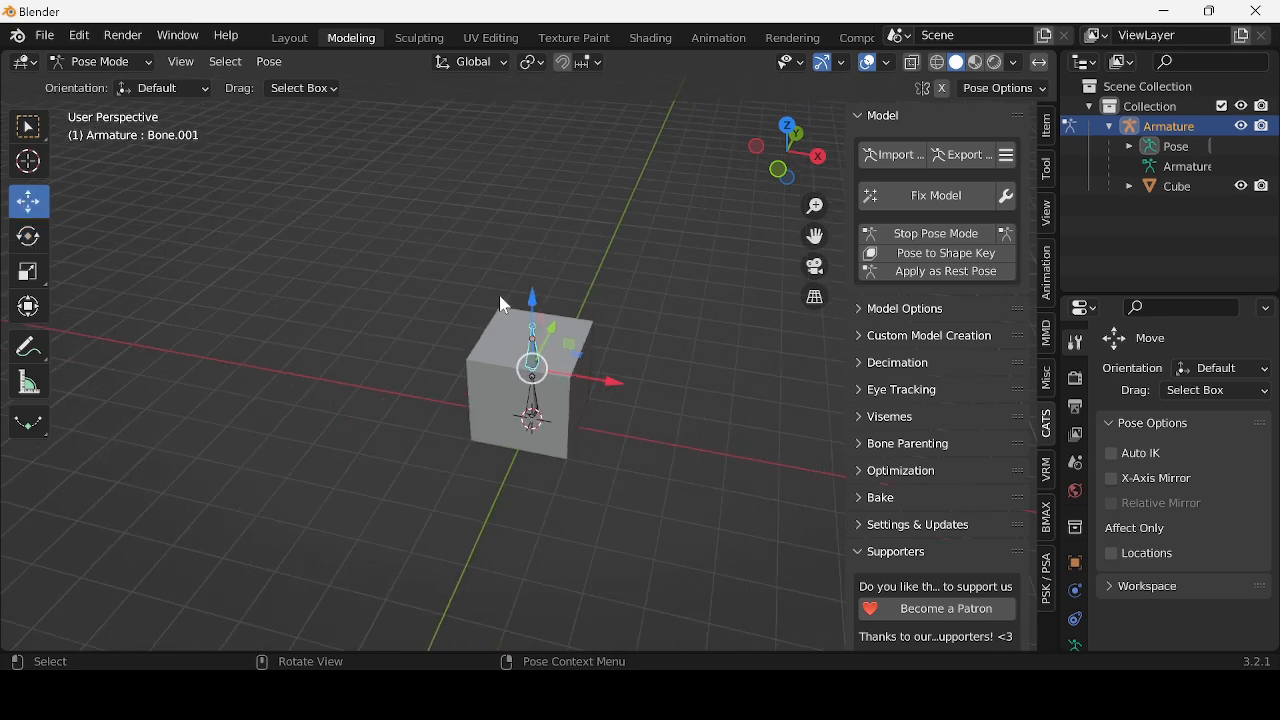
pyautogui.moveTo(537, 312); pyautogui.dragTo(539, 133)
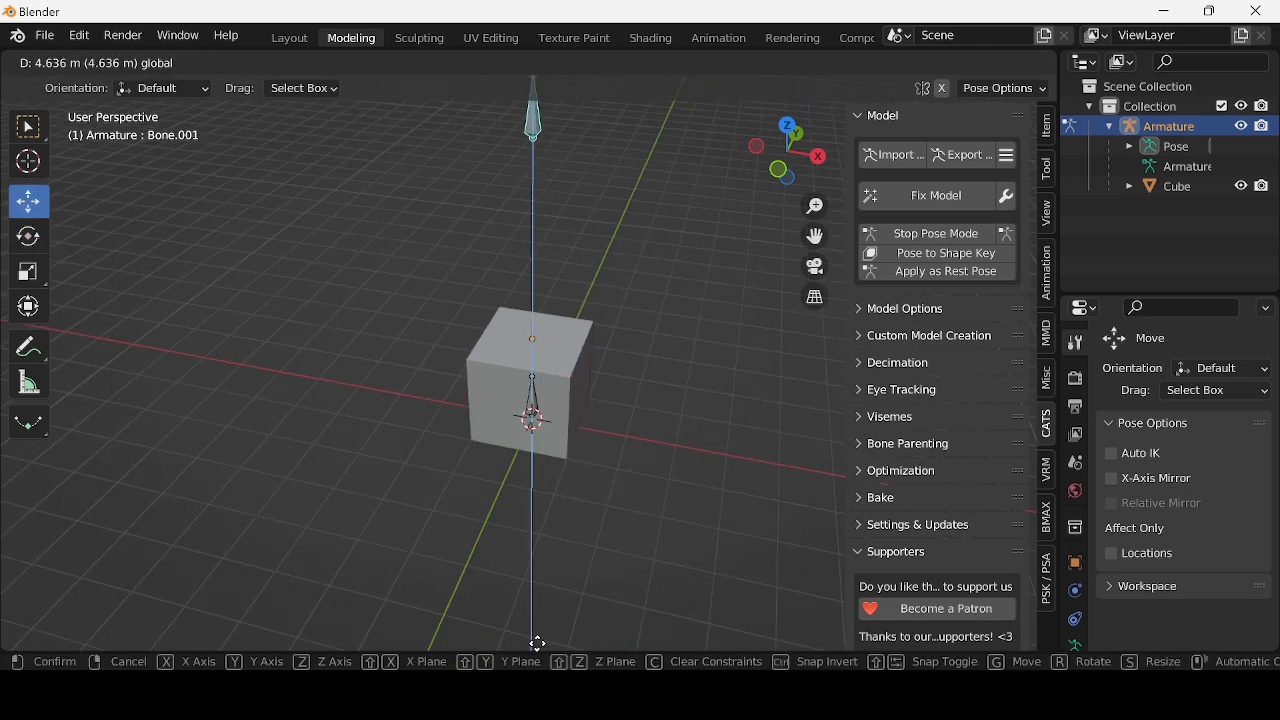
pyautogui.moveTo(538, 645); pyautogui.dragTo(538, 645)
# - Leave Pose Mode, check the armature's rest position in Edit Mode and return to Object Mode
pyautogui.click(100, 63)
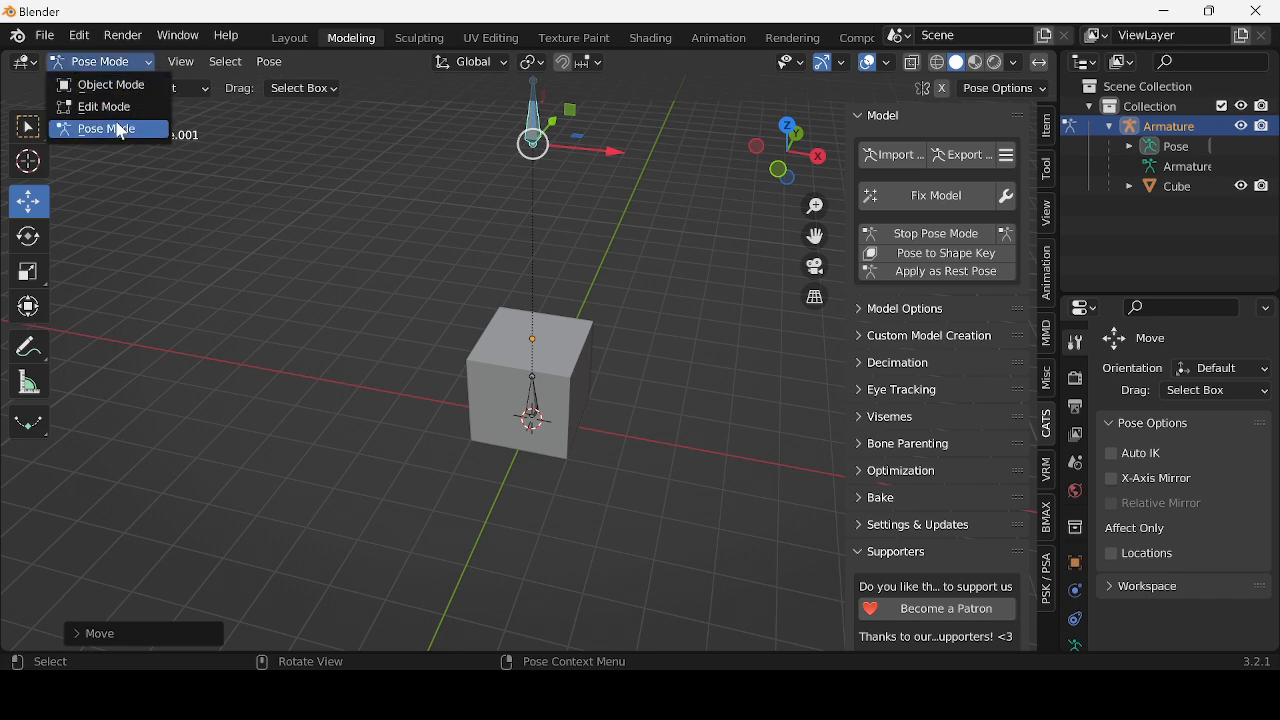
pyautogui.click(106, 83)
pyautogui.moveTo(515, 386); pyautogui.dragTo(428, 213, button='middle')
pyautogui.press('Tab')
pyautogui.scroll(5, 559, 371)
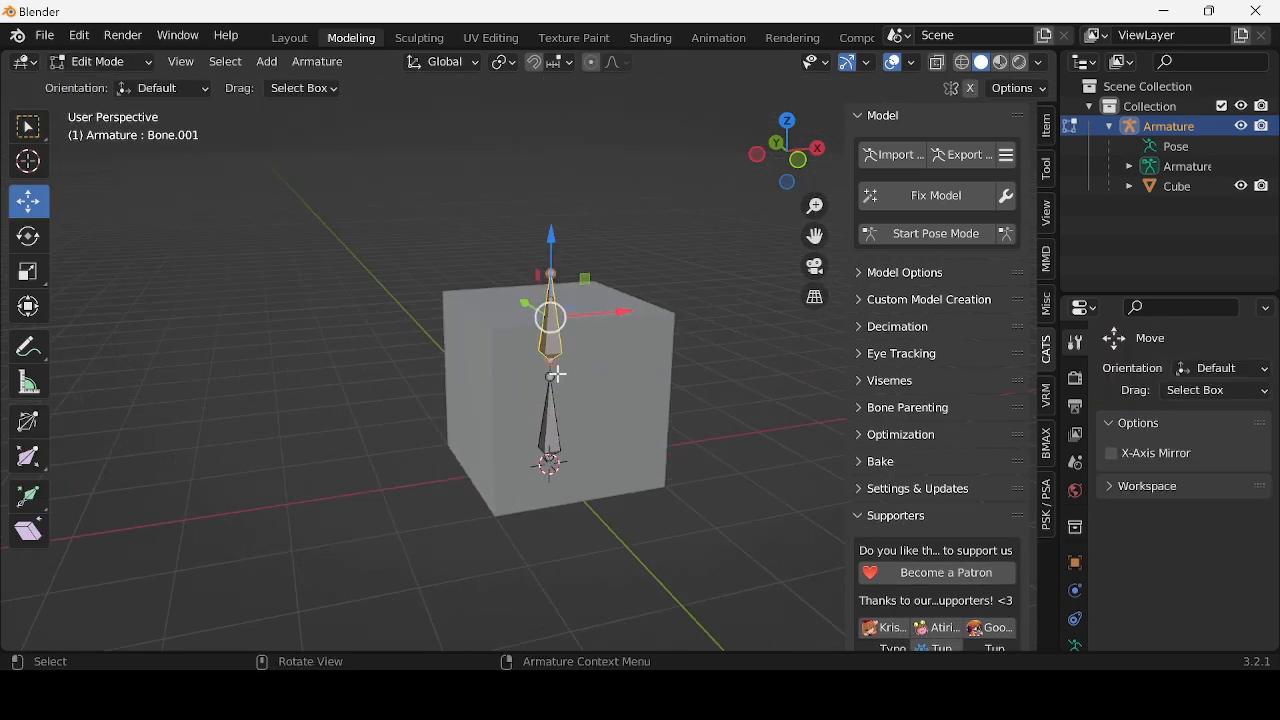
pyautogui.press('Tab')
# - Select the cube and enter Weight Paint mode with the upper bone still raised
pyautogui.click(538, 326)
pyautogui.moveTo(538, 326); pyautogui.dragTo(258, 350, button='middle')
pyautogui.click(78, 63)
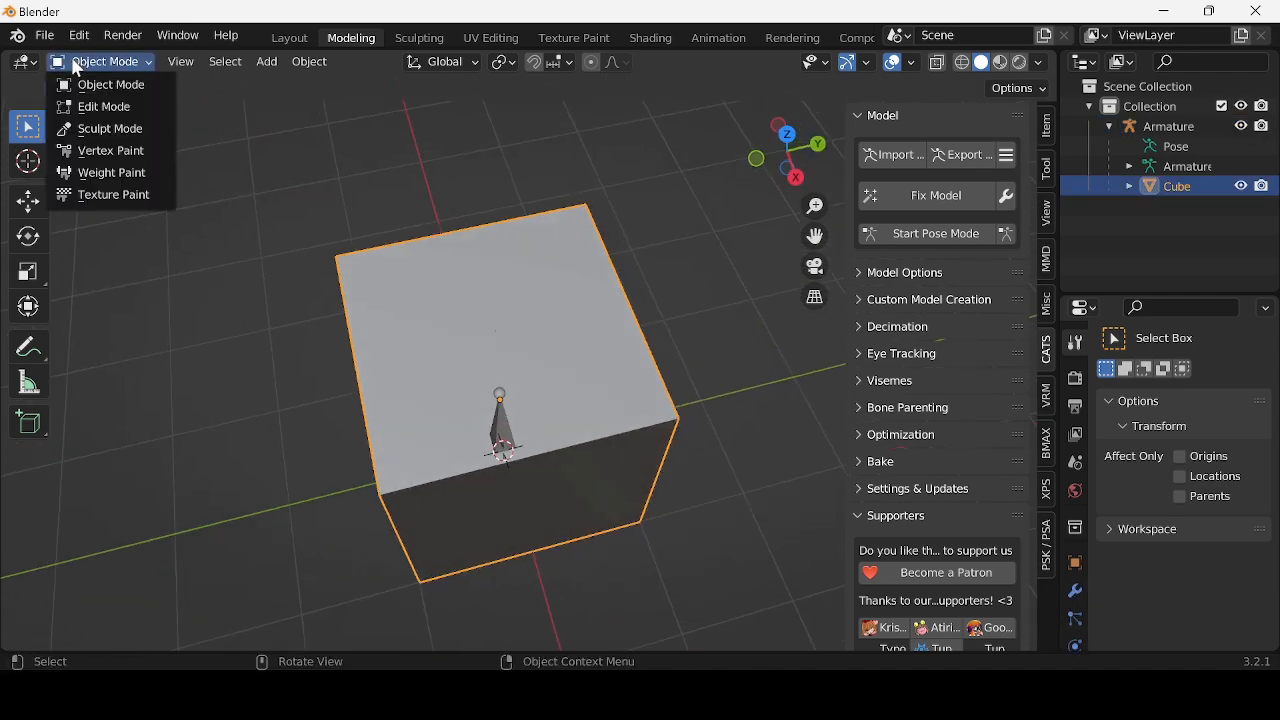
pyautogui.click(115, 174)
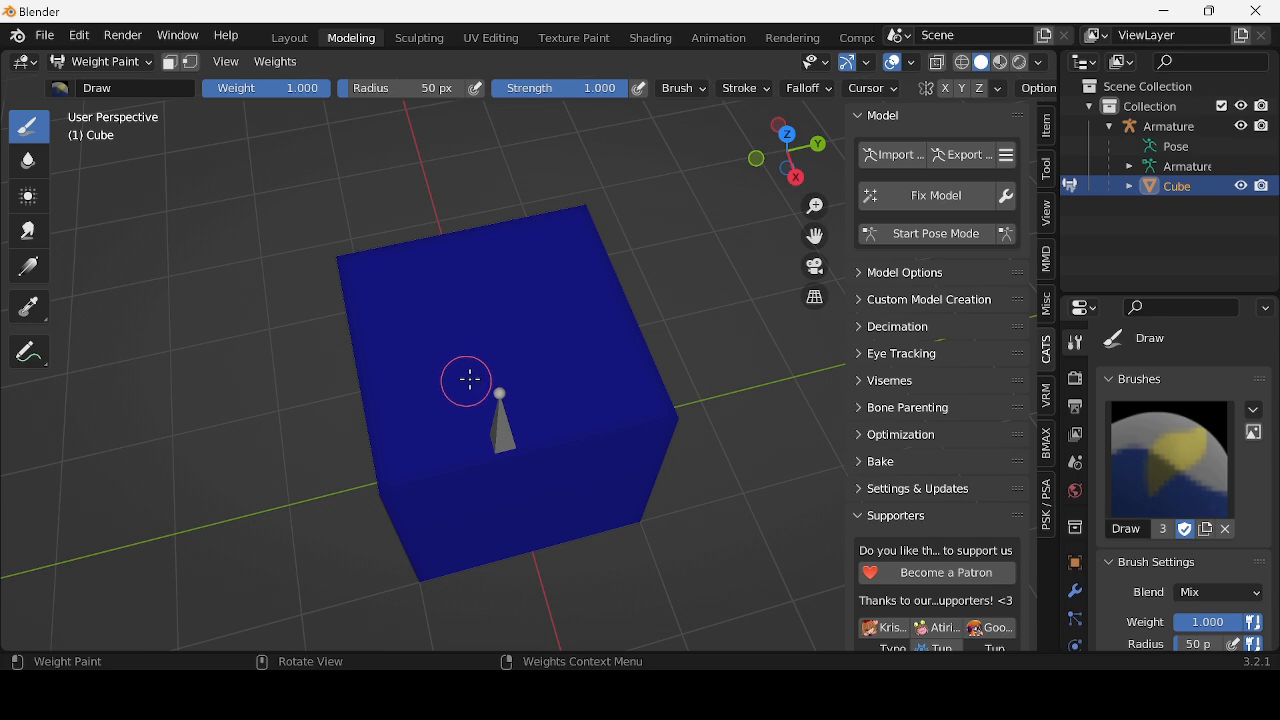
# - Paint full-weight patches on the cube's top face with the Draw brush at strength 1.000 to stretch it toward the raised bone
pyautogui.moveTo(469, 380)
pyautogui.mouseDown()
pyautogui.moveTo(531, 294)
pyautogui.moveTo(546, 317)
pyautogui.moveTo(529, 346)
pyautogui.moveTo(443, 368)
pyautogui.moveTo(430, 350)
pyautogui.mouseUp()
pyautogui.scroll(-4, 440, 340)
pyautogui.moveTo(443, 337)
pyautogui.mouseDown(button='middle')
pyautogui.moveTo(657, 354)
pyautogui.moveTo(700, 394)
pyautogui.mouseUp(button='middle')
pyautogui.scroll(2, 640, 355)
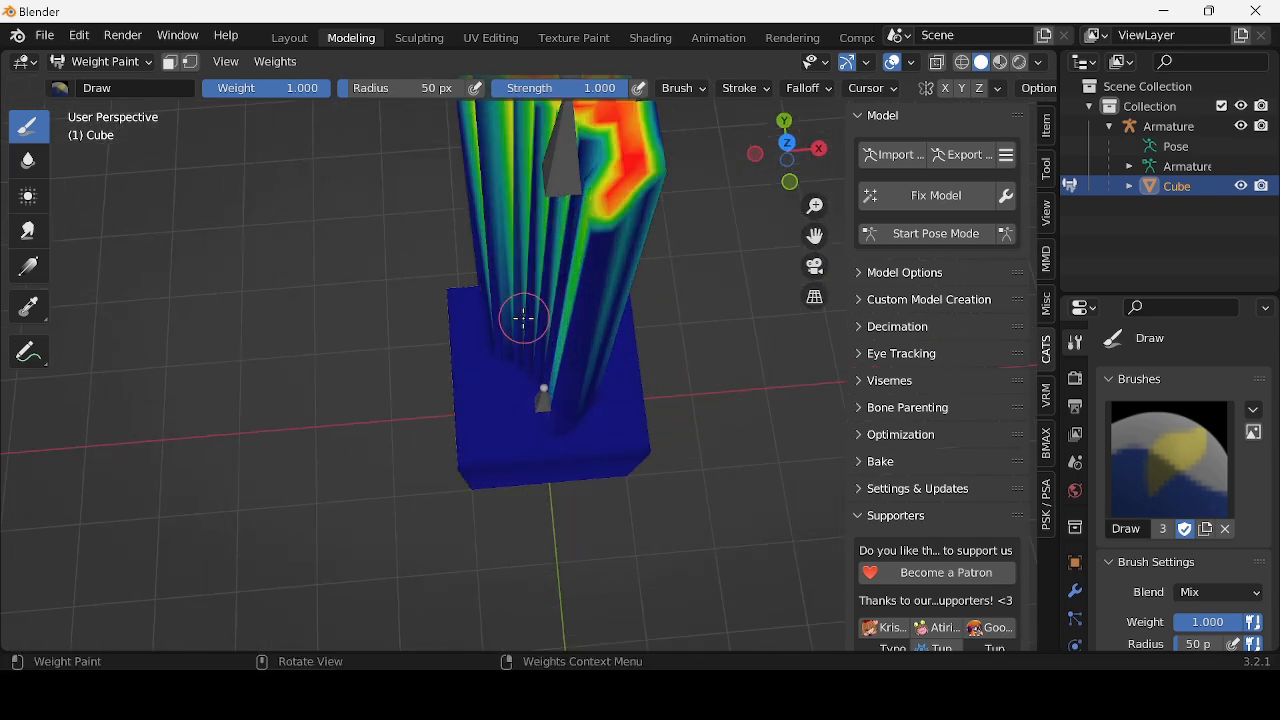
pyautogui.moveTo(524, 318)
pyautogui.mouseDown(button='middle')
pyautogui.moveTo(514, 380)
pyautogui.moveTo(560, 306)
pyautogui.moveTo(550, 337)
pyautogui.moveTo(675, 485)
pyautogui.mouseUp(button='middle')
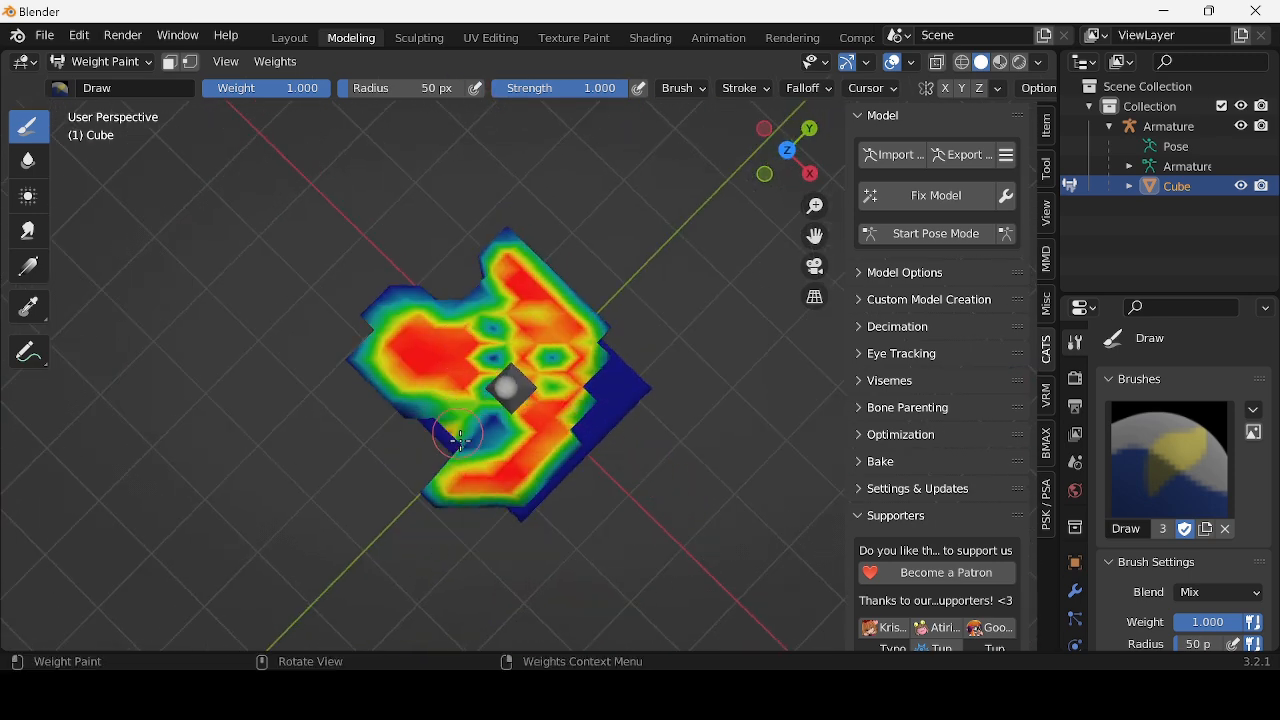
# - Extend the full-strength paint over more of the cube's top and stretched sides, and undo the strokes
pyautogui.moveTo(460, 440)
pyautogui.mouseDown()
pyautogui.moveTo(538, 434)
pyautogui.moveTo(601, 378)
pyautogui.moveTo(570, 425)
pyautogui.moveTo(608, 420)
pyautogui.mouseUp()
pyautogui.moveTo(590, 421)
pyautogui.mouseDown(button='middle')
pyautogui.moveTo(543, 410)
pyautogui.moveTo(491, 357)
pyautogui.moveTo(549, 412)
pyautogui.mouseUp(button='middle')
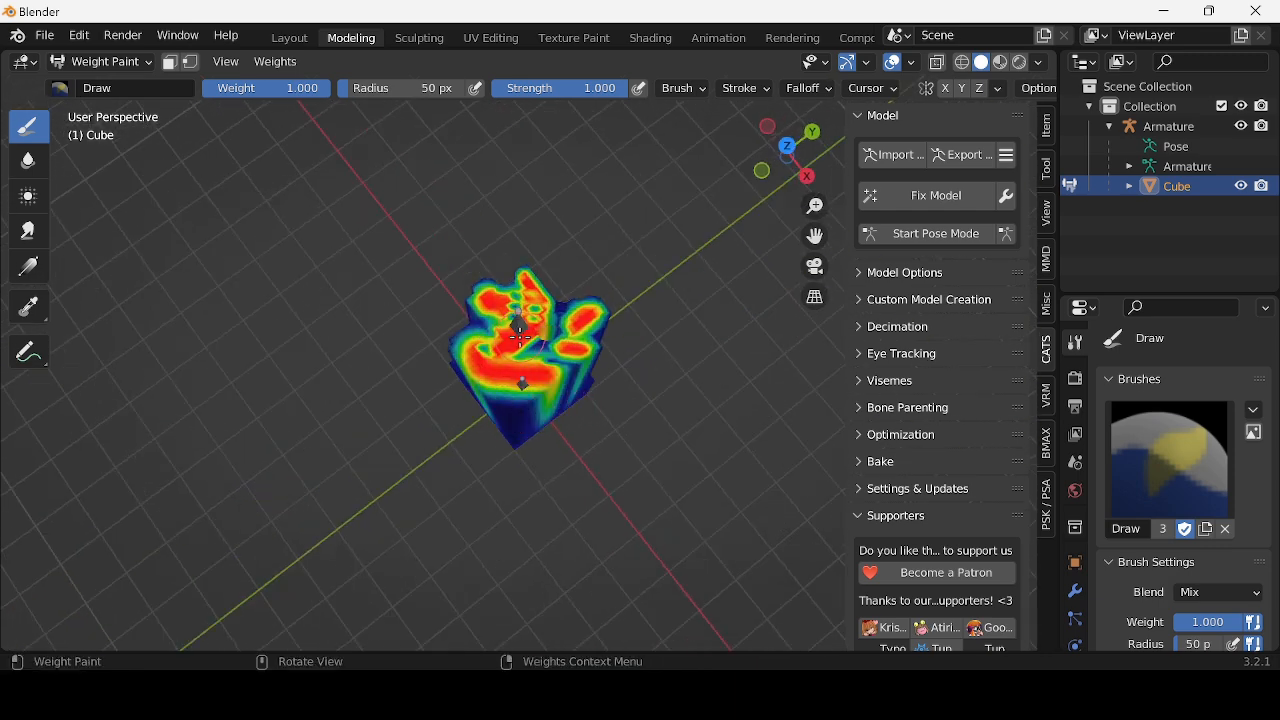
pyautogui.moveTo(543, 328)
pyautogui.mouseDown(button='middle')
pyautogui.moveTo(694, 363)
pyautogui.moveTo(533, 340)
pyautogui.mouseUp(button='middle')
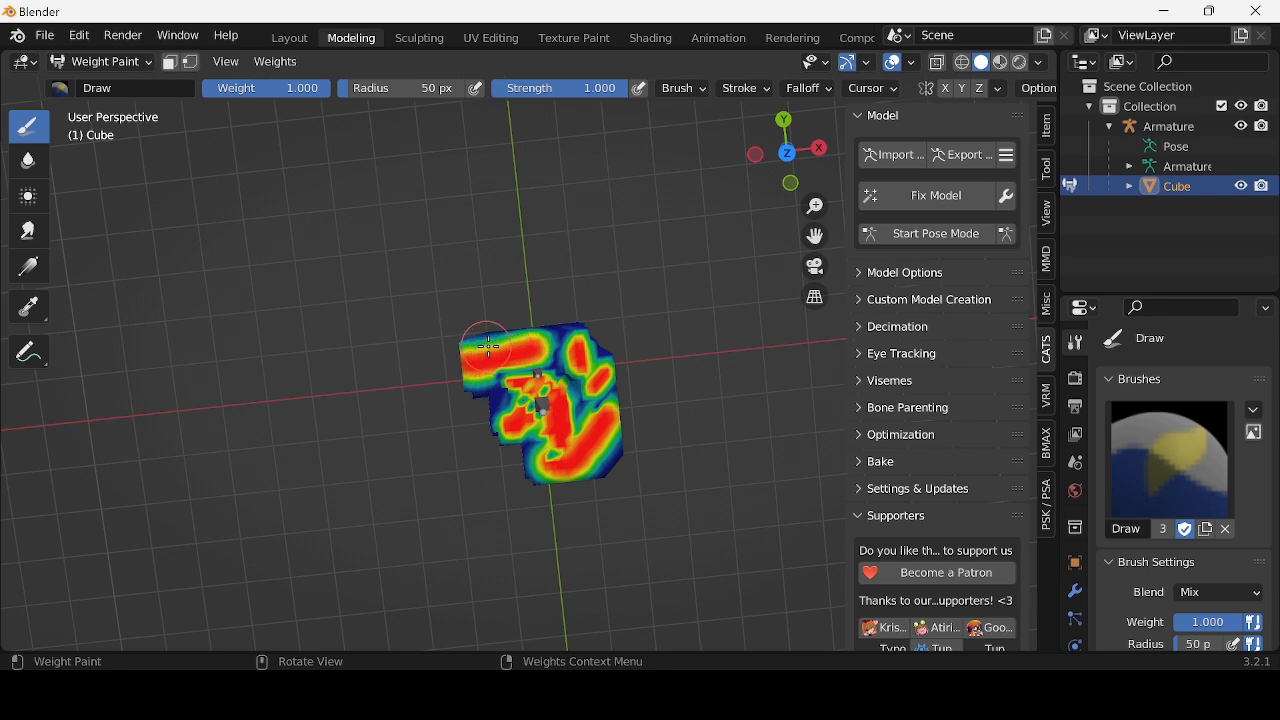
pyautogui.moveTo(410, 365)
pyautogui.mouseDown(button='middle')
pyautogui.moveTo(460, 355)
pyautogui.moveTo(429, 337)
pyautogui.moveTo(623, 323)
pyautogui.mouseUp(button='middle')
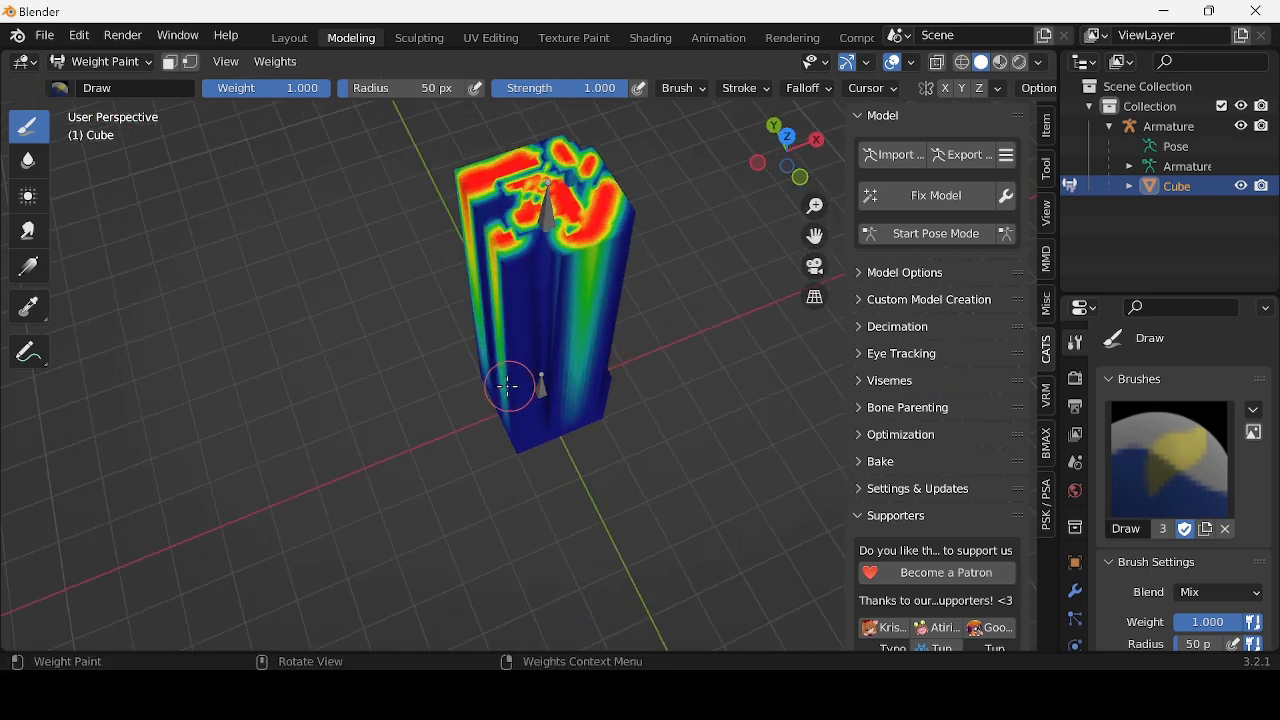
pyautogui.moveTo(536, 220)
pyautogui.mouseDown(button='middle')
pyautogui.moveTo(508, 374)
pyautogui.moveTo(586, 286)
pyautogui.moveTo(549, 248)
pyautogui.mouseUp(button='middle')
pyautogui.moveTo(526, 345)
pyautogui.mouseDown()
pyautogui.moveTo(503, 423)
pyautogui.moveTo(546, 423)
pyautogui.moveTo(578, 382)
pyautogui.mouseUp()
pyautogui.hotkey('ctrl', 'z')
pyautogui.hotkey('ctrl', 'z')
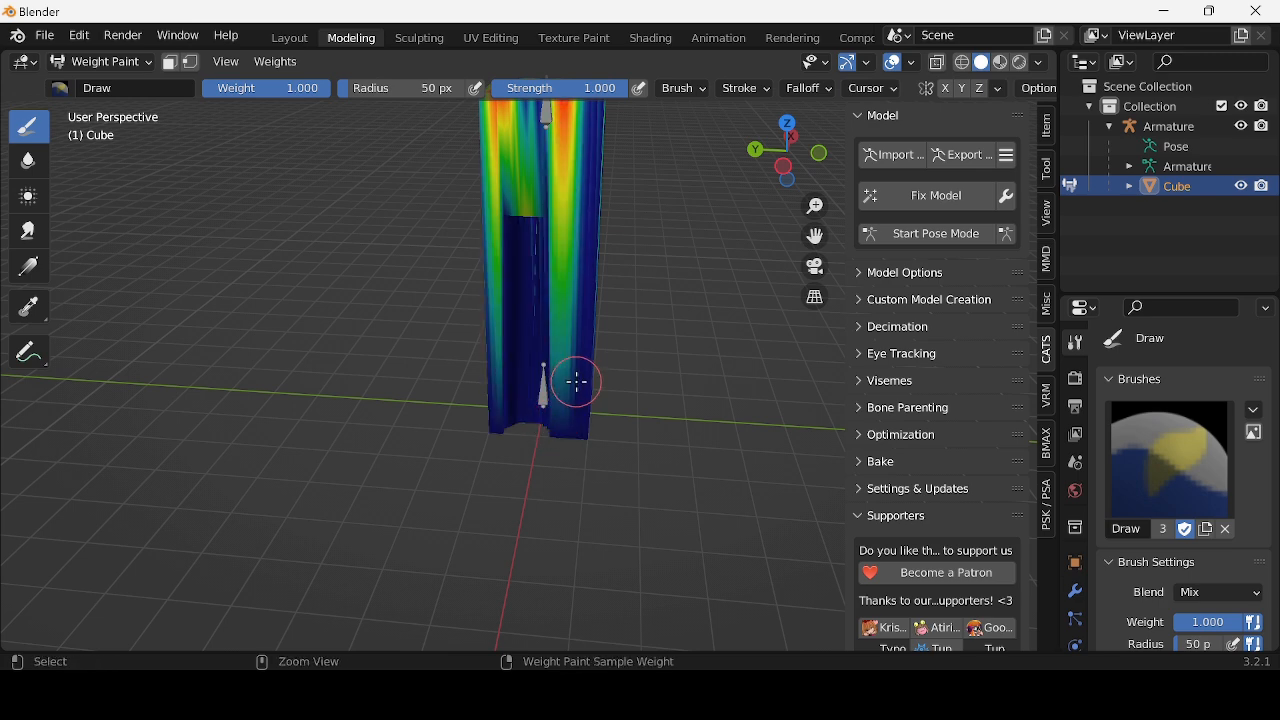
# - Lower the Draw brush strength to 0.166 and paint a partial-weight patch on one corner area of the cube's top
pyautogui.moveTo(606, 363); pyautogui.dragTo(409, 423, button='middle')
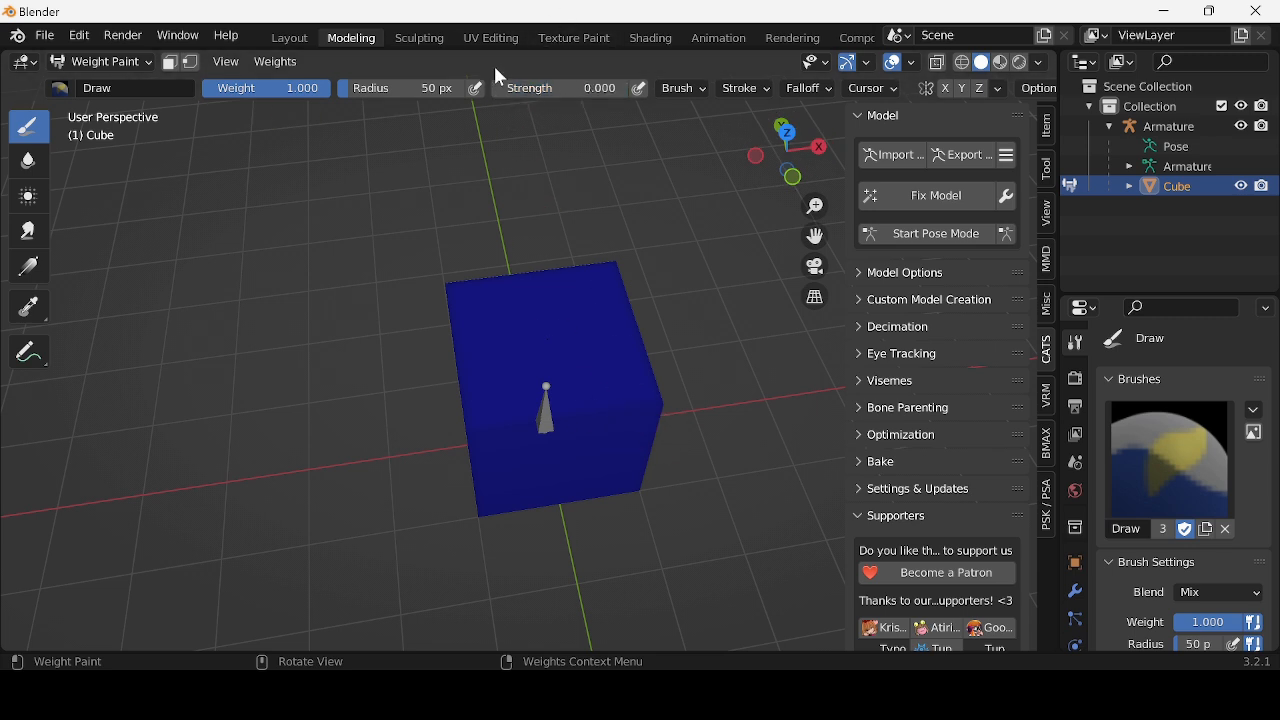
pyautogui.moveTo(557, 367); pyautogui.dragTo(591, 349)
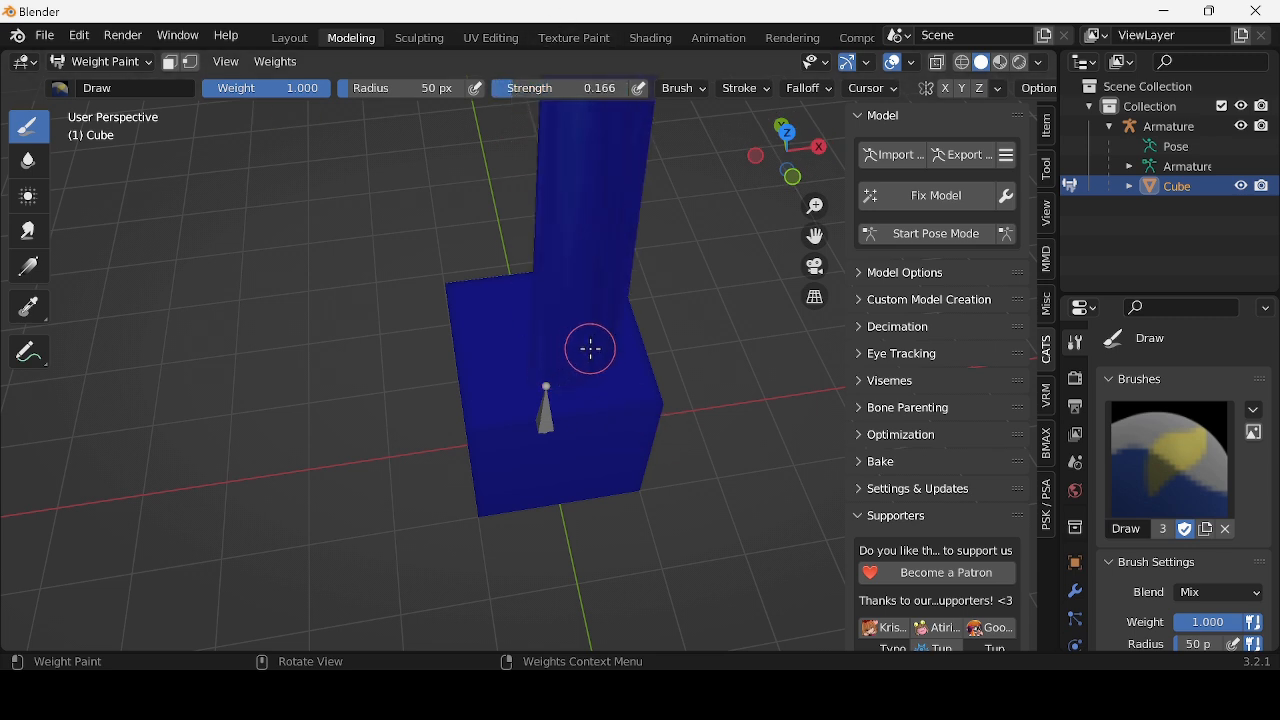
pyautogui.scroll(-2, 563, 345)
pyautogui.moveTo(563, 345); pyautogui.dragTo(543, 434, button='middle')
pyautogui.scroll(2, 545, 434)
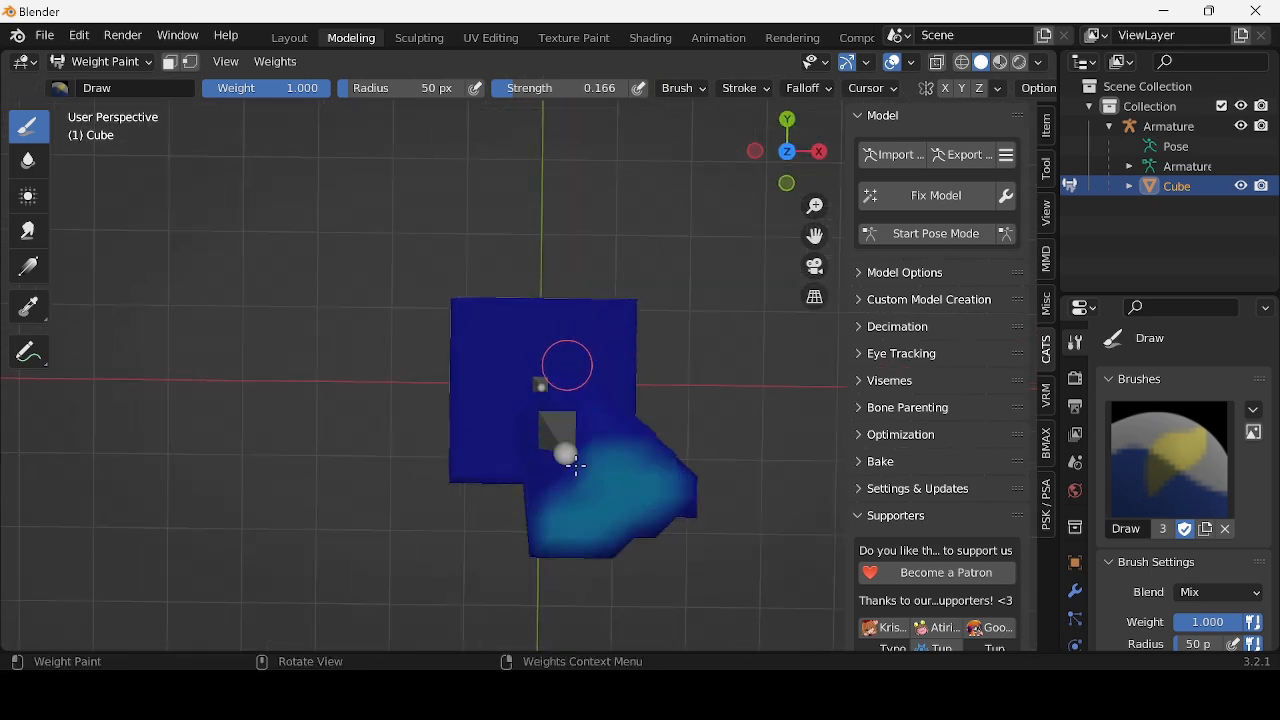
# - Set the Draw brush strength to 1.000 and radius to 500 px, paint over the whole cube top, and undo the strokes
pyautogui.moveTo(529, 88); pyautogui.dragTo(609, 88)
pyautogui.moveTo(428, 88); pyautogui.dragTo(500, 88)
pyautogui.click(547, 445)
pyautogui.click(525, 359)
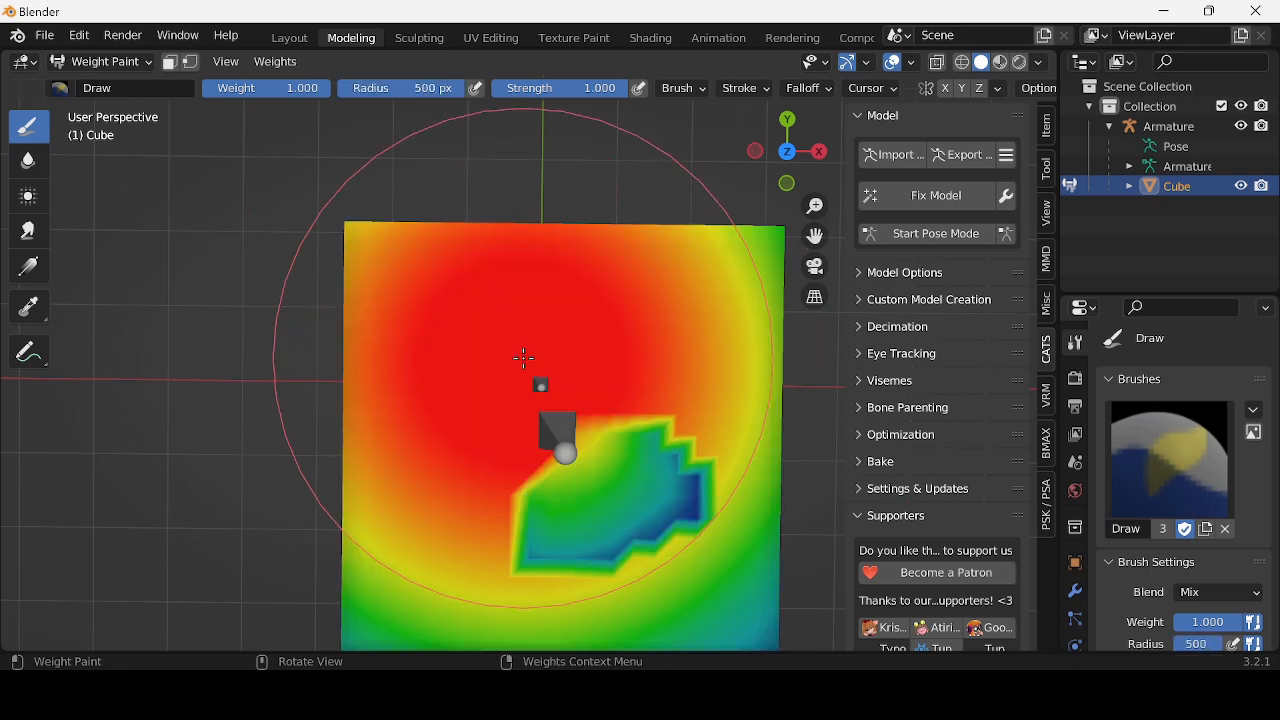
pyautogui.scroll(-5, 525, 359)
pyautogui.moveTo(525, 359)
pyautogui.mouseDown(button='middle')
pyautogui.moveTo(720, 240)
pyautogui.moveTo(643, 280)
pyautogui.moveTo(523, 277)
pyautogui.moveTo(514, 423)
pyautogui.moveTo(525, 381)
pyautogui.mouseUp(button='middle')
pyautogui.click(525, 381)
pyautogui.moveTo(531, 454); pyautogui.dragTo(577, 266, button='middle')
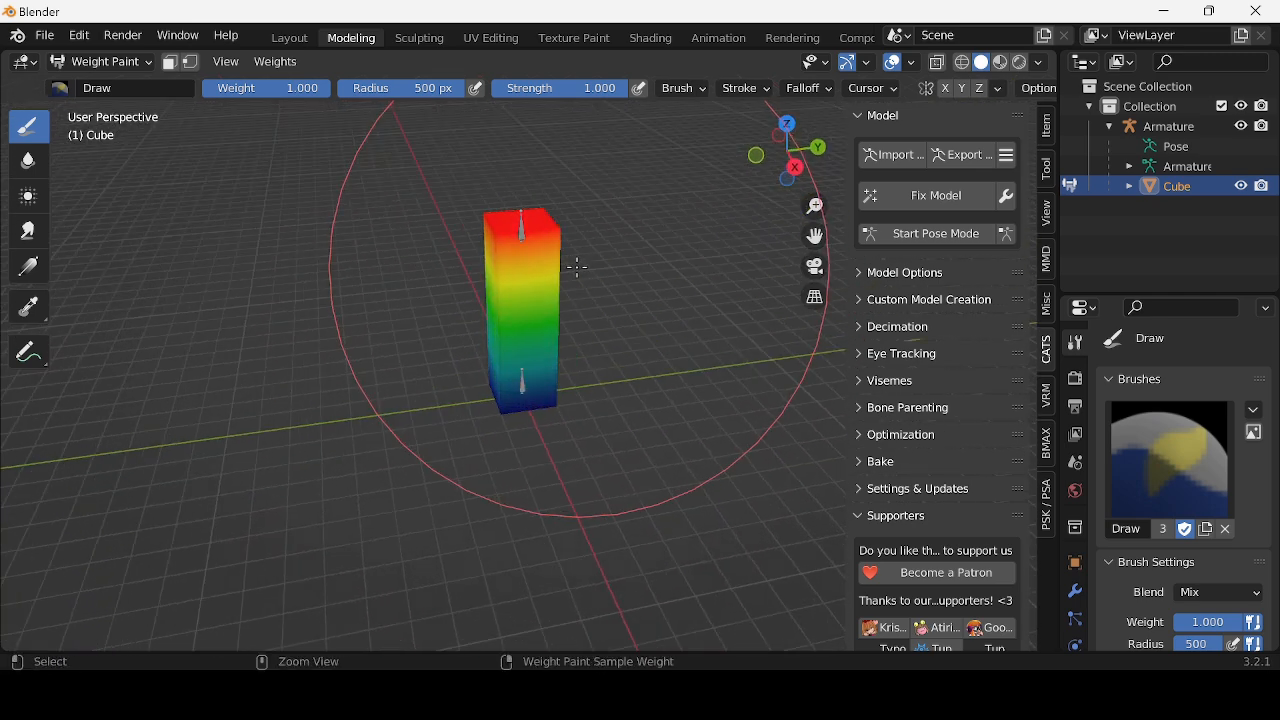
pyautogui.hotkey('ctrl', 'z')
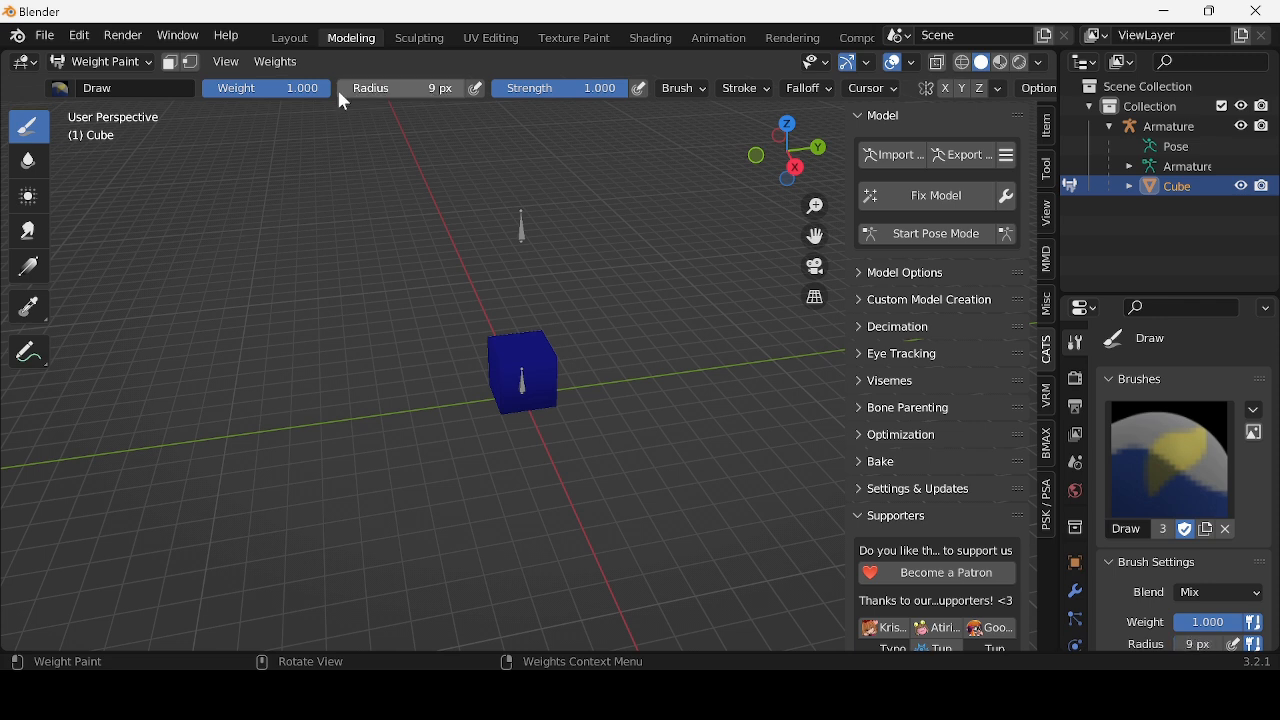
# - Set the Draw brush weight to 0.605, radius to 500 px and strength to 0.130
pyautogui.moveTo(303, 91); pyautogui.dragTo(256, 91)
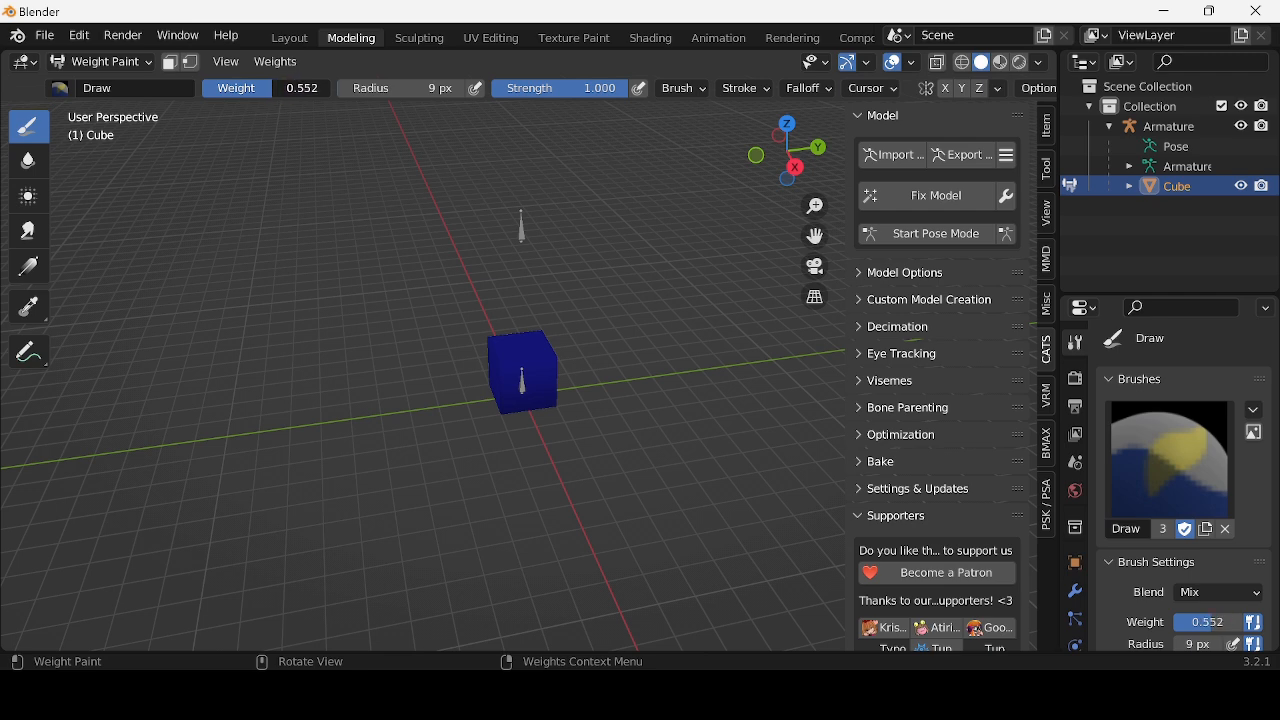
pyautogui.scroll(12, 600, 393)
pyautogui.moveTo(494, 322); pyautogui.dragTo(500, 394, button='middle')
pyautogui.scroll(-4, 485, 346)
pyautogui.moveTo(484, 344); pyautogui.dragTo(537, 387, button='middle')
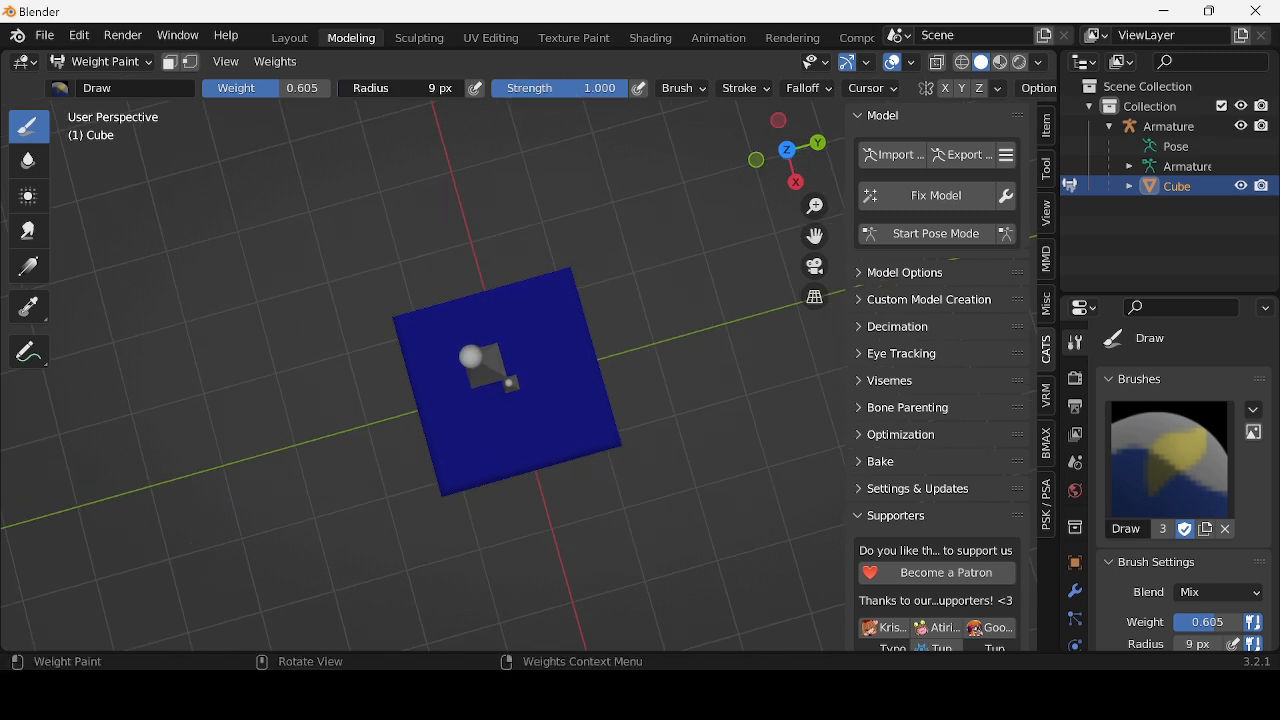
pyautogui.moveTo(432, 88); pyautogui.dragTo(473, 99)
pyautogui.moveTo(570, 102); pyautogui.dragTo(522, 99)
# - Paint the cube's top once with the large low-strength brush, examine the stretch, and undo the stroke
pyautogui.click(488, 350)
pyautogui.scroll(-2, 491, 352)
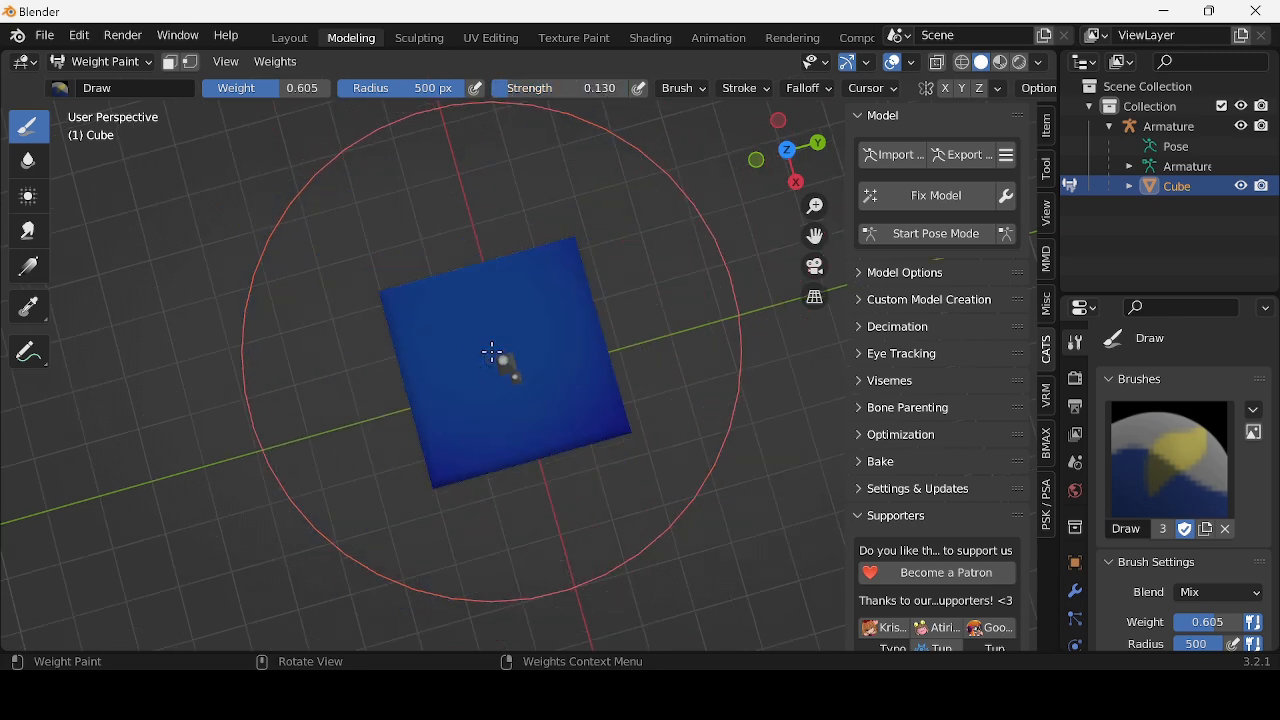
pyautogui.moveTo(493, 352)
pyautogui.mouseDown(button='middle')
pyautogui.moveTo(691, 226)
pyautogui.moveTo(637, 271)
pyautogui.mouseUp(button='middle')
pyautogui.hotkey('ctrl', 'z')
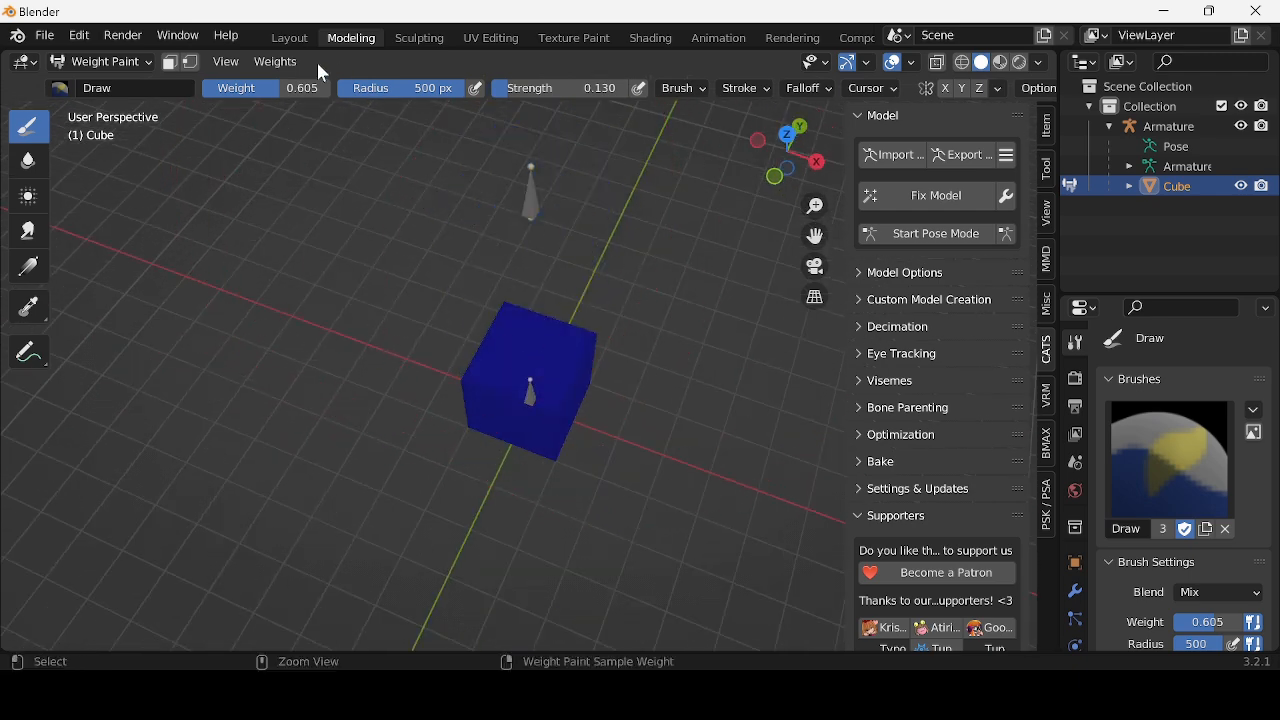
# - Paint the cube at weight 1.000 with strength 0.130, try painting over it at weight 0.153, and undo the strokes
pyautogui.moveTo(279, 87); pyautogui.dragTo(336, 92)
pyautogui.click(519, 373)
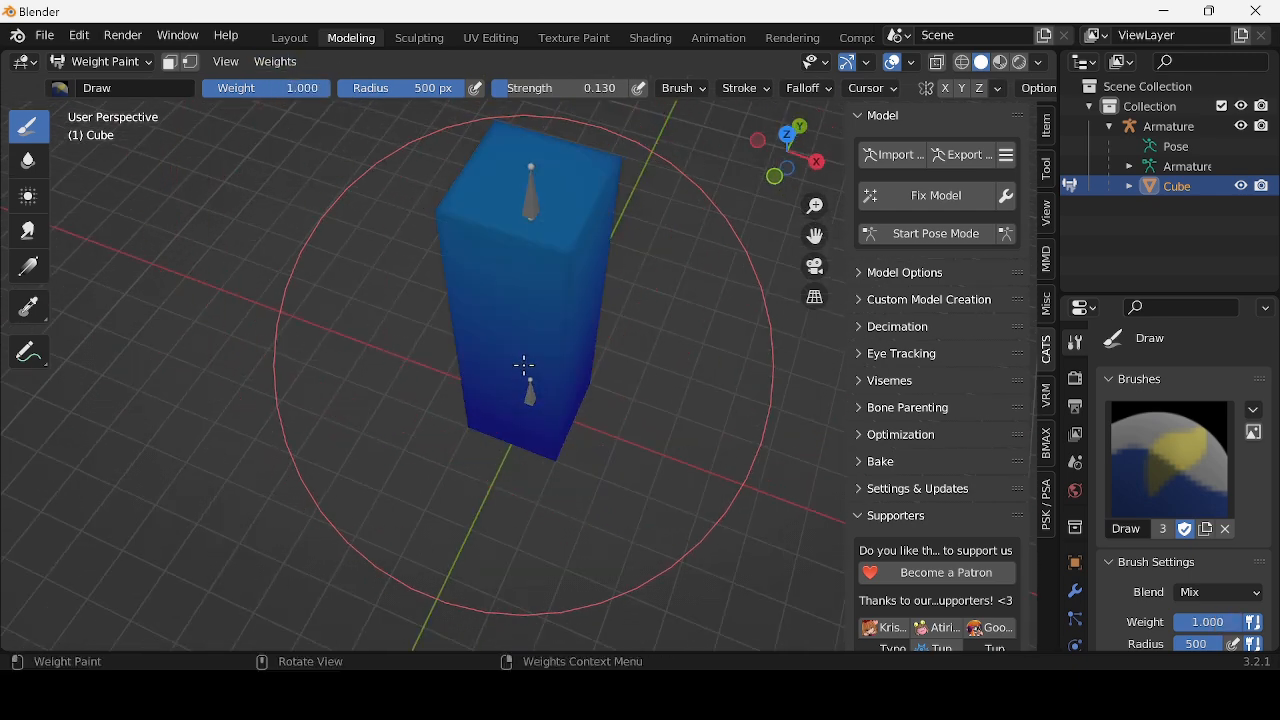
pyautogui.moveTo(277, 91); pyautogui.dragTo(229, 91)
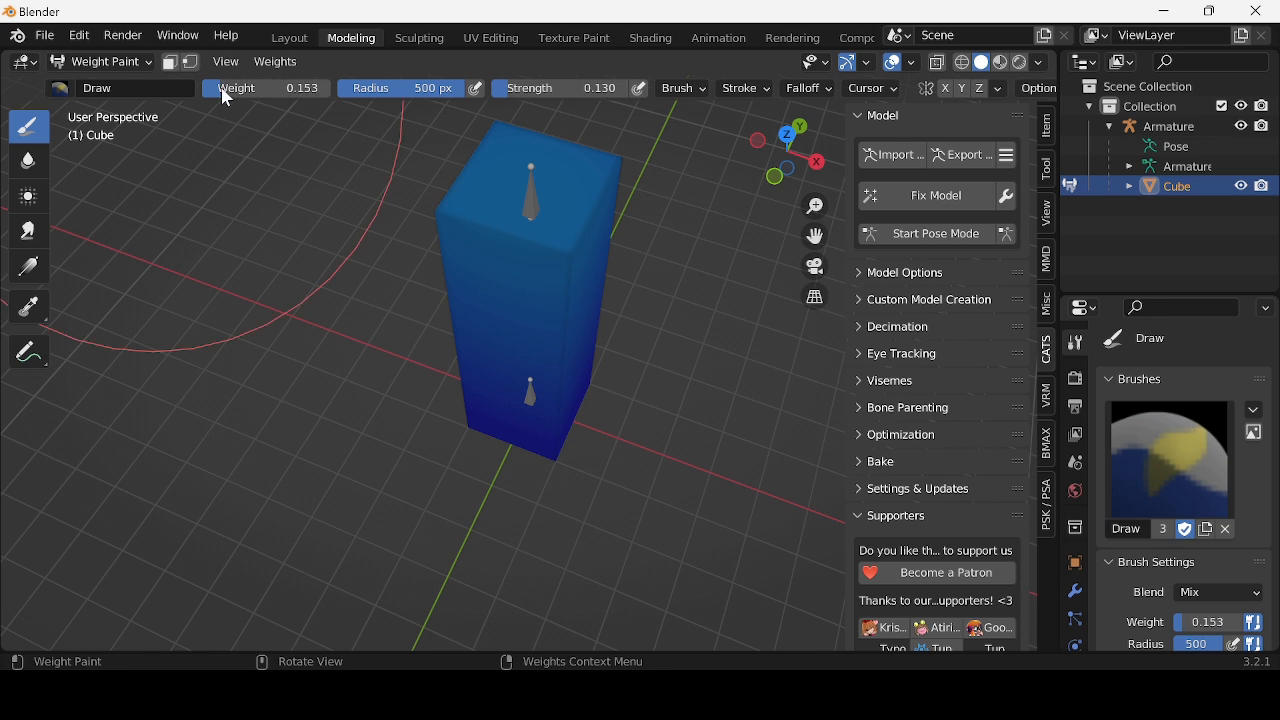
pyautogui.hotkey('ctrl', 'z')
pyautogui.hotkey('ctrl', 'shift', 'z')
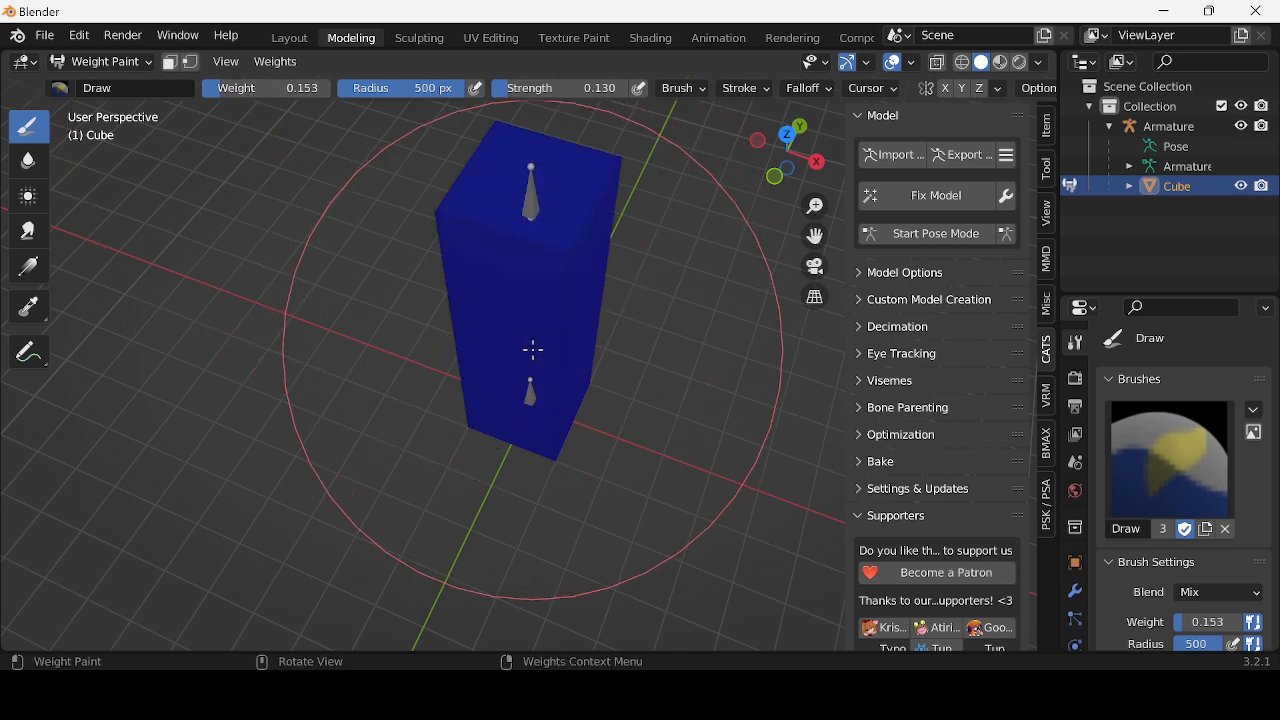
pyautogui.hotkey('ctrl', 'z')
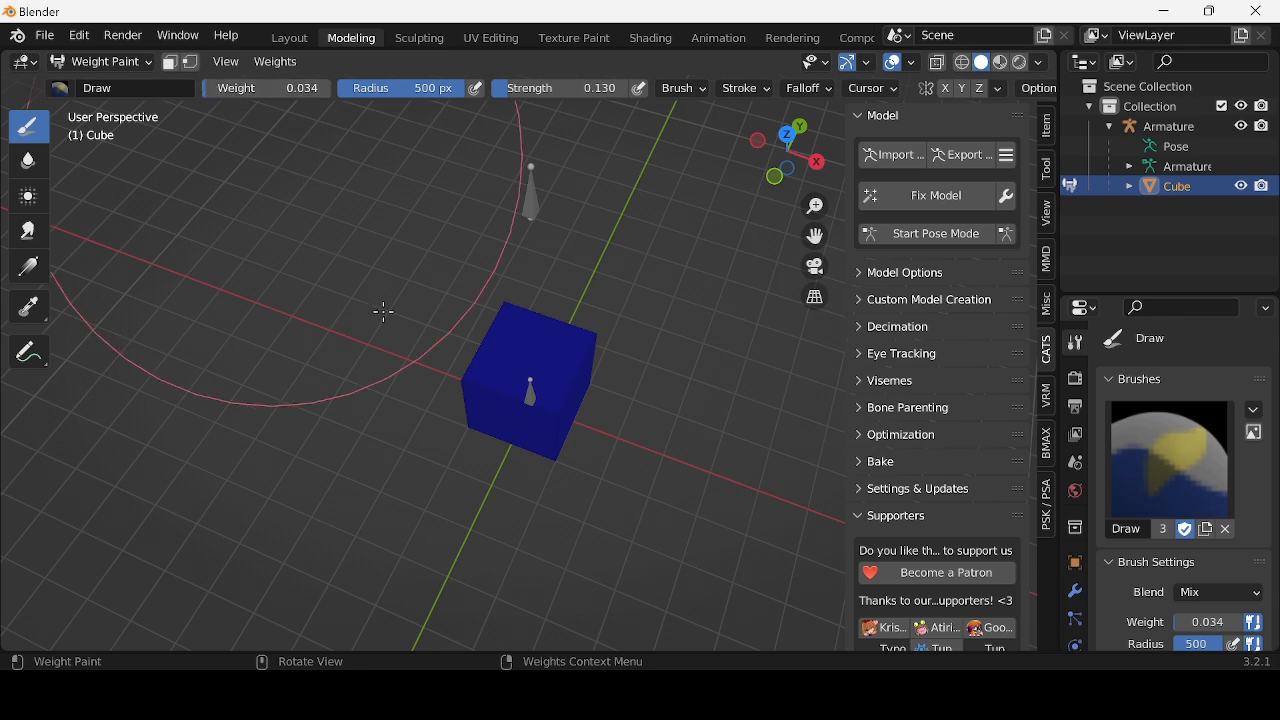
# - Set the brush strength to 1.000, try painting the cube at weight 0.034, and undo the paint
pyautogui.moveTo(529, 345); pyautogui.dragTo(518, 72, button='middle')
pyautogui.moveTo(514, 86); pyautogui.dragTo(636, 104)
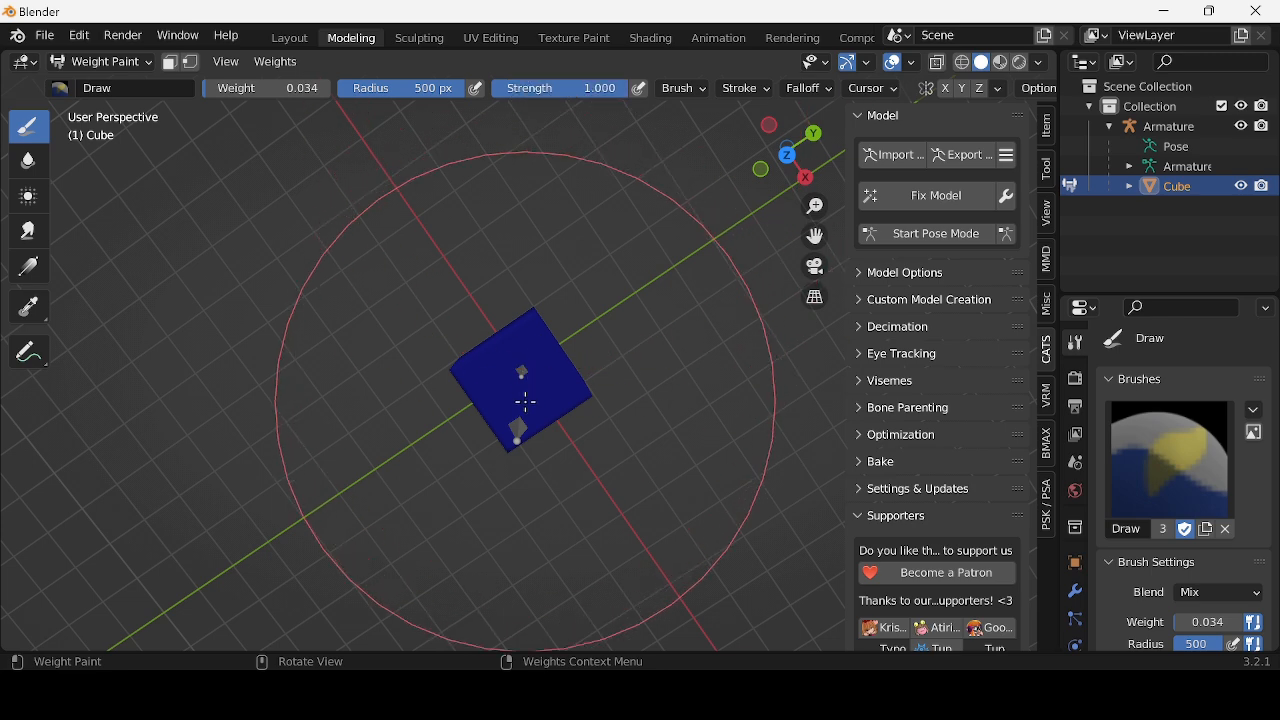
pyautogui.moveTo(517, 425); pyautogui.dragTo(425, 363, button='middle')
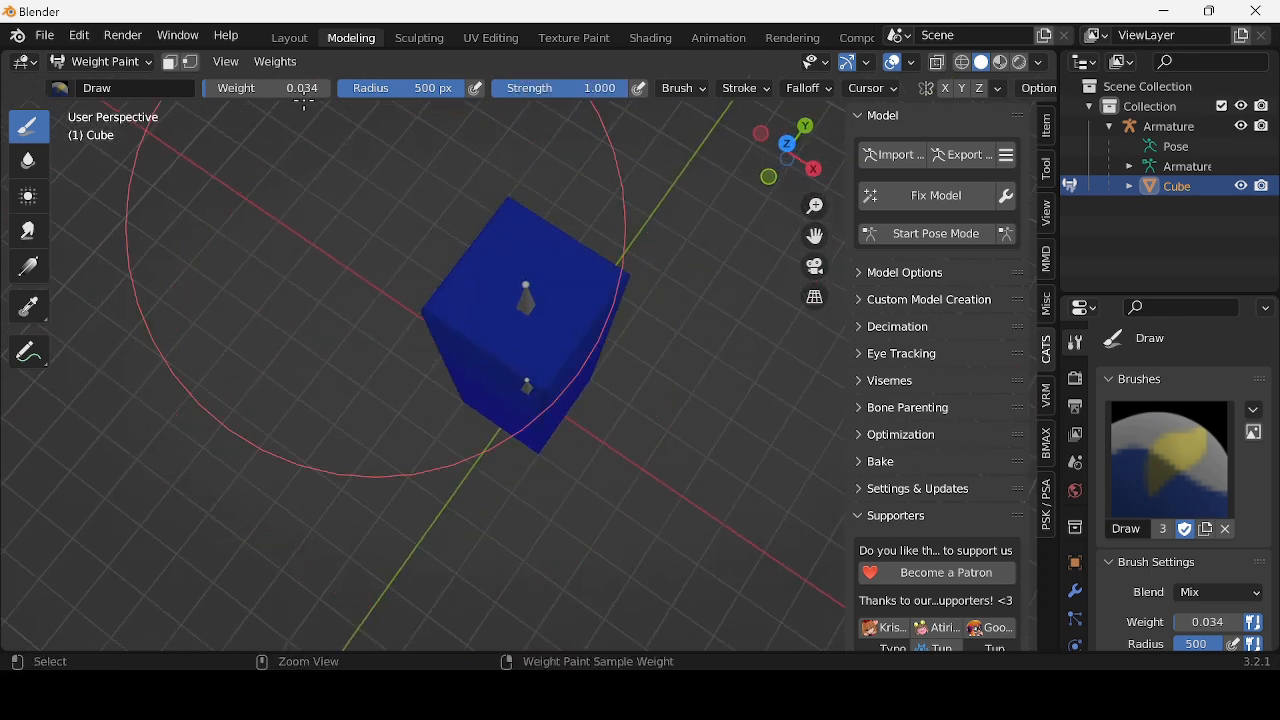
pyautogui.hotkey('ctrl', 'z')
# - Test full-strength strokes on the cube at varying brush weights, including 0.659, 0.368 and 0.138, undoing each one
pyautogui.moveTo(207, 90); pyautogui.dragTo(211, 90)
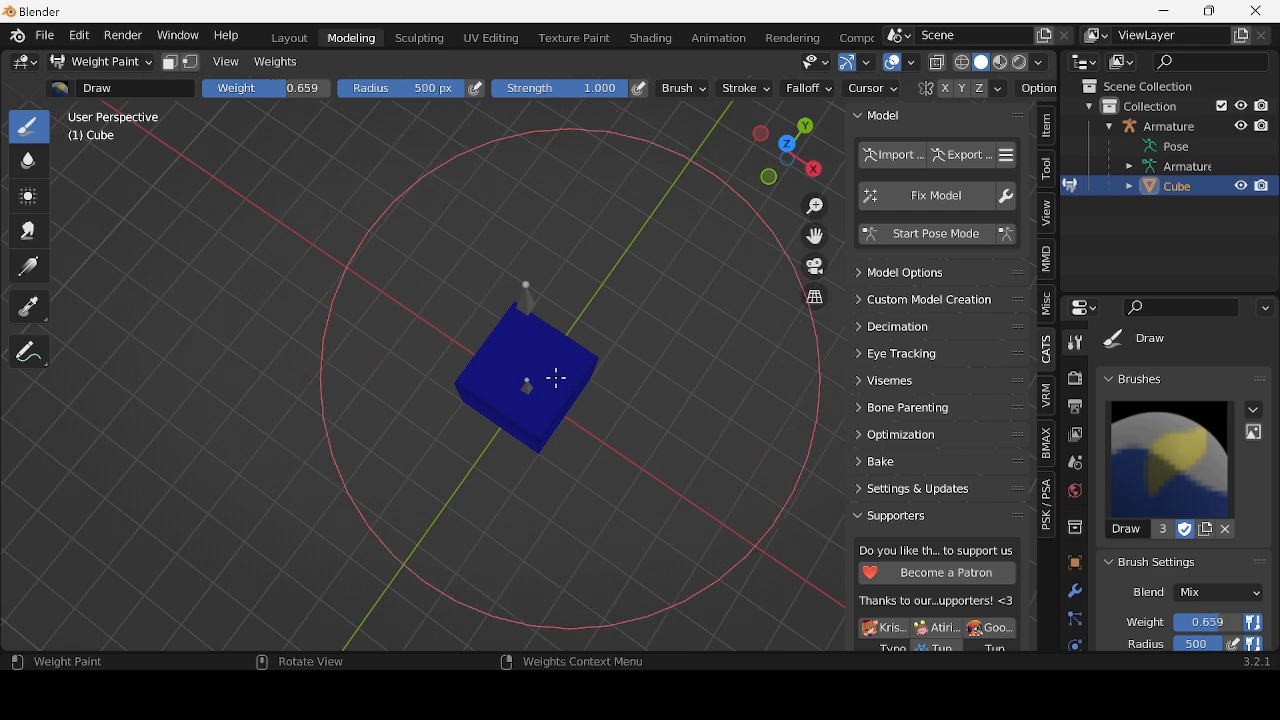
pyautogui.moveTo(557, 374); pyautogui.dragTo(523, 374)
pyautogui.hotkey('ctrl', 'z')
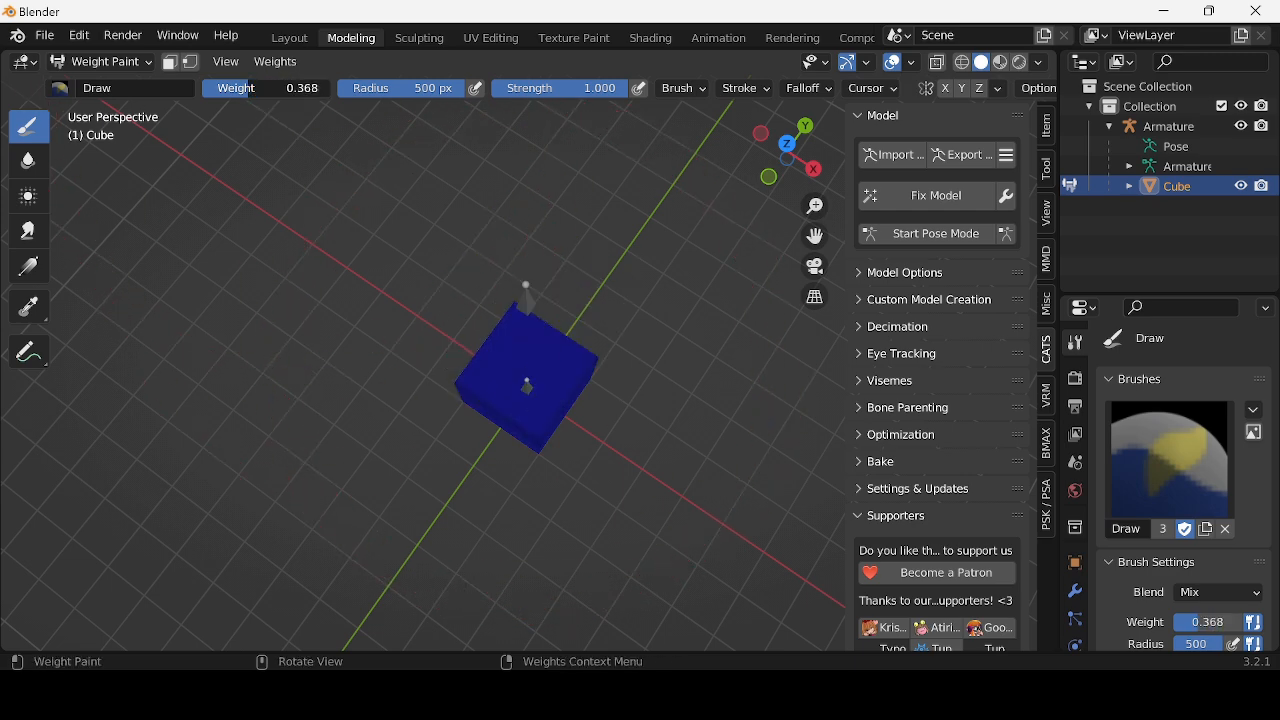
pyautogui.moveTo(249, 89)
pyautogui.mouseDown()
pyautogui.moveTo(238, 89)
pyautogui.moveTo(269, 92)
pyautogui.mouseUp()
pyautogui.click(537, 398)
pyautogui.hotkey('ctrl', 'z')
pyautogui.click(529, 377)
pyautogui.hotkey('ctrl', 'z')
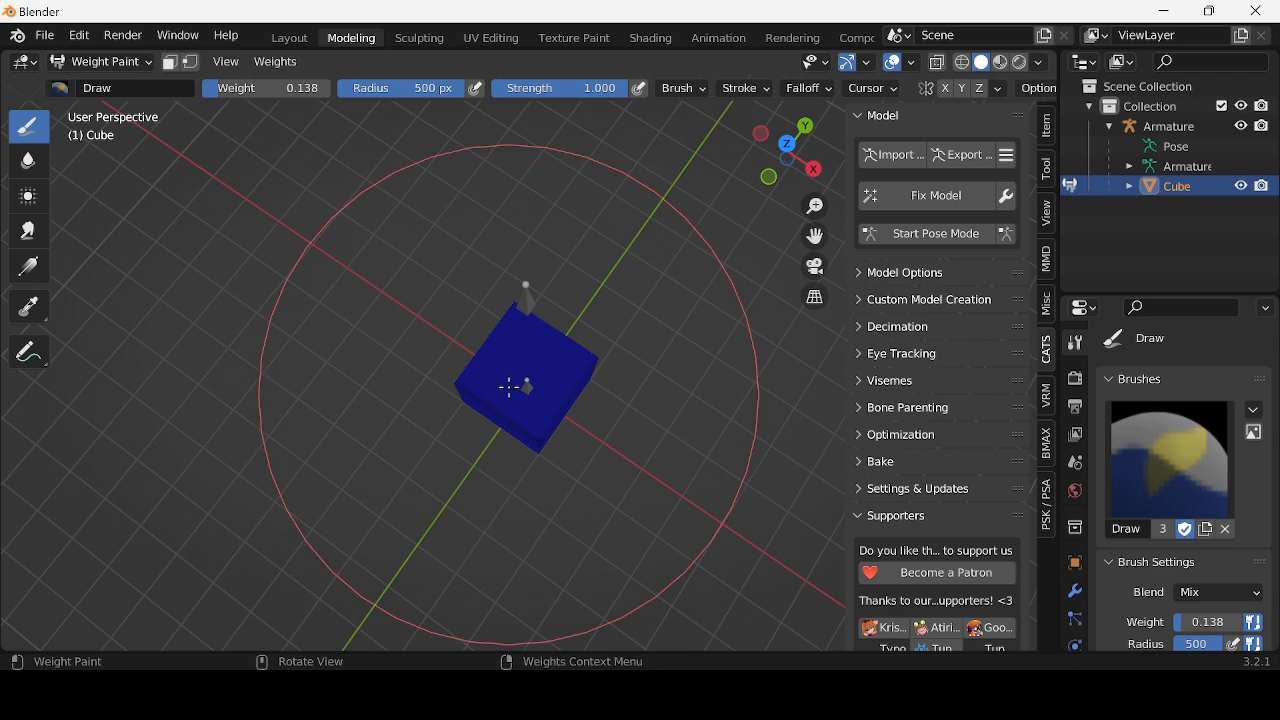
pyautogui.click(508, 383)
pyautogui.hotkey('ctrl', 'z')
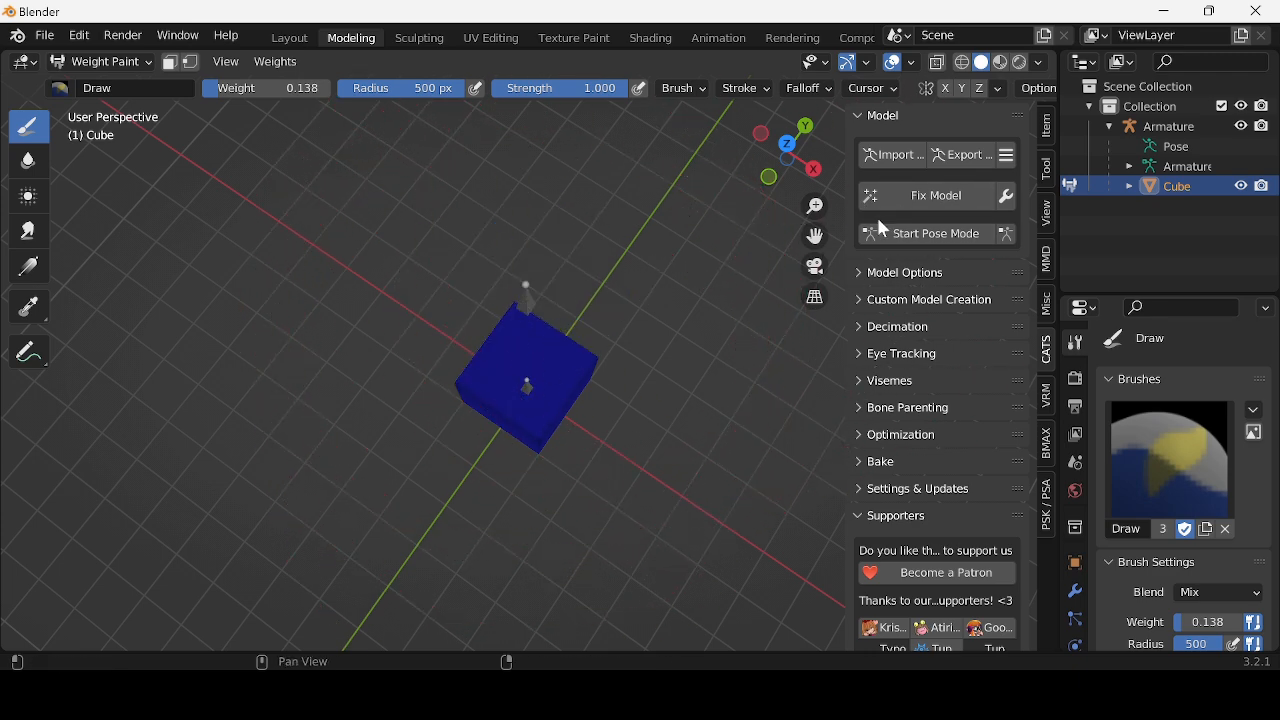
# - Start and stop Pose Mode to reset the raised bone, and select the cube in Object Mode
pyautogui.click(922, 235)
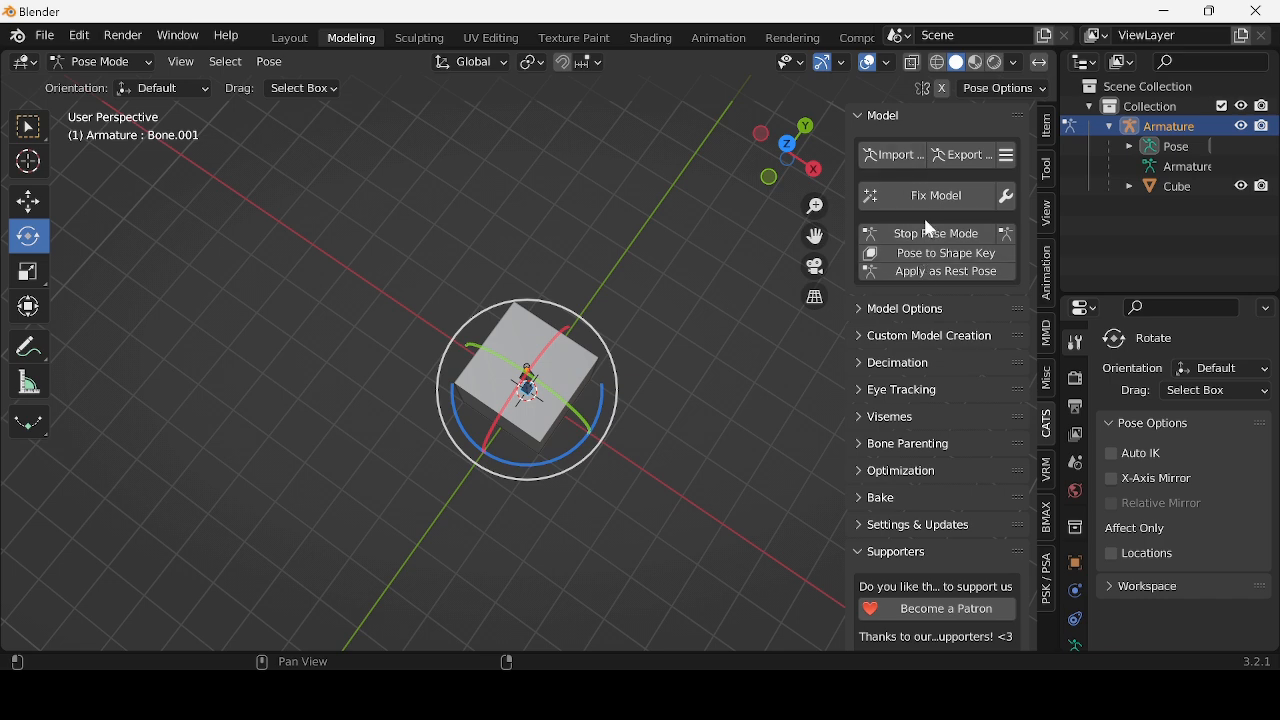
pyautogui.click(921, 238)
pyautogui.moveTo(514, 425); pyautogui.dragTo(660, 314, button='middle')
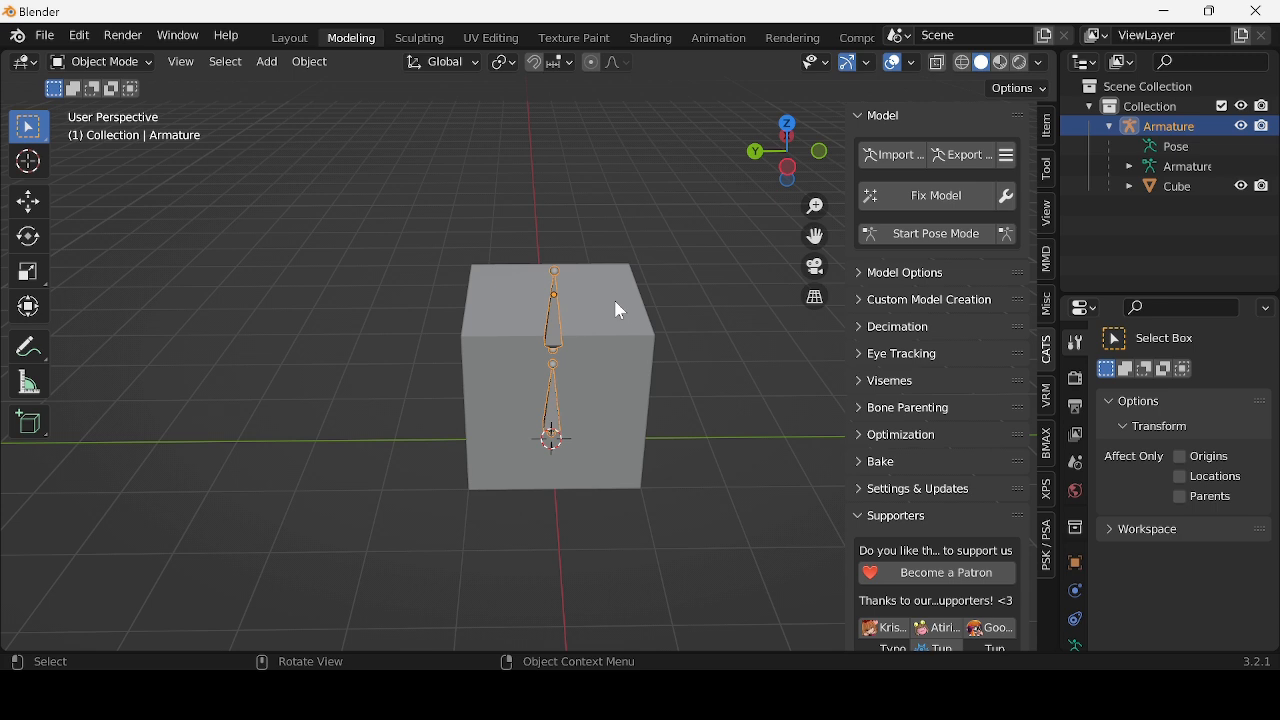
pyautogui.click(103, 63)
pyautogui.click(114, 84)
pyautogui.click(600, 357)
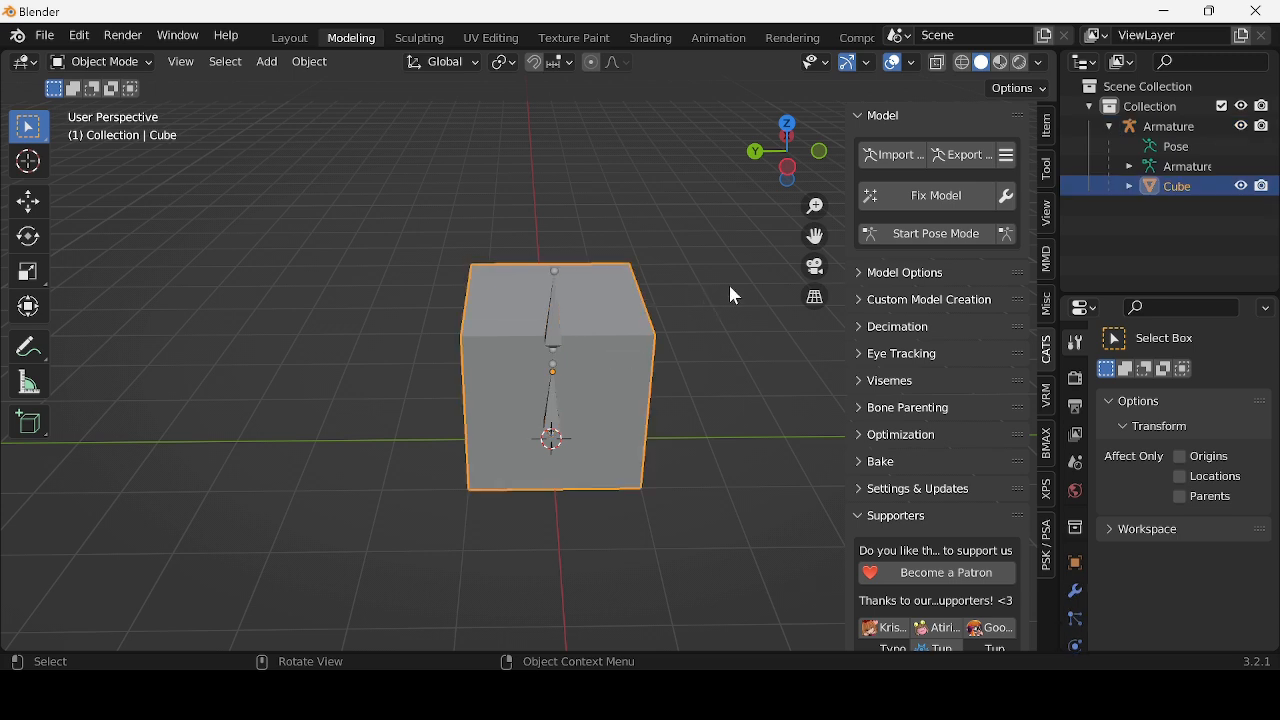
# - Hide the armature and switch the cube to Vertex Paint mode
pyautogui.click(1241, 126)
pyautogui.click(127, 64)
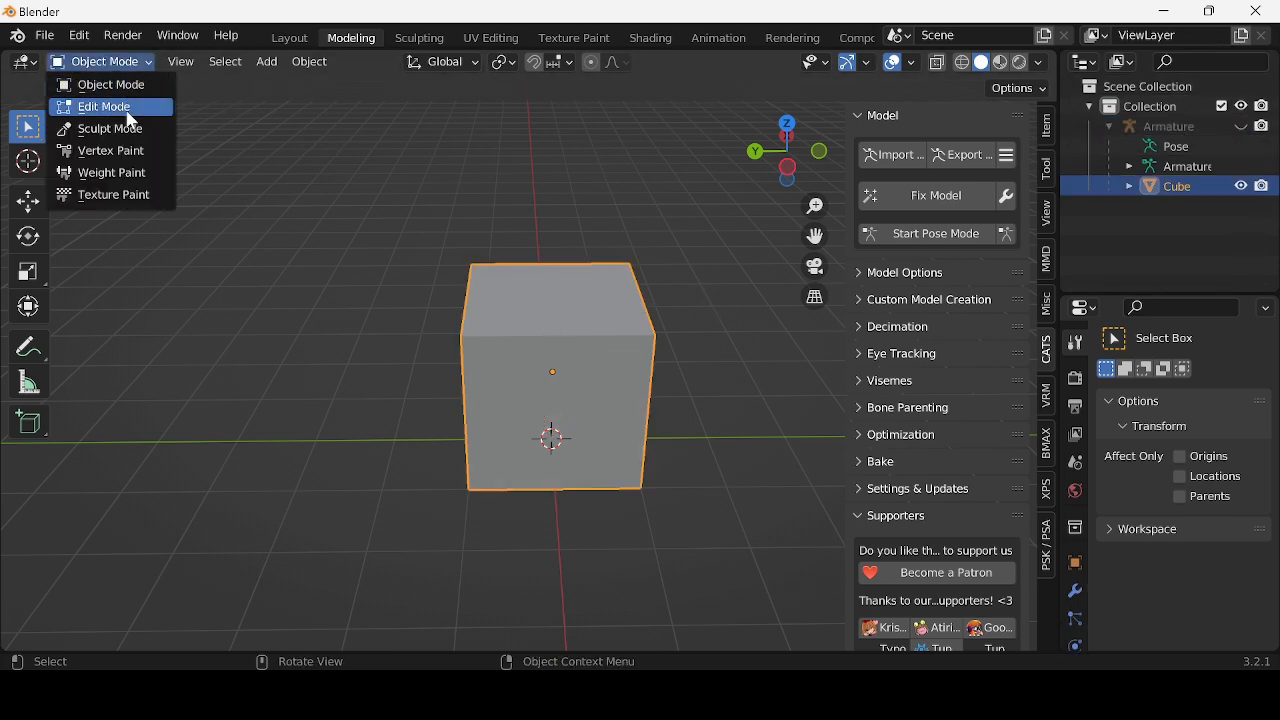
pyautogui.click(131, 151)
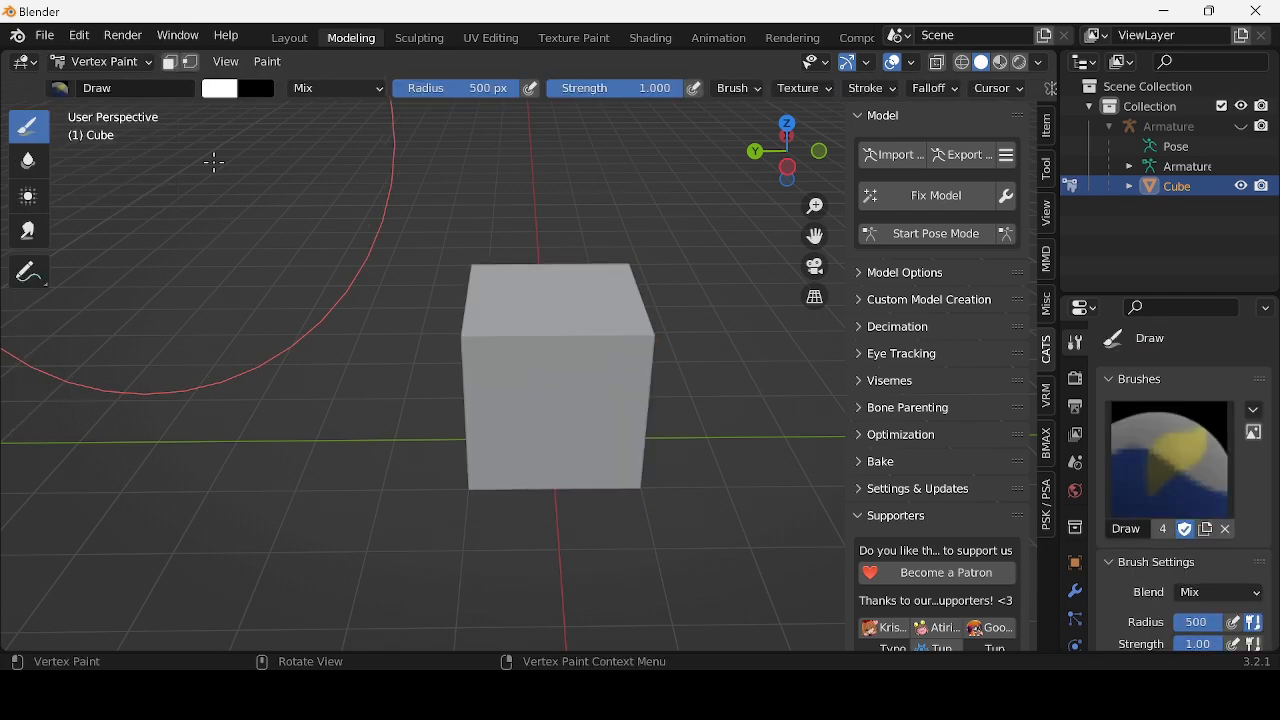
# - Choose red as the brush color, paint over the cube's top face, and undo the paint
pyautogui.moveTo(556, 305); pyautogui.dragTo(444, 347, button='middle')
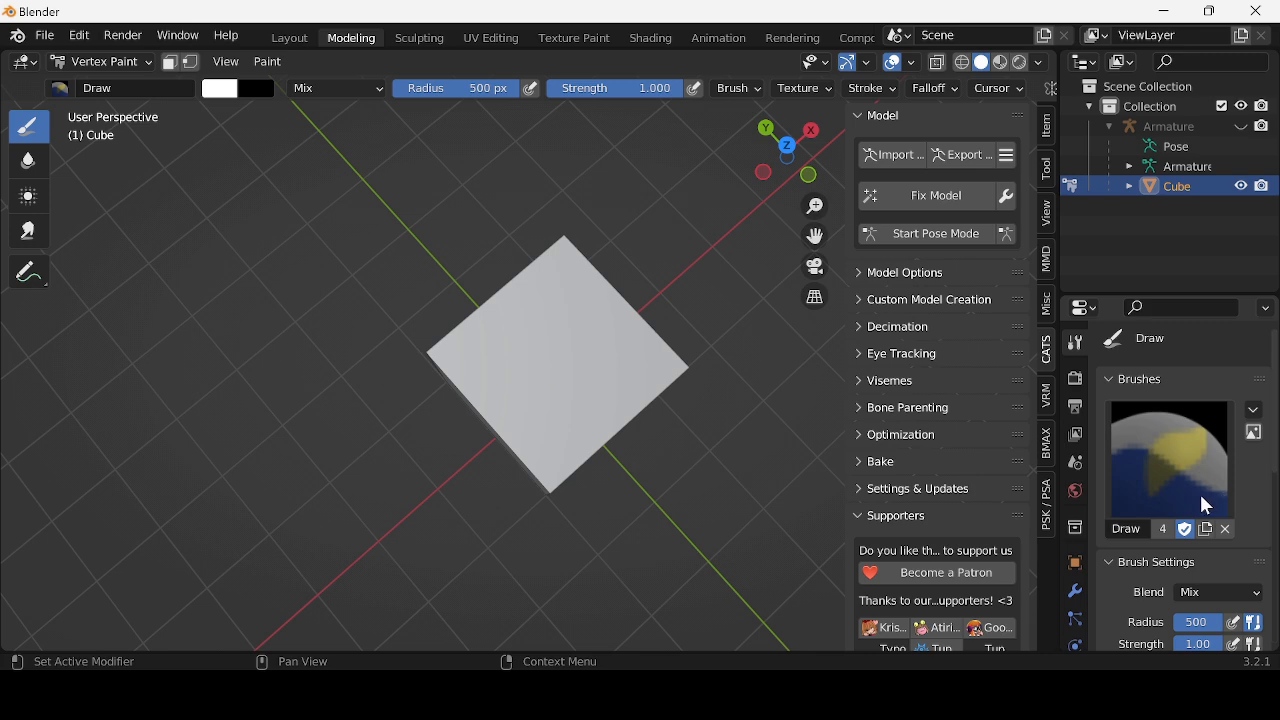
pyautogui.scroll(-8, 1208, 506)
pyautogui.click(1172, 465)
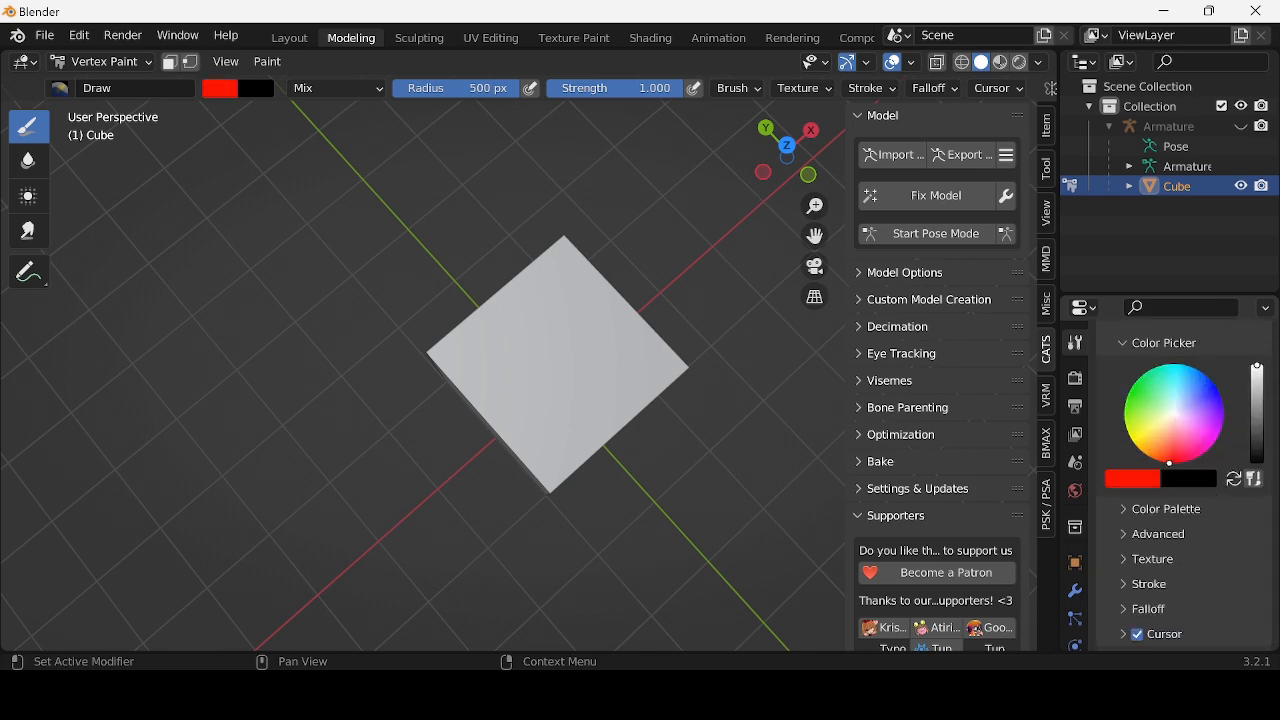
pyautogui.moveTo(634, 406)
pyautogui.mouseDown()
pyautogui.moveTo(517, 354)
pyautogui.moveTo(565, 310)
pyautogui.mouseUp()
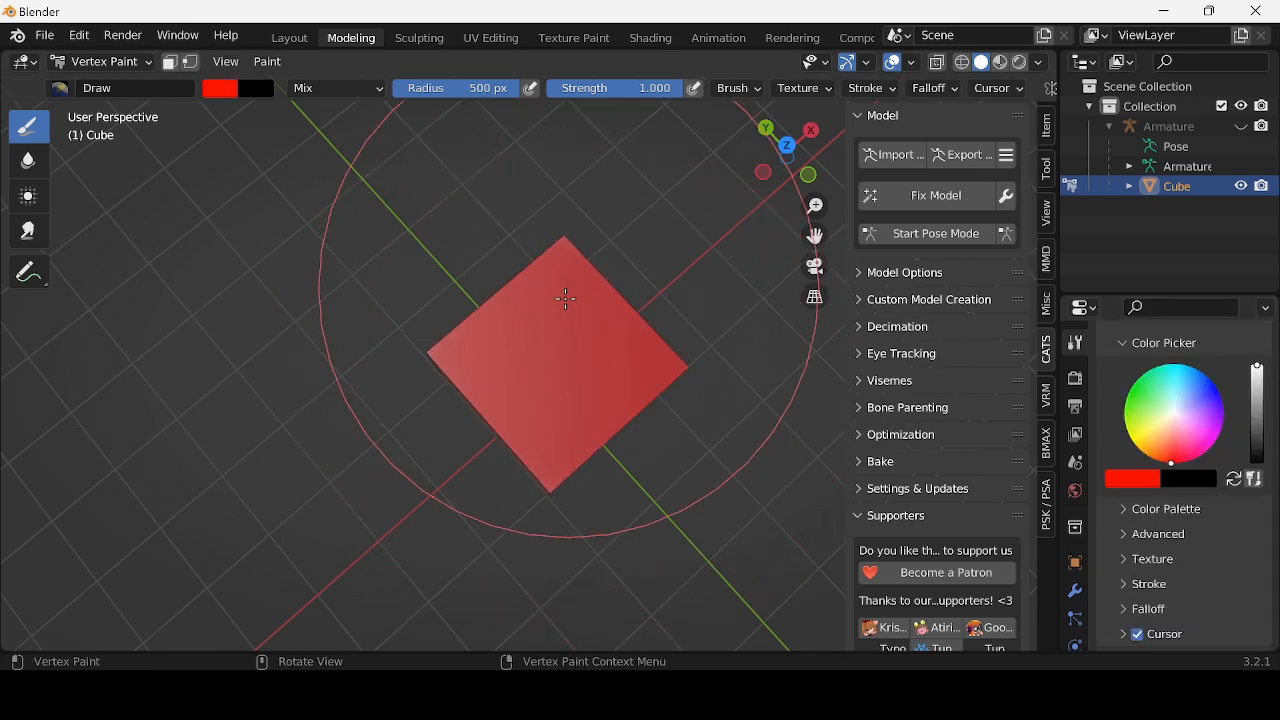
pyautogui.moveTo(569, 300)
pyautogui.mouseDown(button='middle')
pyautogui.moveTo(640, 311)
pyautogui.moveTo(1048, 265)
pyautogui.moveTo(114, 294)
pyautogui.moveTo(274, 300)
pyautogui.mouseUp(button='middle')
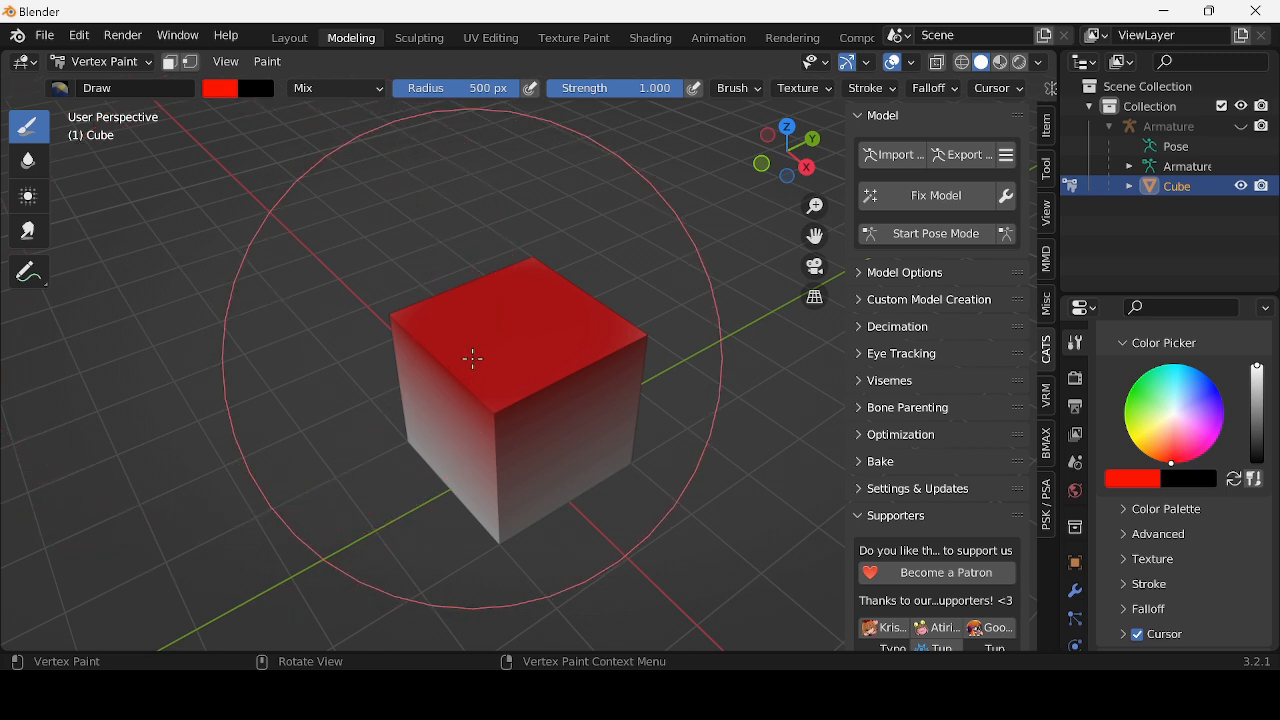
pyautogui.hotkey('ctrl', 'z')
# - Switch the viewport to Material Preview shading and examine the unpainted cube from several angles
pyautogui.scroll(3, 474, 357)
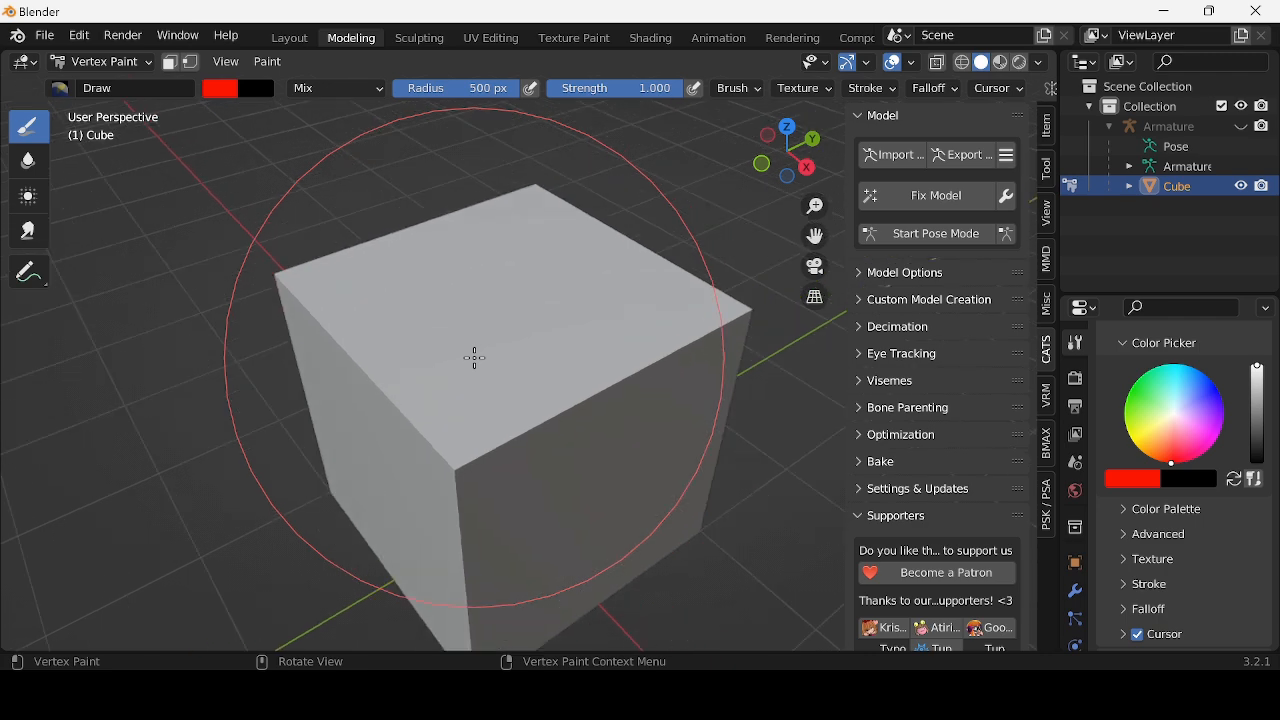
pyautogui.moveTo(474, 357)
pyautogui.mouseDown(button='middle')
pyautogui.moveTo(229, 291)
pyautogui.moveTo(409, 349)
pyautogui.moveTo(434, 340)
pyautogui.mouseUp(button='middle')
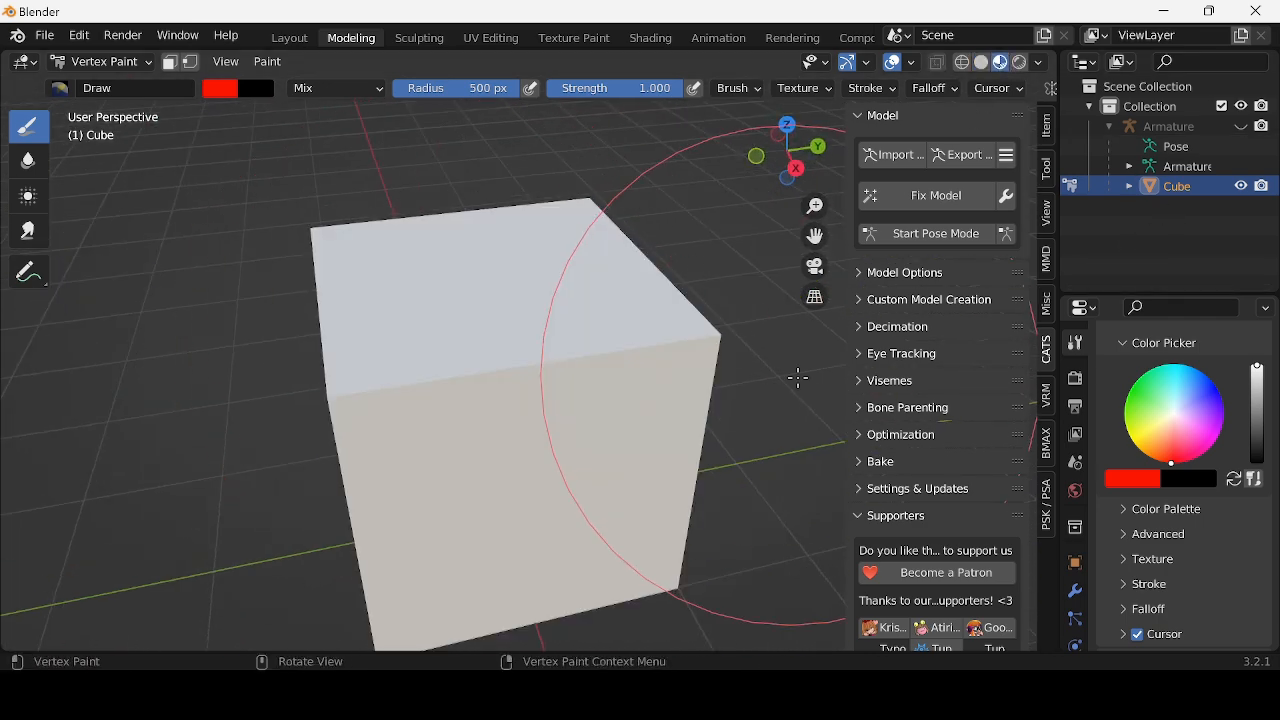
pyautogui.moveTo(700, 365)
pyautogui.mouseDown(button='middle')
pyautogui.moveTo(531, 343)
pyautogui.moveTo(589, 354)
pyautogui.mouseUp(button='middle')
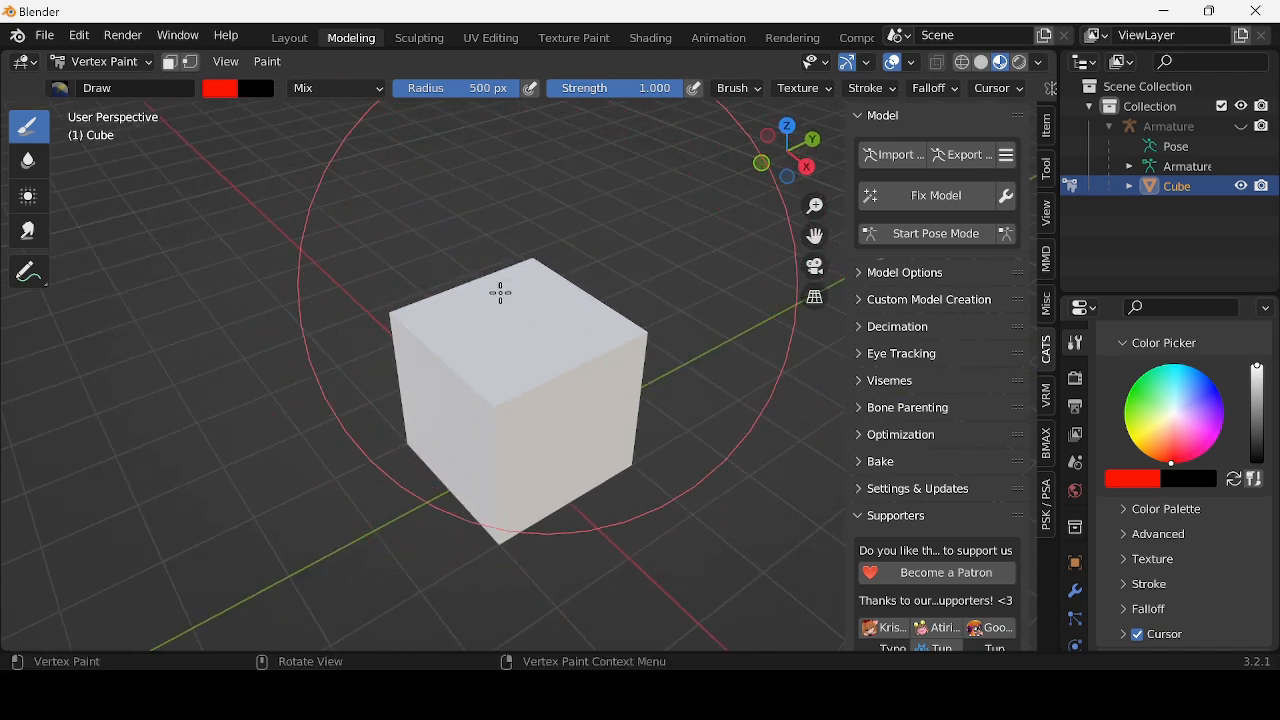
pyautogui.moveTo(540, 358)
pyautogui.keyDown('alt'); pyautogui.mouseDown(button='middle')
pyautogui.moveTo(400, 263)
pyautogui.moveTo(414, 261)
pyautogui.mouseUp(button='middle'); pyautogui.keyUp('alt')
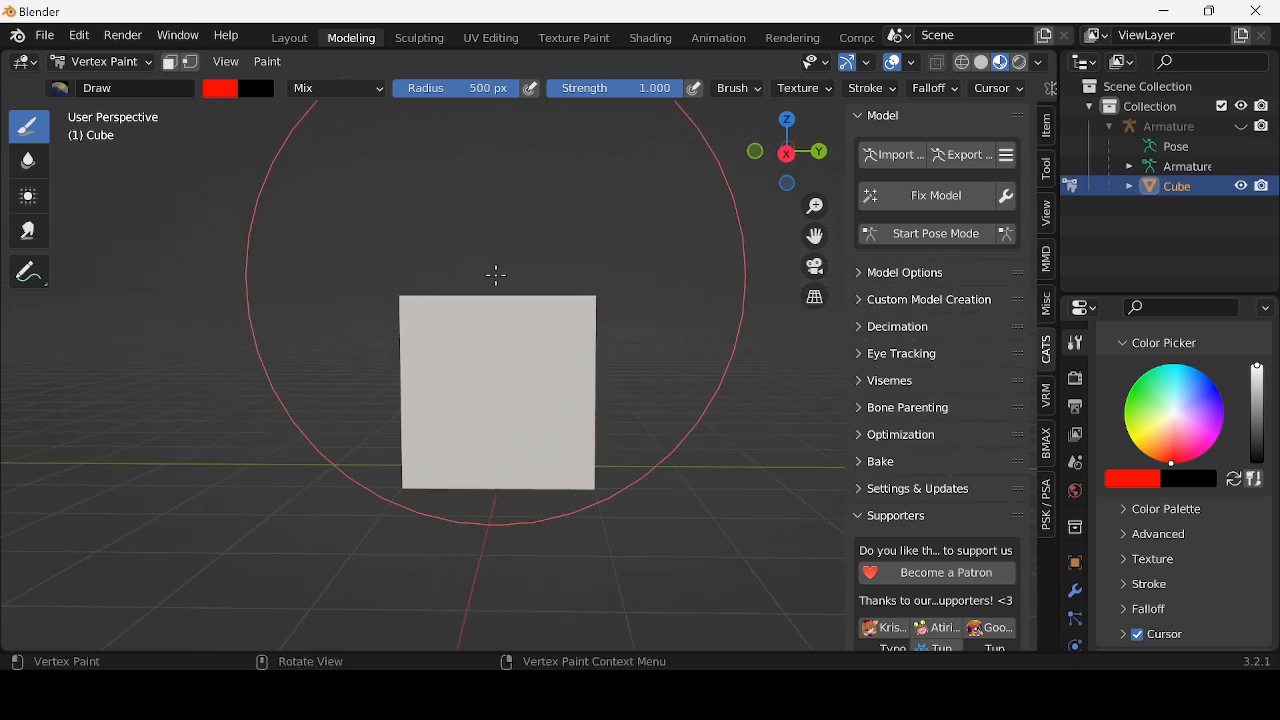
pyautogui.moveTo(494, 274)
pyautogui.mouseDown(button='middle')
pyautogui.moveTo(489, 411)
pyautogui.moveTo(511, 420)
pyautogui.moveTo(532, 405)
pyautogui.mouseUp(button='middle')
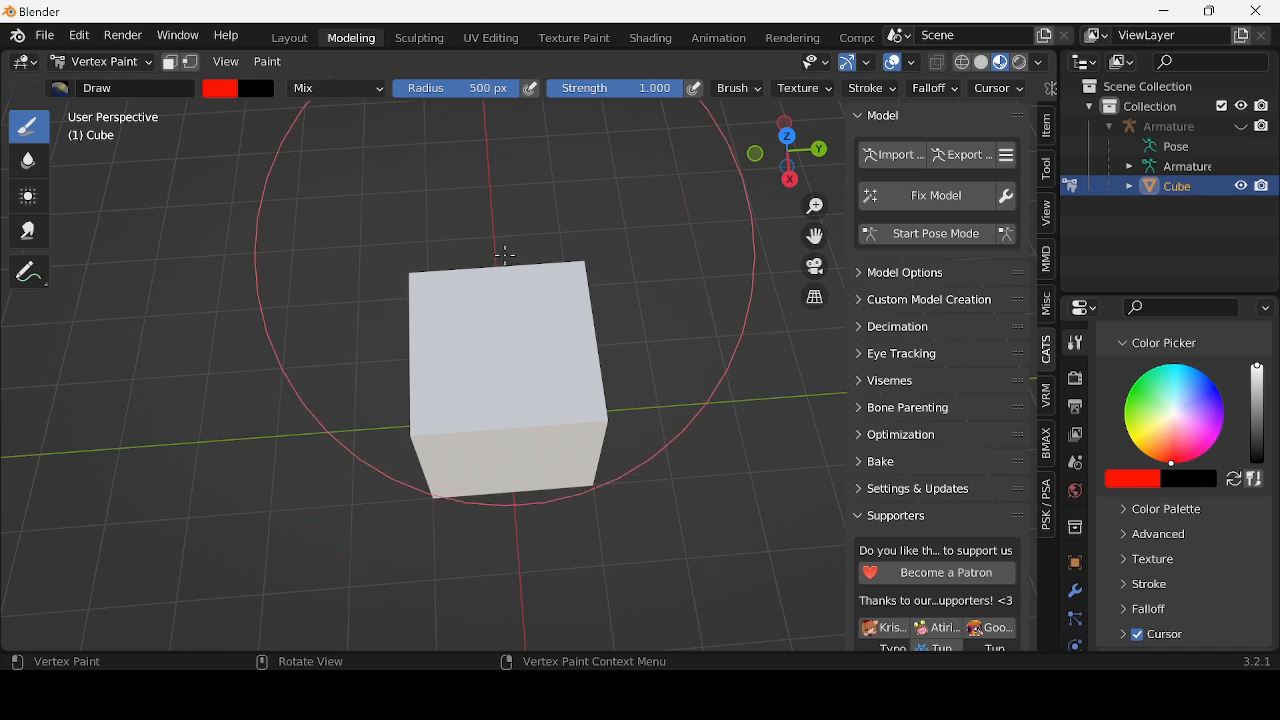
# - Return to Solid shading, paint the cube's top red with the 500 px brush, and inspect the gradient down its sides
pyautogui.click(981, 64)
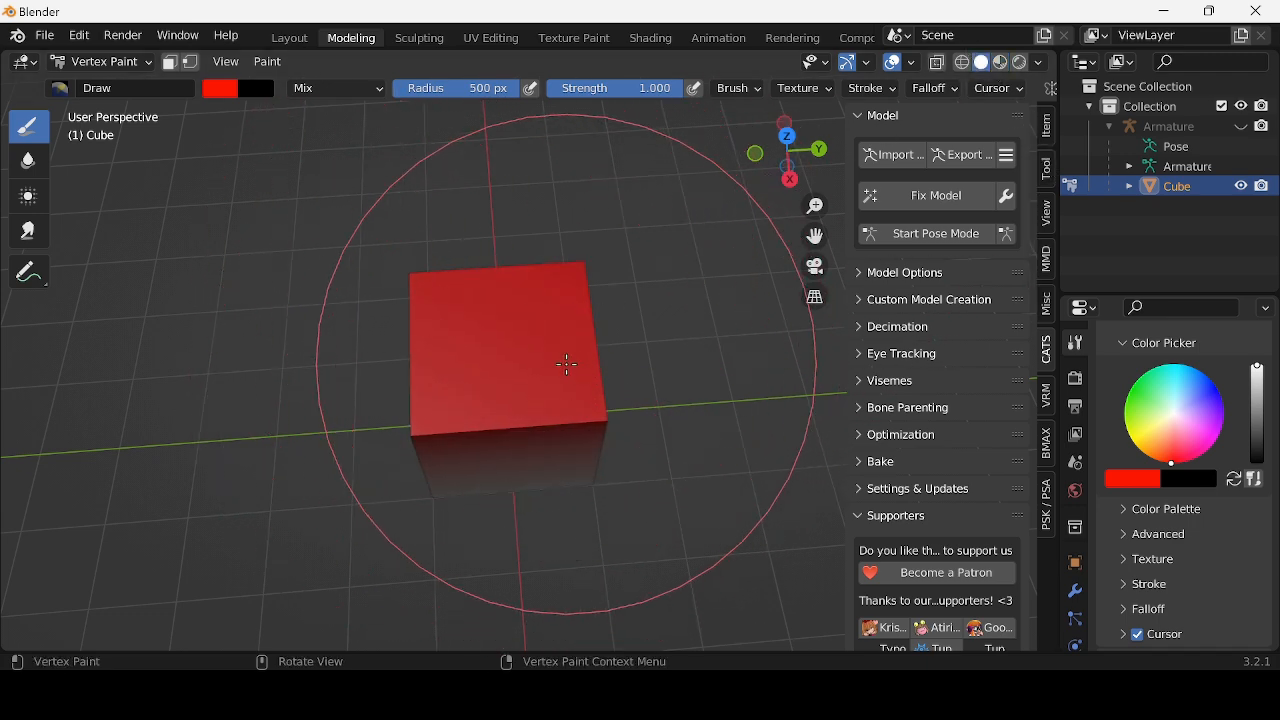
pyautogui.moveTo(566, 363); pyautogui.dragTo(807, 240, button='middle')
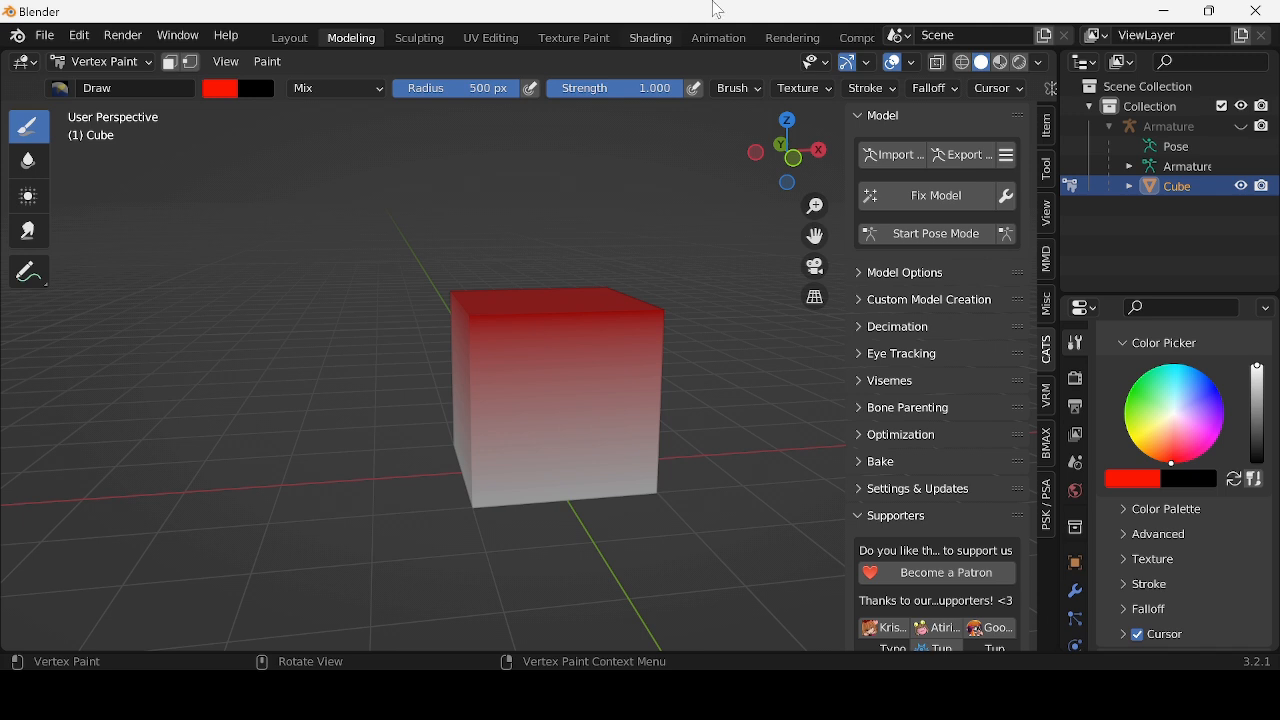
pyautogui.scroll(4, 545, 195)
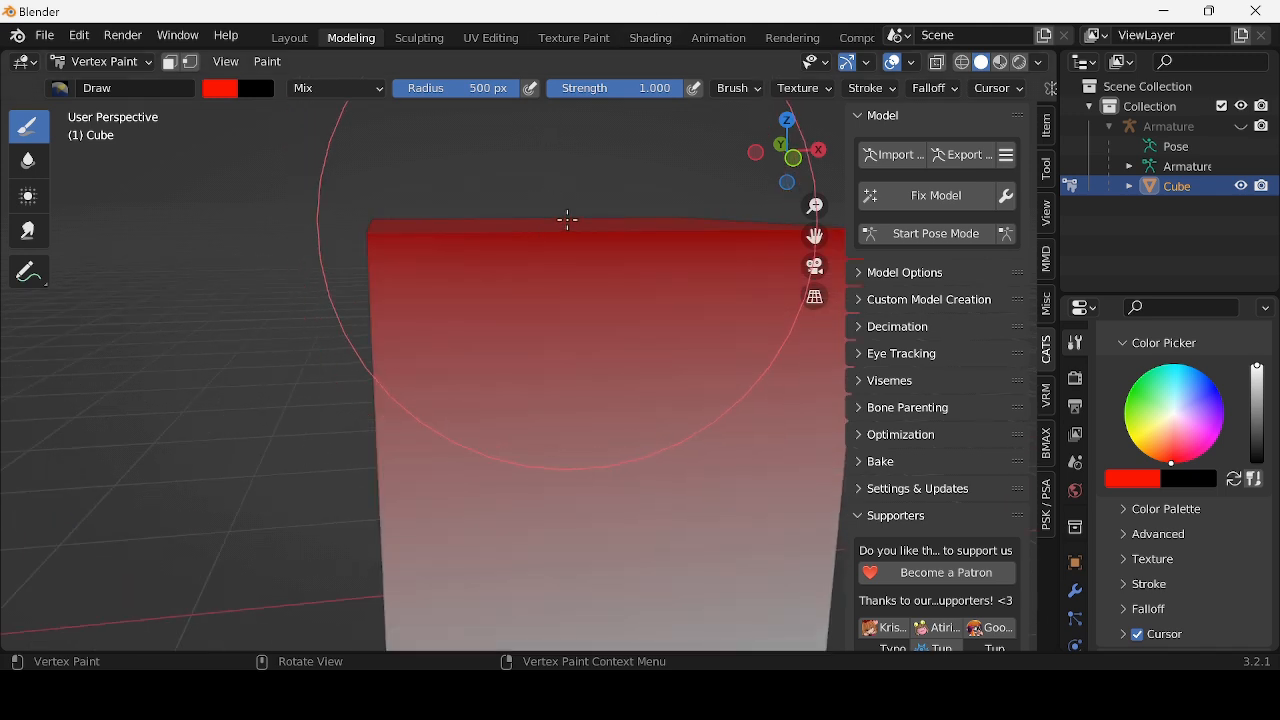
pyautogui.scroll(-4, 470, 357)
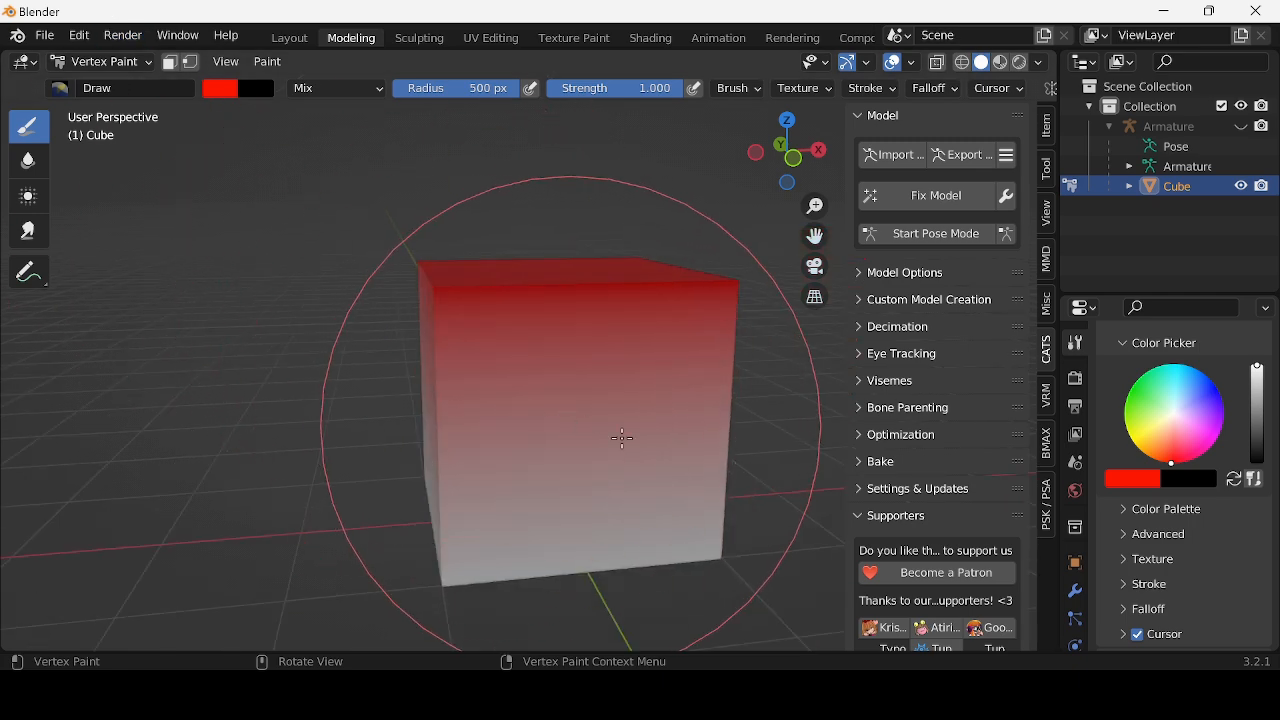
# - Paint a neighbouring side face of the cube red with the 500 px brush, and undo all the red paint
pyautogui.moveTo(601, 365); pyautogui.dragTo(988, 560, button='middle')
pyautogui.moveTo(984, 562); pyautogui.dragTo(1048, 532)
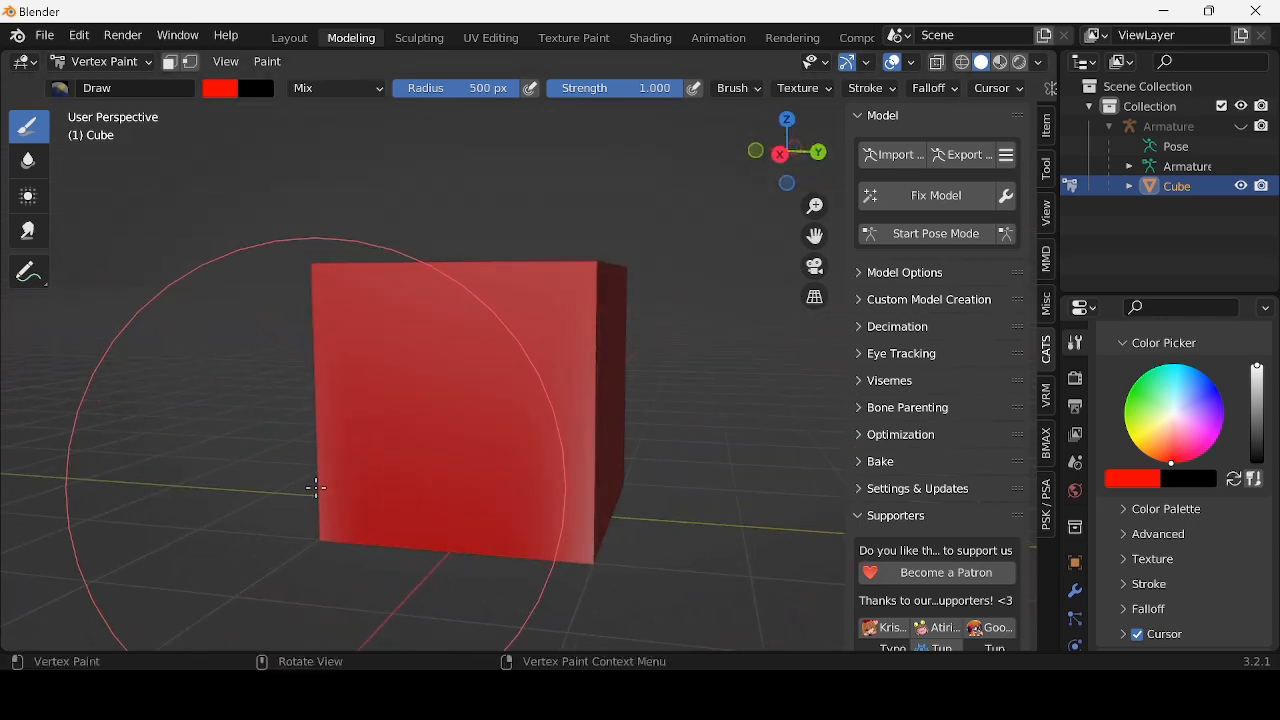
pyautogui.hotkey('ctrl', 'z')
pyautogui.hotkey('ctrl', 'z')
pyautogui.hotkey('ctrl', 'z')
pyautogui.hotkey('ctrl', 'z')
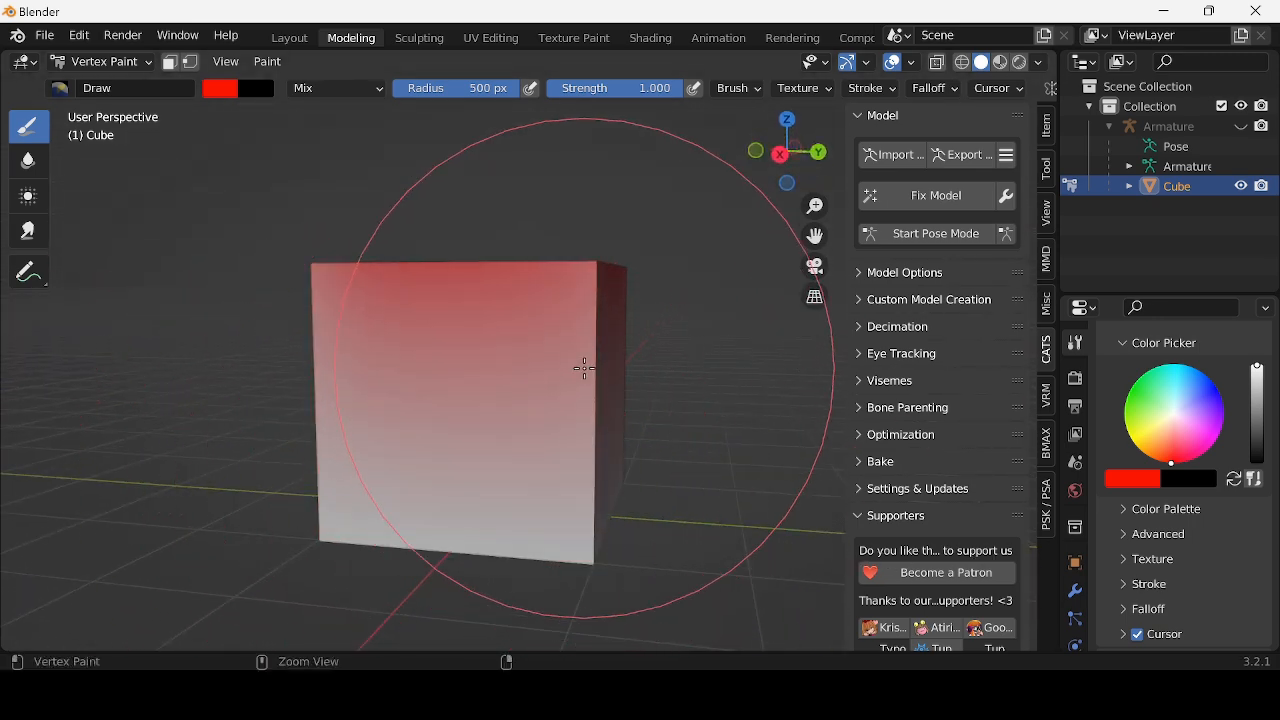
# - Paint one side face of the unpainted cube red with the 500 px brush and inspect the gradient on the adjacent faces
pyautogui.moveTo(444, 424)
pyautogui.mouseDown(button='middle')
pyautogui.moveTo(377, 454)
pyautogui.moveTo(197, 417)
pyautogui.moveTo(228, 400)
pyautogui.mouseUp(button='middle')
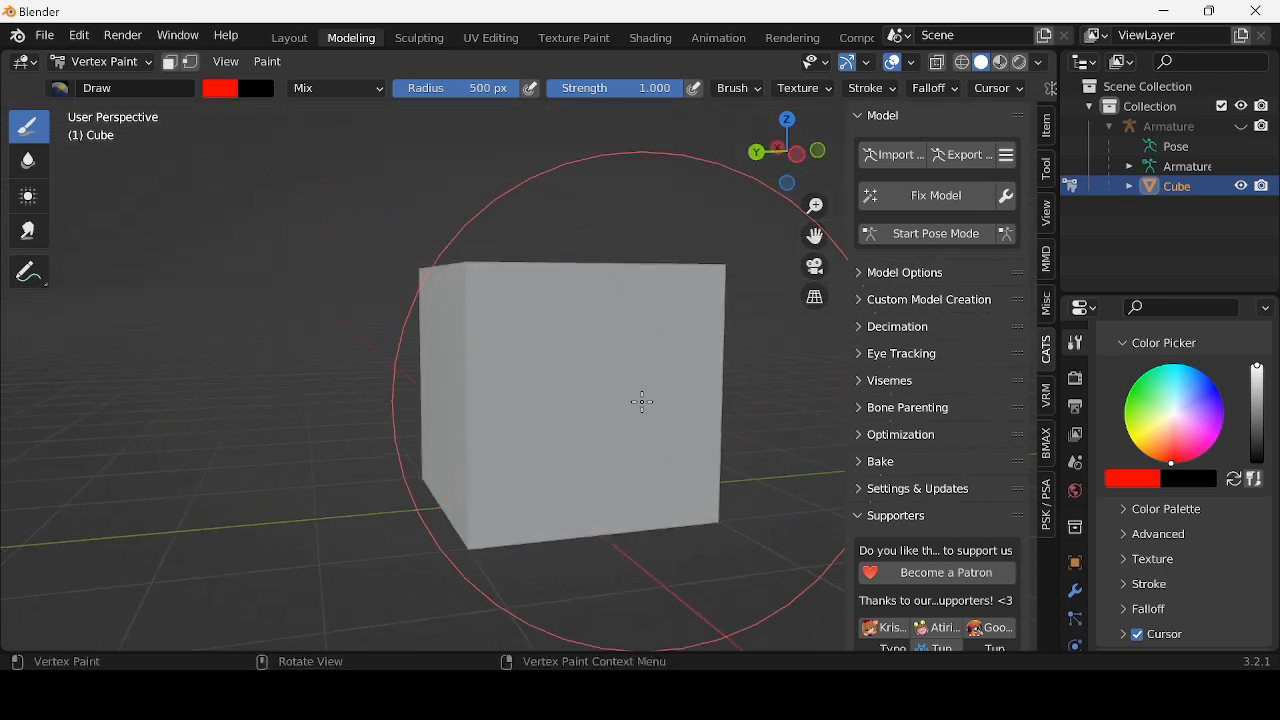
pyautogui.moveTo(638, 392)
pyautogui.mouseDown()
pyautogui.moveTo(536, 426)
pyautogui.moveTo(766, 509)
pyautogui.moveTo(646, 394)
pyautogui.moveTo(677, 466)
pyautogui.moveTo(618, 375)
pyautogui.moveTo(514, 331)
pyautogui.moveTo(517, 403)
pyautogui.mouseUp()
pyautogui.moveTo(517, 403)
pyautogui.mouseDown(button='middle')
pyautogui.moveTo(760, 537)
pyautogui.moveTo(790, 585)
pyautogui.moveTo(514, 560)
pyautogui.moveTo(577, 434)
pyautogui.mouseUp(button='middle')
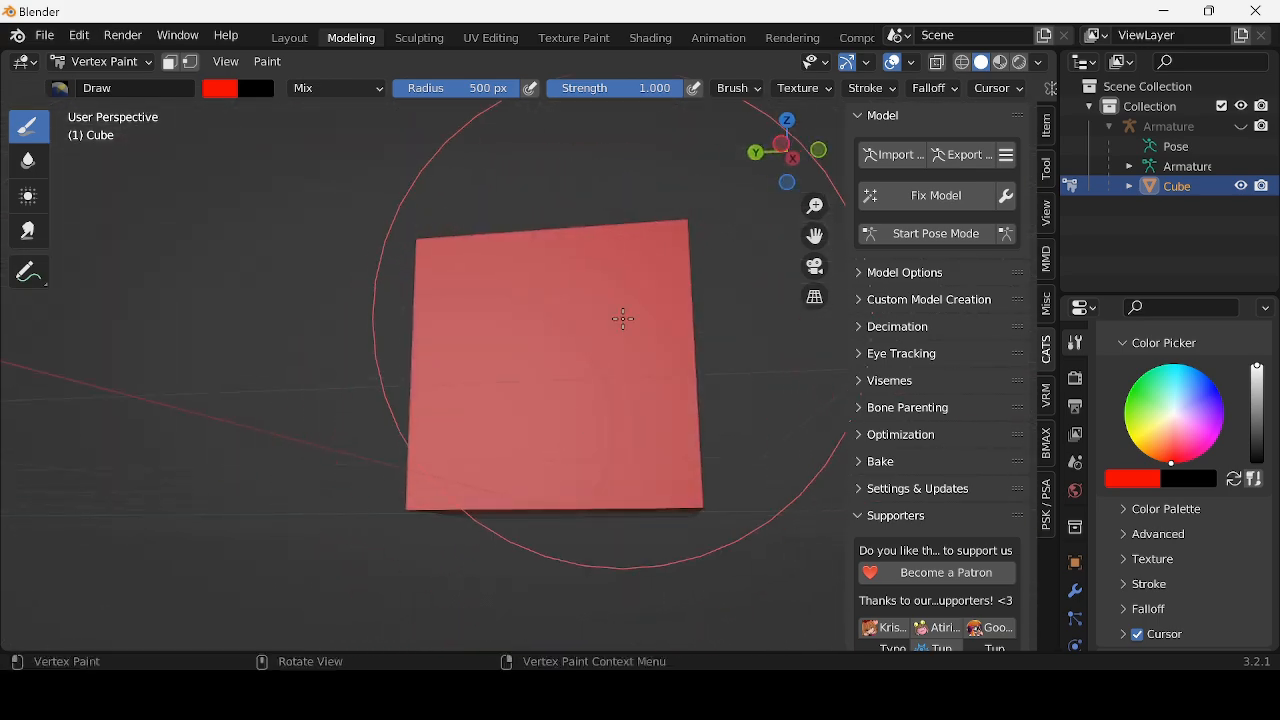
pyautogui.moveTo(623, 317)
pyautogui.mouseDown(button='middle')
pyautogui.moveTo(426, 400)
pyautogui.moveTo(126, 497)
pyautogui.moveTo(346, 446)
pyautogui.moveTo(652, 427)
pyautogui.moveTo(826, 468)
pyautogui.moveTo(917, 449)
pyautogui.moveTo(882, 457)
pyautogui.mouseUp(button='middle')
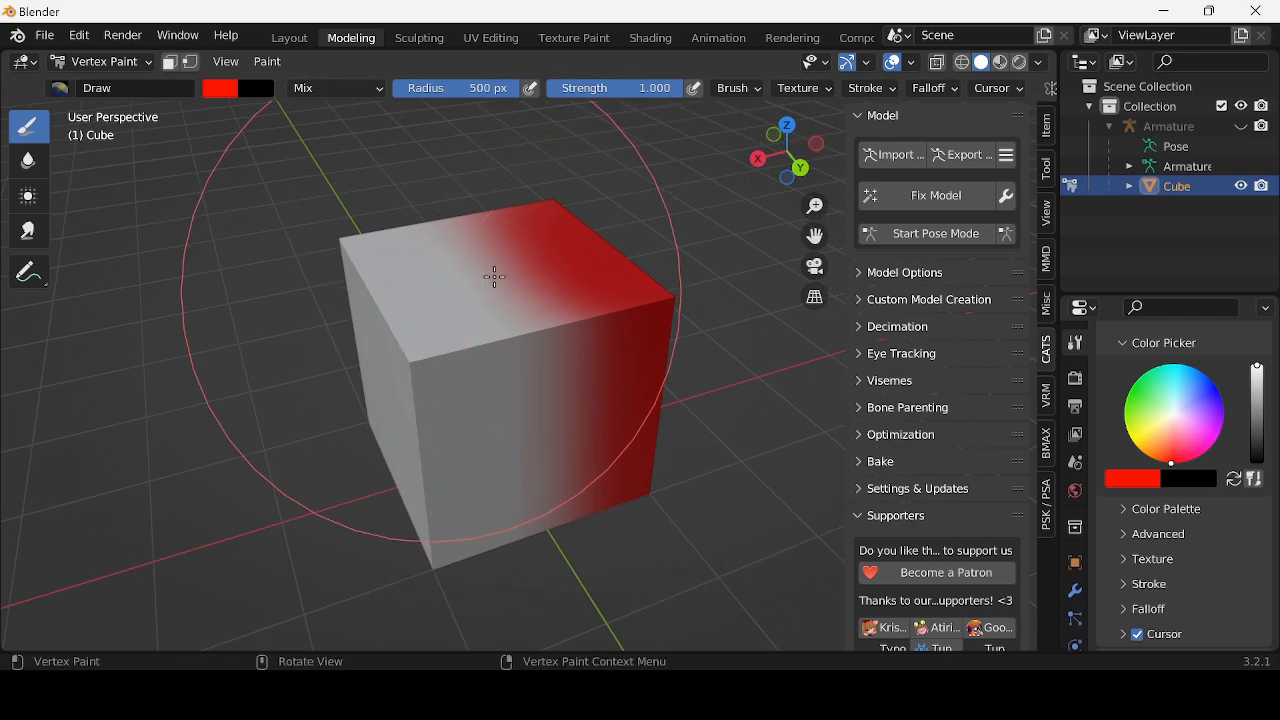
# - Switch the cube from Vertex Paint to Object Mode and look at it from the side
pyautogui.click(100, 62)
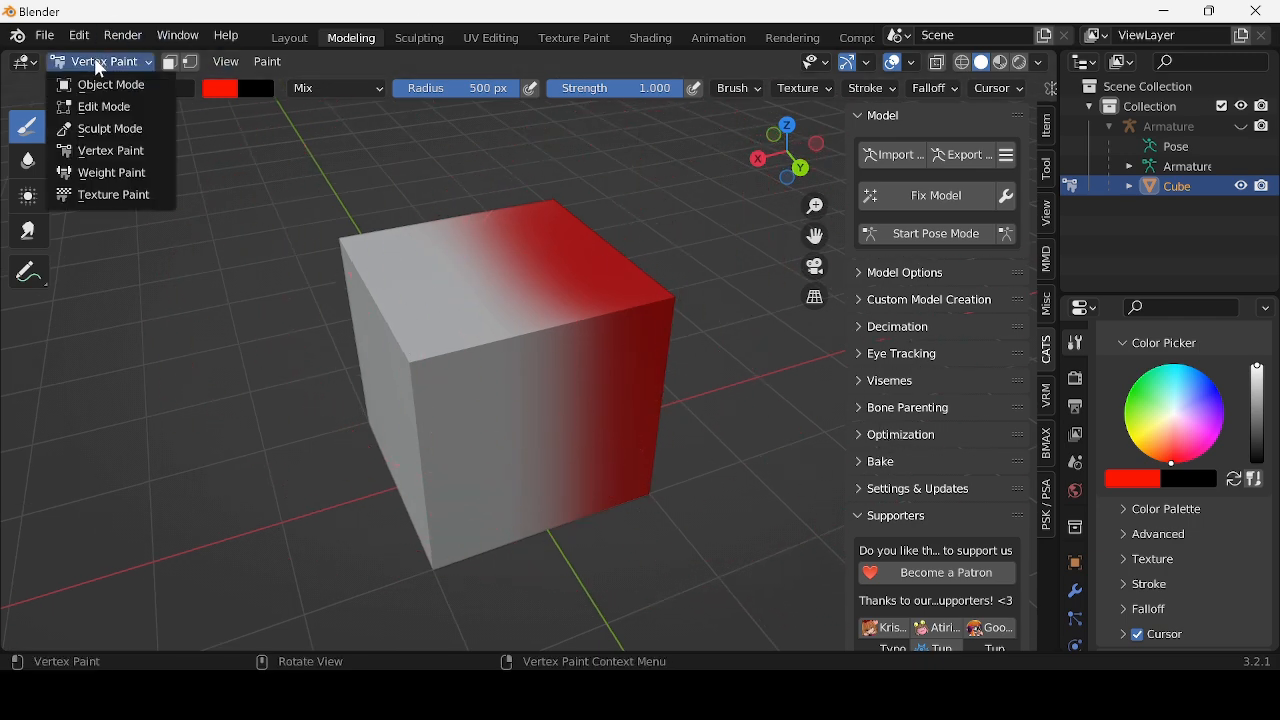
pyautogui.click(105, 83)
pyautogui.moveTo(674, 331); pyautogui.dragTo(630, 285, button='middle')
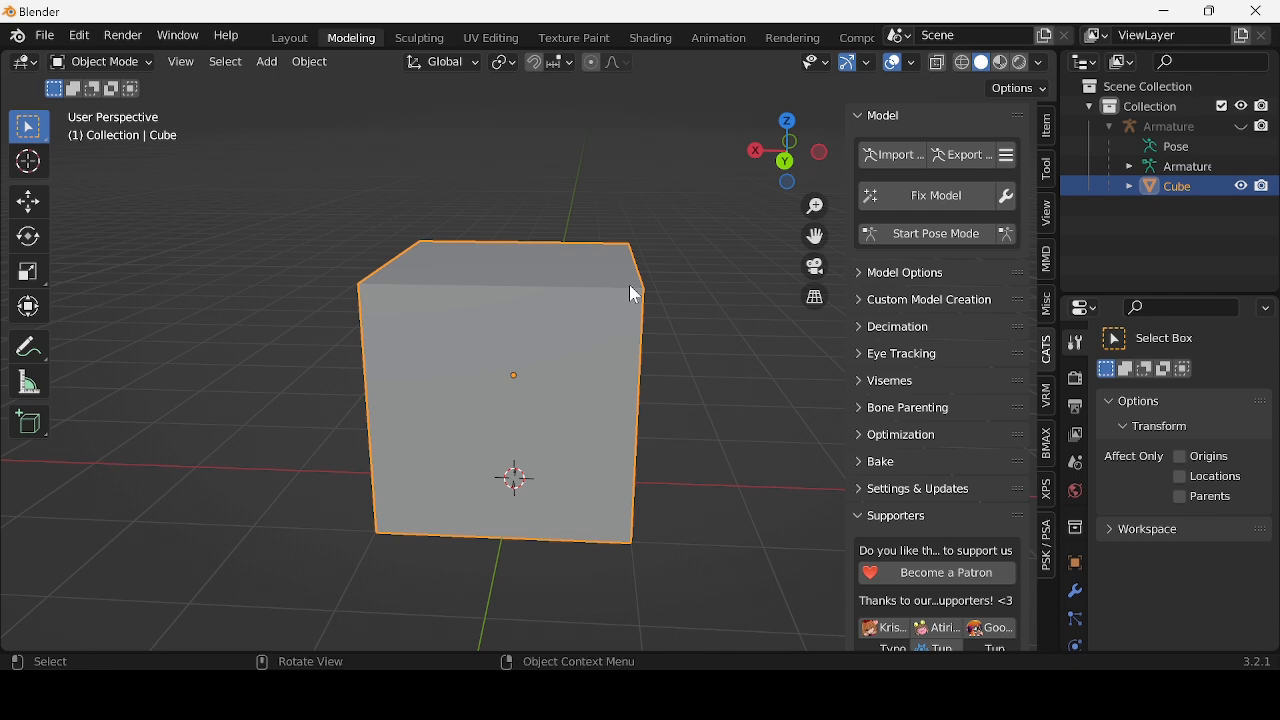
# - Open the Shading workspace and set the cube material's Subsurface IOR to 1.010, Specular to 0.000 and Roughness to 1.000
pyautogui.click(660, 36)
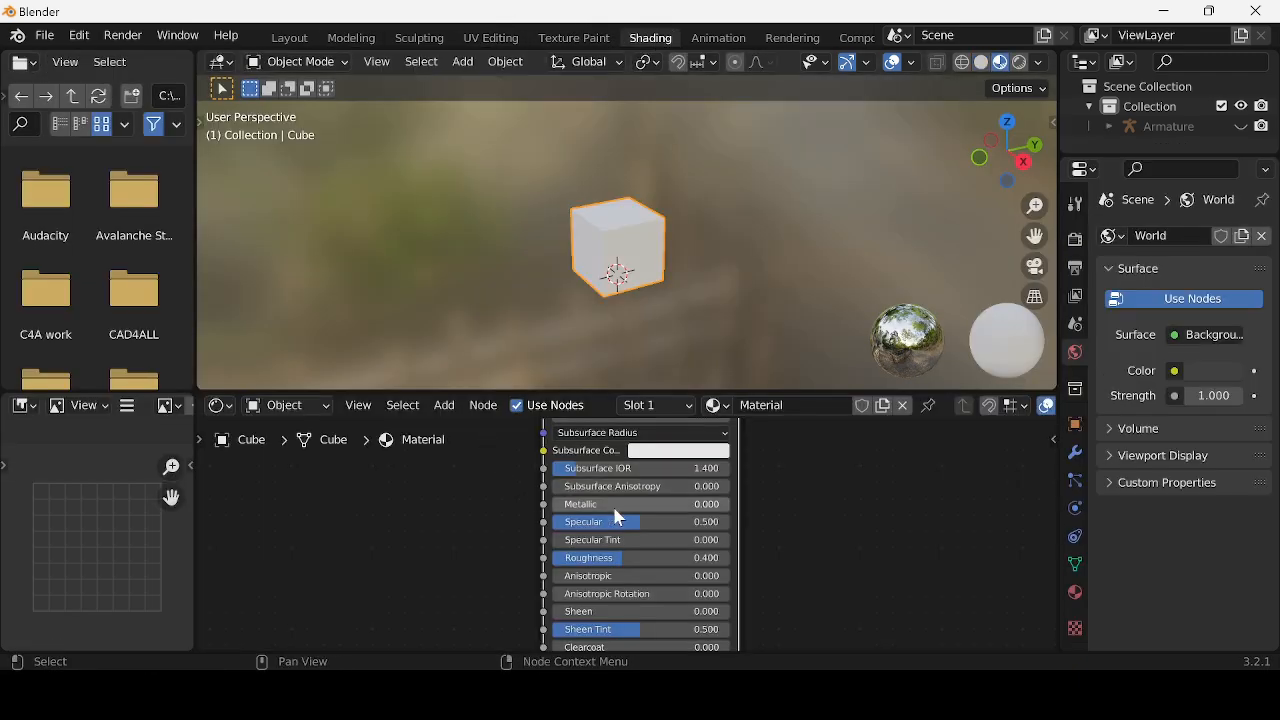
pyautogui.moveTo(728, 468); pyautogui.dragTo(553, 468)
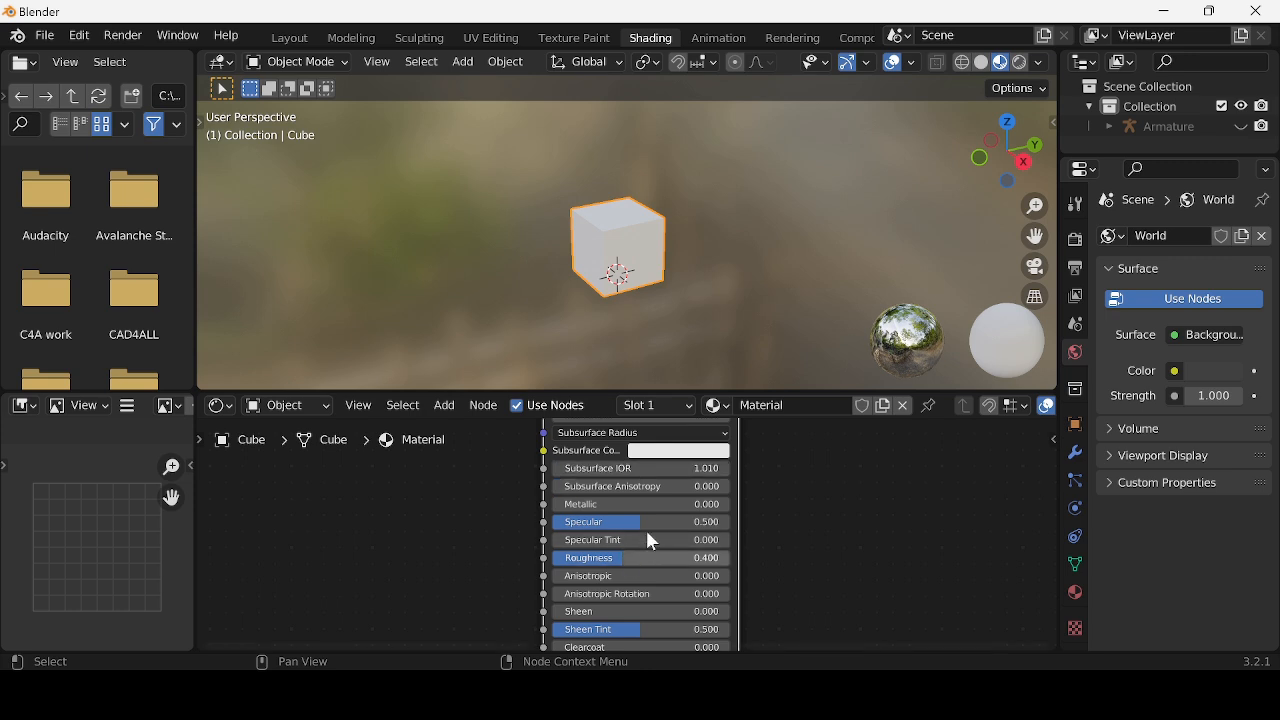
pyautogui.moveTo(597, 522); pyautogui.dragTo(554, 522)
pyautogui.moveTo(633, 563); pyautogui.dragTo(741, 563)
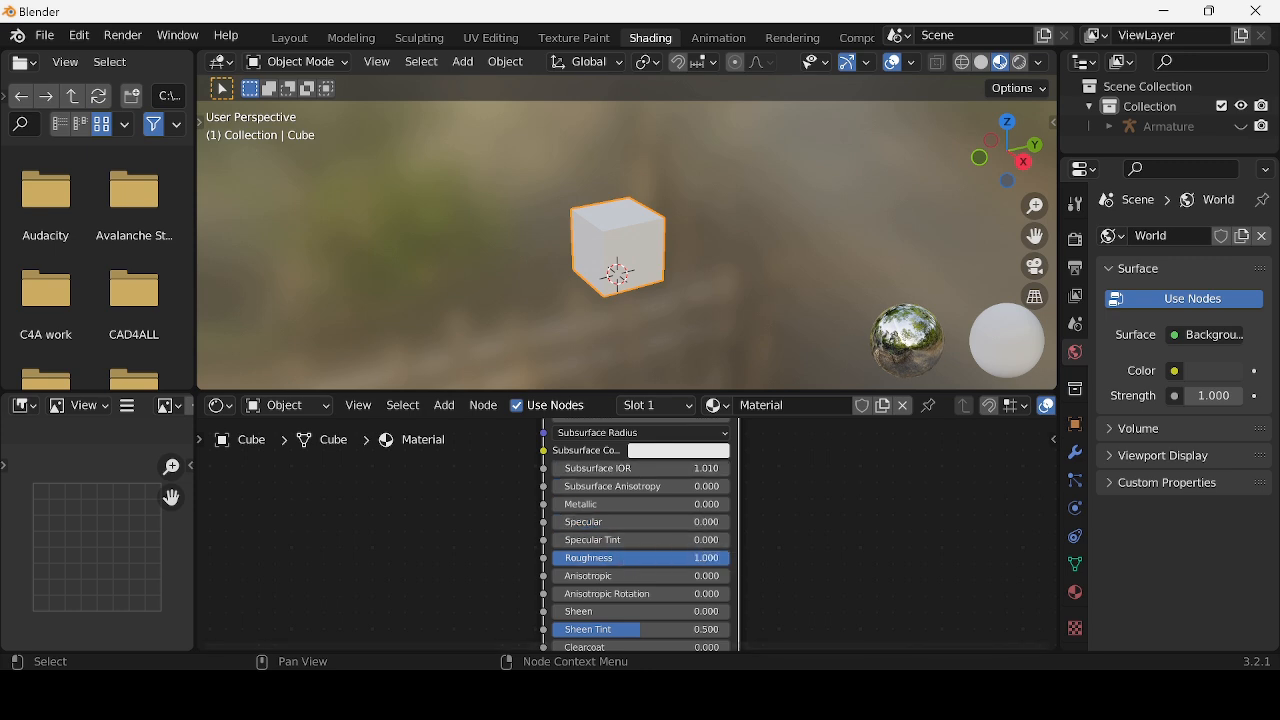
# - Set the Principled BSDF's Sheen Tint and Clearcoat Roughness to 0.000
pyautogui.scroll(-1, 620, 622)
pyautogui.moveTo(637, 610); pyautogui.dragTo(568, 610)
pyautogui.moveTo(681, 601); pyautogui.dragTo(704, 458, button='middle')
pyautogui.scroll(4, 630, 507)
pyautogui.moveTo(633, 518); pyautogui.dragTo(618, 518)
pyautogui.scroll(3, 633, 518)
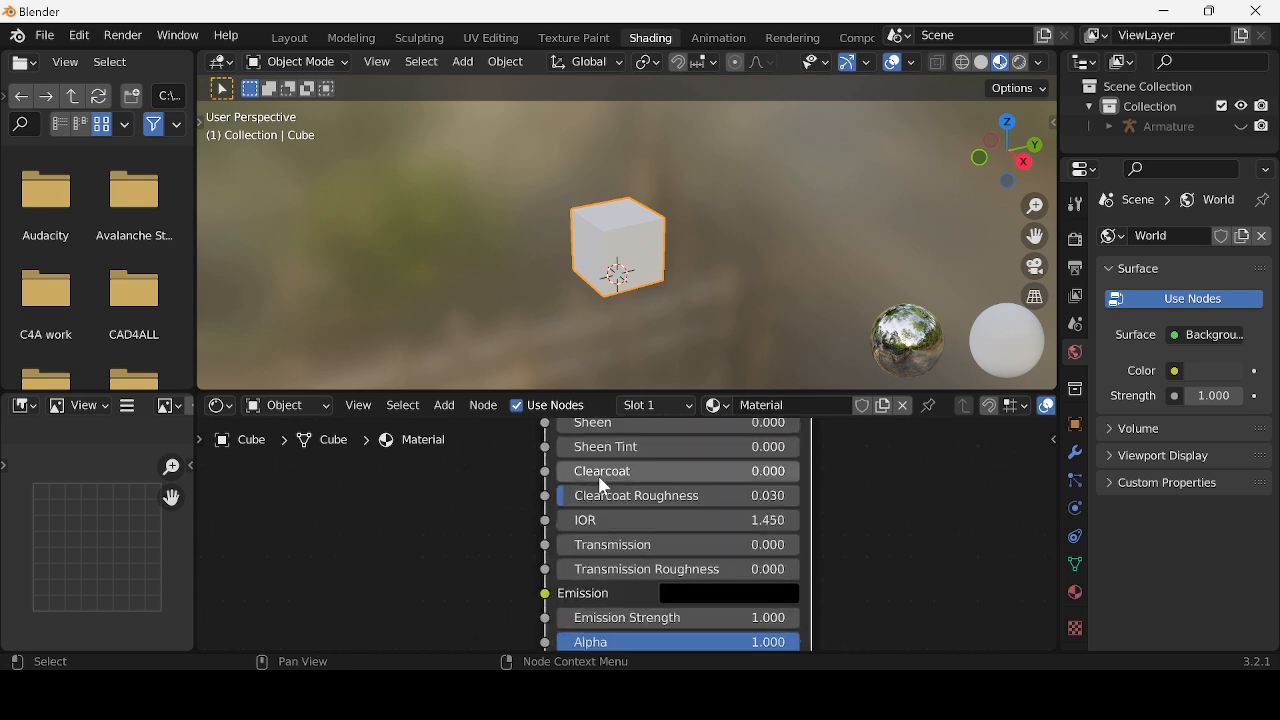
pyautogui.scroll(5, 660, 234)
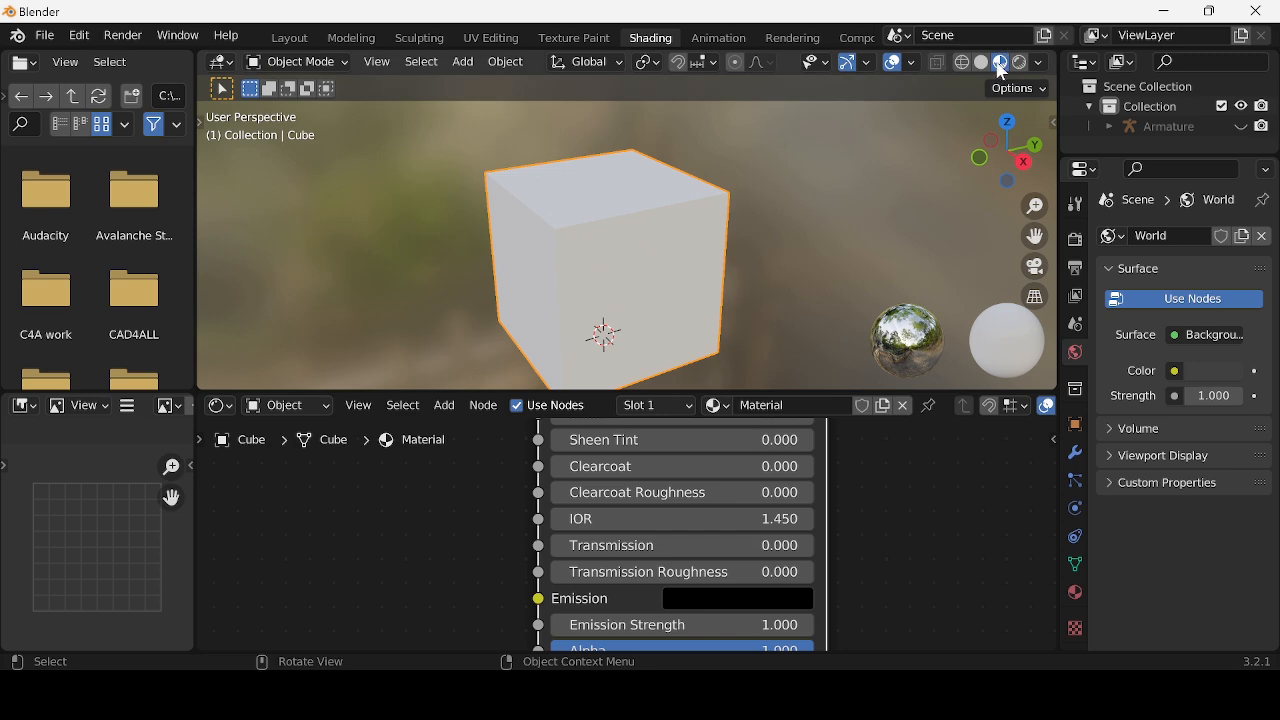
# - Change the Material Preview lighting to the dark studio environment and view the cube from another angle
pyautogui.click(1036, 62)
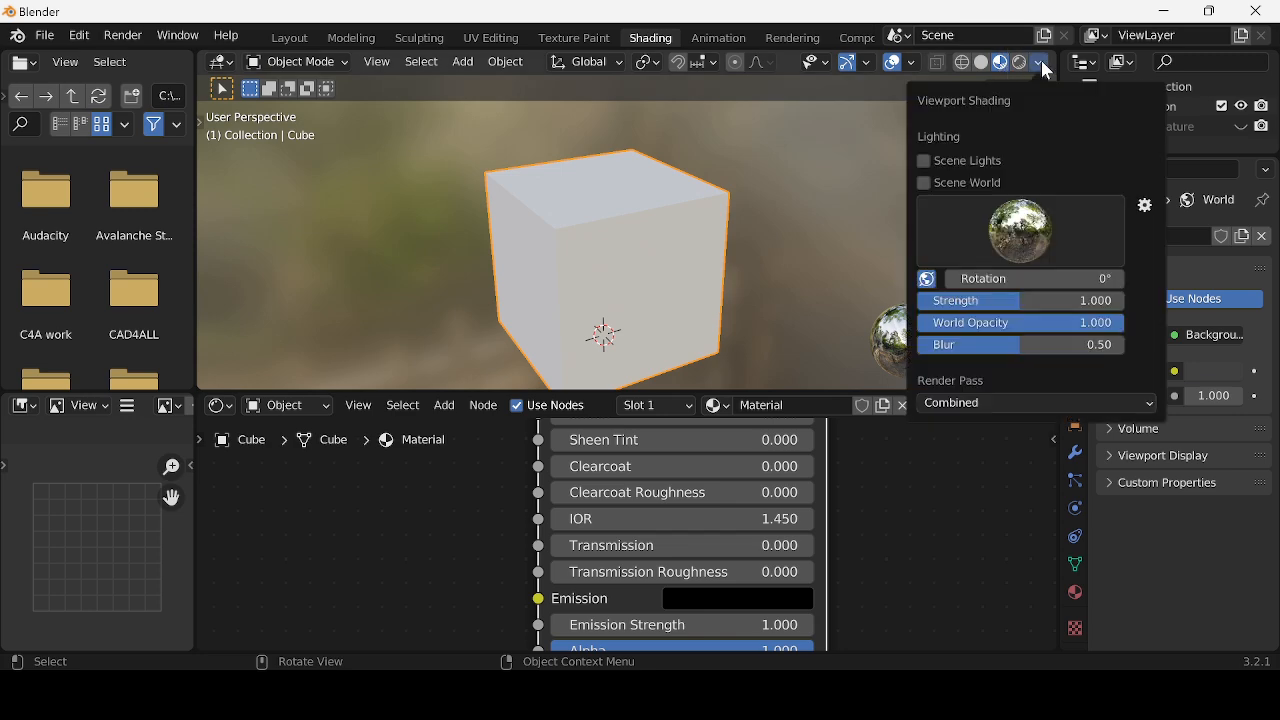
pyautogui.click(985, 230)
pyautogui.click(969, 300)
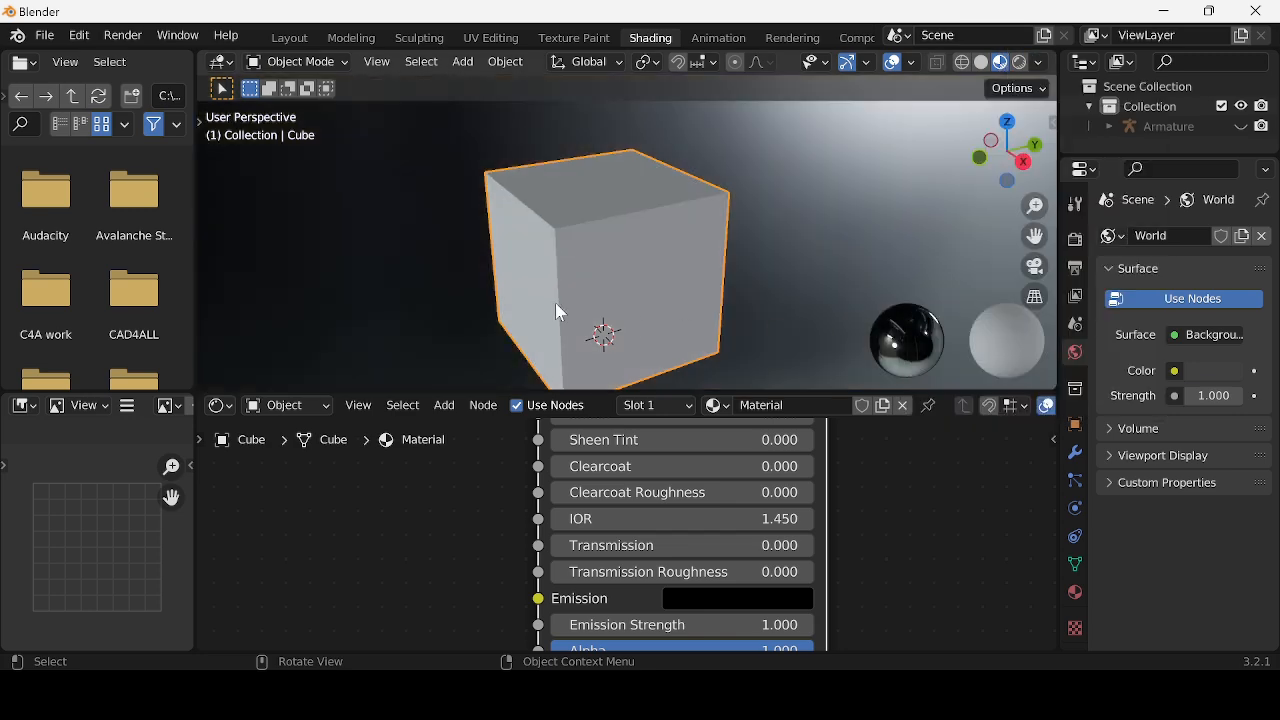
pyautogui.moveTo(555, 302); pyautogui.dragTo(724, 270, button='middle')
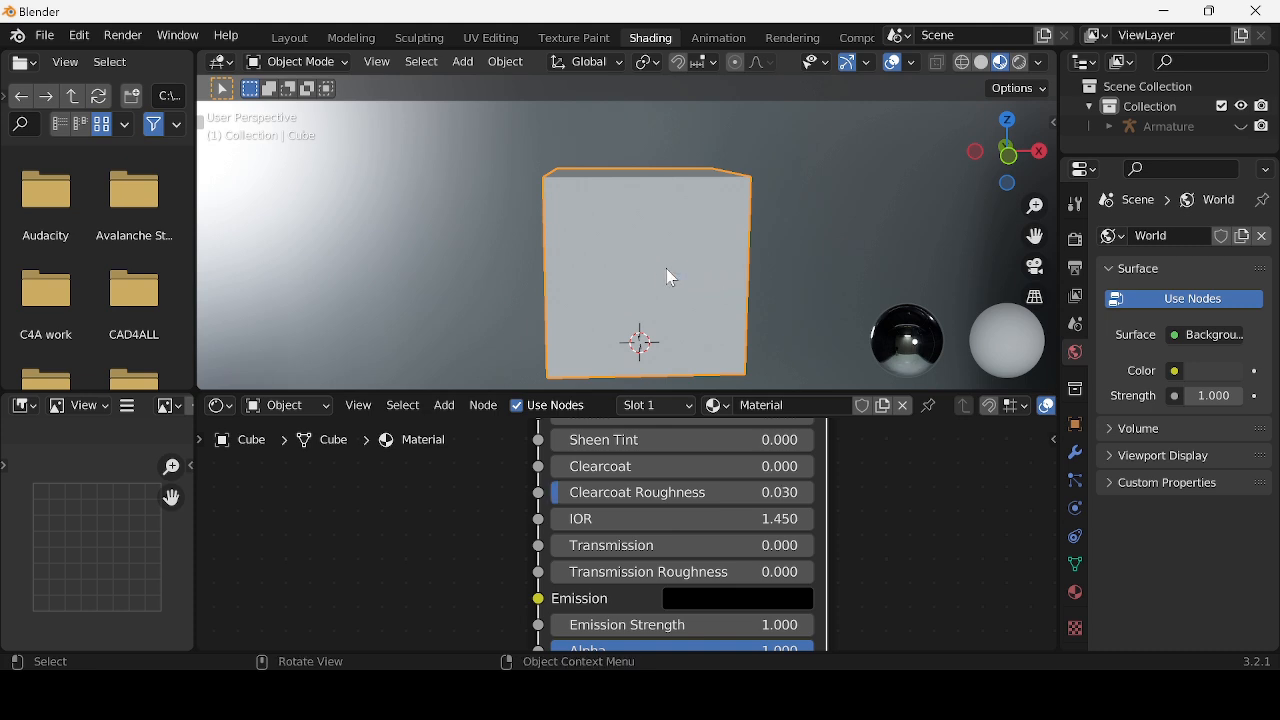
# - Search for "mix" among the shader nodes and add a MixRGB node beside the Principled BSDF
pyautogui.scroll(-5, 437, 491)
pyautogui.moveTo(626, 598); pyautogui.dragTo(651, 608, button='middle')
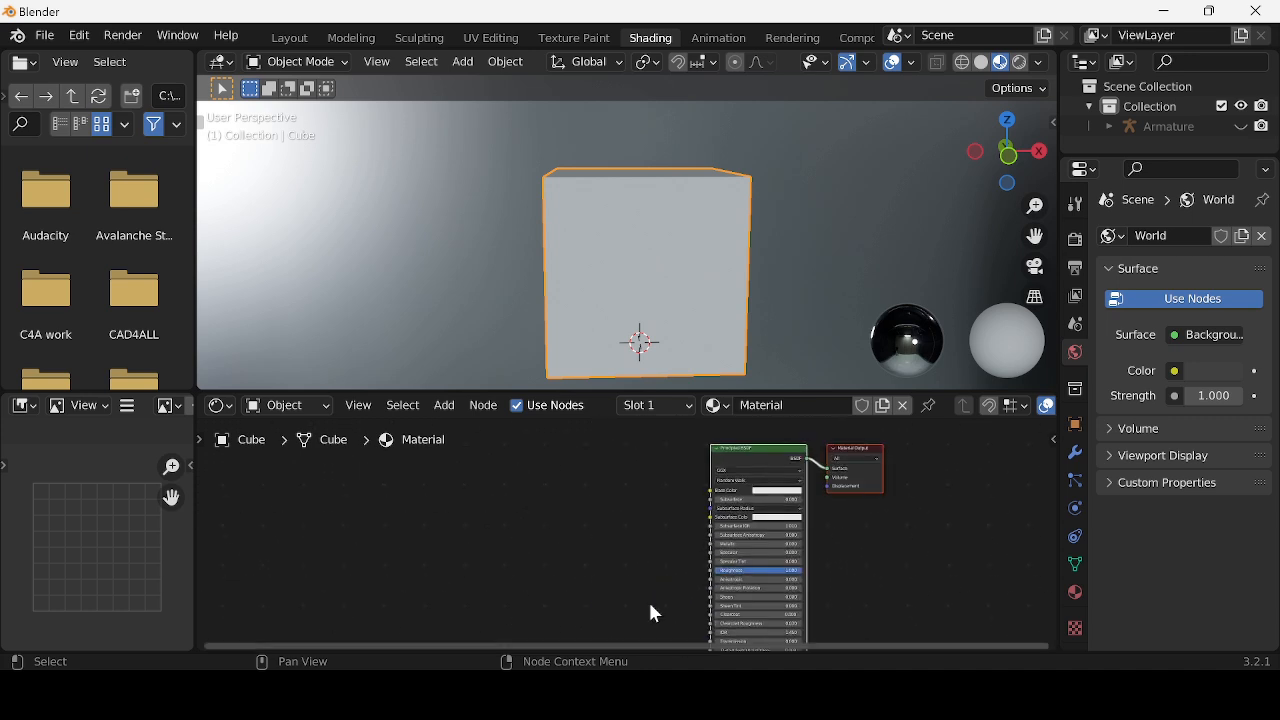
pyautogui.click(445, 406)
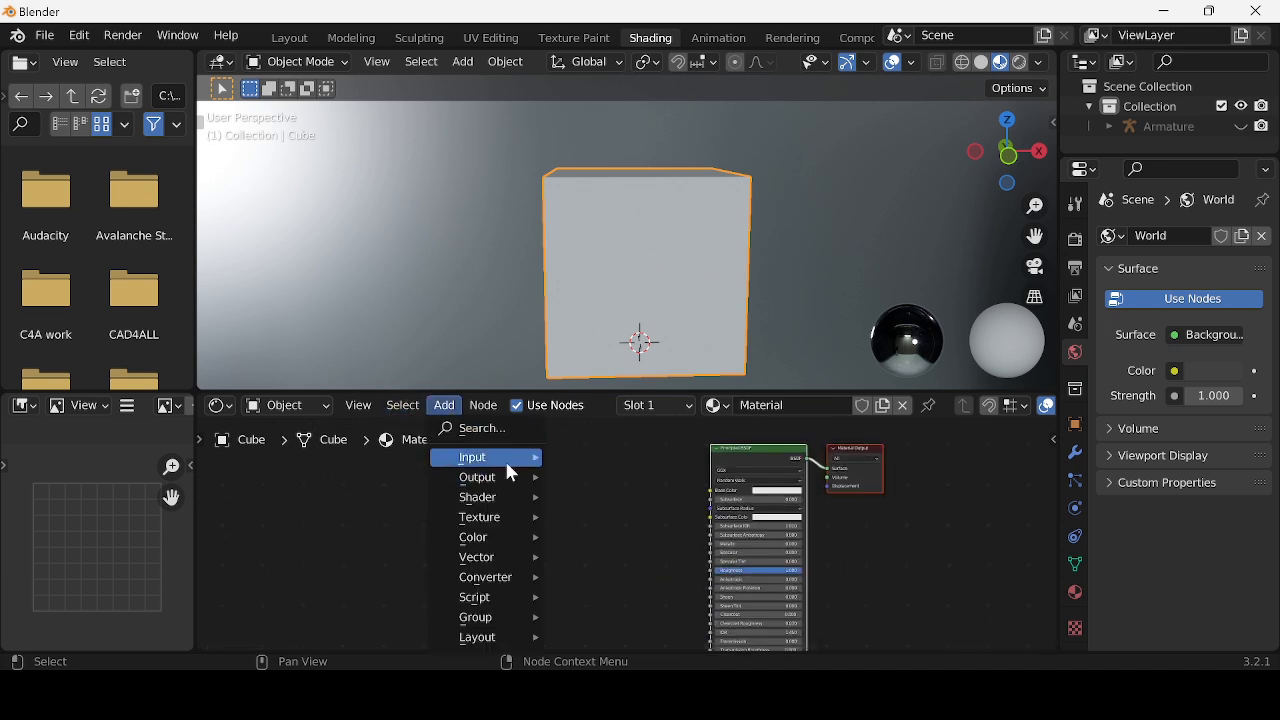
pyautogui.moveTo(502, 519)
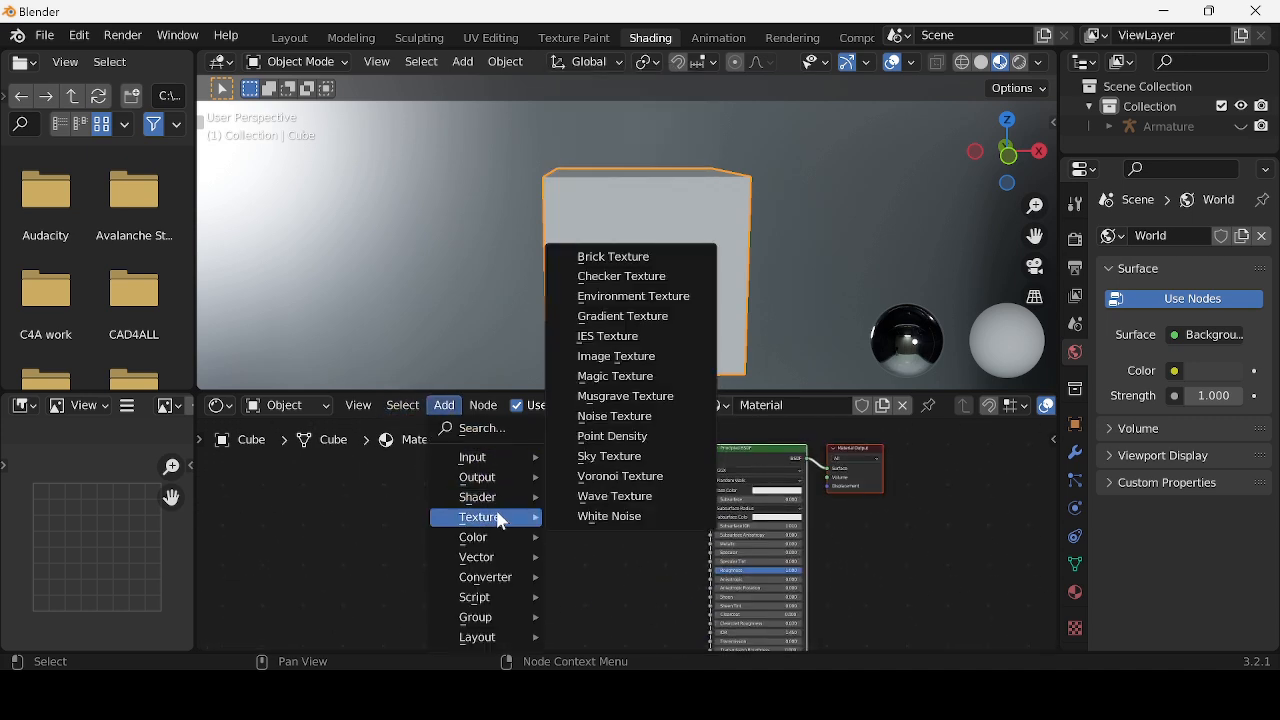
pyautogui.click(494, 432)
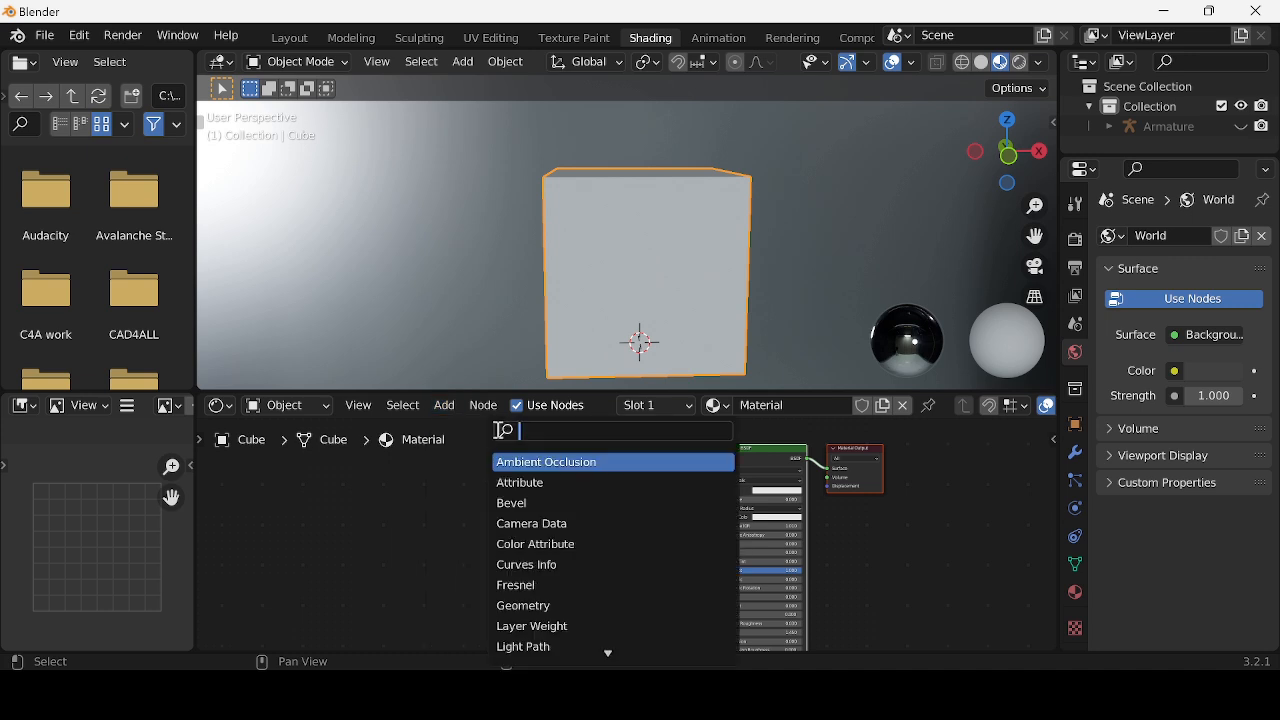
pyautogui.write('mix')
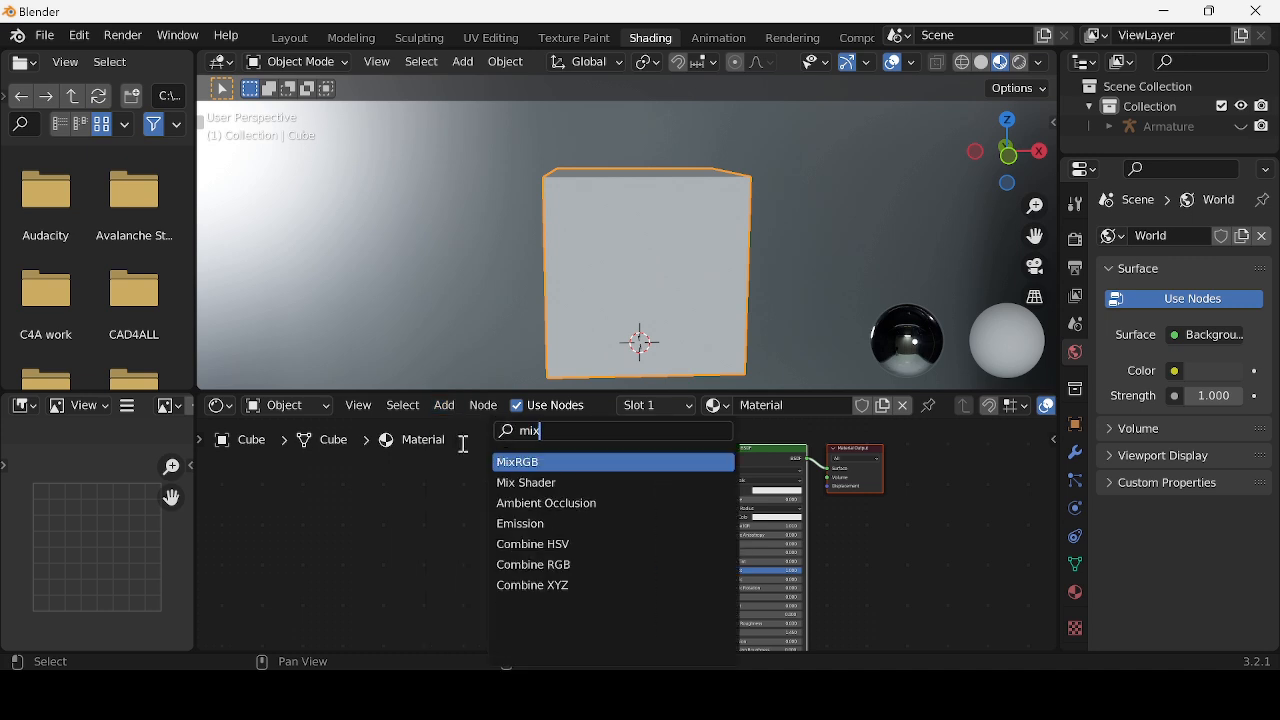
pyautogui.click(563, 460)
pyautogui.click(620, 555)
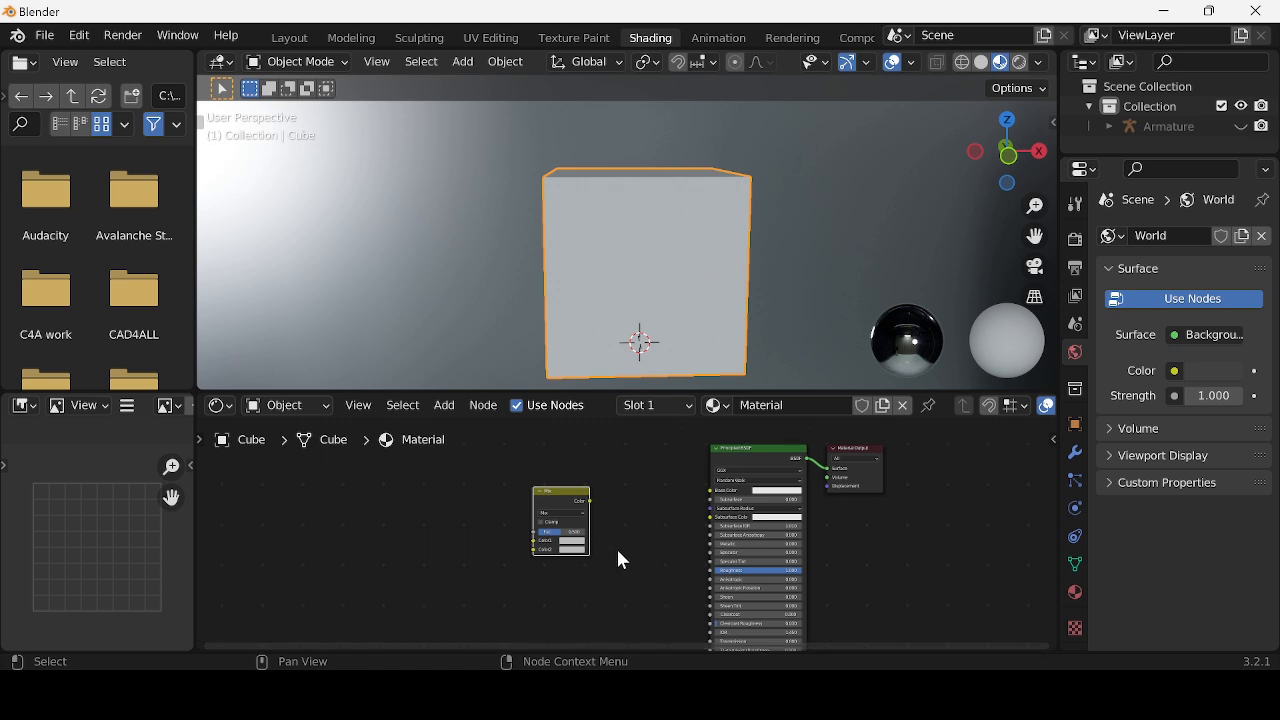
# - Connect the Mix node's Color output to the Principled BSDF's Base Color and reset its Fac to 0.500
pyautogui.scroll(2, 600, 555)
pyautogui.moveTo(571, 485); pyautogui.dragTo(752, 477)
pyautogui.scroll(2, 522, 513)
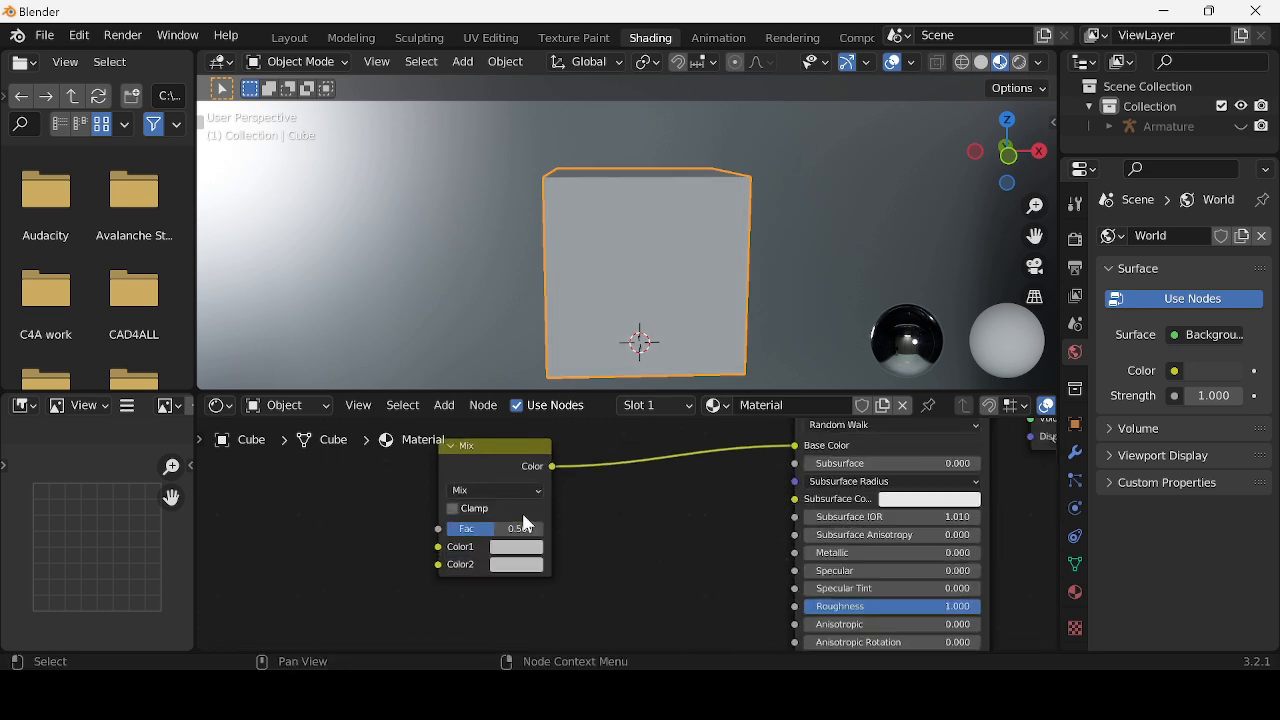
pyautogui.moveTo(510, 529); pyautogui.dragTo(580, 529)
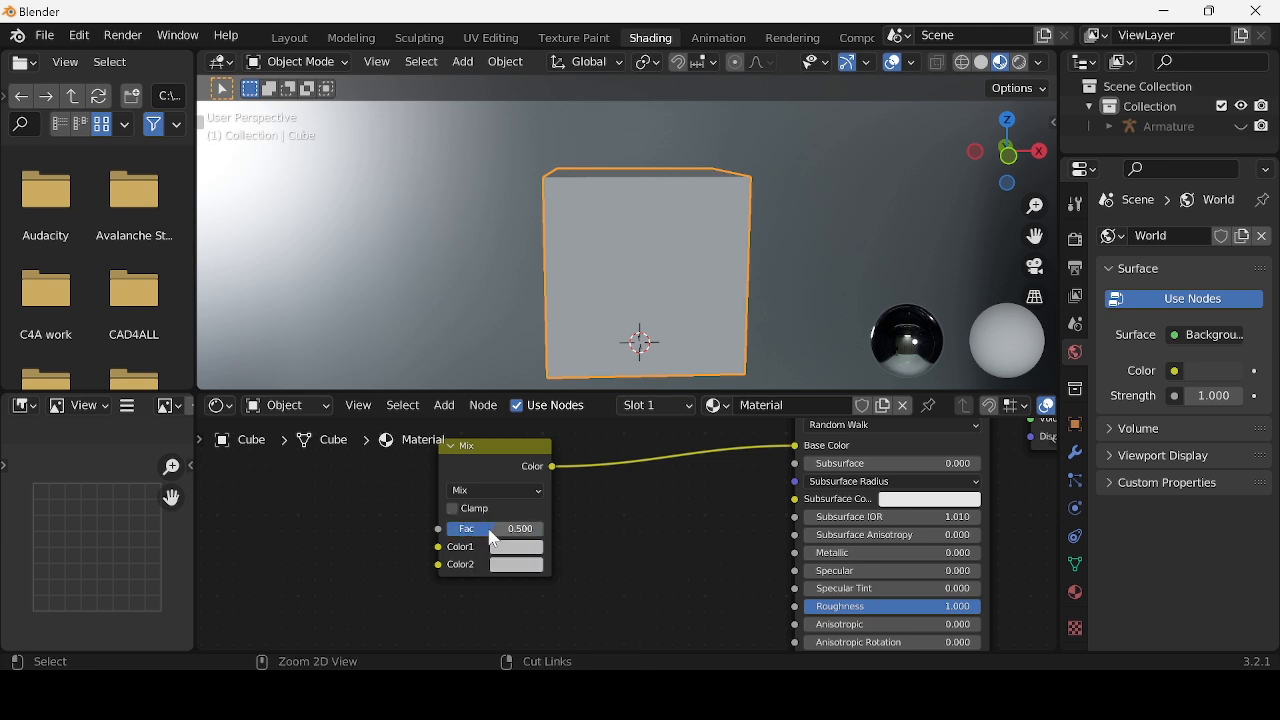
pyautogui.press('BackSpace')
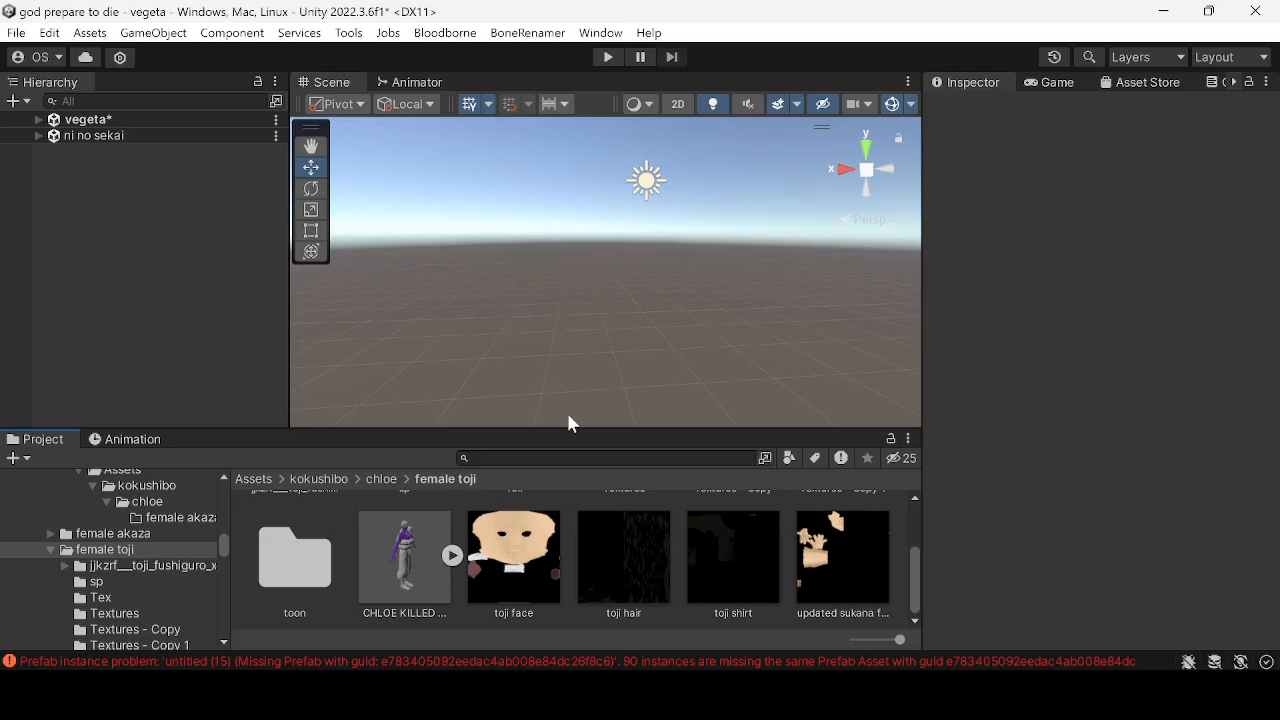
# - Browse the Unity project's asset folders, select the Textures folder inside female toji, and return to Blender
pyautogui.scroll(3, 519, 578)
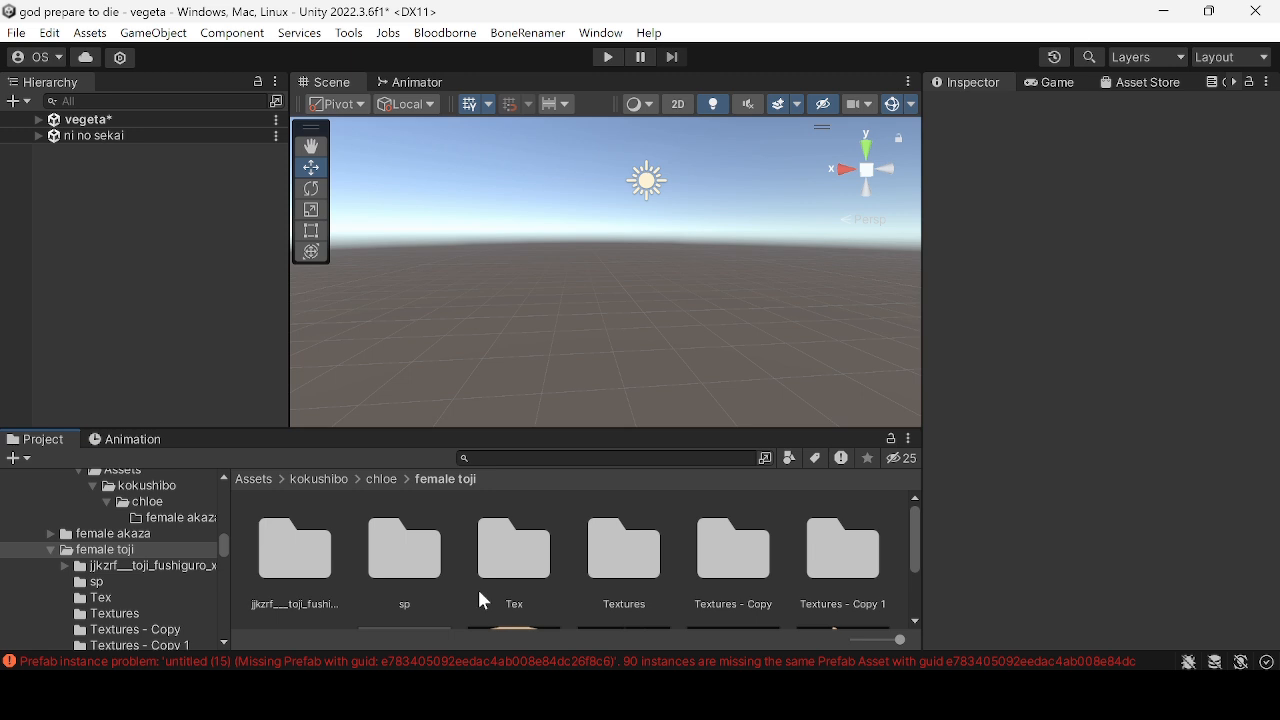
pyautogui.scroll(15, 150, 578)
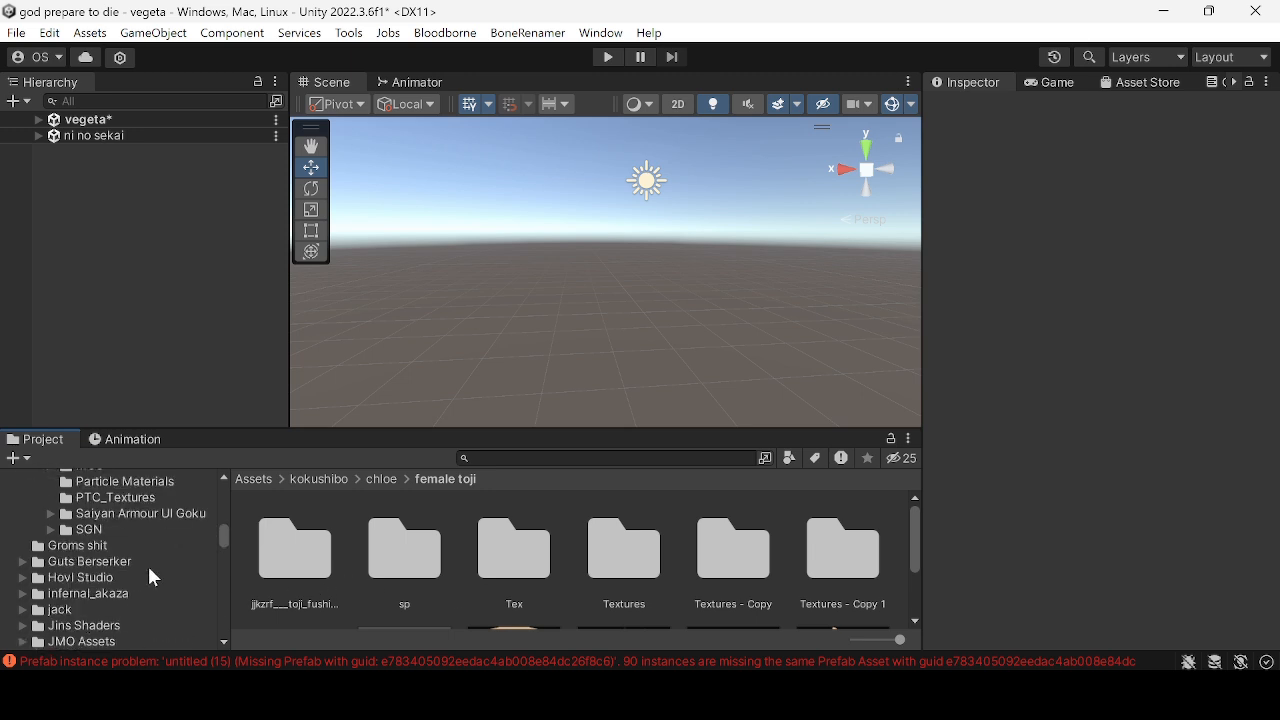
pyautogui.scroll(5, 152, 577)
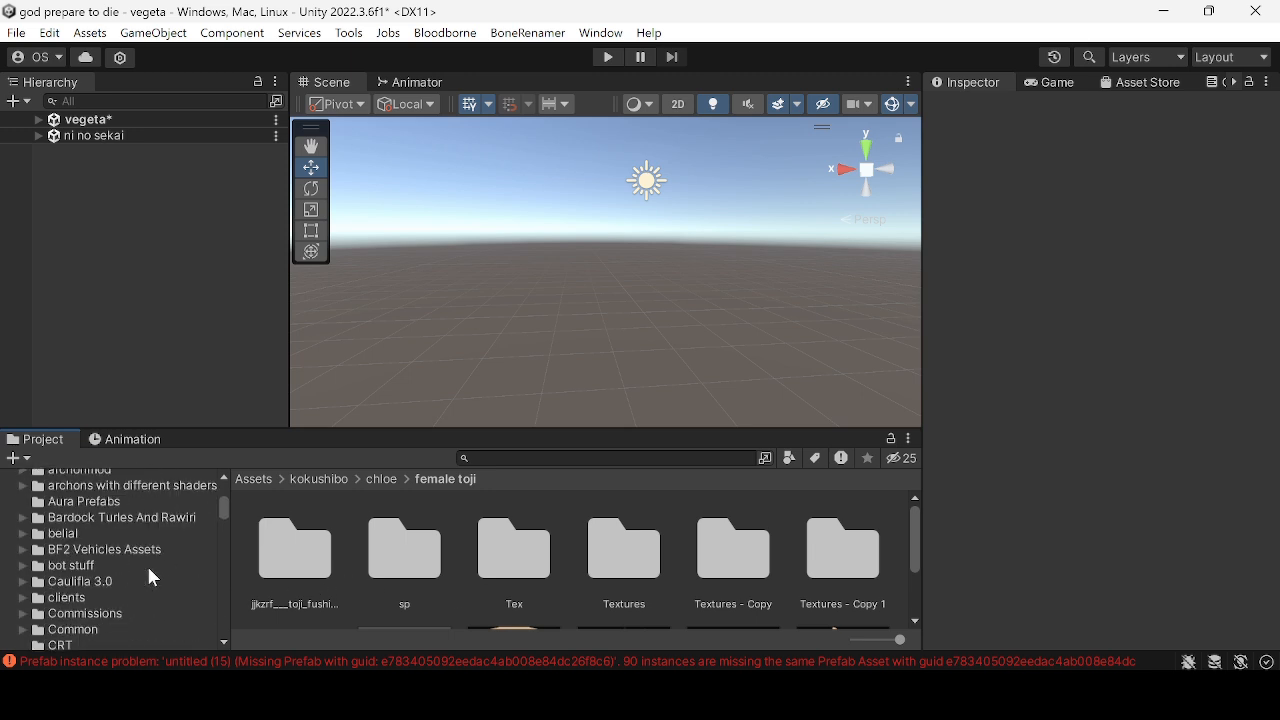
pyautogui.scroll(7, 146, 560)
pyautogui.scroll(-5, 144, 561)
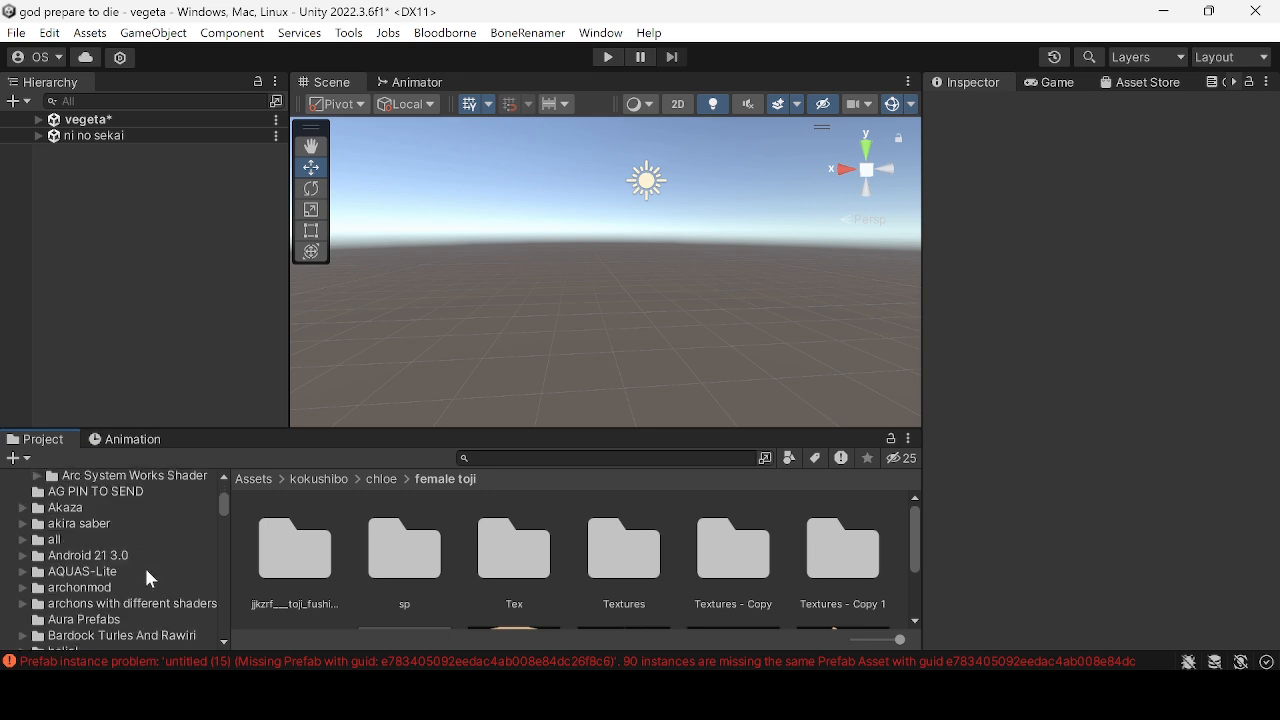
pyautogui.scroll(2, 144, 565)
pyautogui.scroll(-4, 145, 567)
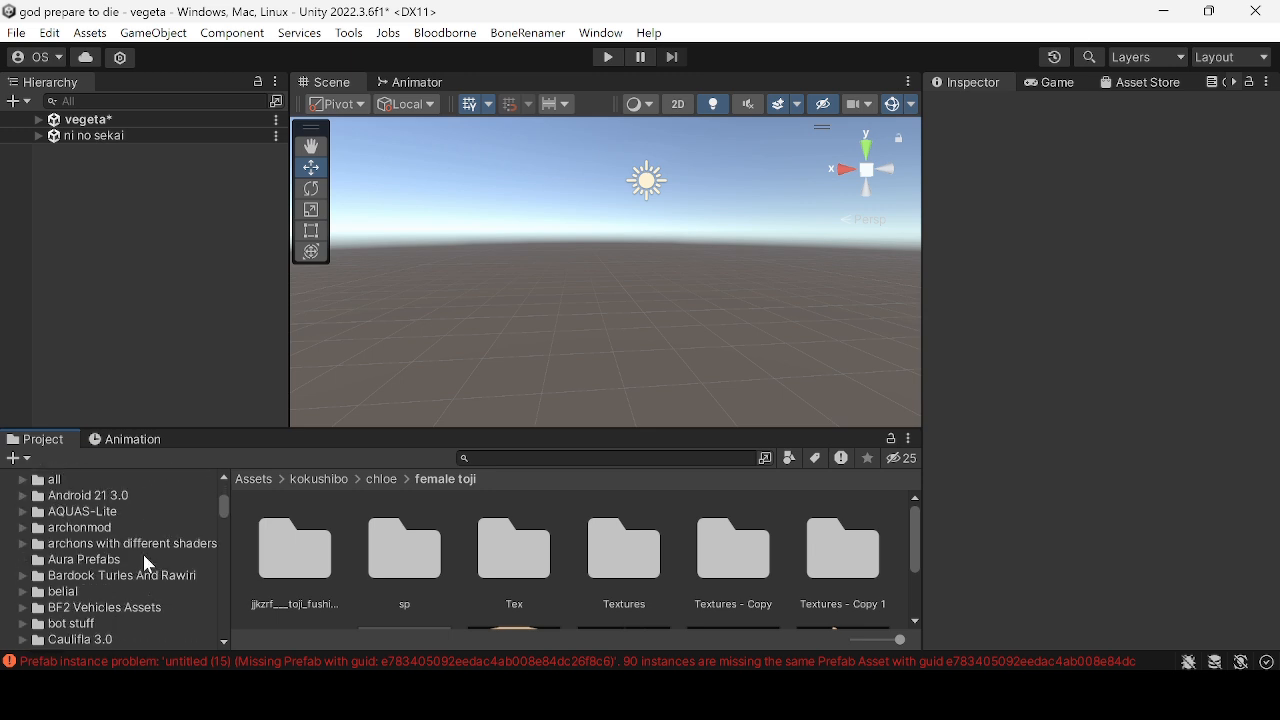
pyautogui.scroll(-4, 143, 554)
pyautogui.scroll(-8, 164, 602)
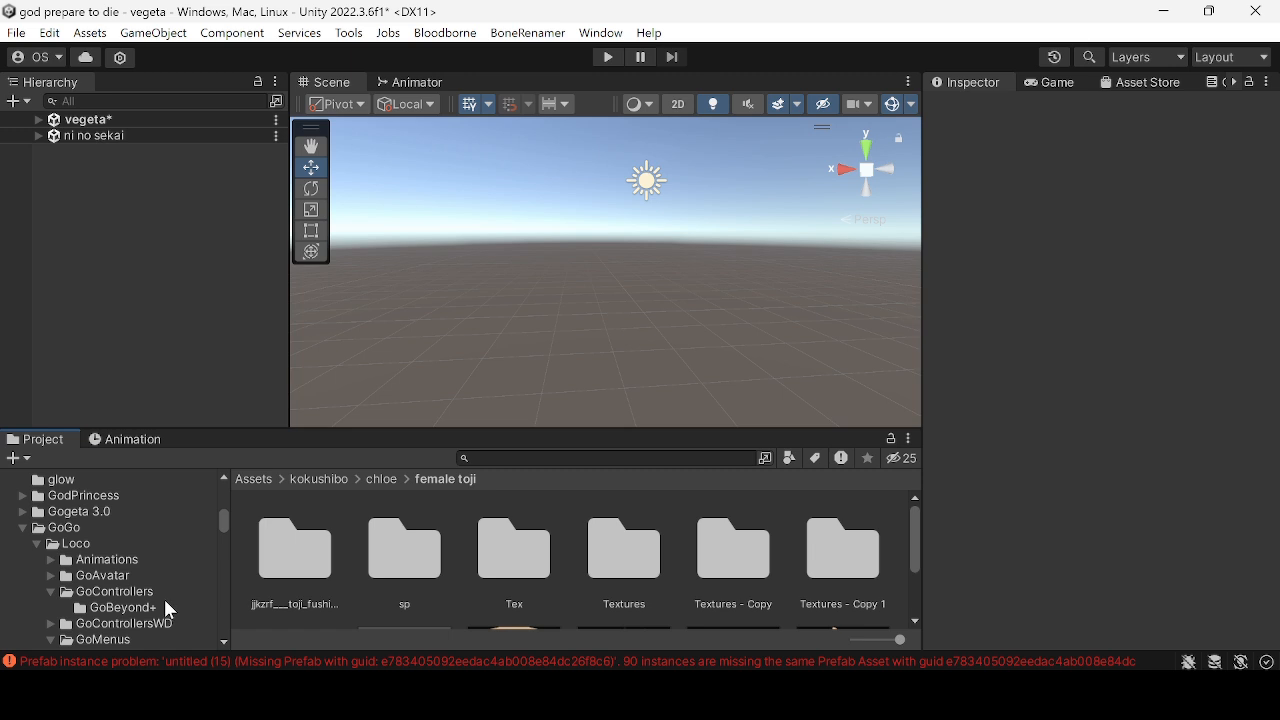
pyautogui.scroll(3, 119, 601)
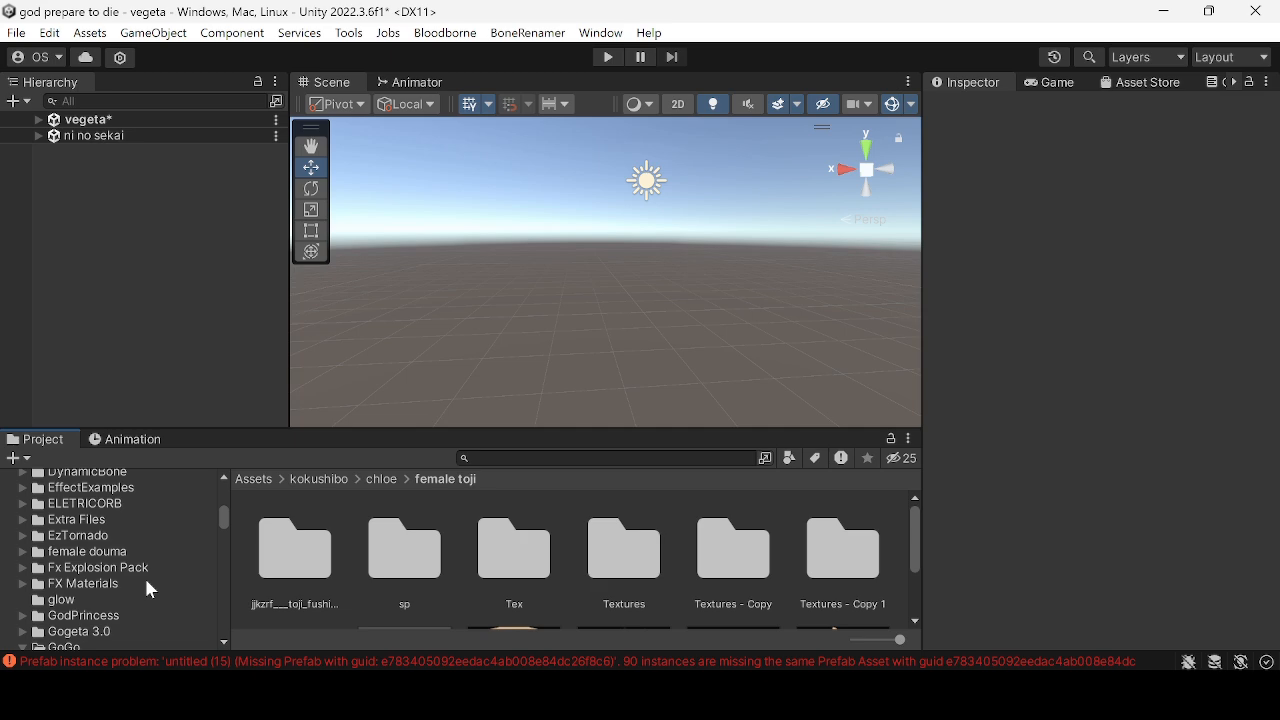
pyautogui.click(624, 550)
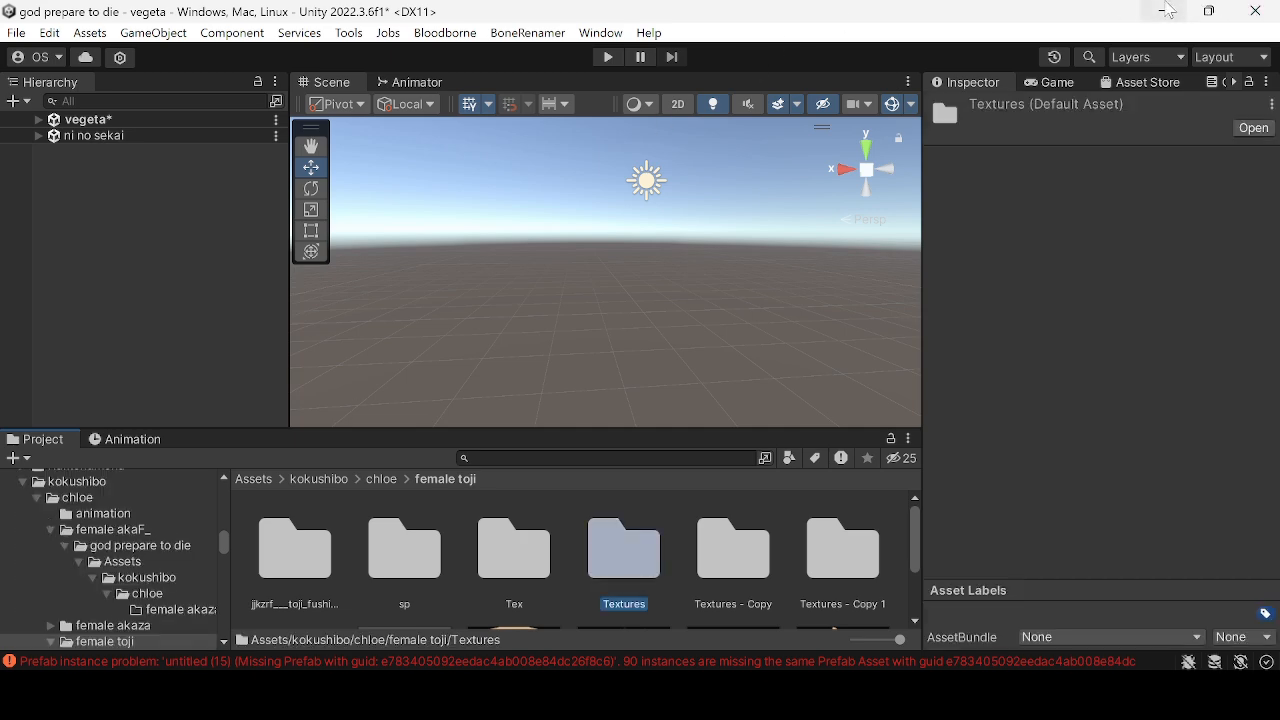
pyautogui.click(1166, 10)
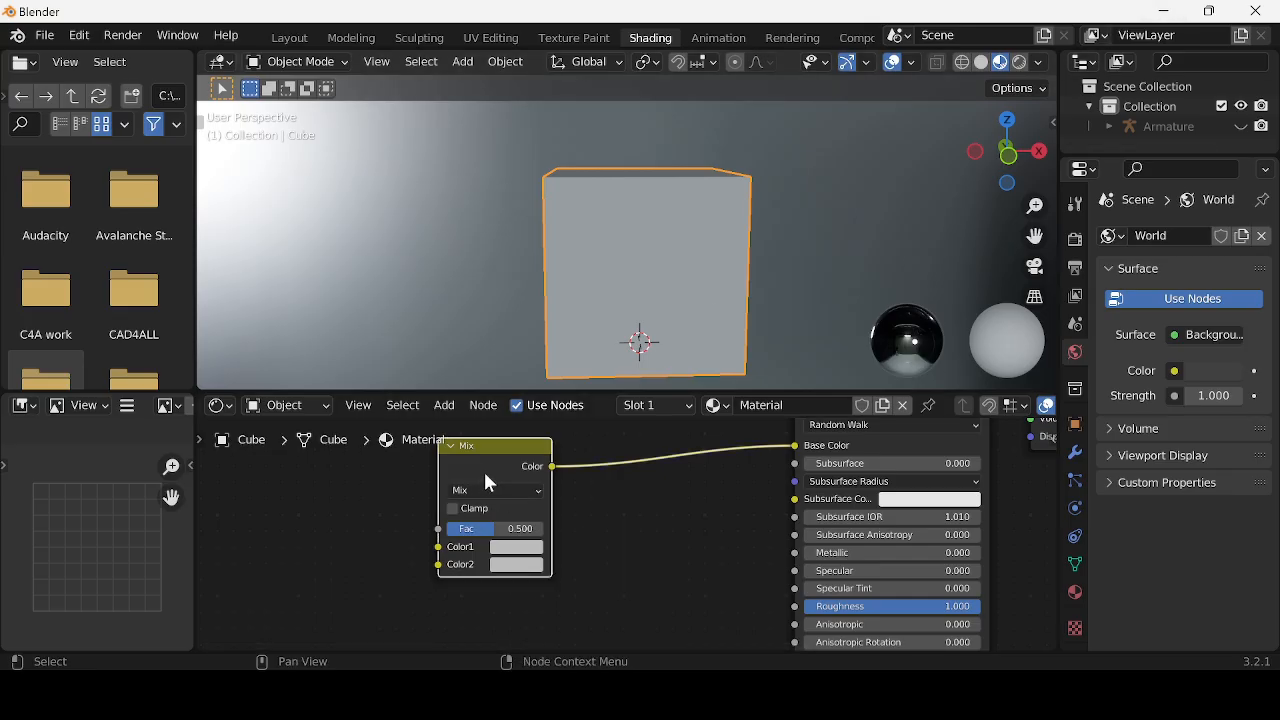
# - Delete the Mix node from the cube's material and return to the Layout workspace
pyautogui.press('Delete')
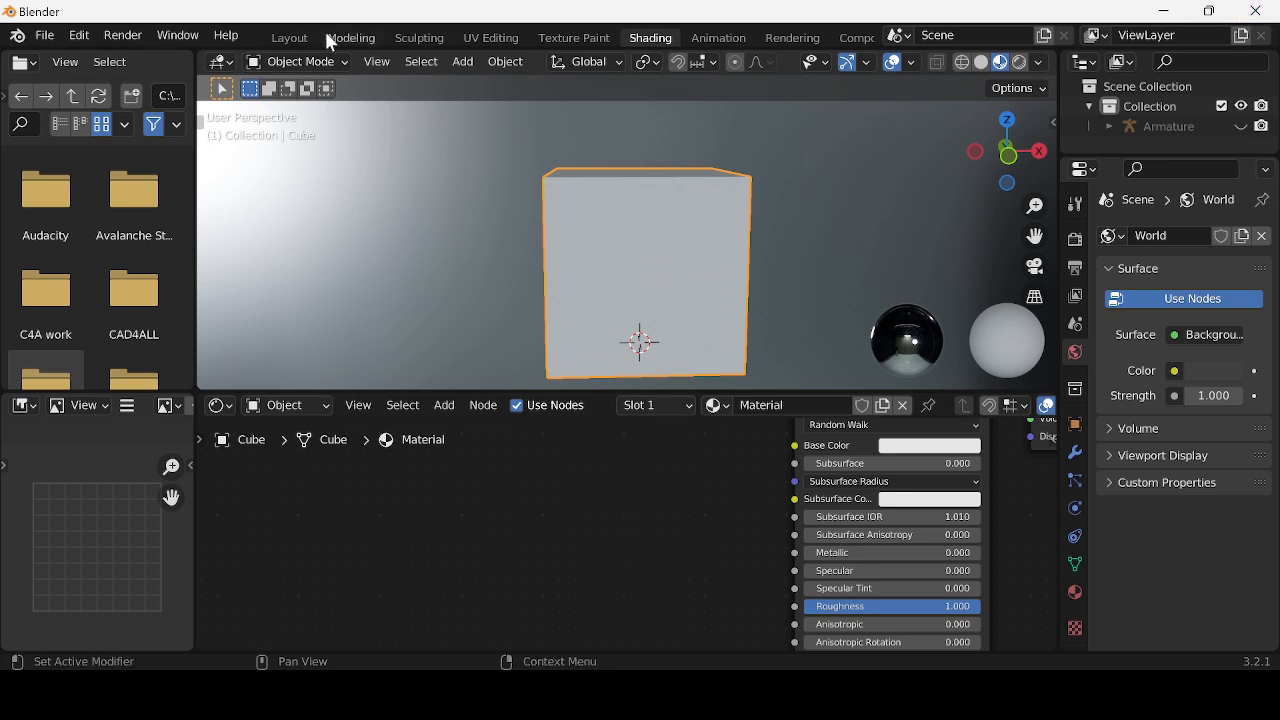
pyautogui.click(290, 38)
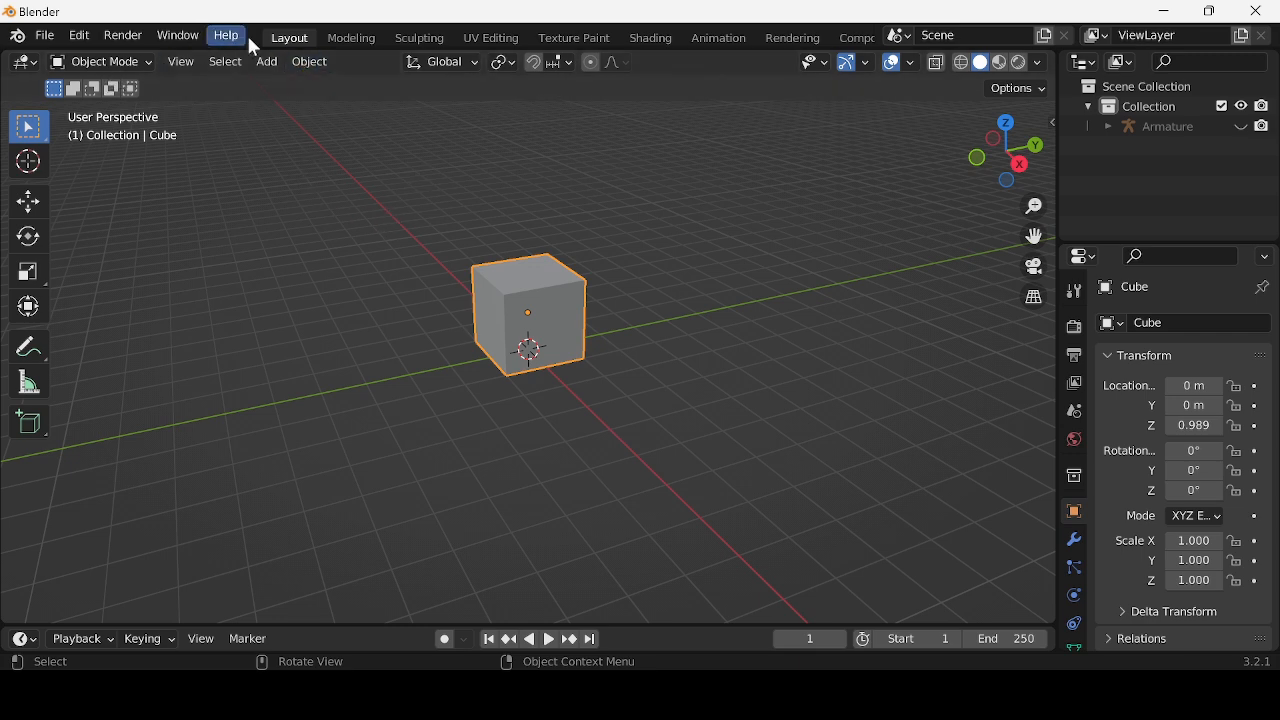
pyautogui.scroll(4, 455, 362)
pyautogui.moveTo(530, 368); pyautogui.dragTo(634, 386, button='middle')
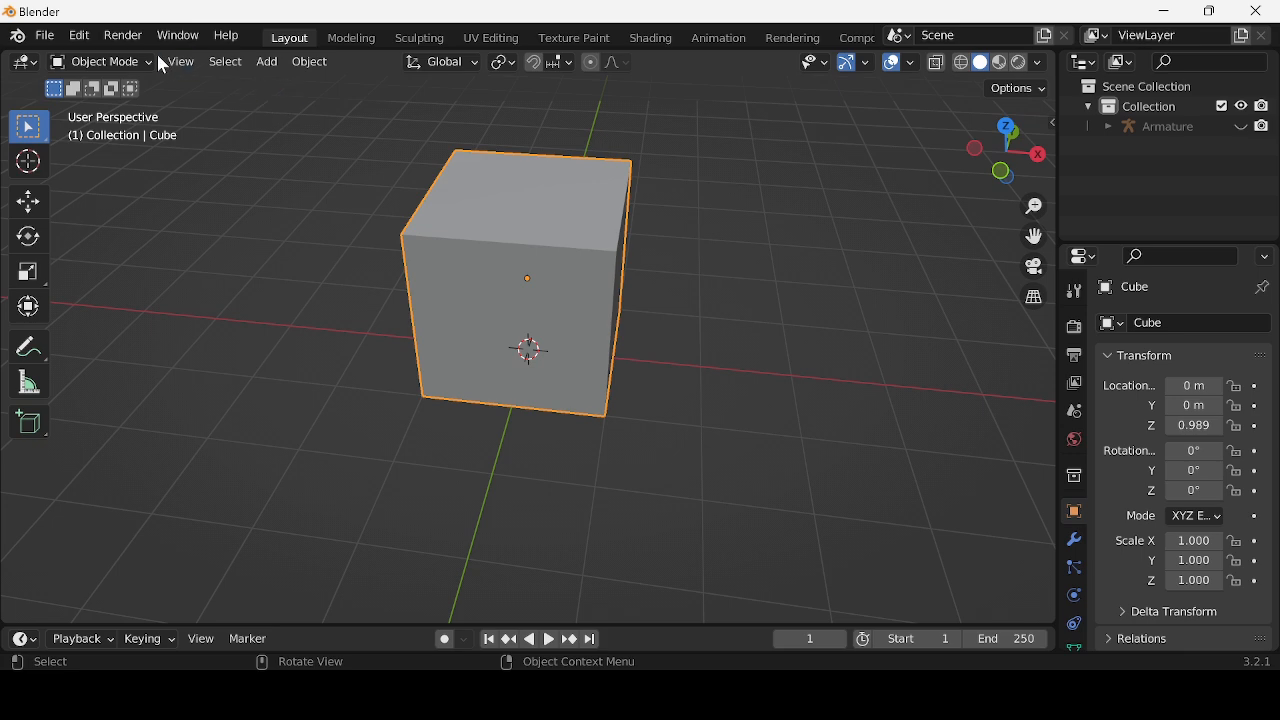
pyautogui.click(189, 66)
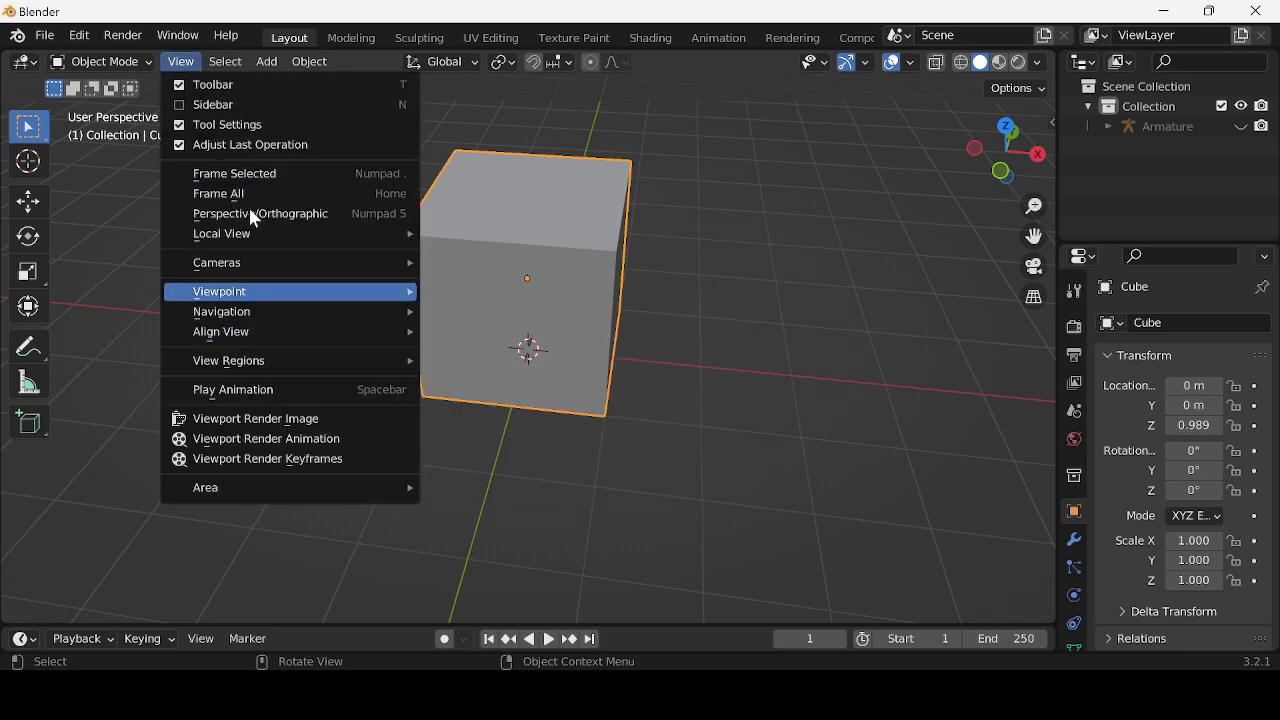
pyautogui.click(223, 60)
pyautogui.moveTo(268, 63)
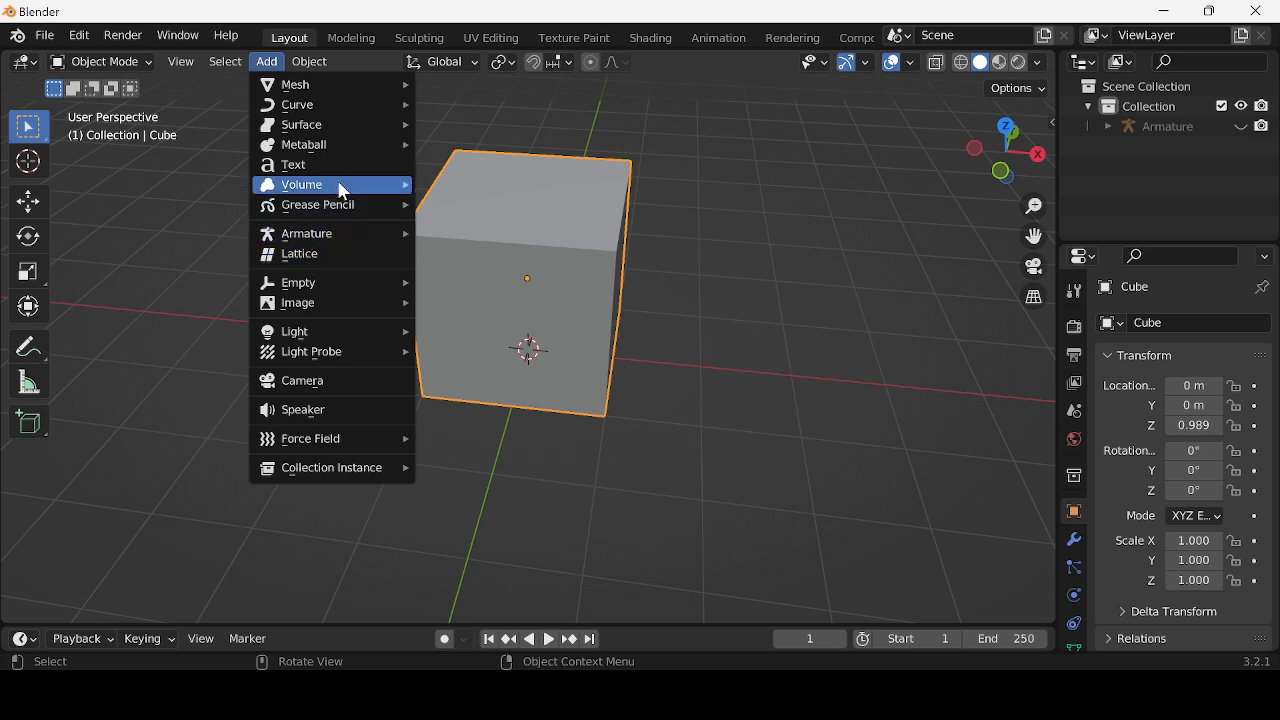
pyautogui.moveTo(333, 134)
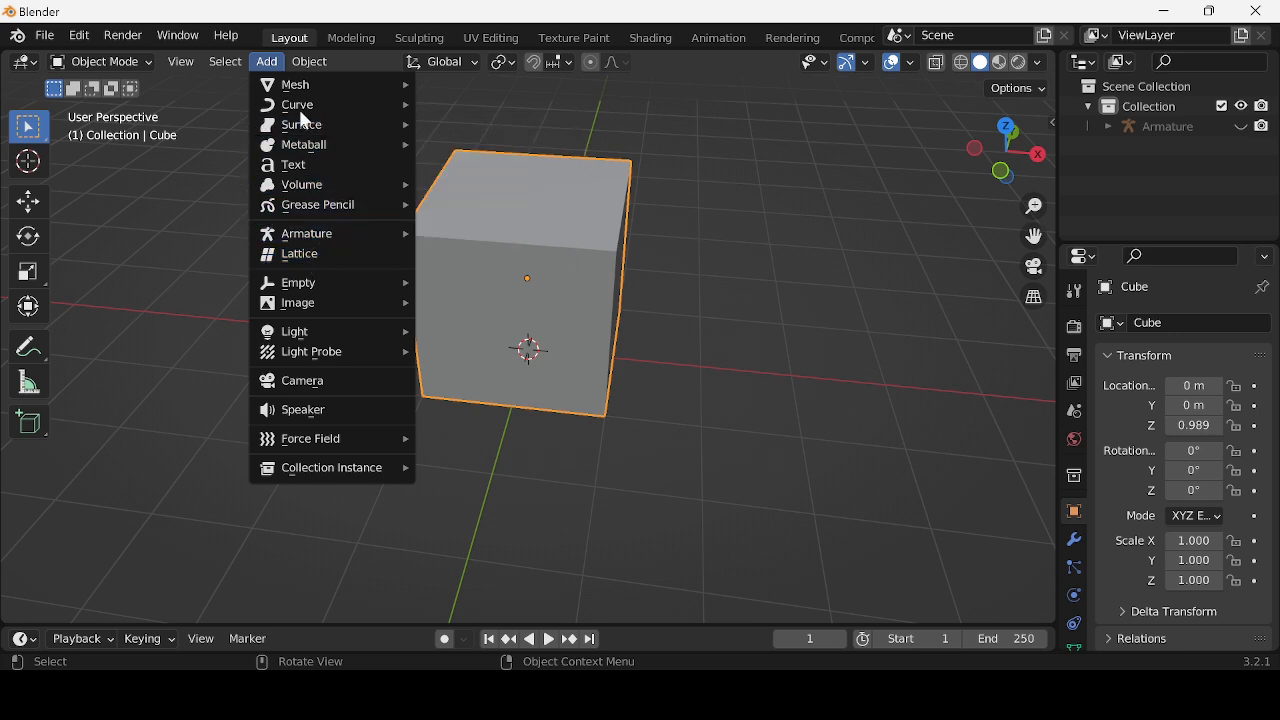
# - Switch the cube to Vertex Paint mode, try a red stroke across its front face, and undo the stroke
pyautogui.click(116, 60)
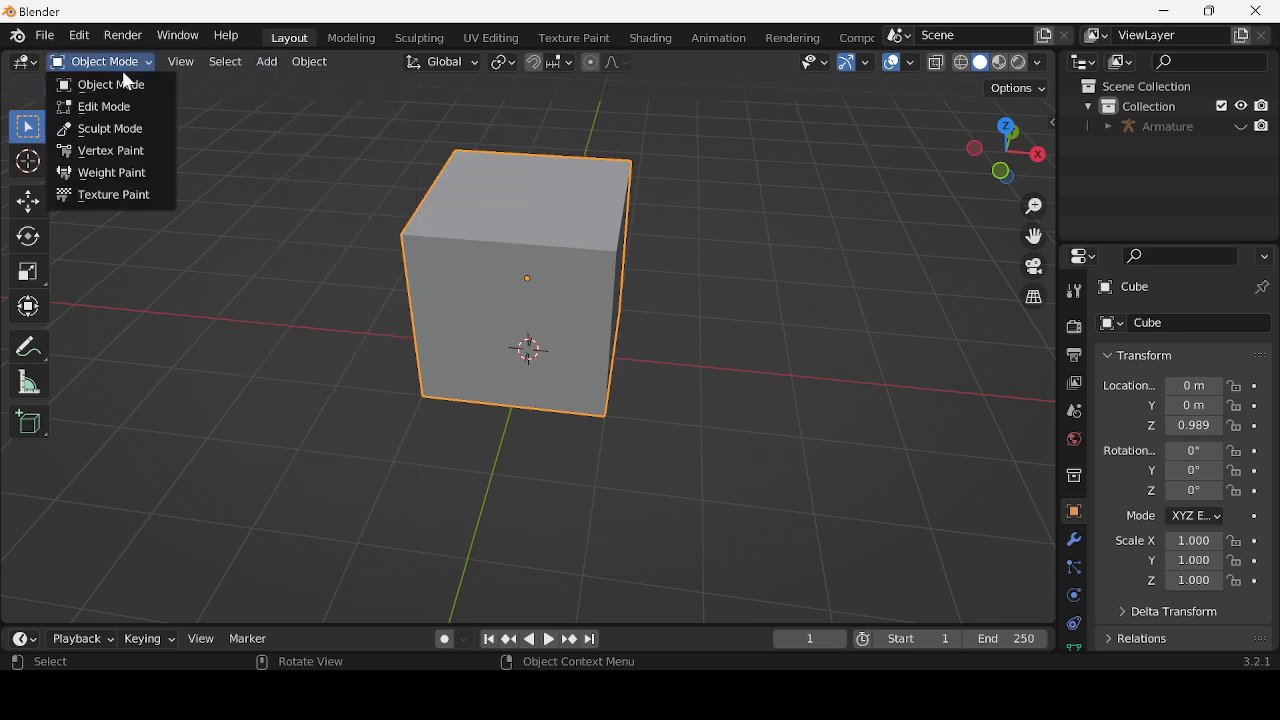
pyautogui.click(113, 155)
pyautogui.moveTo(466, 294)
pyautogui.mouseDown(button='middle')
pyautogui.moveTo(520, 304)
pyautogui.moveTo(531, 257)
pyautogui.mouseUp(button='middle')
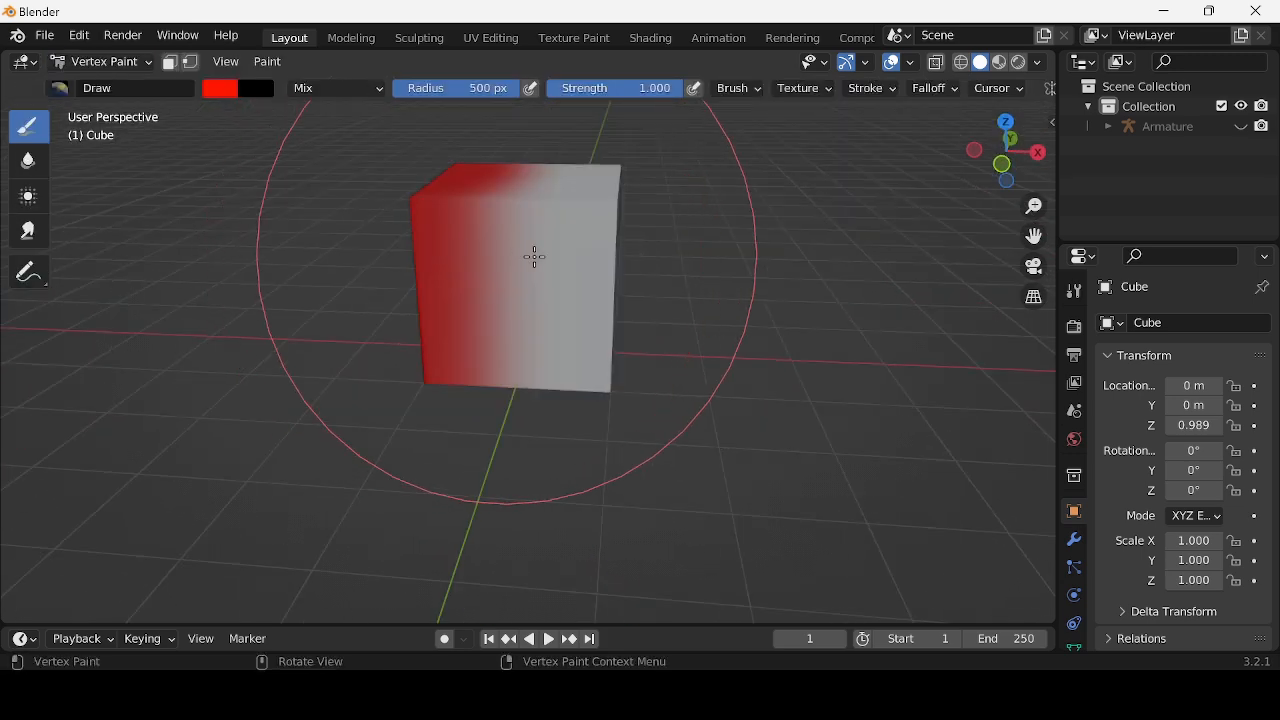
pyautogui.moveTo(531, 257); pyautogui.dragTo(523, 317)
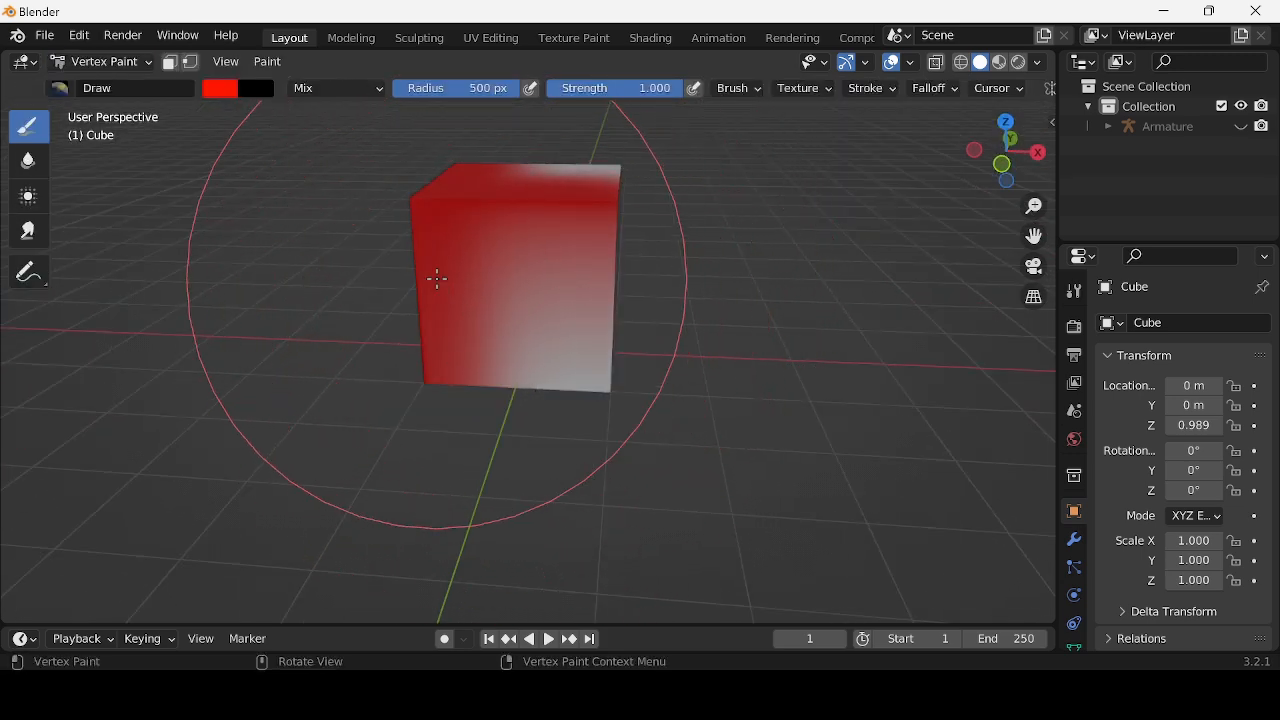
pyautogui.hotkey('ctrl', 'z')
pyautogui.moveTo(437, 277); pyautogui.dragTo(742, 247, button='middle')
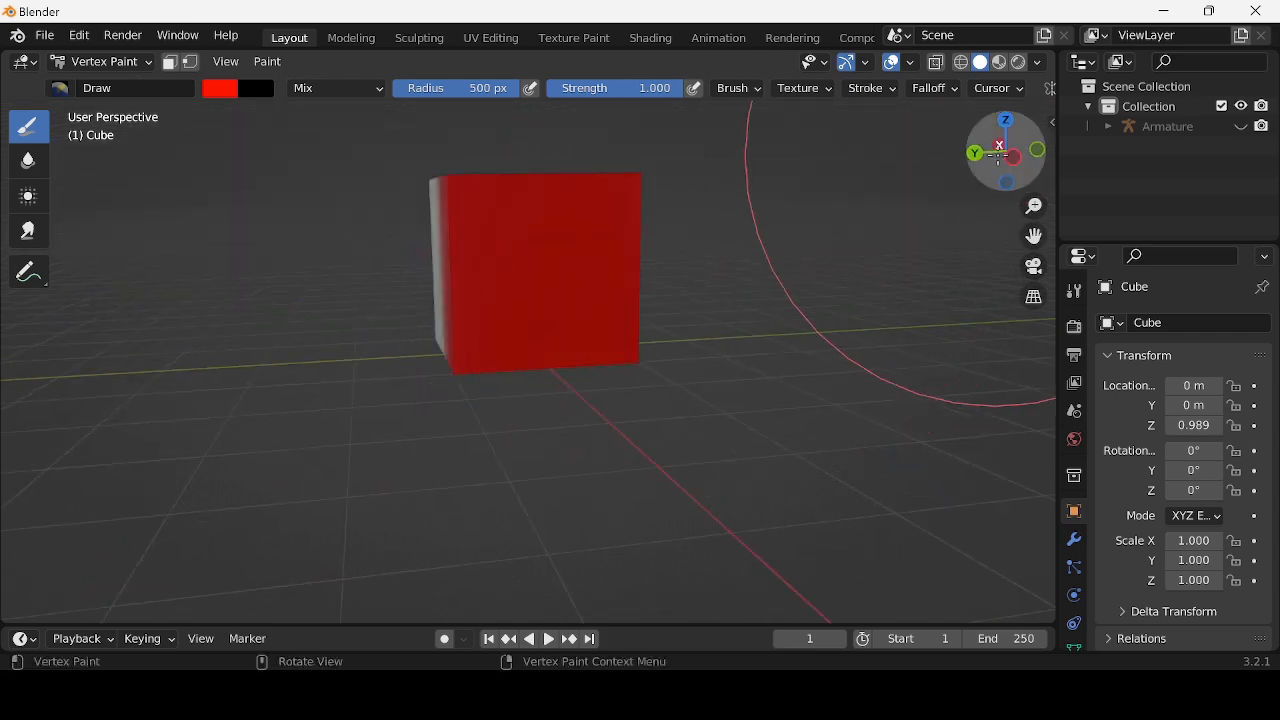
pyautogui.click(1011, 153)
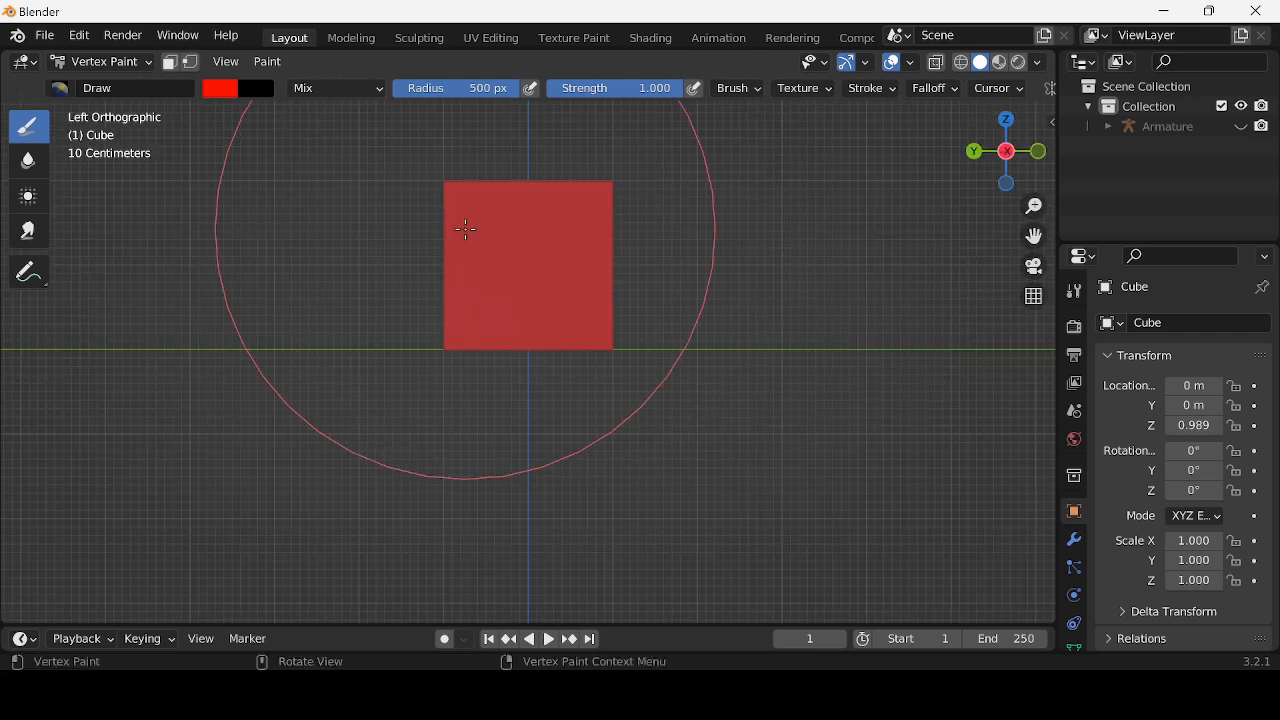
pyautogui.moveTo(468, 229); pyautogui.dragTo(626, 283, button='middle')
# - Save the scene as untitled.blend in the toji cosplay folder
pyautogui.click(47, 39)
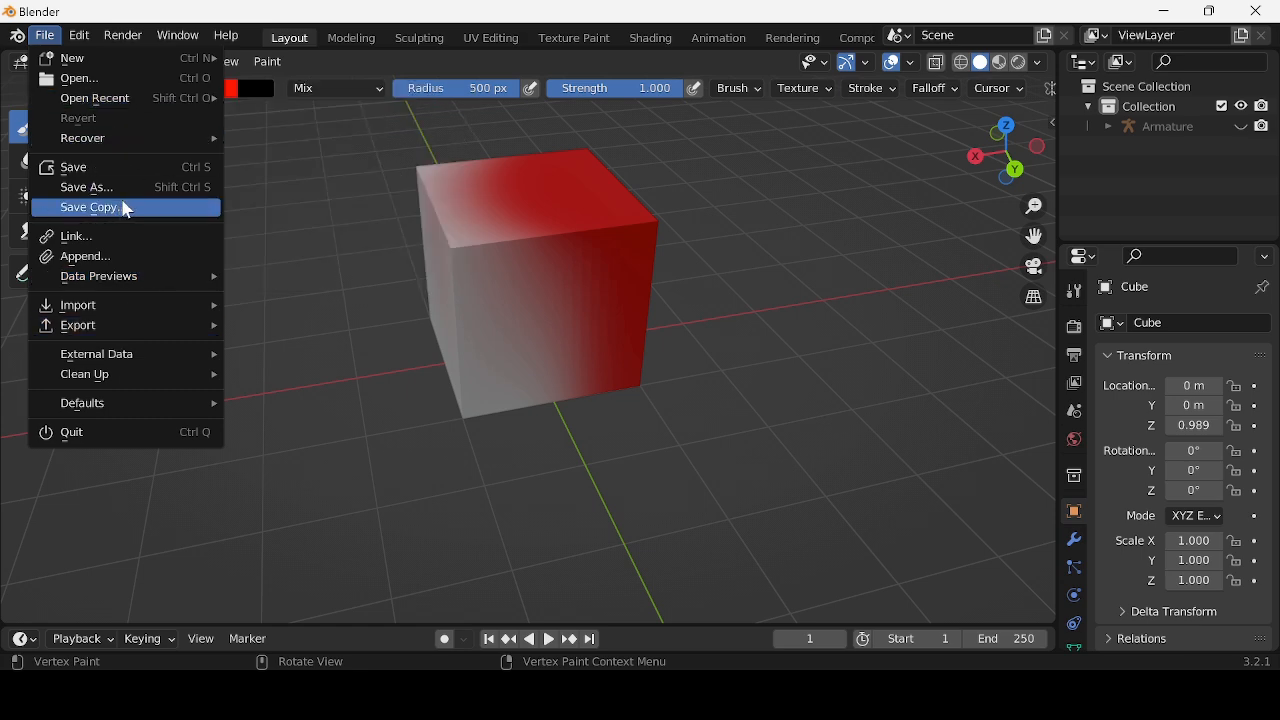
pyautogui.click(148, 170)
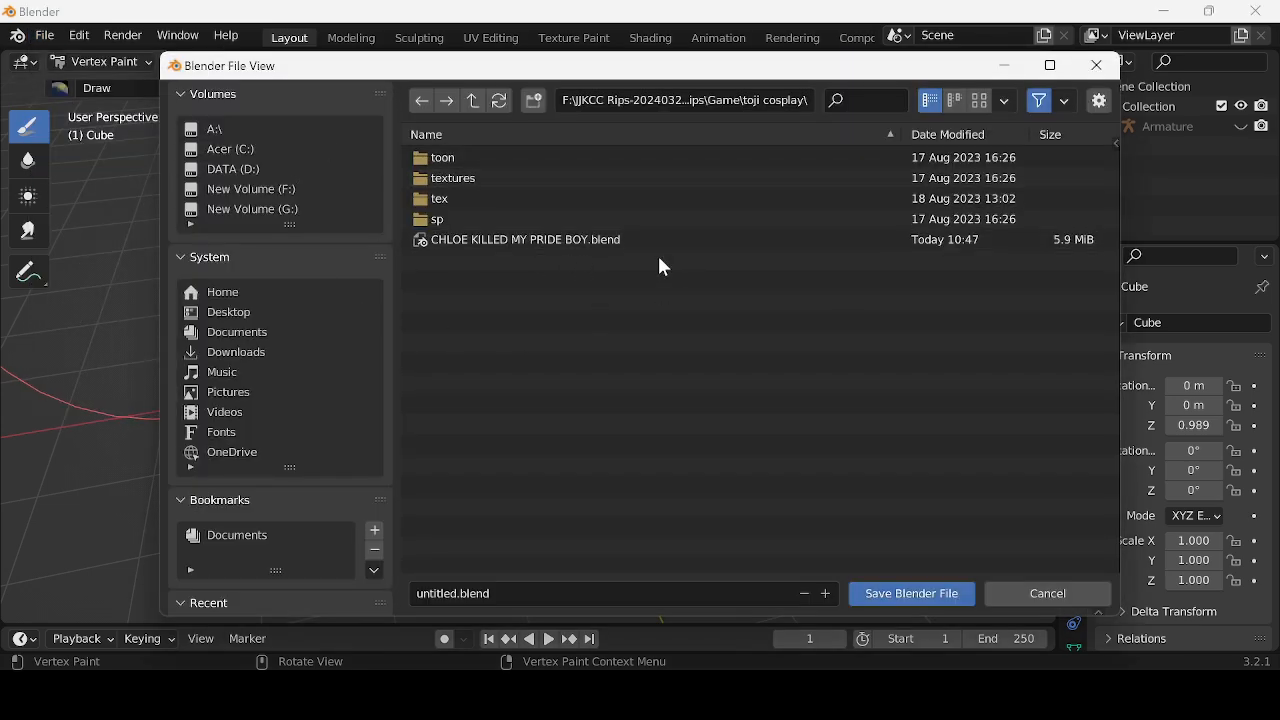
pyautogui.click(948, 596)
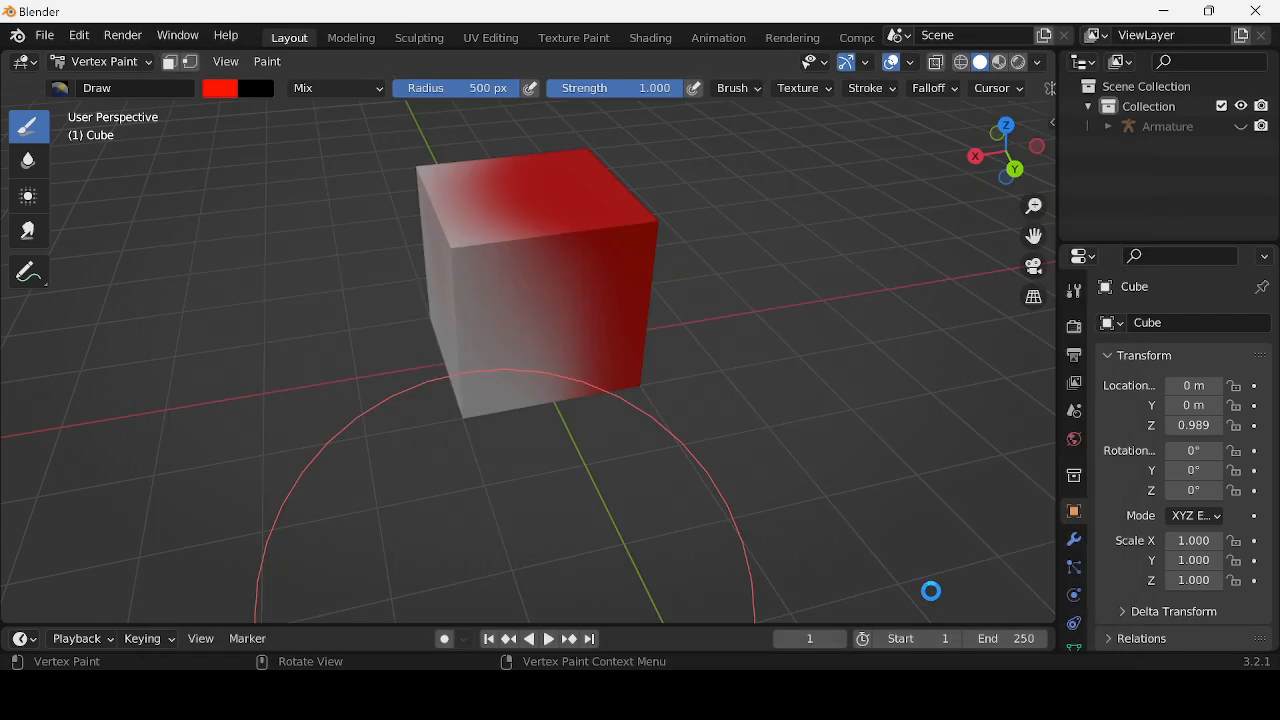
# - Switch to the Unity project and open the chloe asset folder, going to the end of its contents
pyautogui.click(1166, 12)
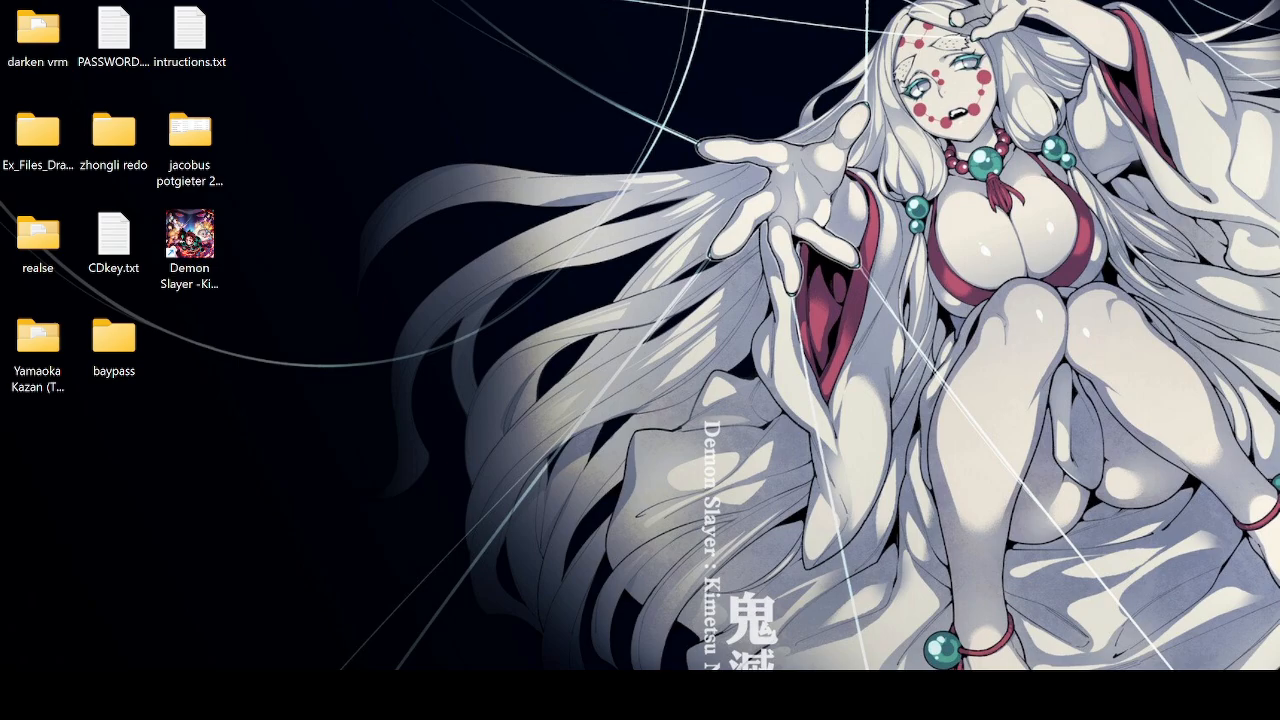
pyautogui.click(752, 696)
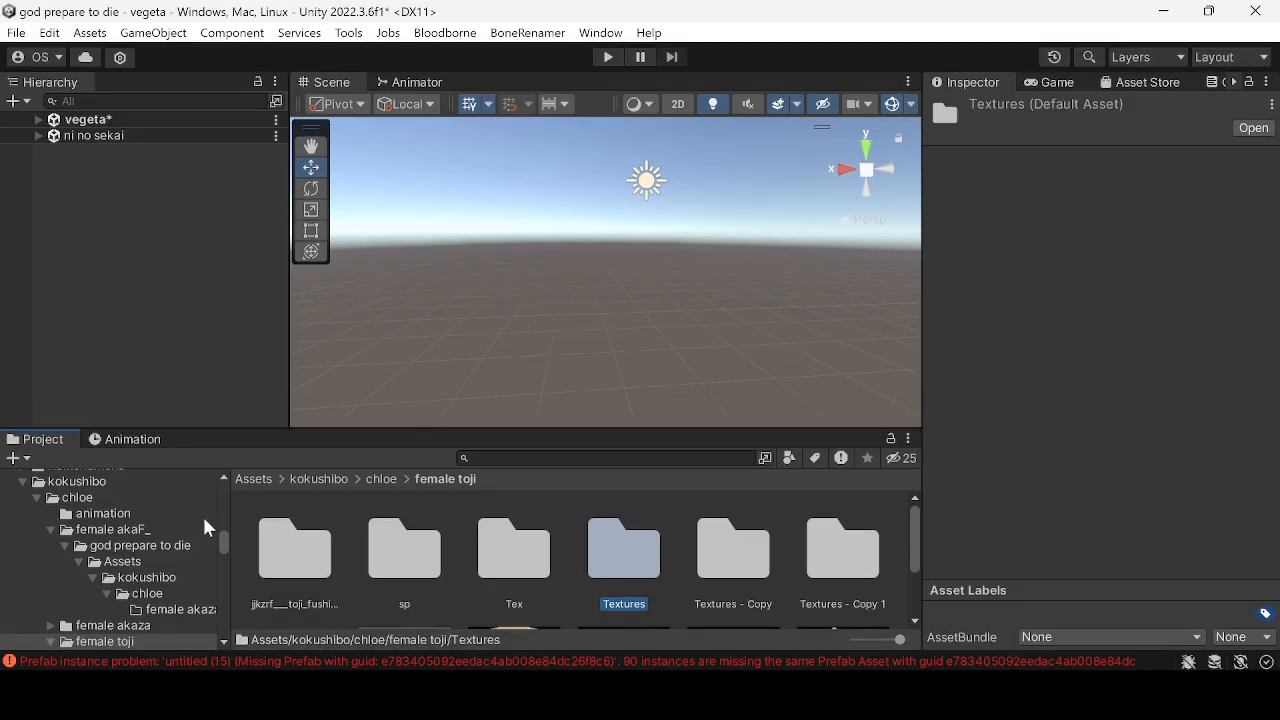
pyautogui.click(379, 484)
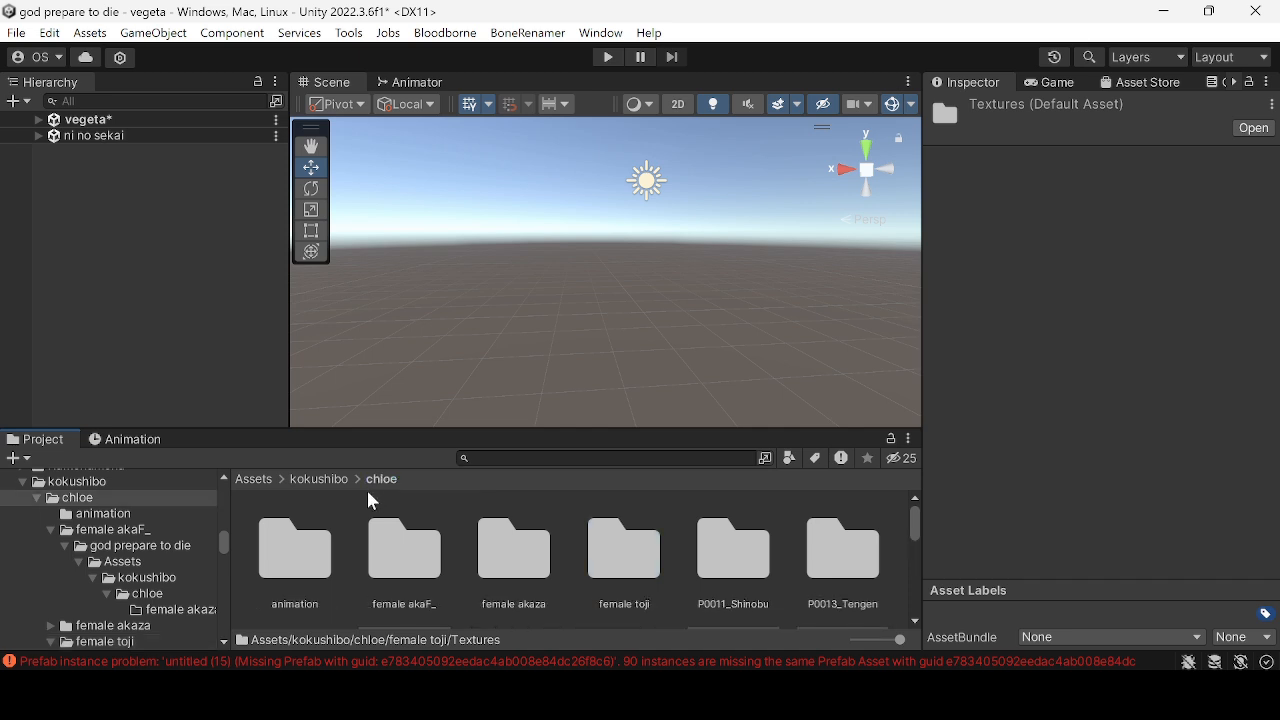
pyautogui.scroll(-5, 355, 525)
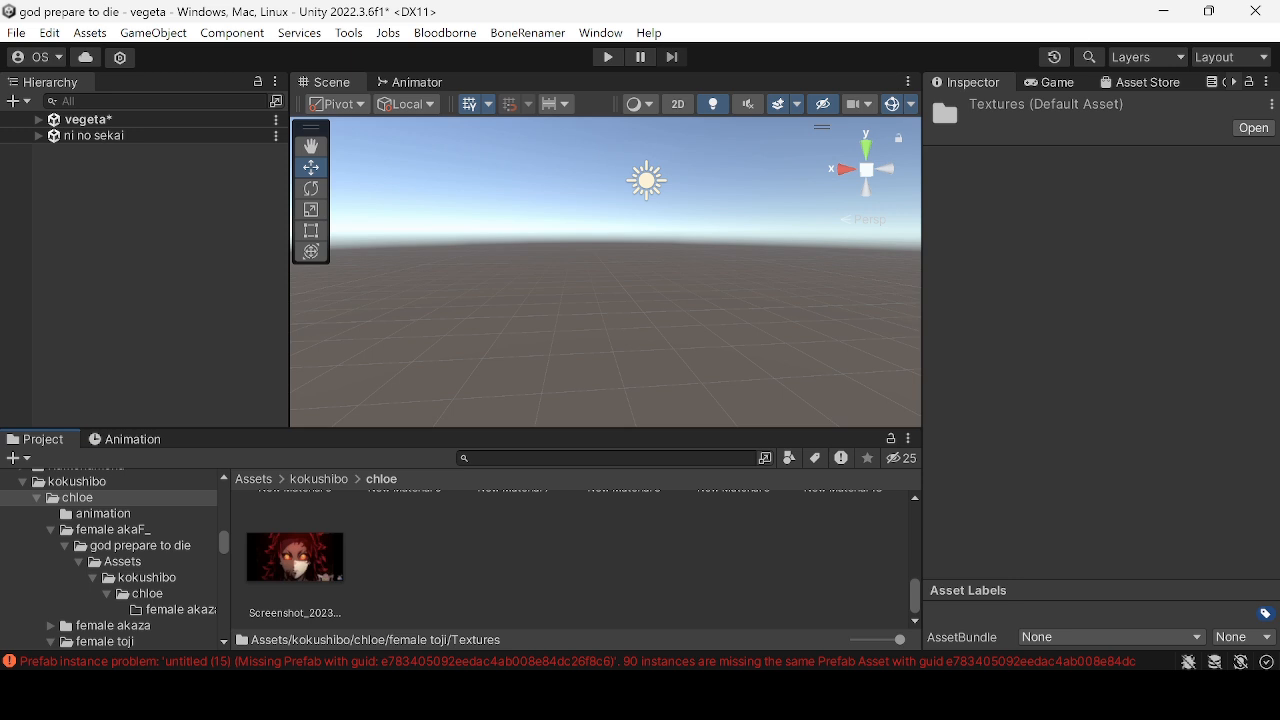
# - Look through the open File Explorer windows for the untitled cube model and import it into the chloe folder in Unity
pyautogui.hotkey('alt', 'Tab')
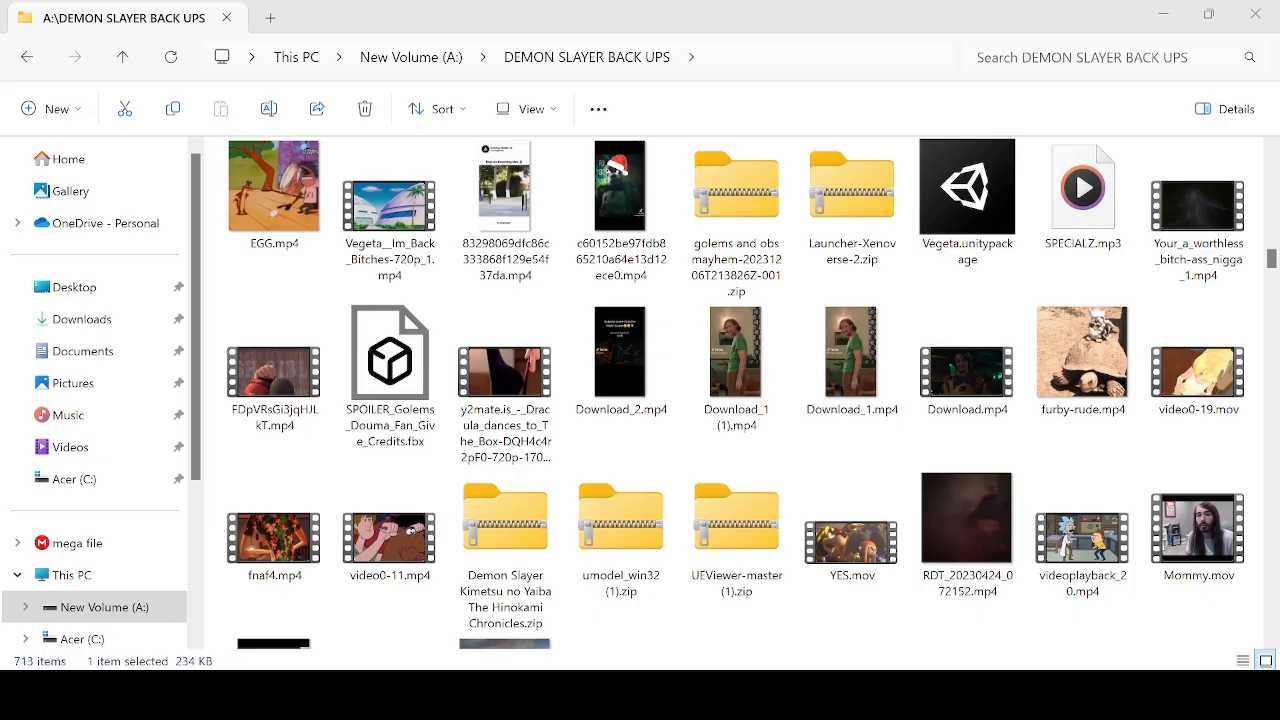
pyautogui.hotkey('alt', 'Tab')
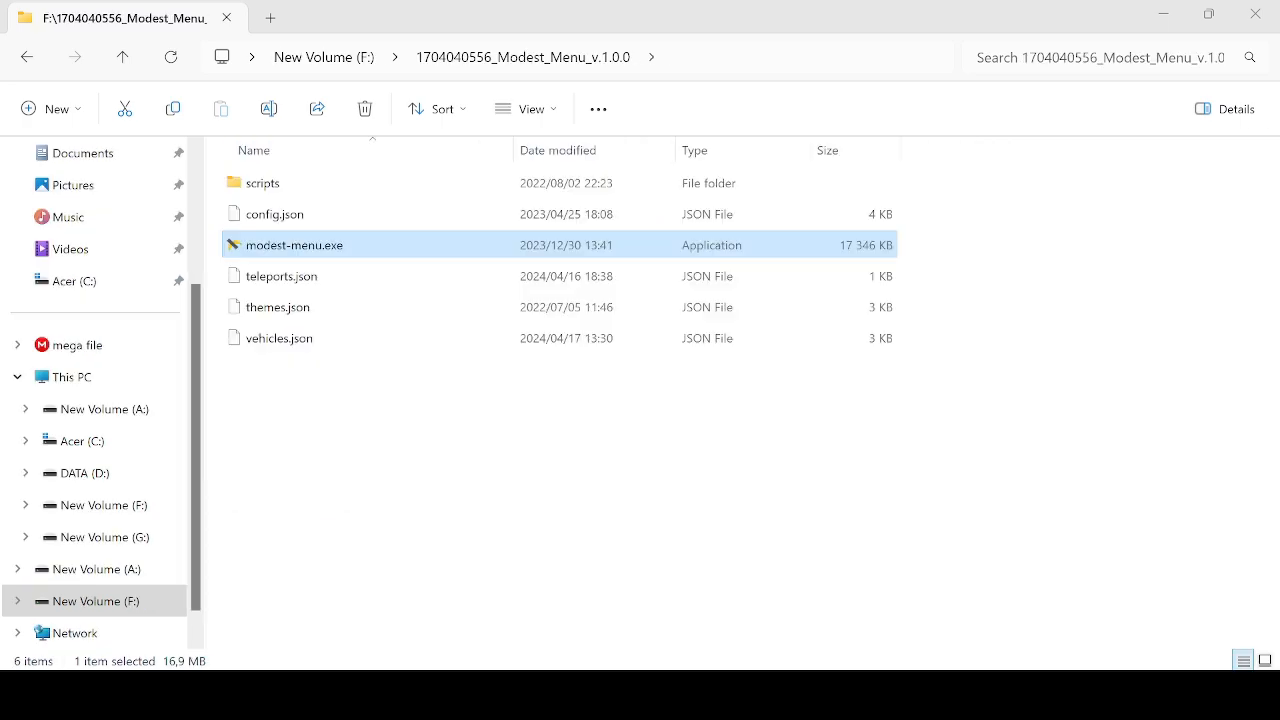
pyautogui.press('super+d')
pyautogui.hotkey('alt', 'Tab')
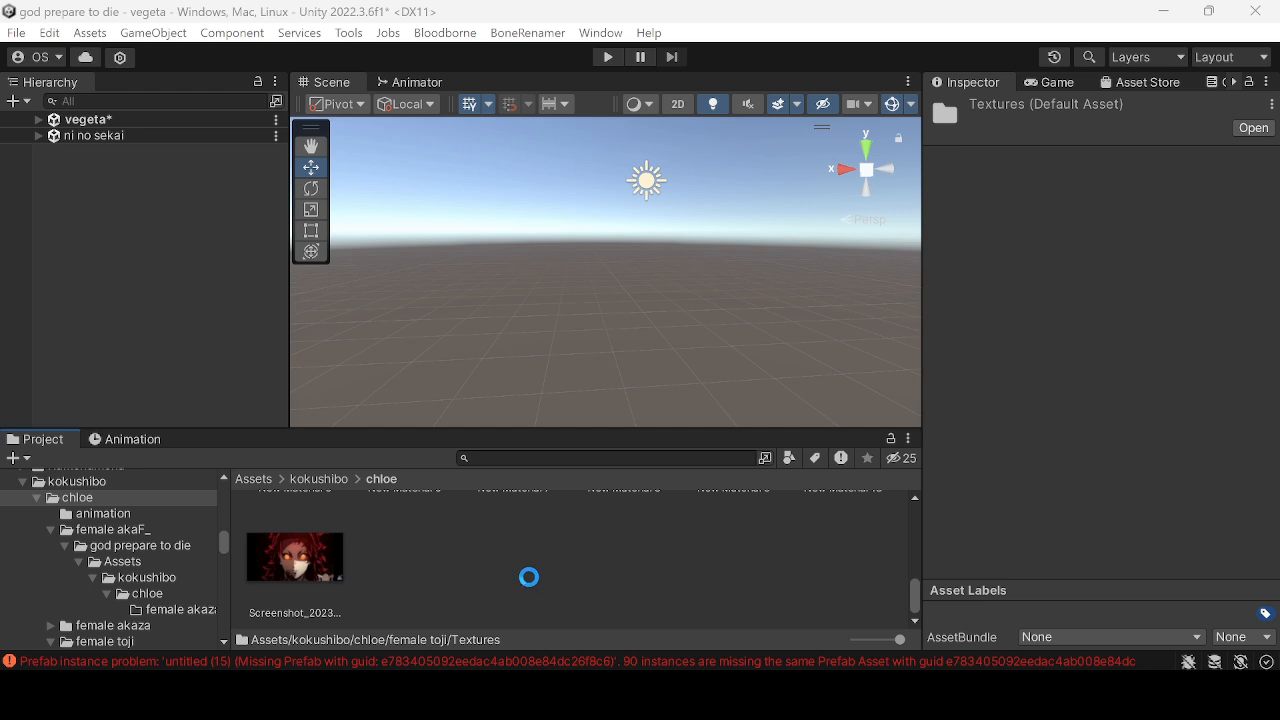
# - Create a new scene in the chloe folder and name it "female toji"
pyautogui.rightClick(579, 577)
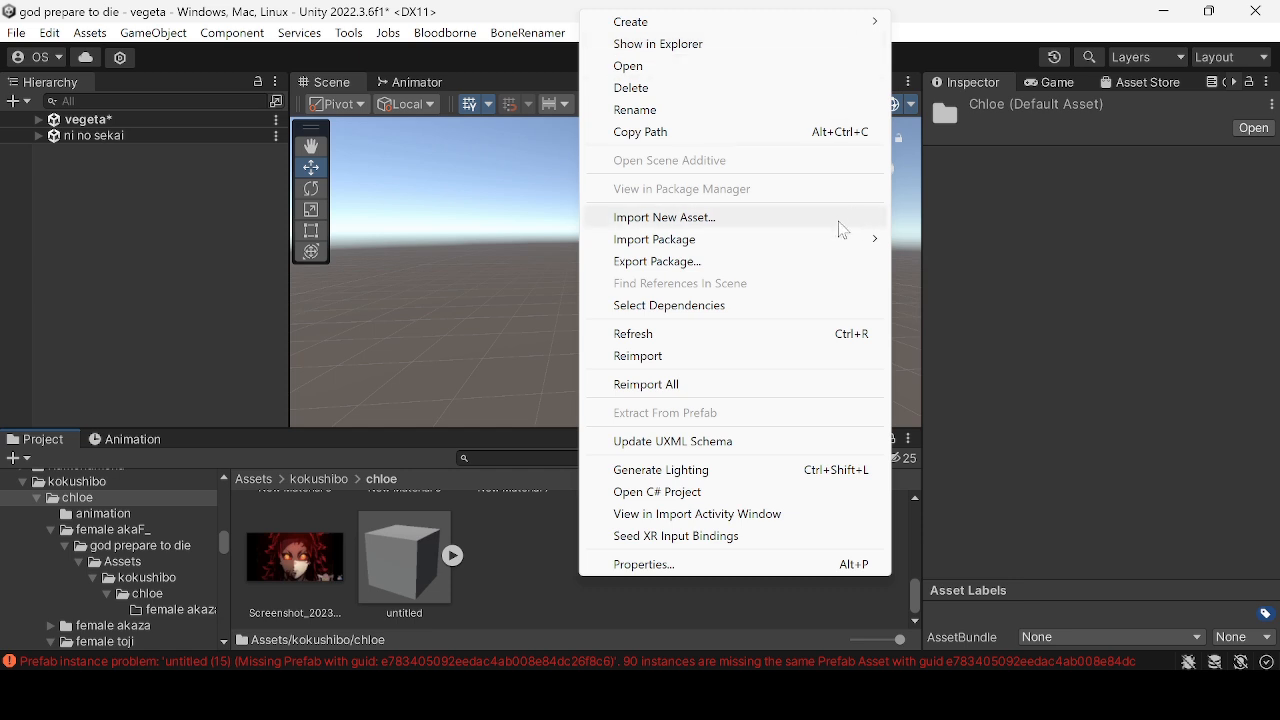
pyautogui.moveTo(853, 28)
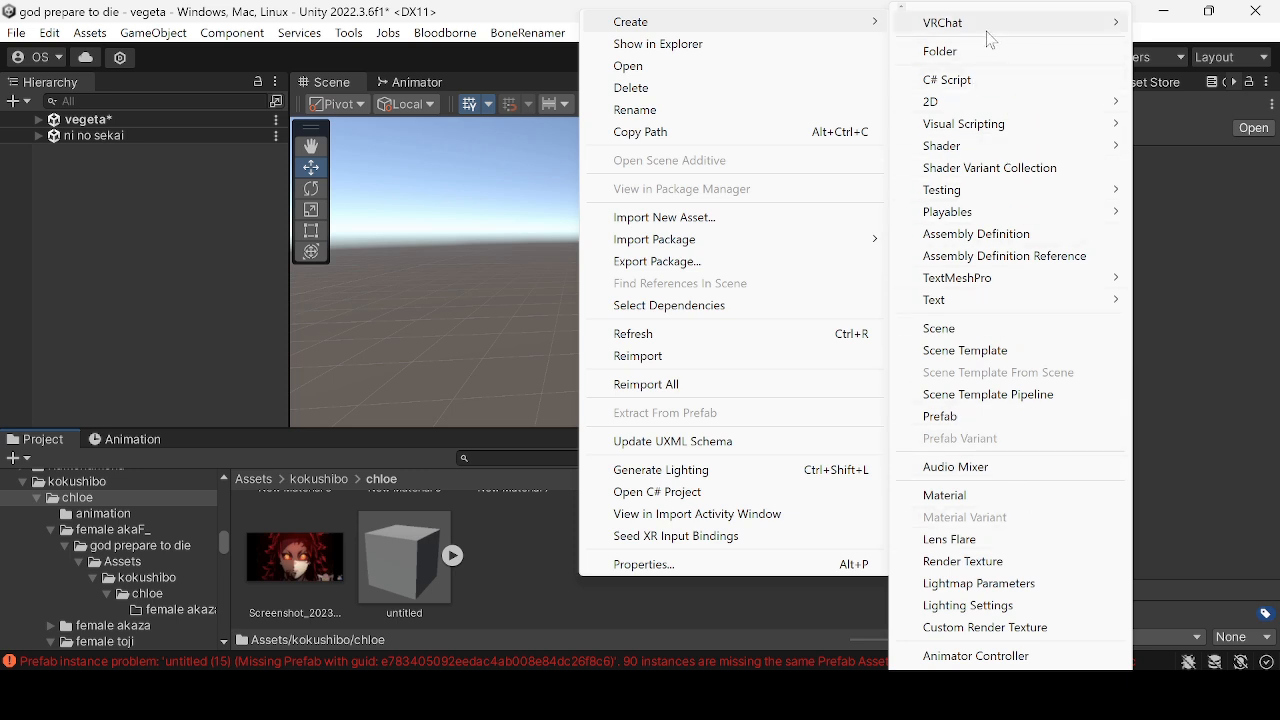
pyautogui.click(990, 334)
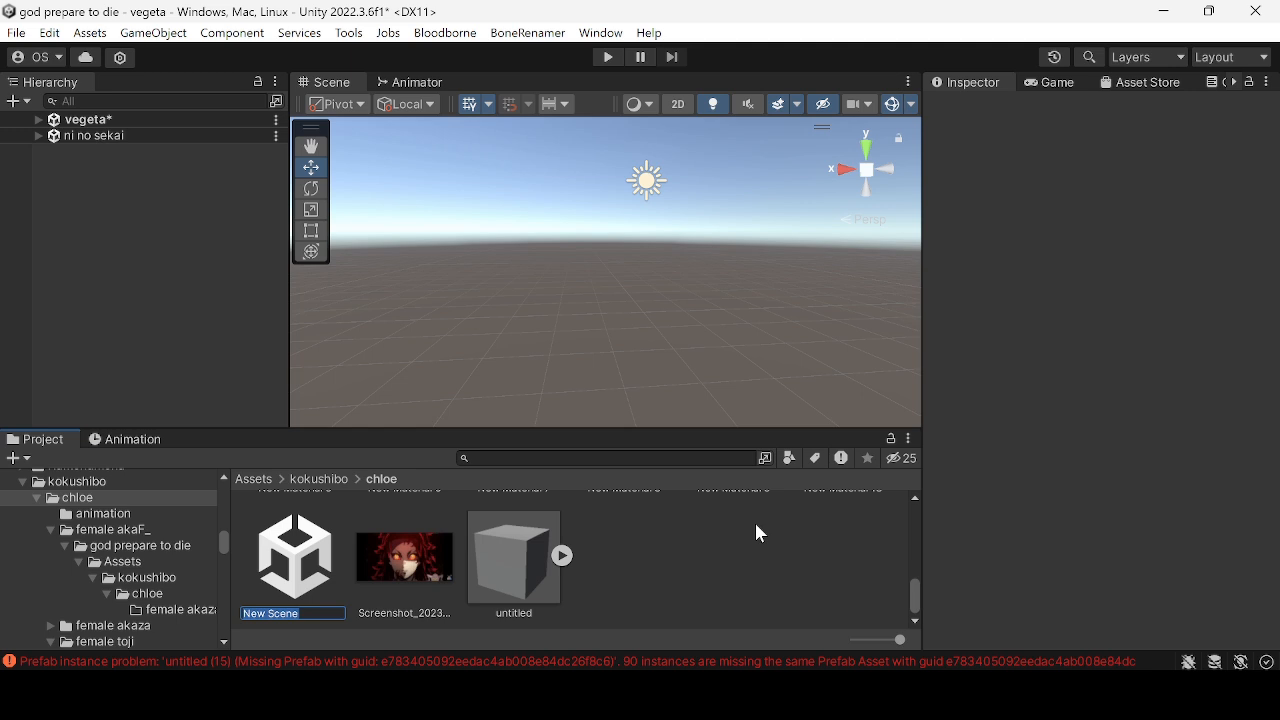
pyautogui.write('fed')
pyautogui.write('ale toji')
pyautogui.press('Return')
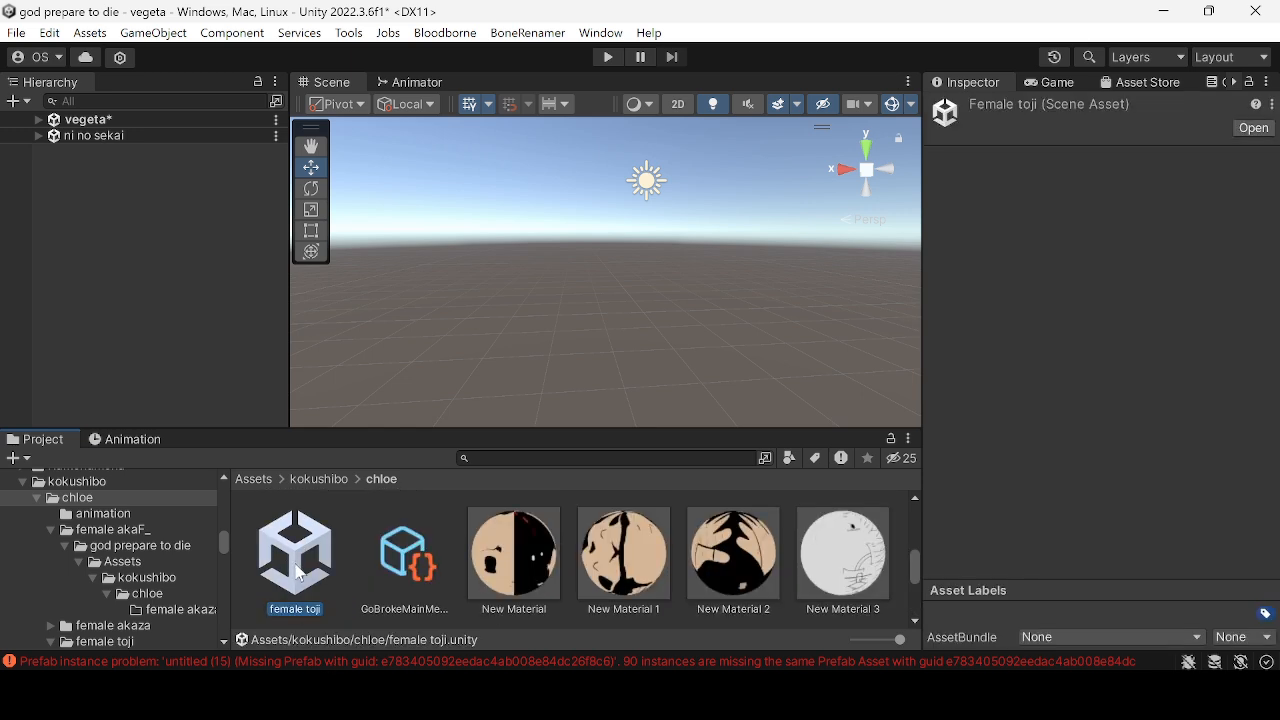
# - Load the female toji scene into the hierarchy and place the untitled cube model in it
pyautogui.moveTo(297, 570); pyautogui.dragTo(188, 332)
pyautogui.scroll(-3, 575, 512)
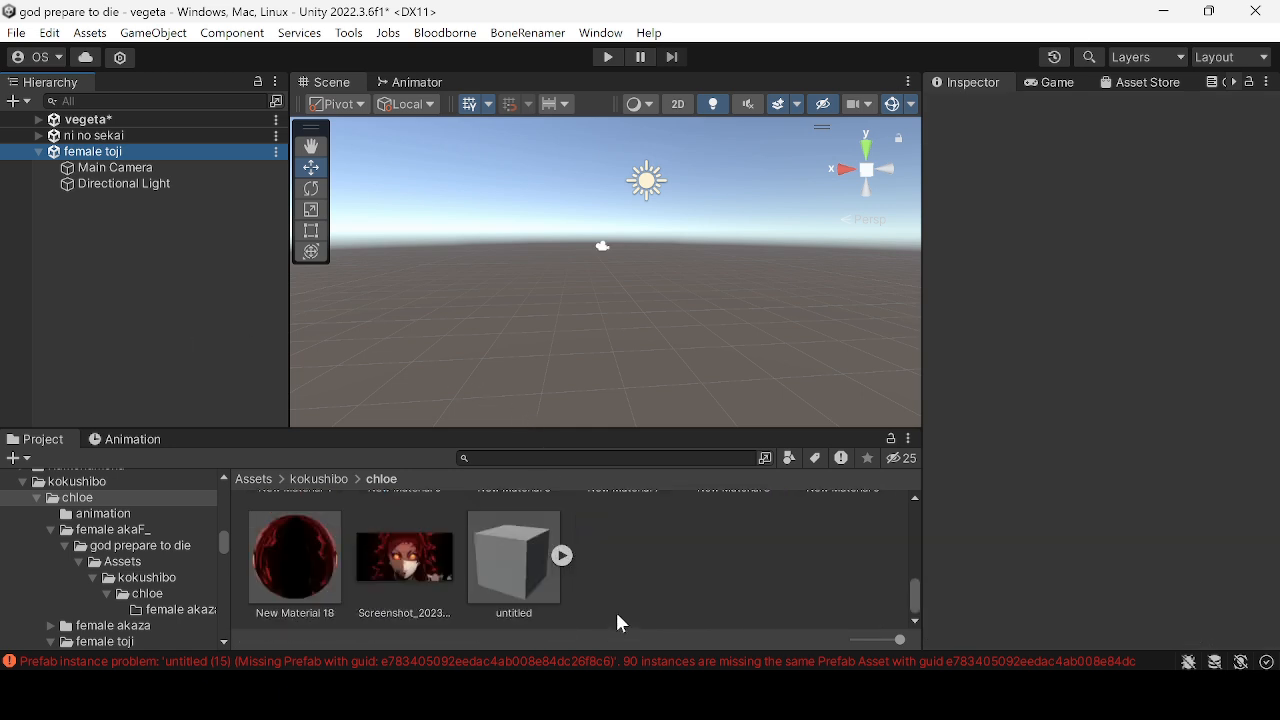
pyautogui.moveTo(520, 566); pyautogui.dragTo(221, 338)
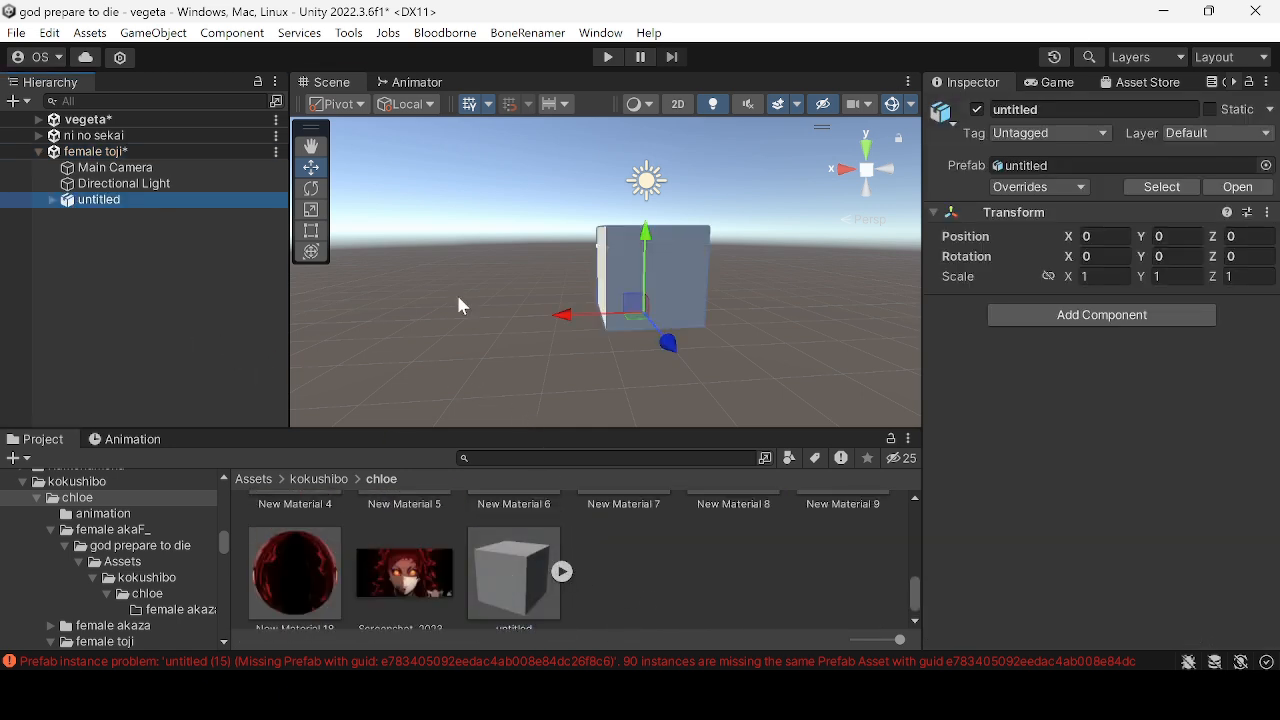
# - Select the cube in the female toji scene and expand its Standard material's settings to review them
pyautogui.moveTo(590, 282); pyautogui.dragTo(552, 308, button='middle')
pyautogui.scroll(1, 645, 322)
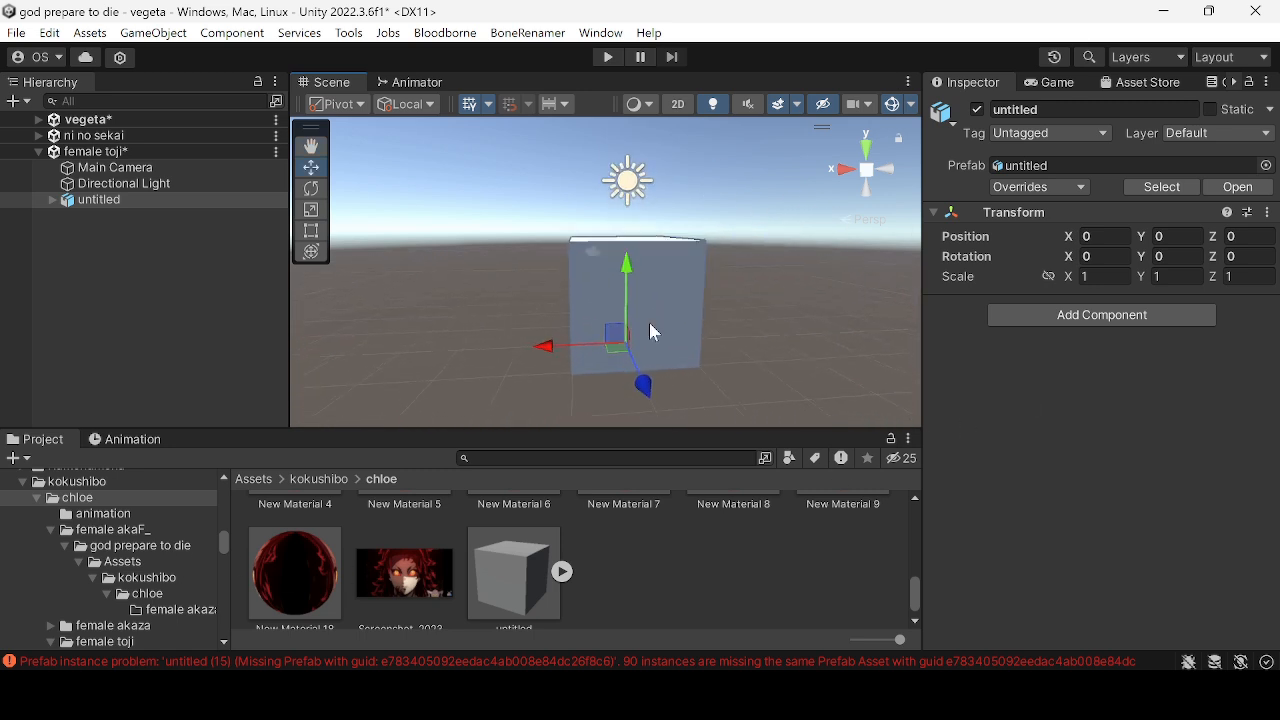
pyautogui.scroll(-1, 638, 325)
pyautogui.moveTo(811, 229); pyautogui.dragTo(626, 326, button='right')
pyautogui.moveTo(749, 298); pyautogui.dragTo(338, 447, button='middle')
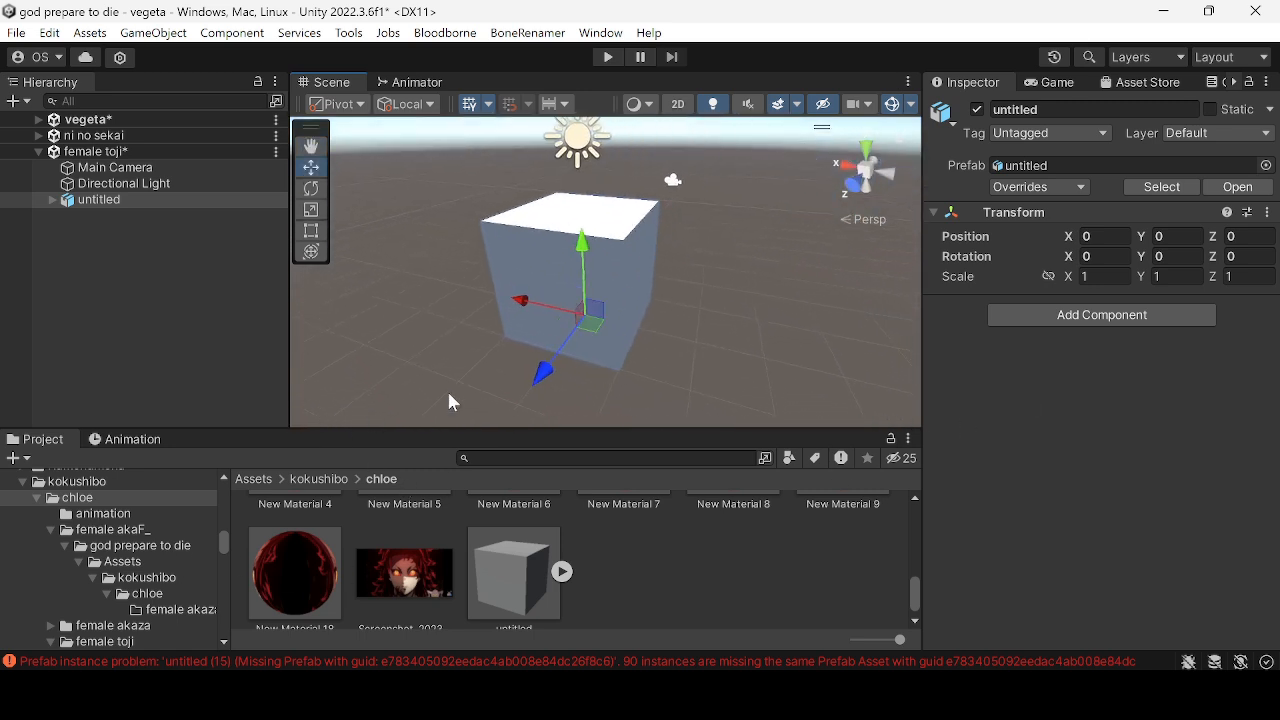
pyautogui.click(624, 248)
pyautogui.scroll(-1, 1136, 409)
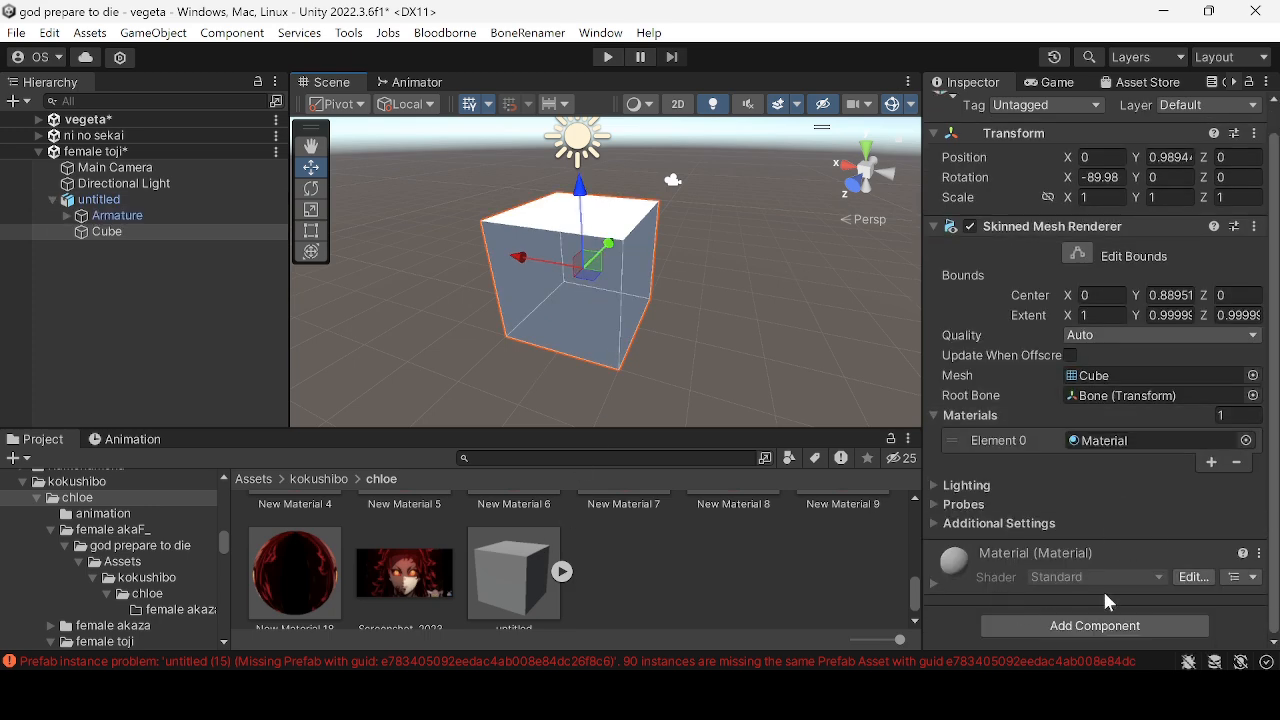
pyautogui.click(1132, 570)
pyautogui.scroll(-5, 1110, 550)
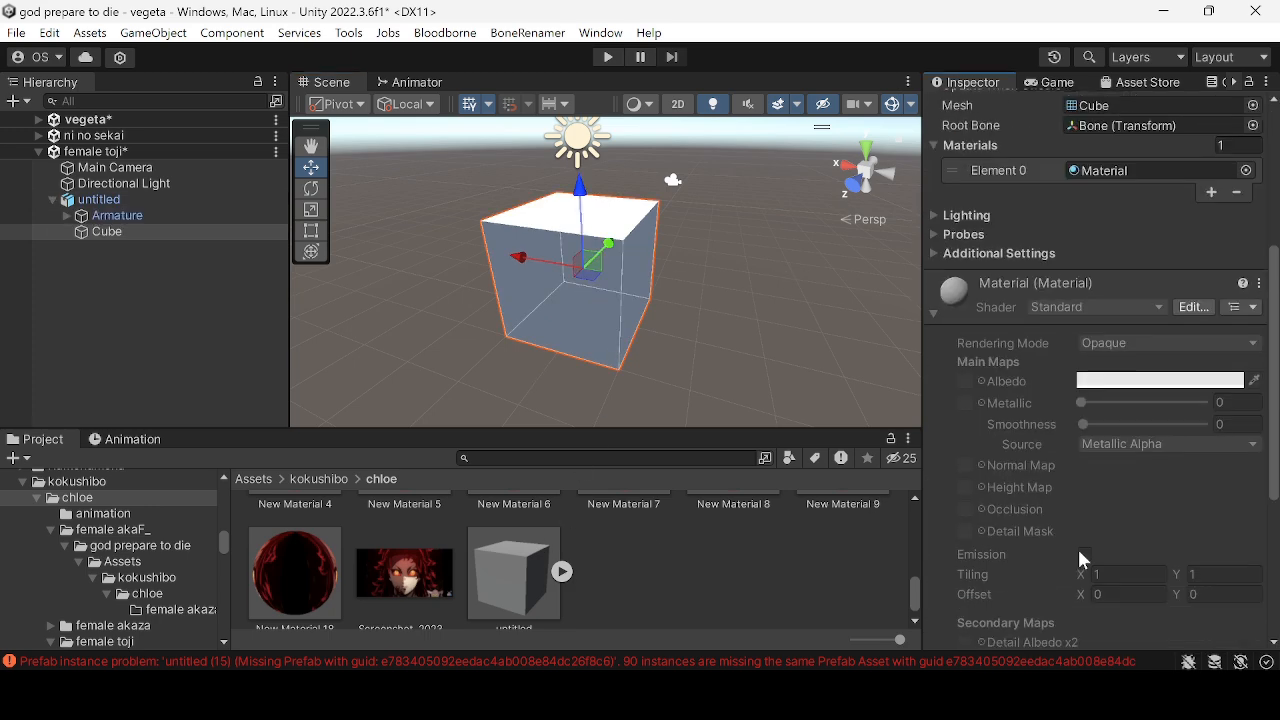
# - Duplicate New Material 18 in the chloe folder and apply the copy to the cube in the scene
pyautogui.rightClick(668, 570)
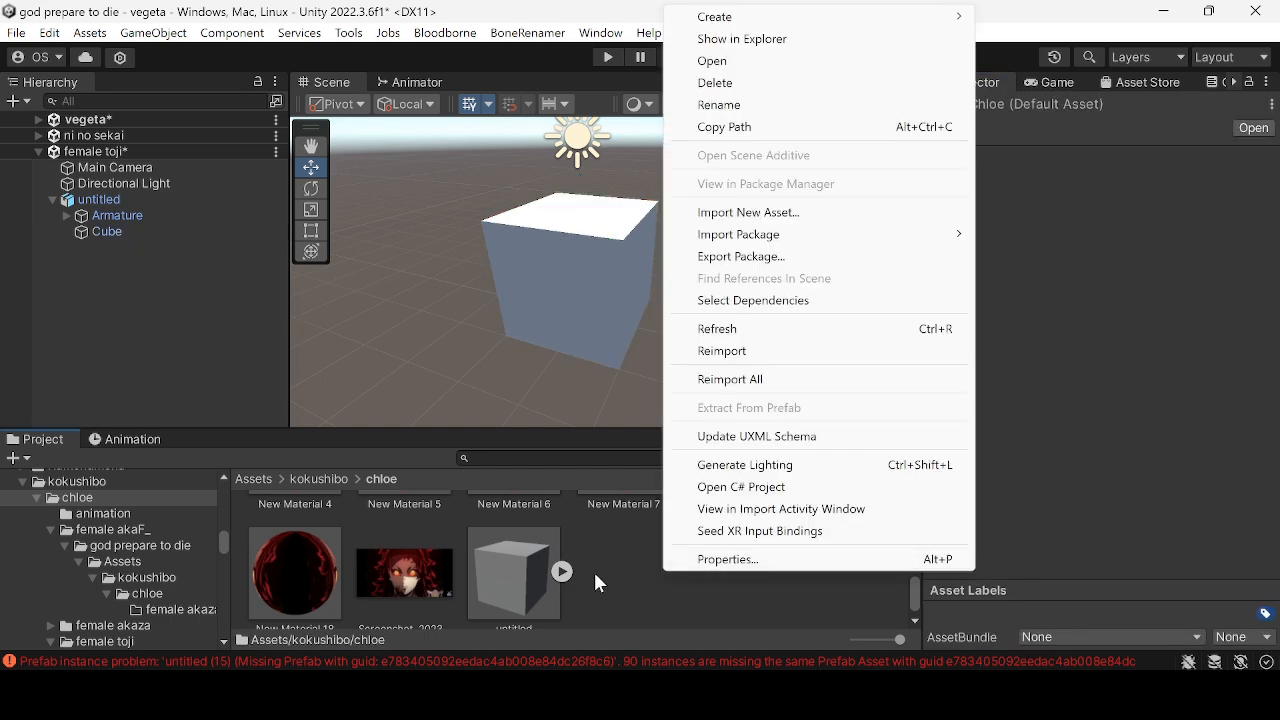
pyautogui.click(325, 573)
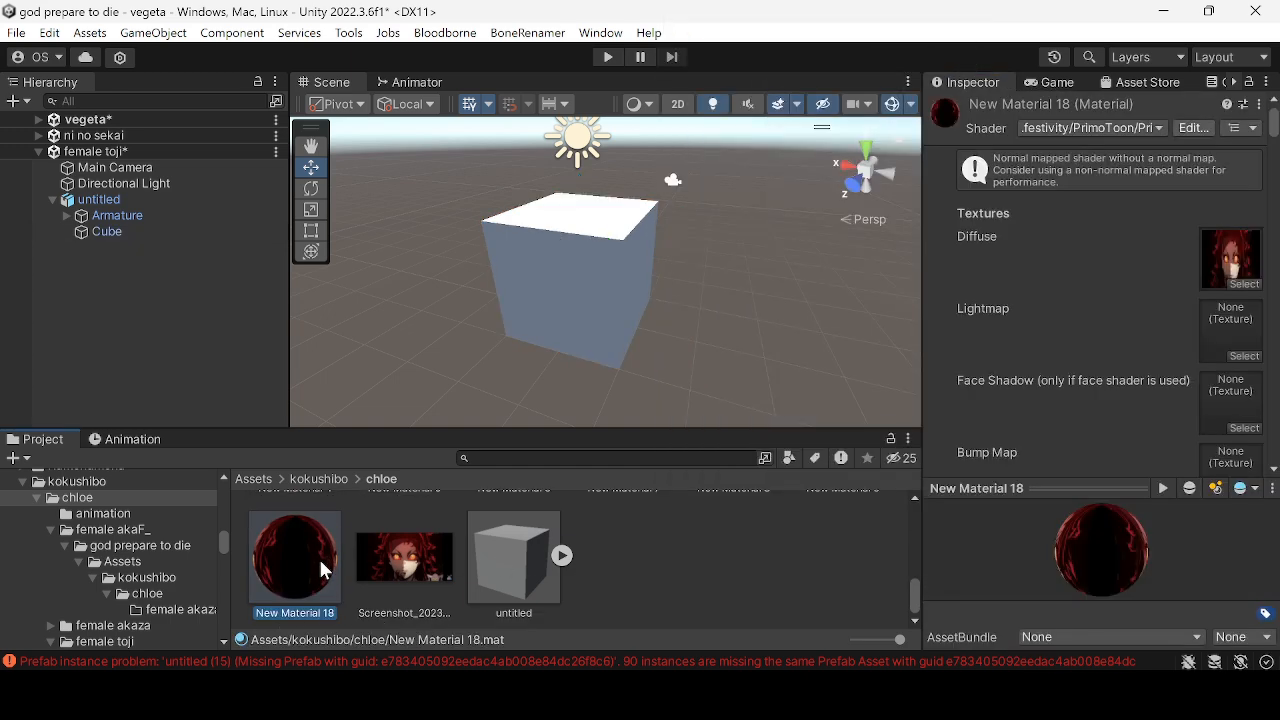
pyautogui.hotkey('ctrl', 'd')
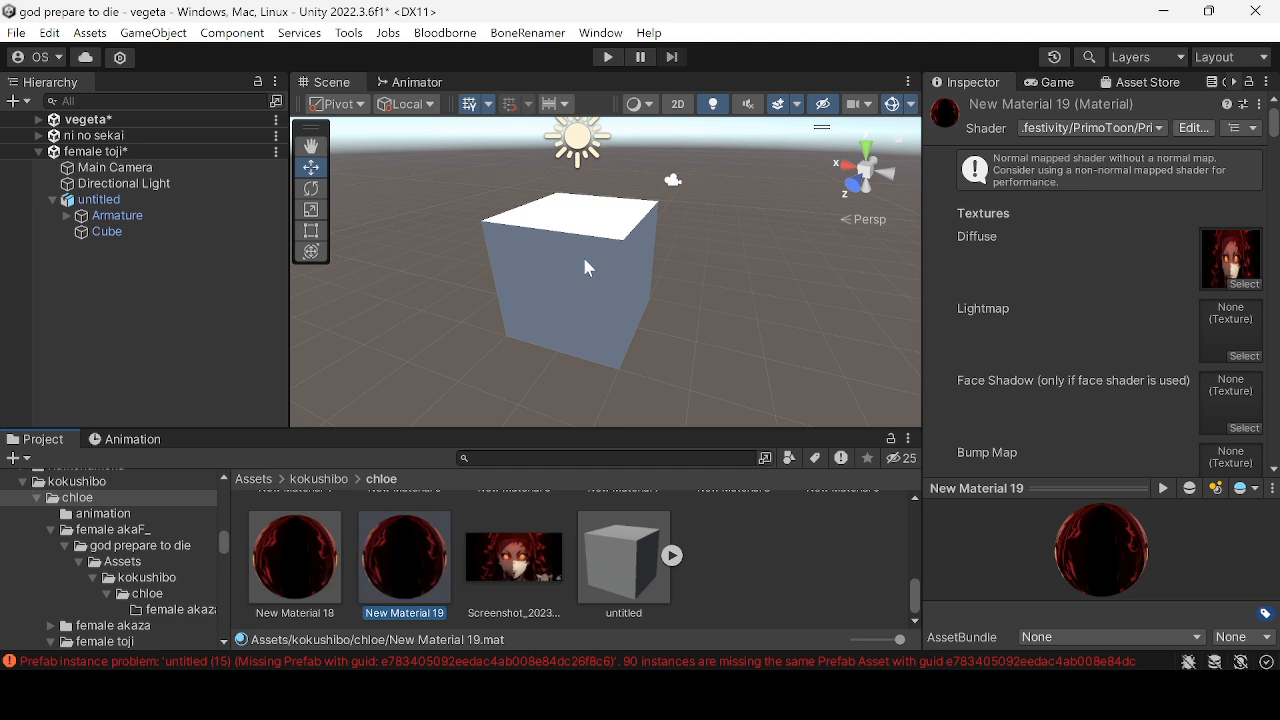
pyautogui.moveTo(422, 578); pyautogui.dragTo(565, 233)
# - Examine how the new material's texture wraps around the cube from several sides
pyautogui.scroll(2, 564, 236)
pyautogui.moveTo(570, 236); pyautogui.dragTo(762, 217, button='middle')
pyautogui.moveTo(446, 254); pyautogui.dragTo(620, 245, button='right')
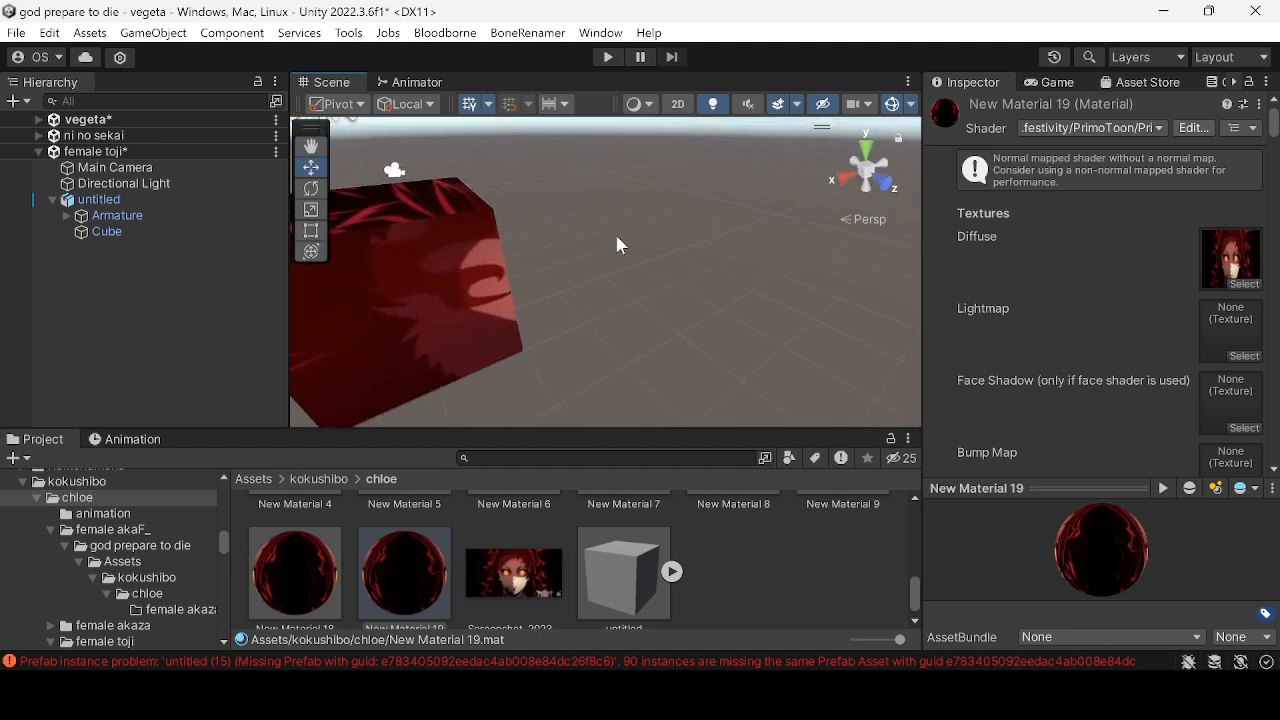
pyautogui.moveTo(620, 245); pyautogui.dragTo(700, 298, button='middle')
pyautogui.moveTo(808, 266); pyautogui.dragTo(600, 266, button='right')
pyautogui.moveTo(600, 266); pyautogui.dragTo(446, 236, button='middle')
pyautogui.moveTo(446, 236); pyautogui.dragTo(766, 243, button='right')
pyautogui.moveTo(766, 243); pyautogui.dragTo(523, 232, button='middle')
pyautogui.moveTo(523, 232); pyautogui.dragTo(323, 322, button='right')
pyautogui.moveTo(323, 322); pyautogui.dragTo(190, 316, button='middle')
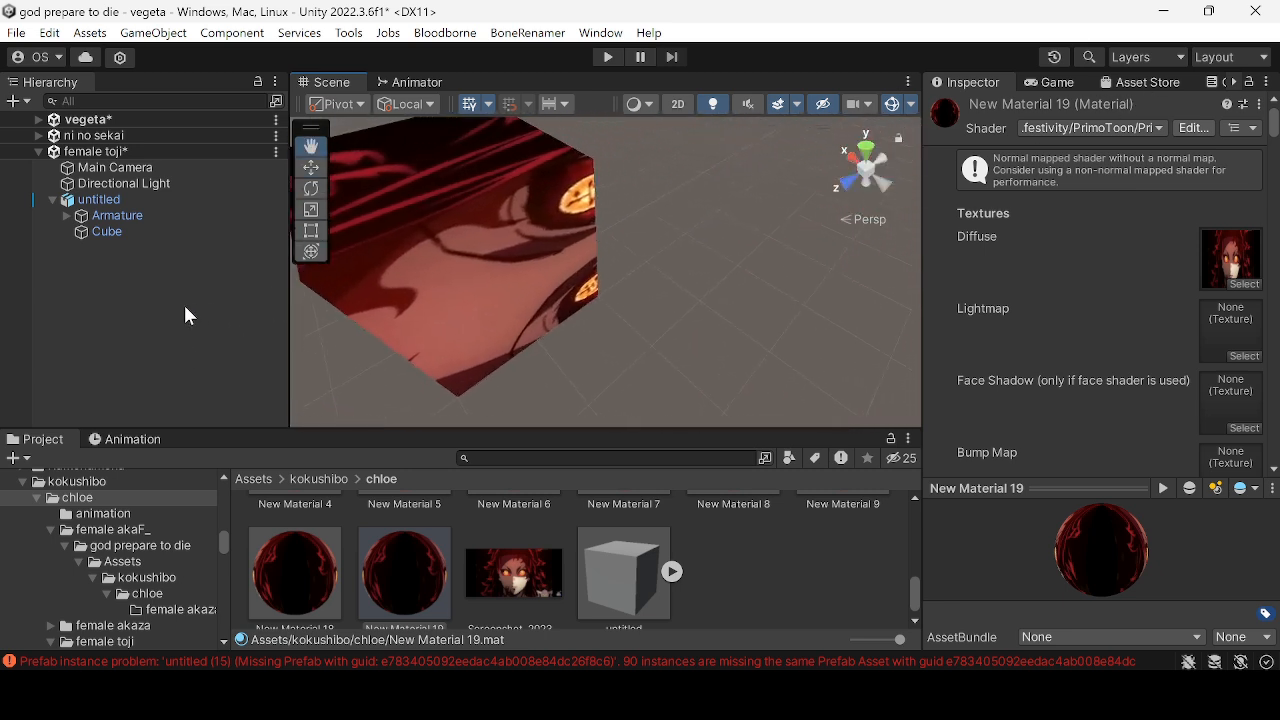
pyautogui.moveTo(190, 316); pyautogui.dragTo(1243, 580, button='right')
pyautogui.moveTo(1243, 580); pyautogui.dragTo(657, 286, button='middle')
pyautogui.moveTo(657, 286); pyautogui.dragTo(679, 236, button='right')
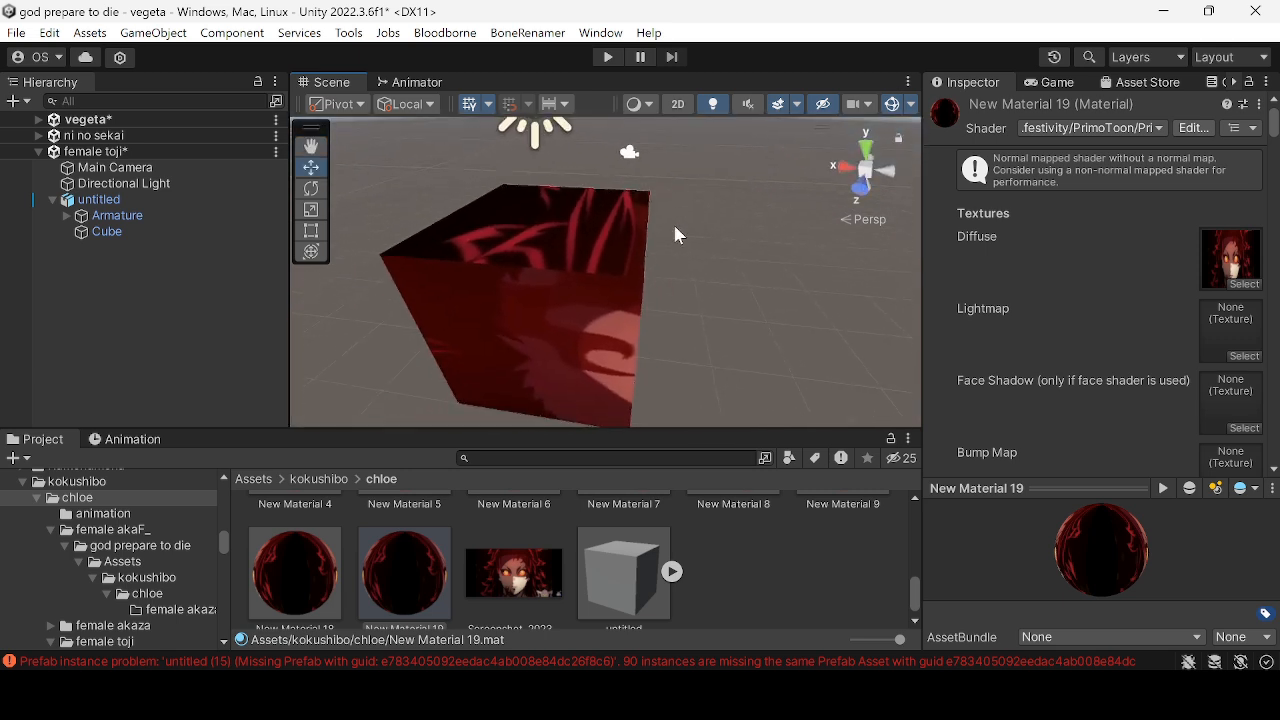
# - Switch New Material 19's shader to .Jin/KNY/KNY Shader v1.0.1
pyautogui.moveTo(618, 286); pyautogui.dragTo(763, 246, button='middle')
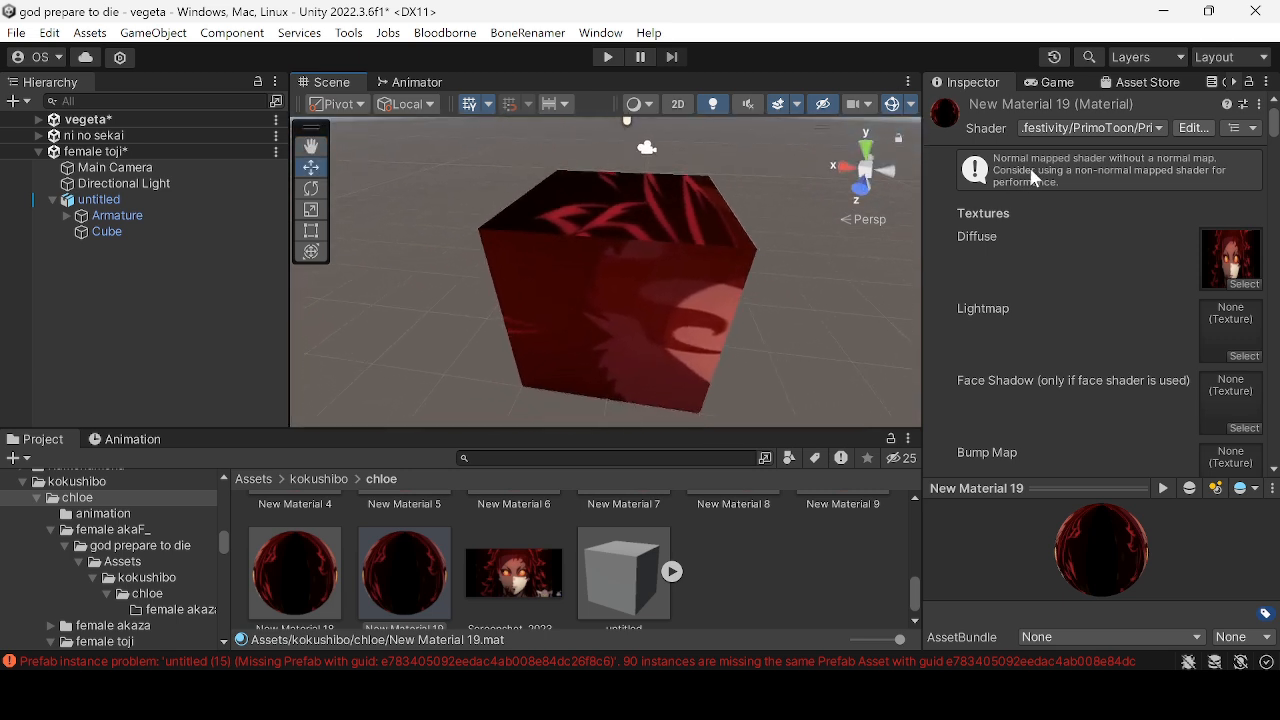
pyautogui.click(1135, 129)
pyautogui.click(1118, 122)
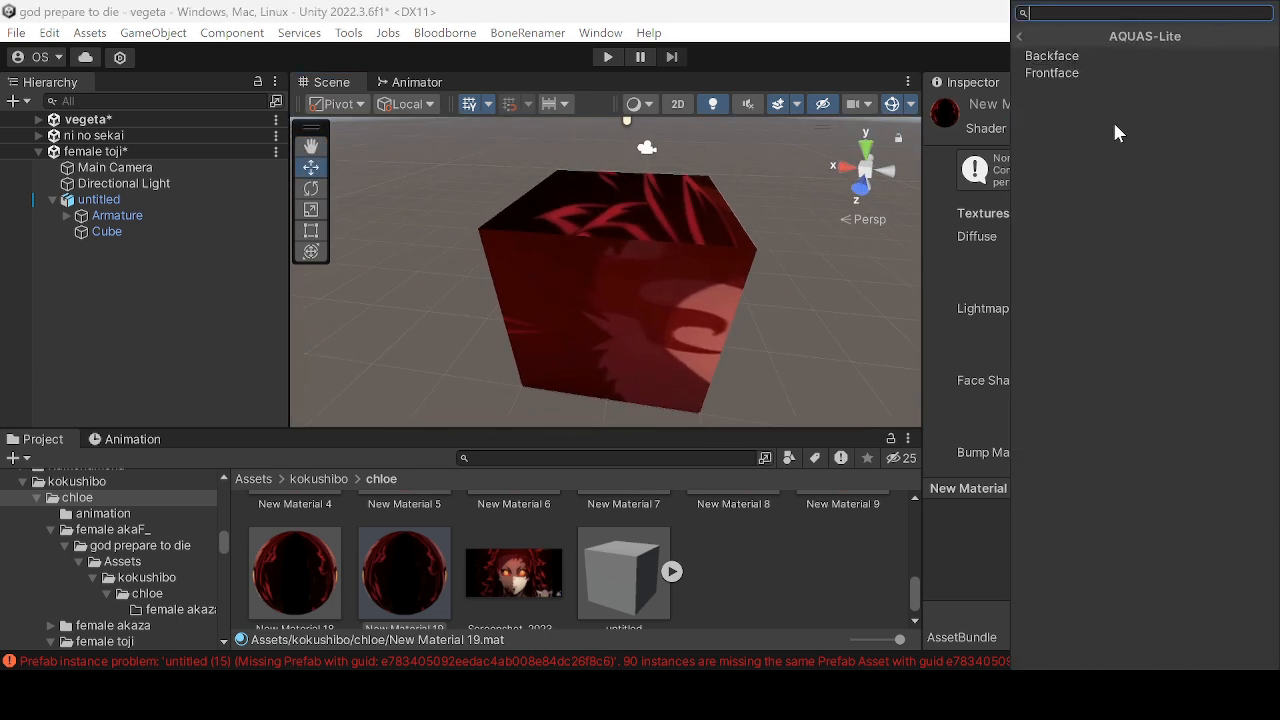
pyautogui.click(1024, 36)
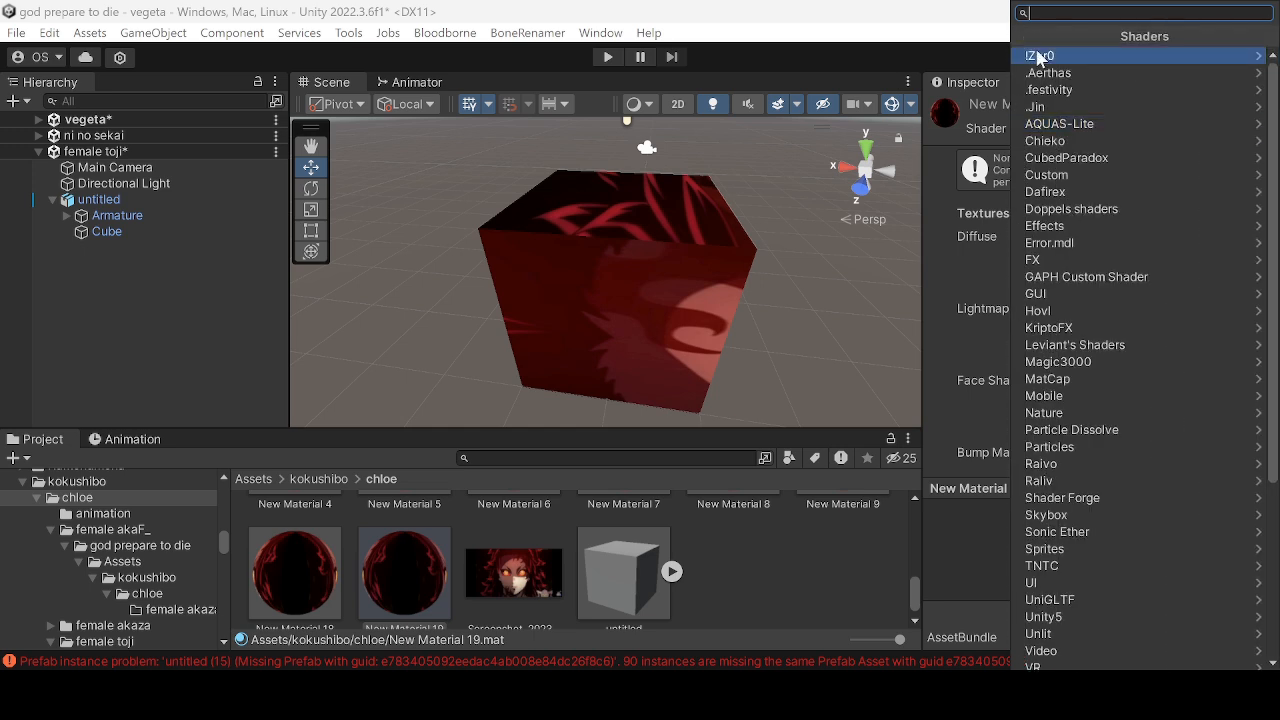
pyautogui.click(1080, 106)
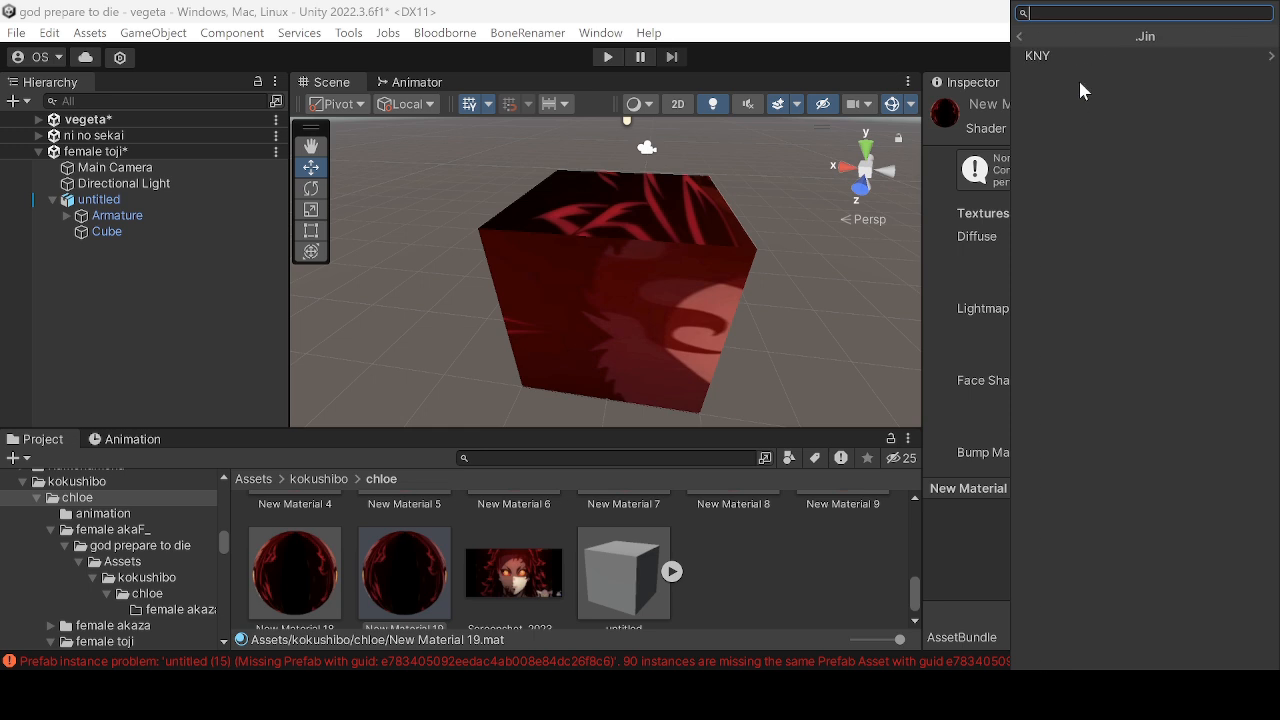
pyautogui.click(1080, 56)
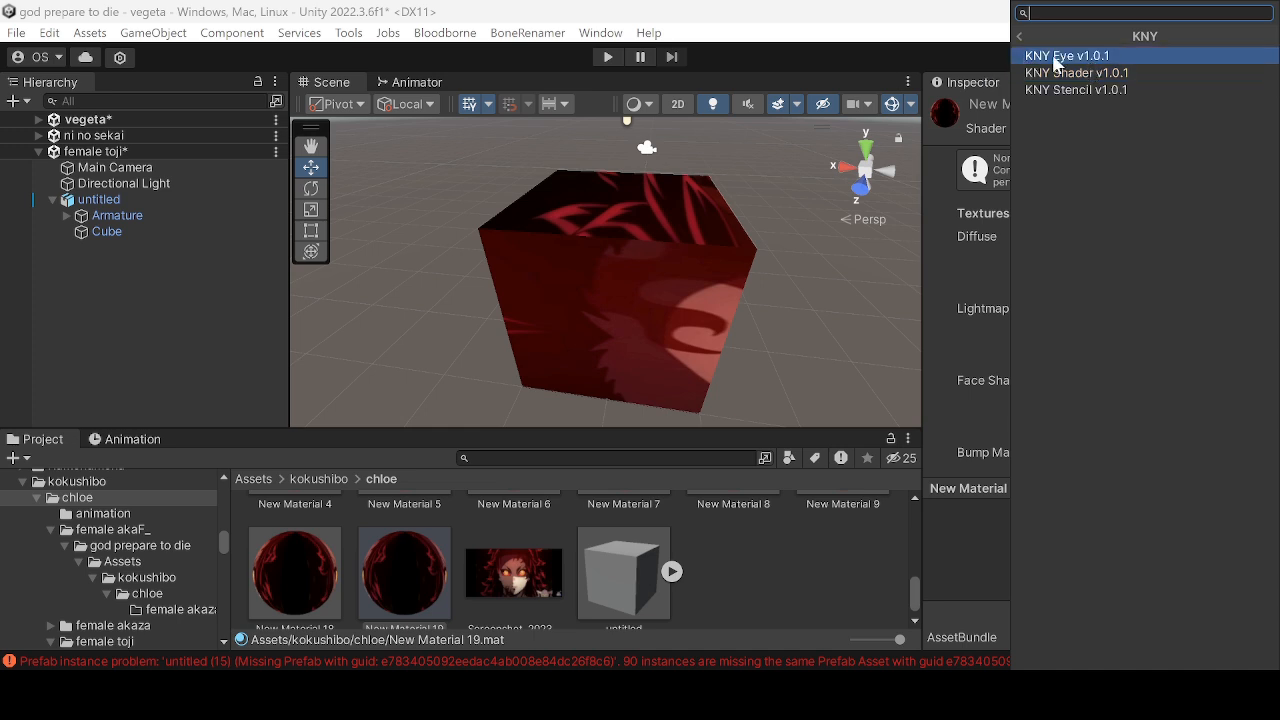
pyautogui.click(1126, 73)
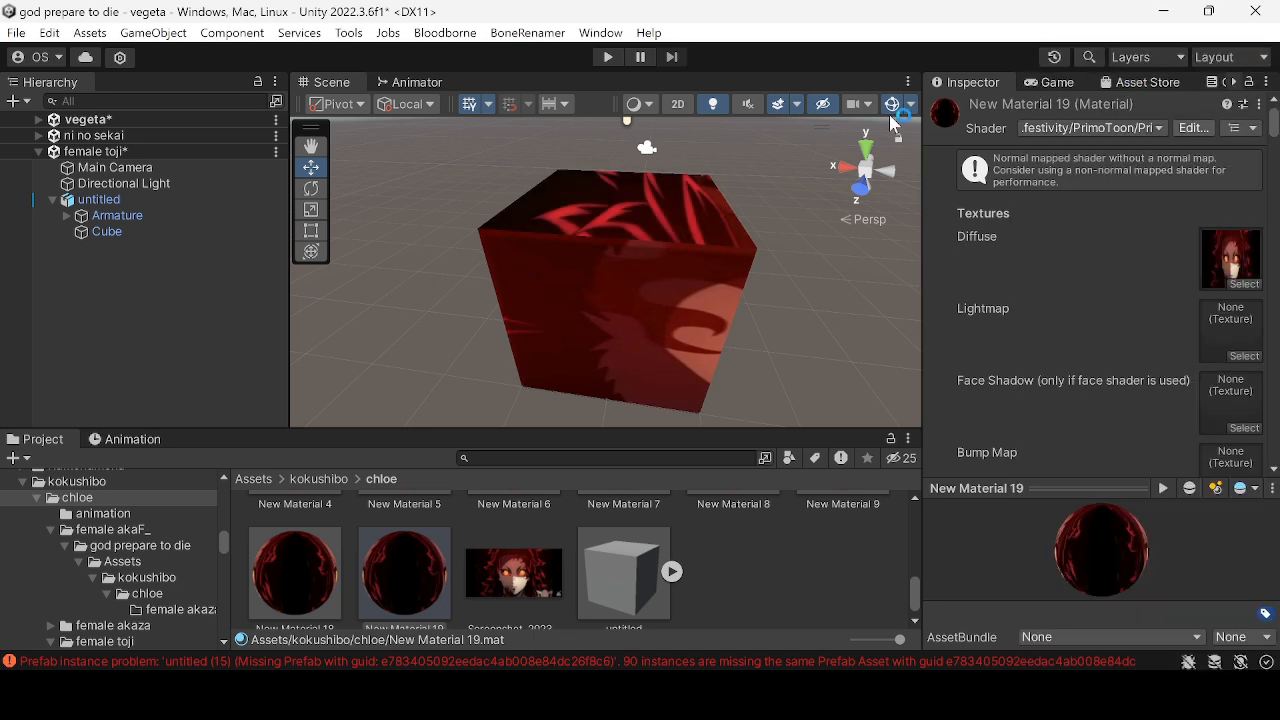
# - Examine the cube's surfaces under the KNY shader from several angles
pyautogui.moveTo(487, 259); pyautogui.dragTo(623, 366, button='middle')
pyautogui.scroll(3, 777, 320)
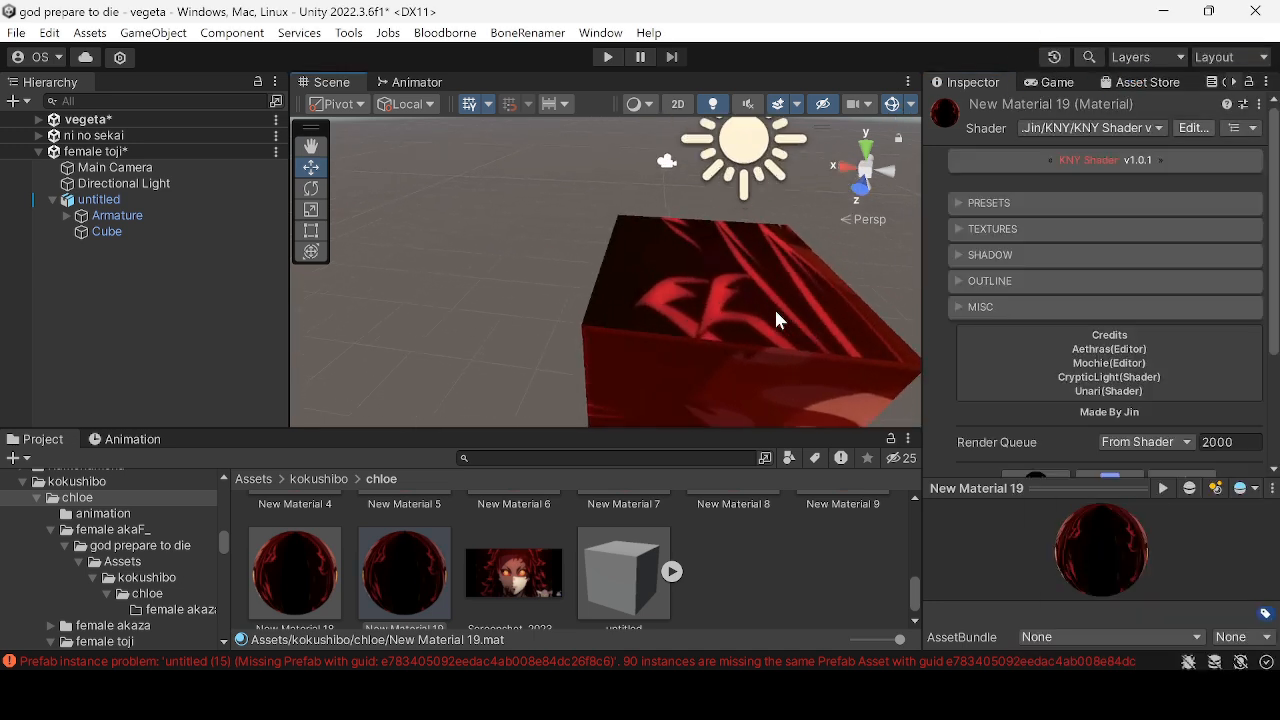
pyautogui.moveTo(777, 320); pyautogui.dragTo(414, 197, button='middle')
pyautogui.moveTo(610, 275); pyautogui.dragTo(409, 348, button='right')
pyautogui.moveTo(590, 290); pyautogui.dragTo(349, 277, button='middle')
pyautogui.moveTo(375, 270); pyautogui.dragTo(723, 209, button='right')
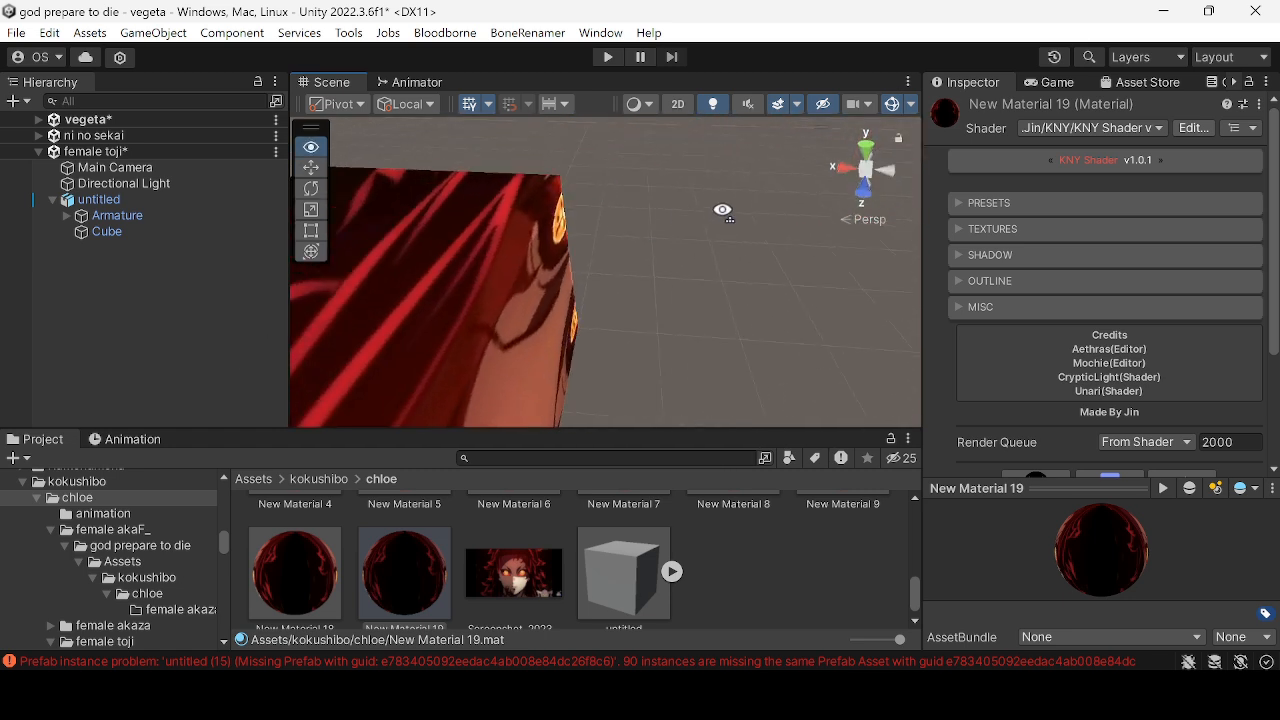
pyautogui.moveTo(658, 259); pyautogui.dragTo(850, 260, button='middle')
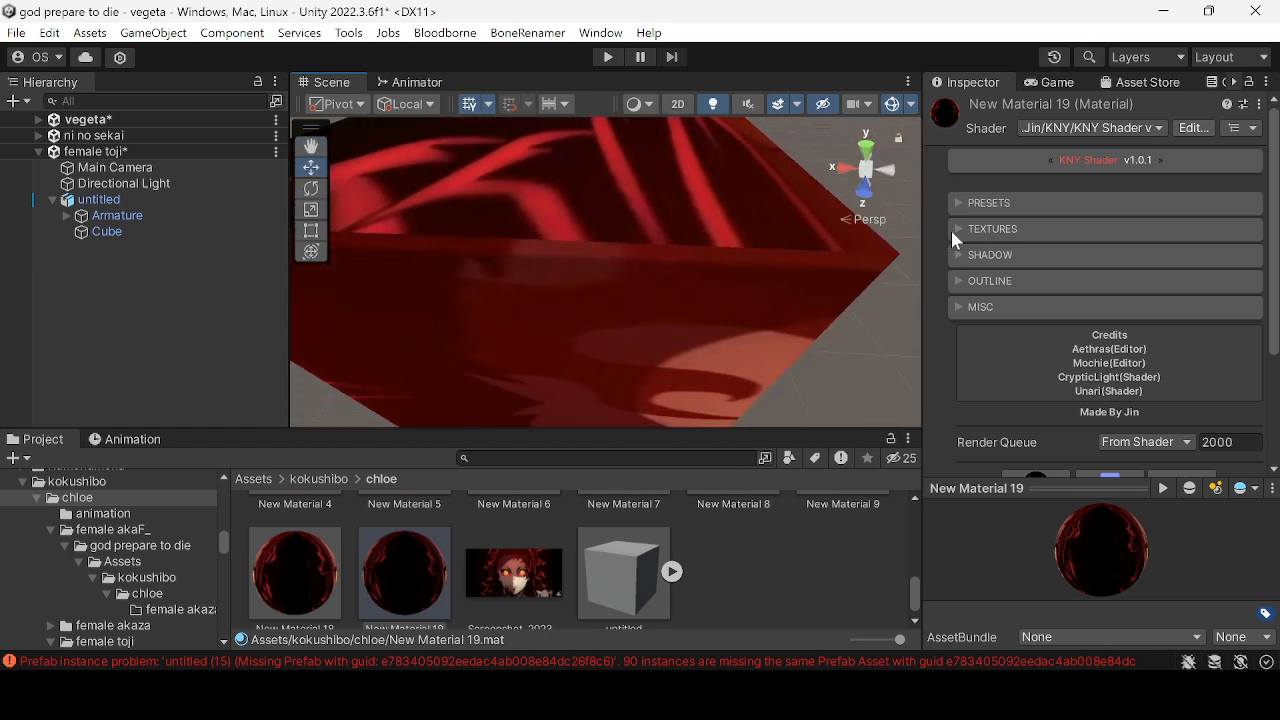
# - Expand New Material 19's Textures settings, set the Di texture to None and check the cube from several sides
pyautogui.click(955, 232)
pyautogui.click(984, 282)
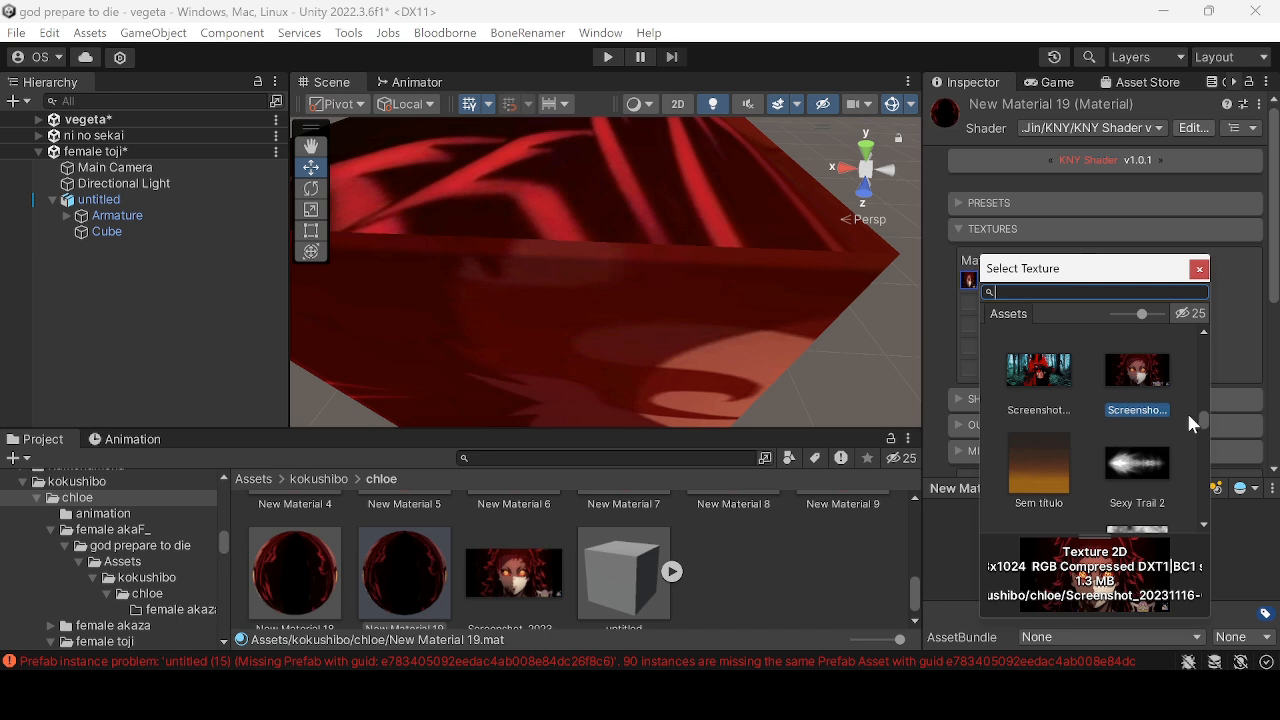
pyautogui.scroll(5, 1197, 417)
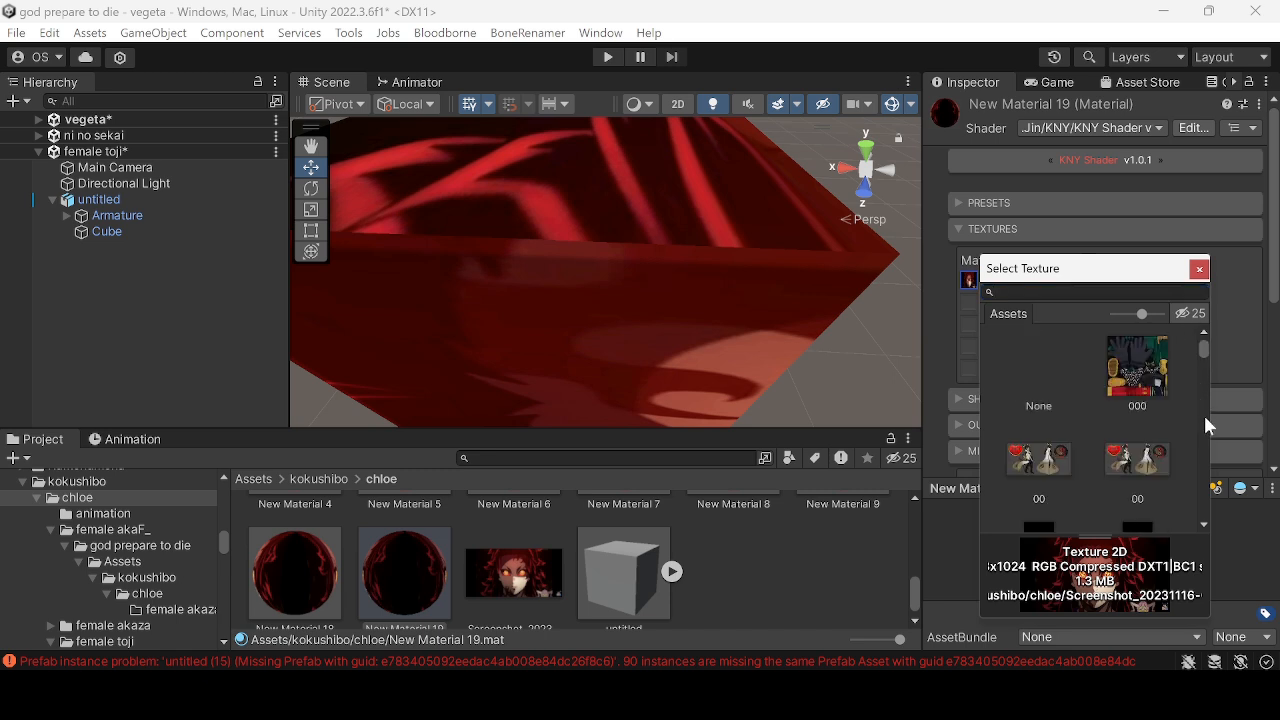
pyautogui.click(1045, 374)
pyautogui.click(1199, 269)
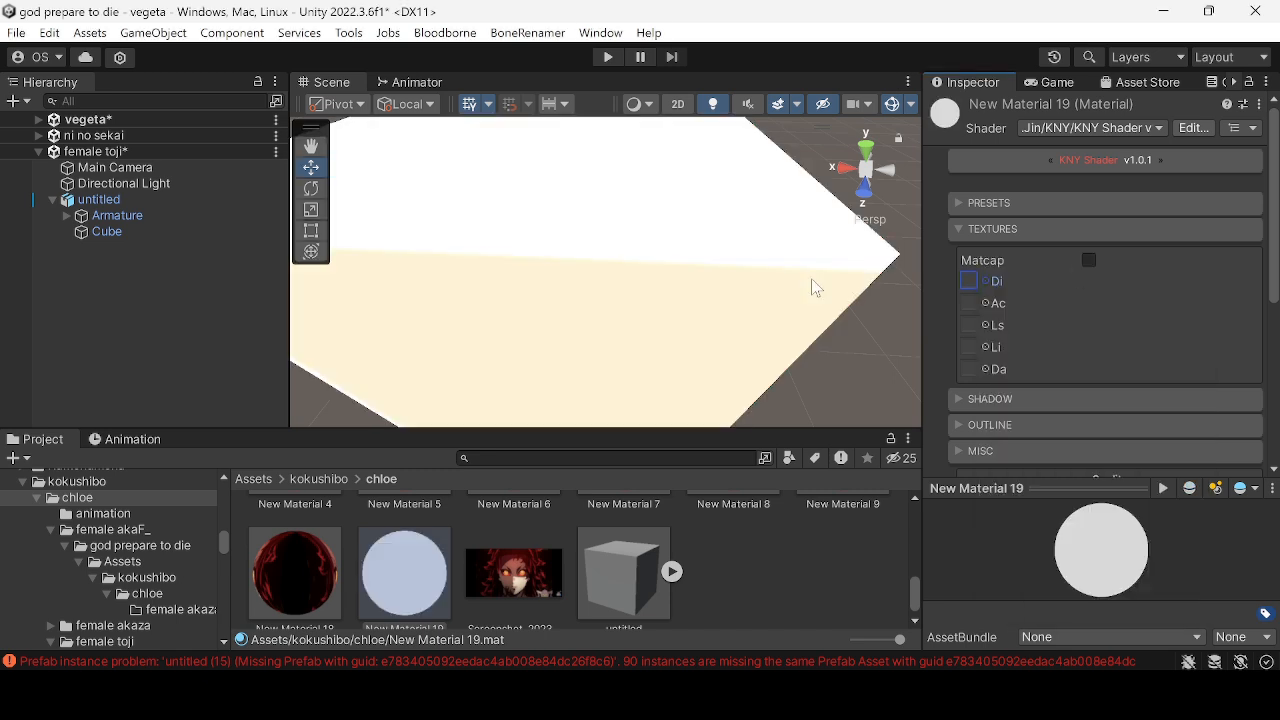
pyautogui.scroll(-3, 740, 313)
pyautogui.moveTo(686, 291); pyautogui.dragTo(804, 202, button='middle')
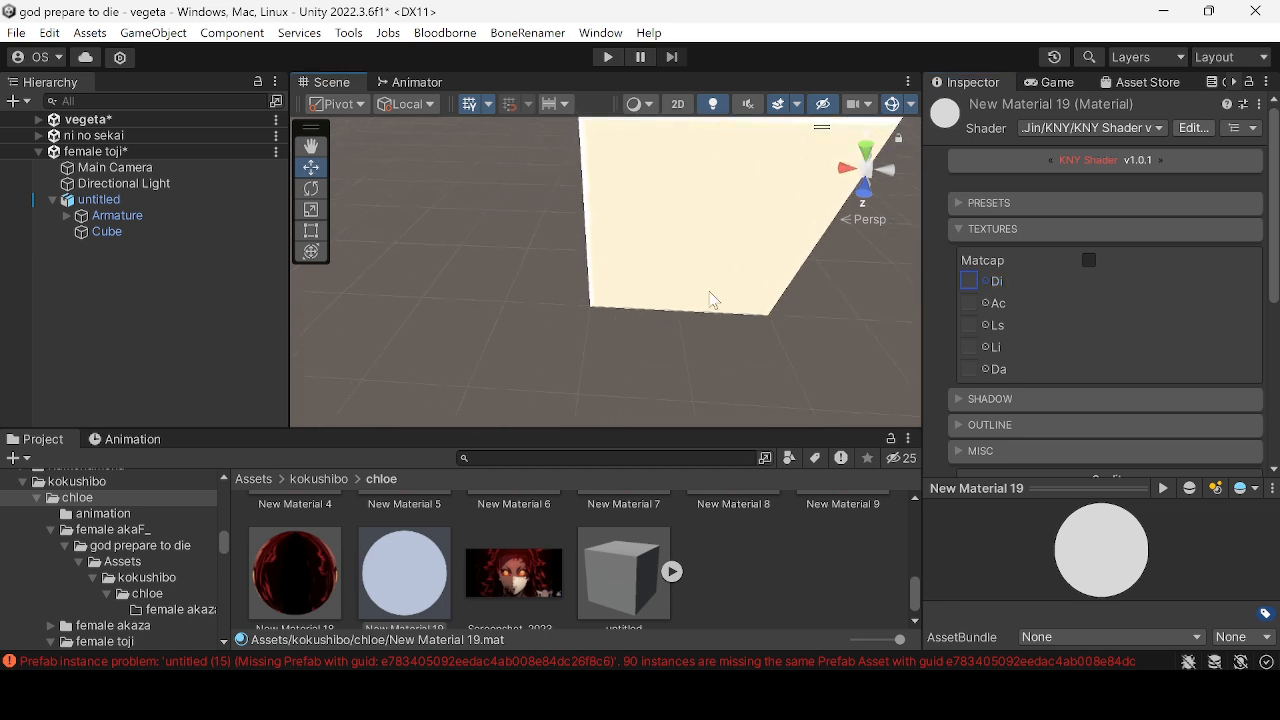
pyautogui.scroll(-2, 722, 305)
pyautogui.moveTo(741, 332); pyautogui.dragTo(911, 217, button='right')
pyautogui.moveTo(697, 291); pyautogui.dragTo(711, 345, button='middle')
pyautogui.moveTo(716, 353); pyautogui.dragTo(389, 334, button='right')
pyautogui.moveTo(535, 258); pyautogui.dragTo(450, 138, button='middle')
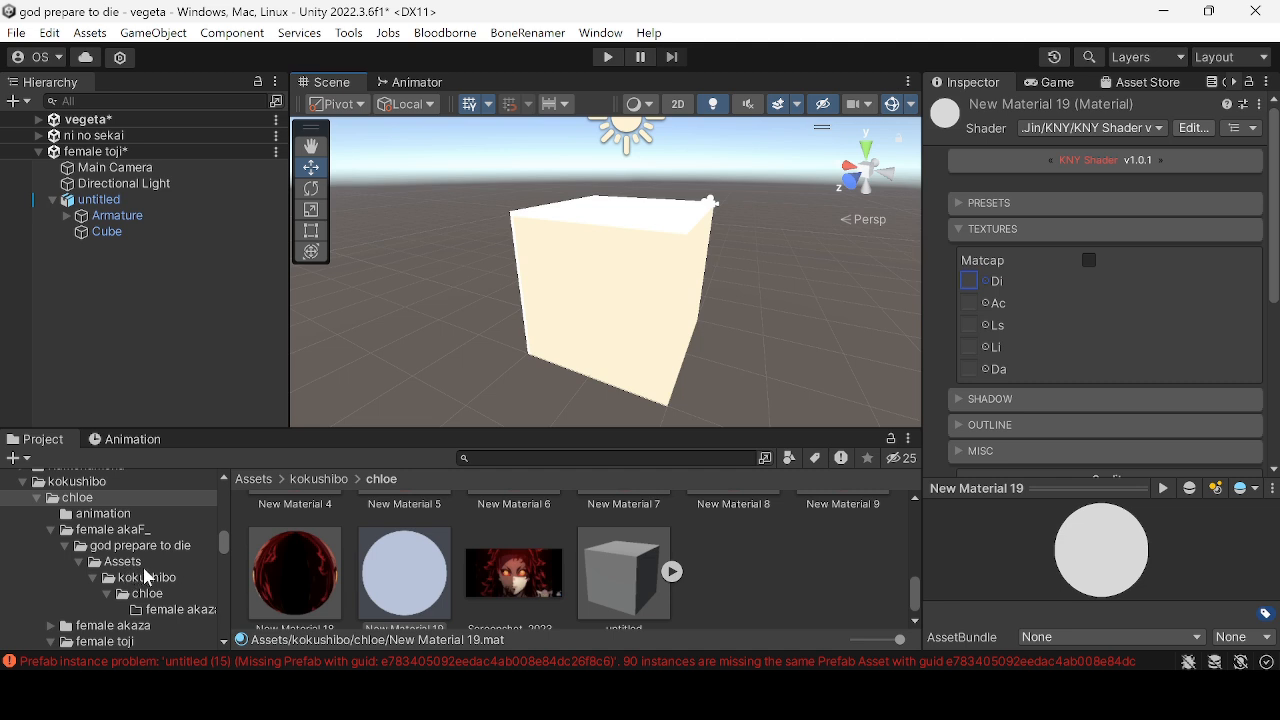
# - Browse the project folders and open the Texture folder under kokushibo/V00/C00/Texture
pyautogui.scroll(5, 145, 568)
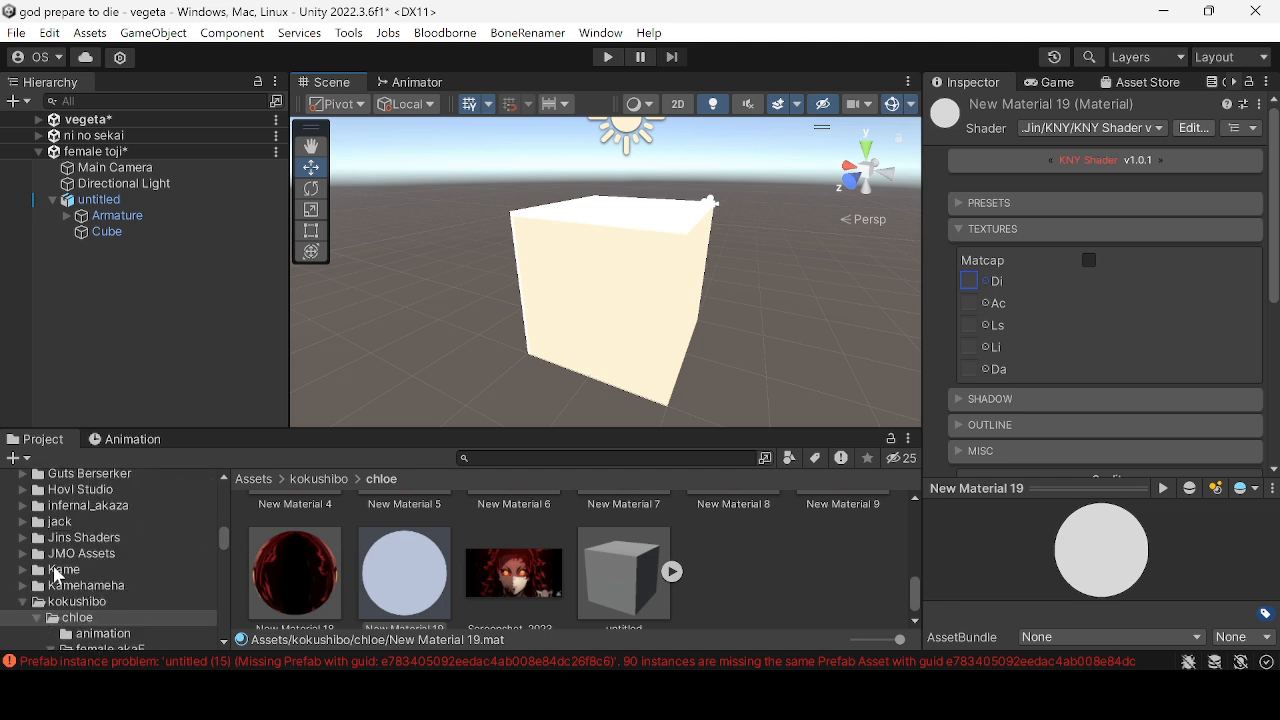
pyautogui.scroll(-10, 60, 578)
pyautogui.scroll(3, 95, 588)
pyautogui.scroll(-3, 97, 590)
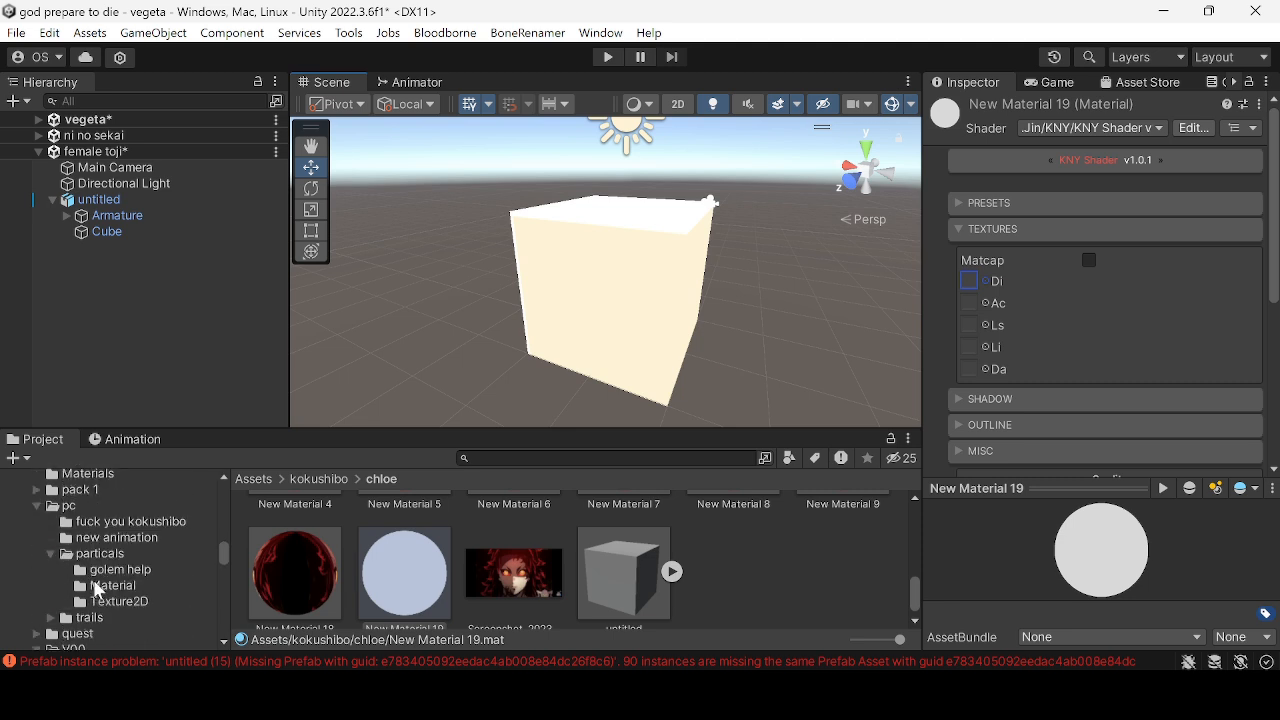
pyautogui.click(164, 522)
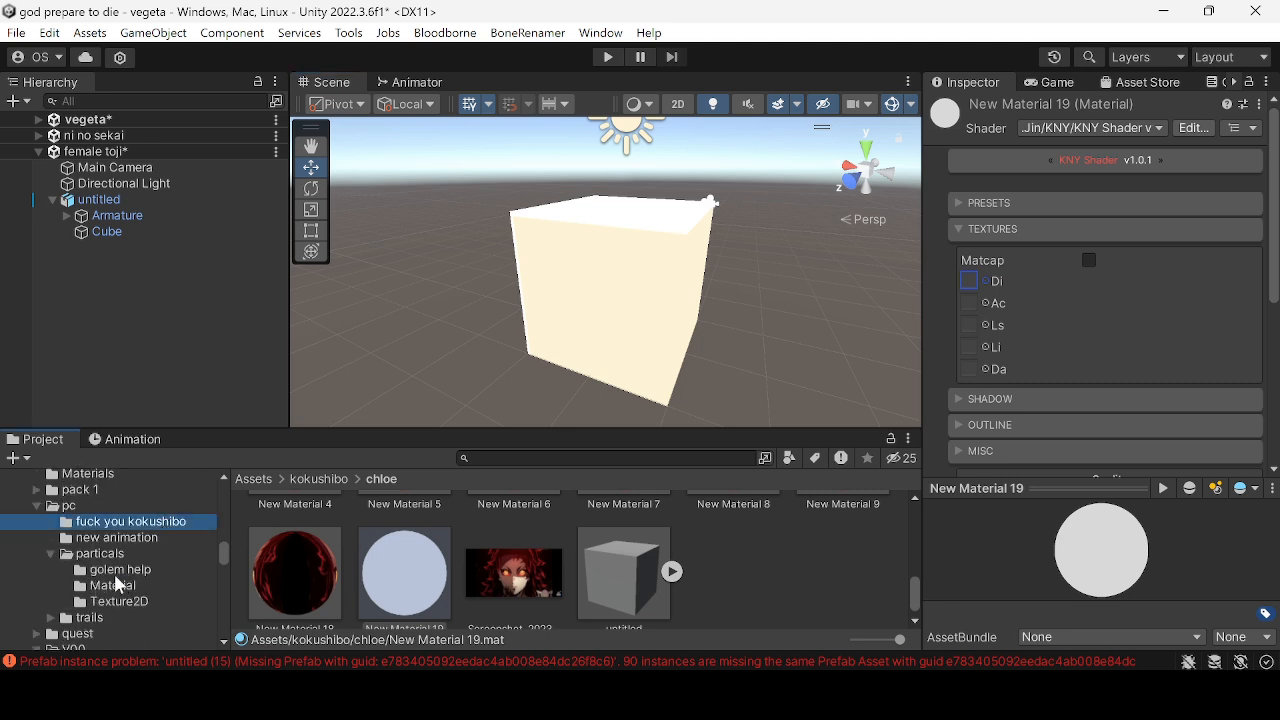
pyautogui.scroll(-3, 96, 591)
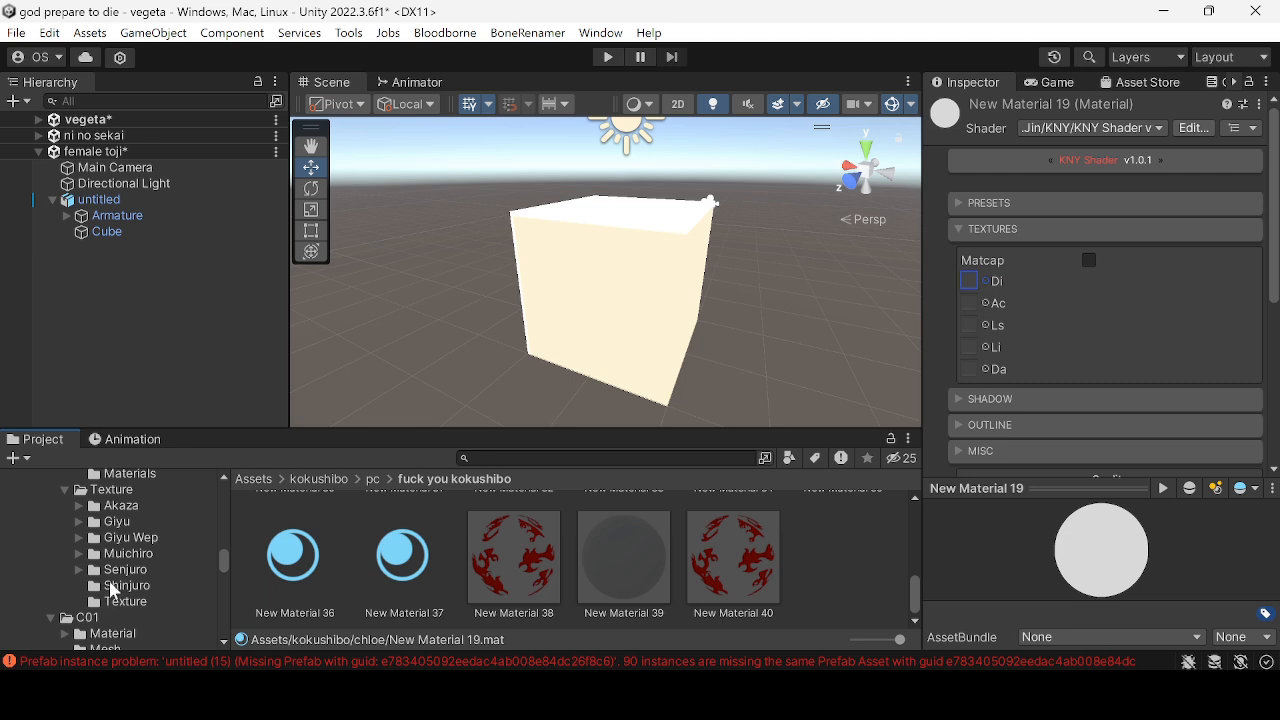
pyautogui.click(106, 587)
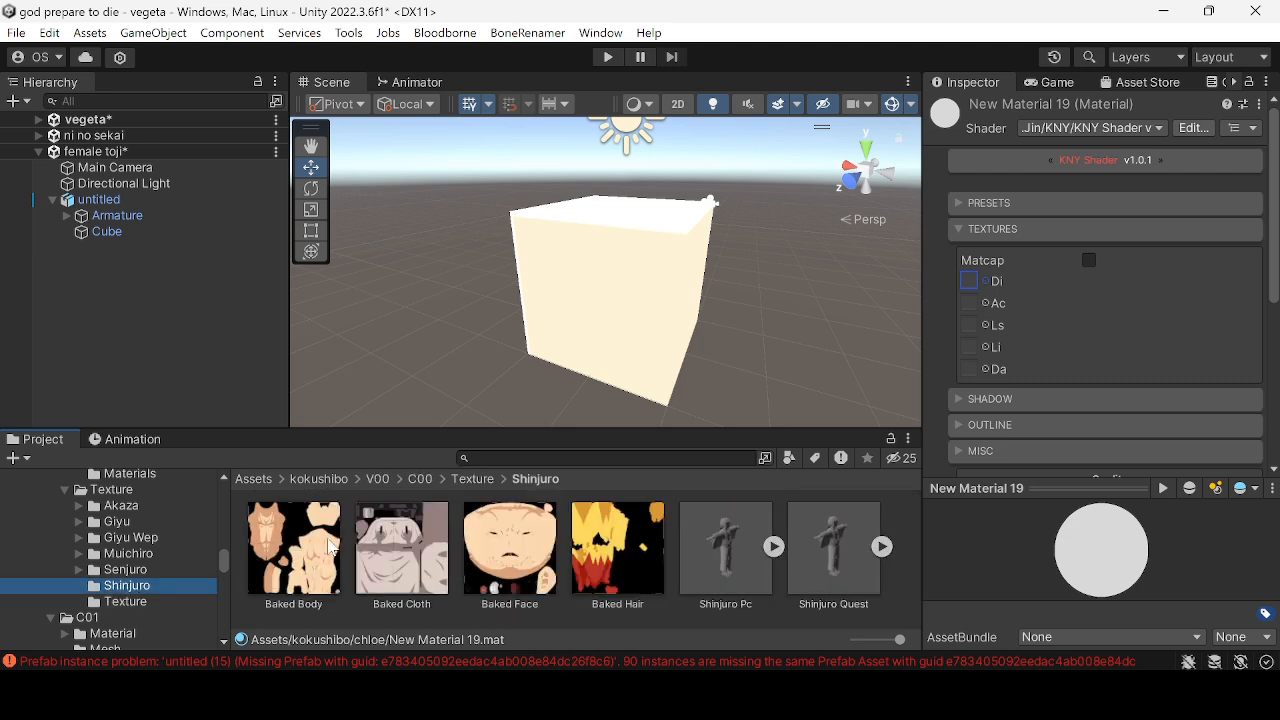
pyautogui.click(124, 603)
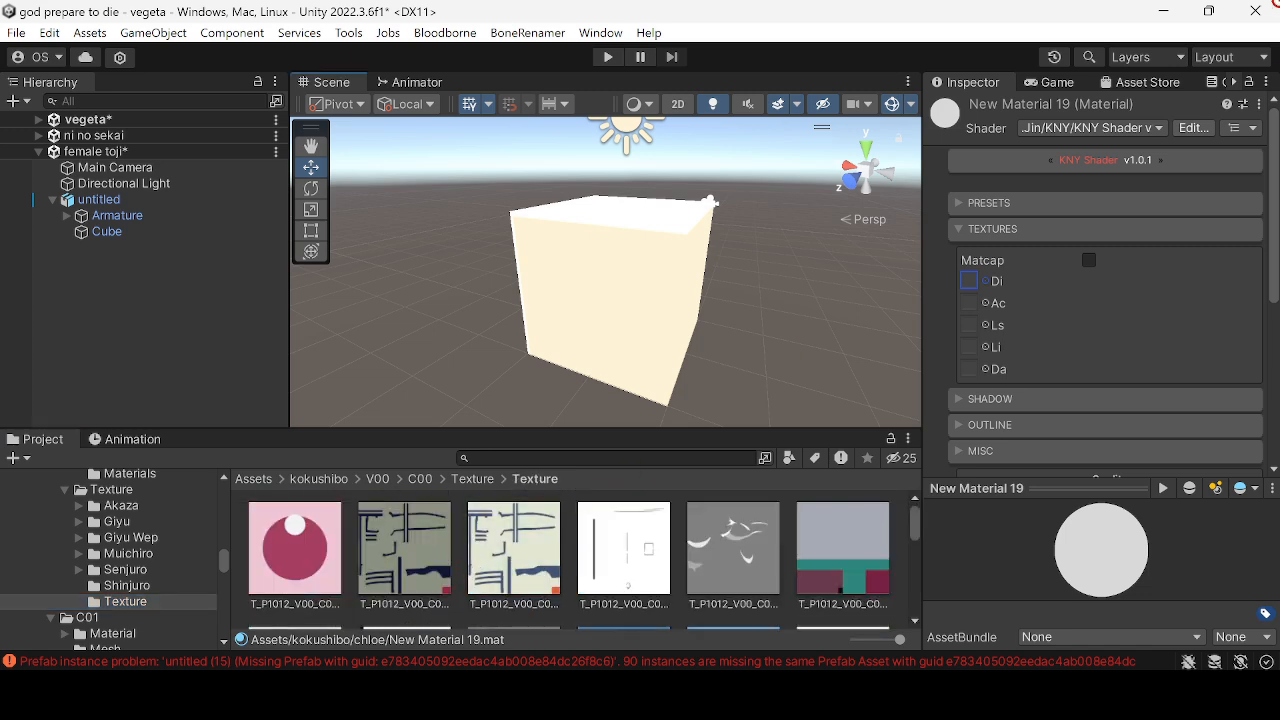
# - Assign the light cream line texture to the material's Di slot and its darker version to the Ac slot
pyautogui.click(995, 203)
pyautogui.moveTo(980, 345); pyautogui.dragTo(975, 340)
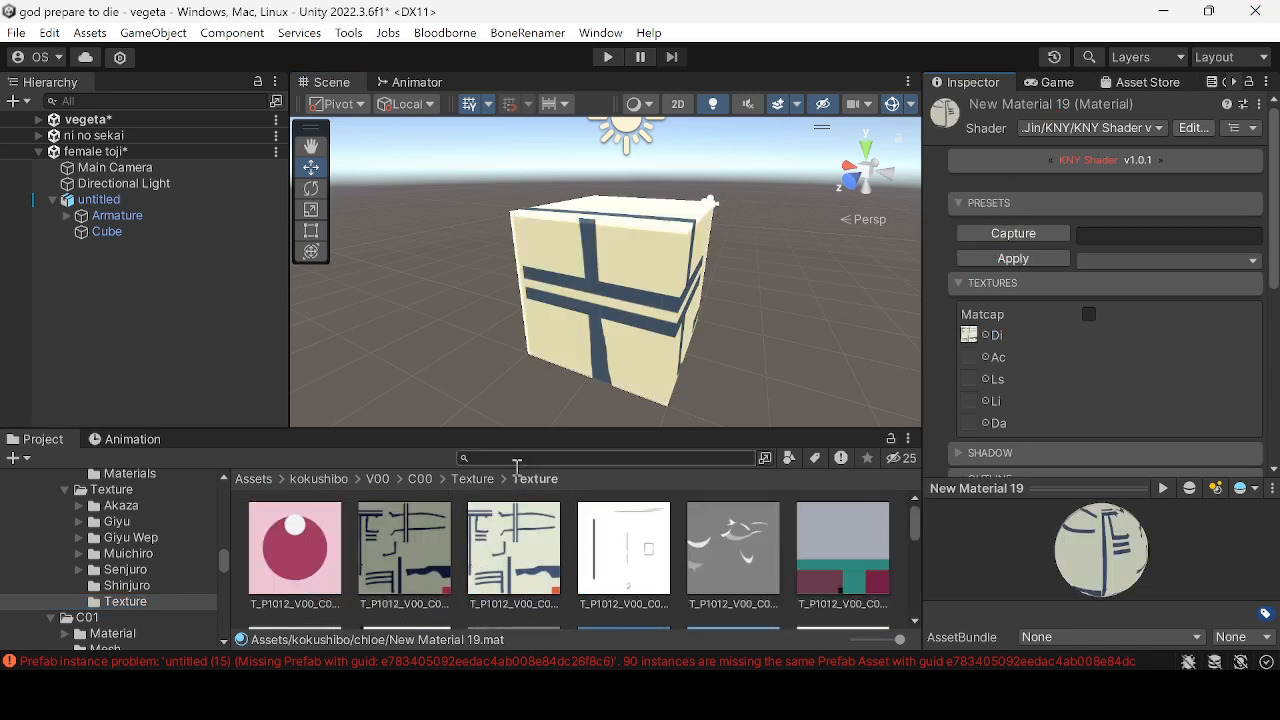
pyautogui.moveTo(378, 570); pyautogui.dragTo(978, 360)
pyautogui.moveTo(735, 368); pyautogui.dragTo(655, 350, button='middle')
pyautogui.moveTo(767, 276); pyautogui.dragTo(526, 300, button='right')
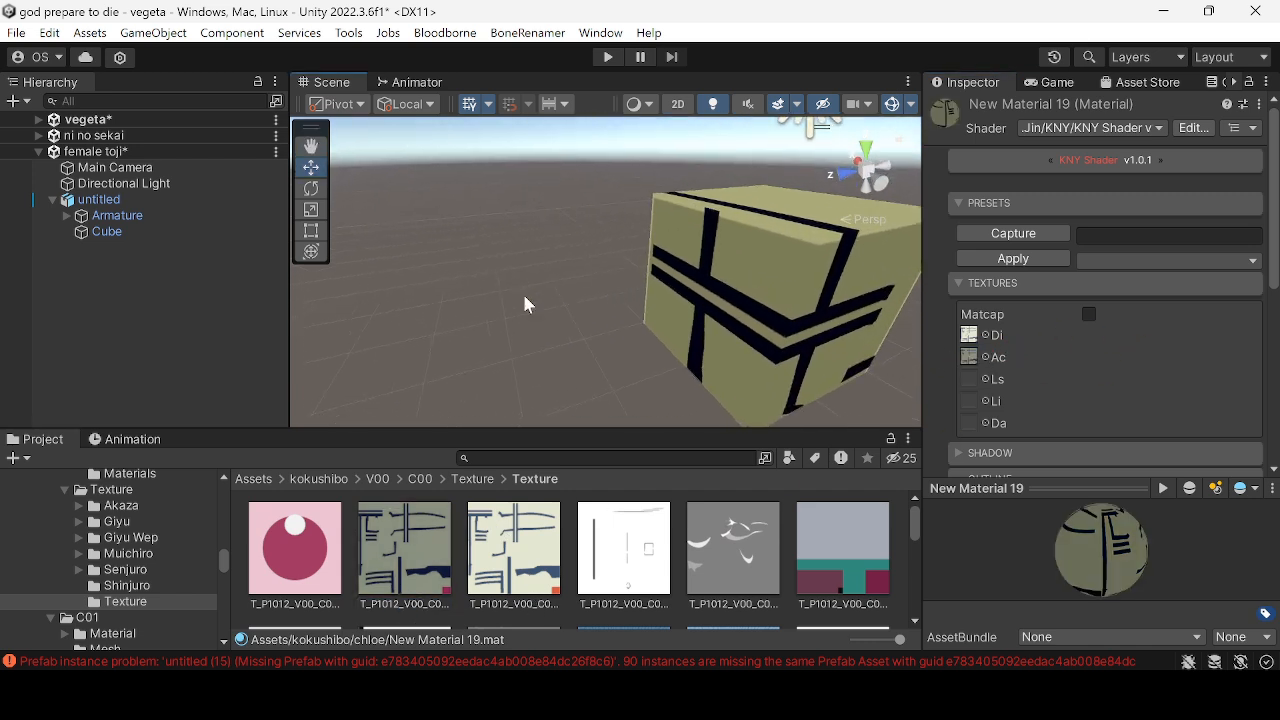
pyautogui.moveTo(640, 268); pyautogui.dragTo(385, 274, button='middle')
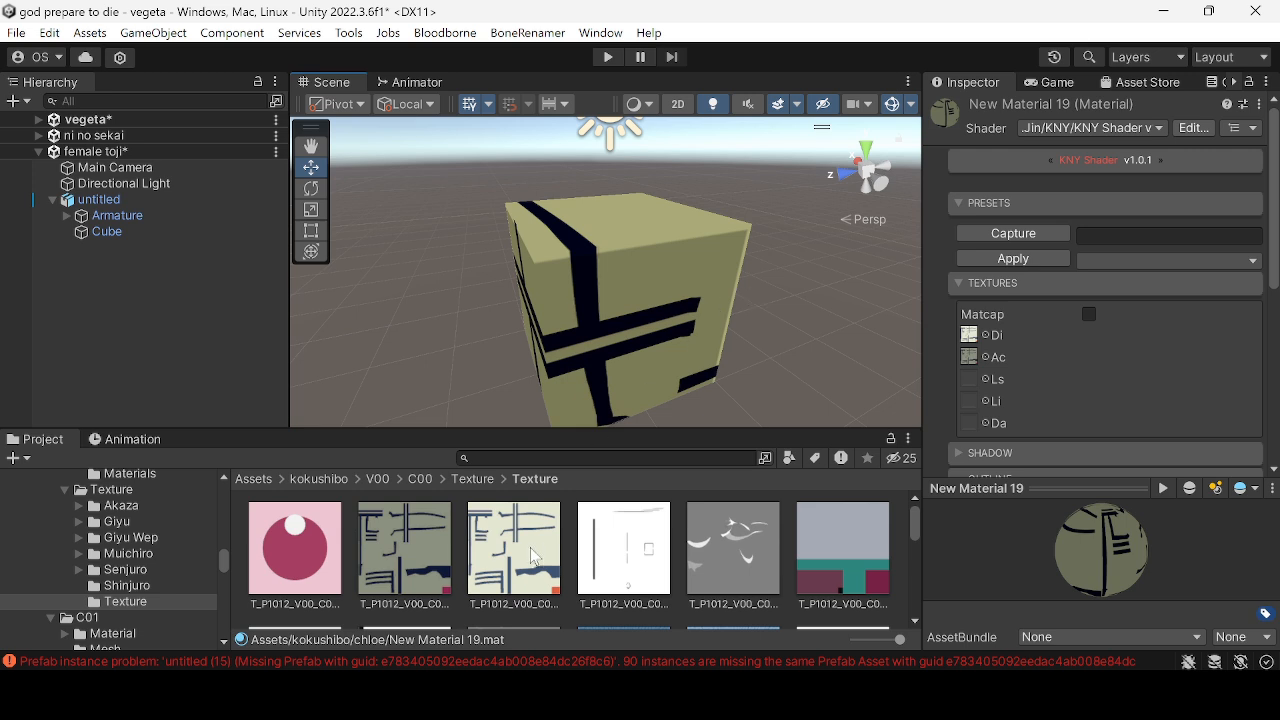
# - Select the Cube mesh in the scene and expand New Material 19's settings to reach its texture slots
pyautogui.scroll(-1, 646, 540)
pyautogui.scroll(1, 646, 540)
pyautogui.moveTo(636, 556); pyautogui.dragTo(1068, 320)
pyautogui.click(655, 552)
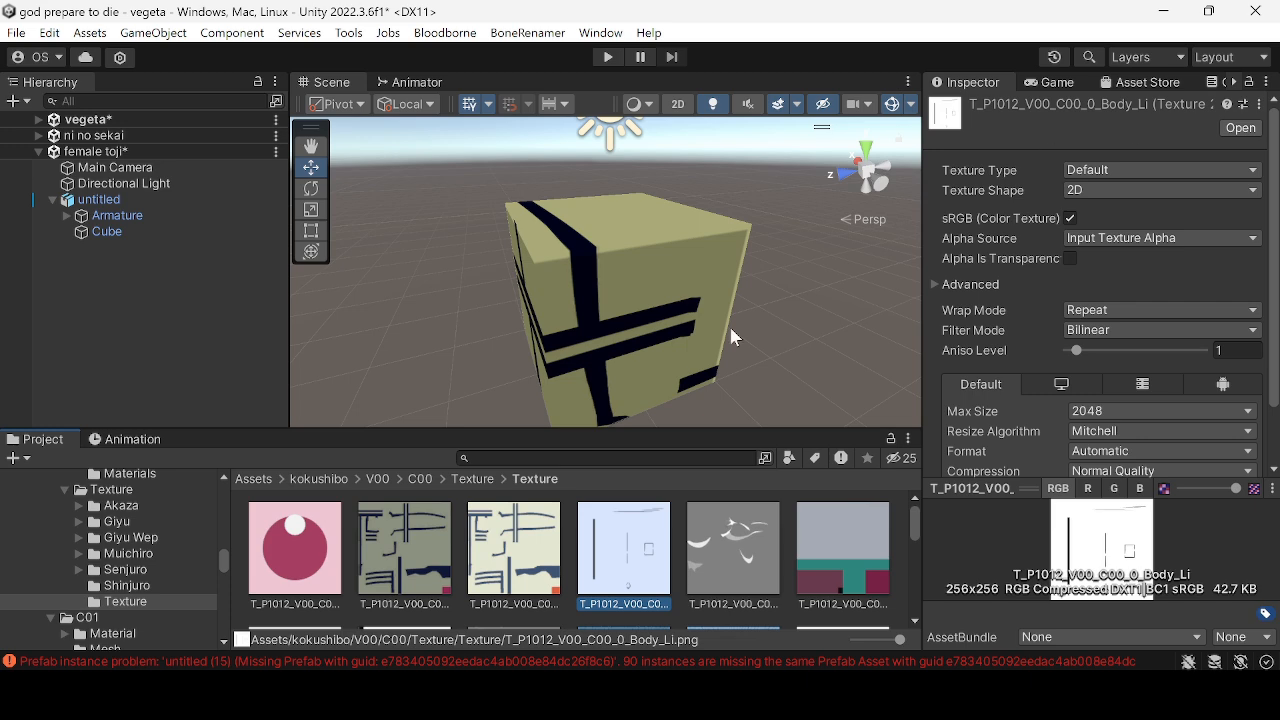
pyautogui.click(562, 318)
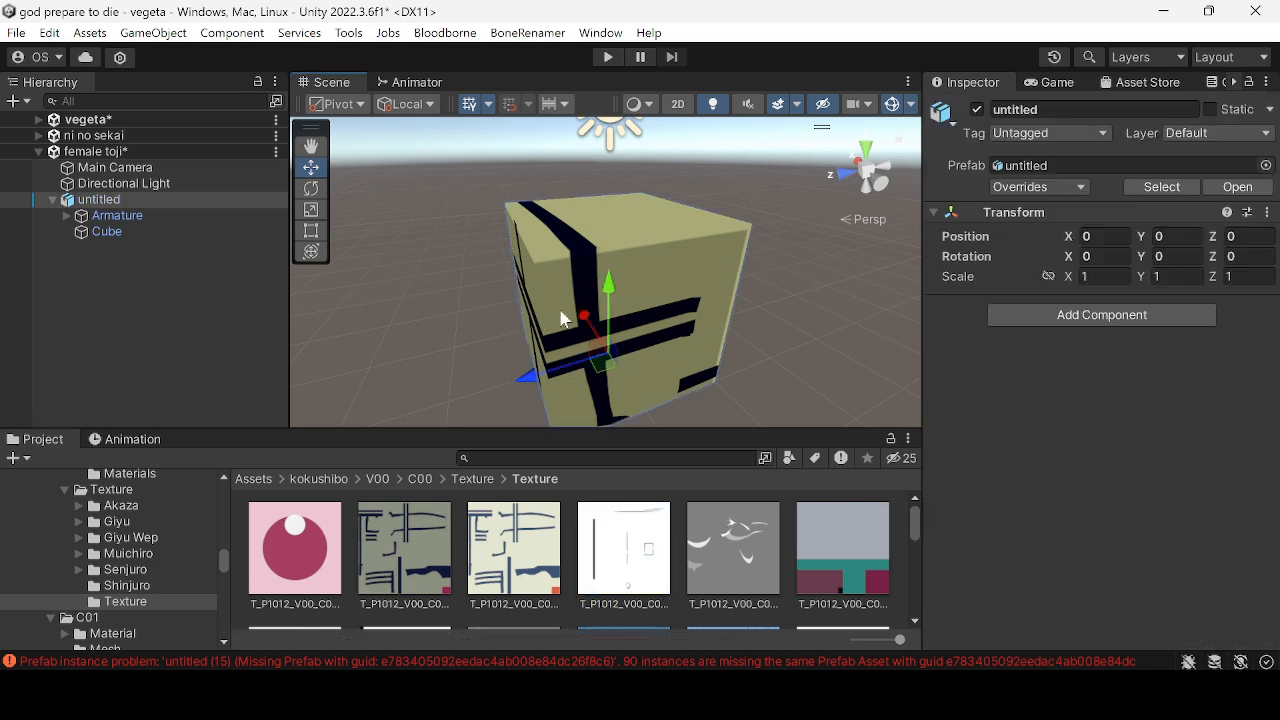
pyautogui.click(714, 285)
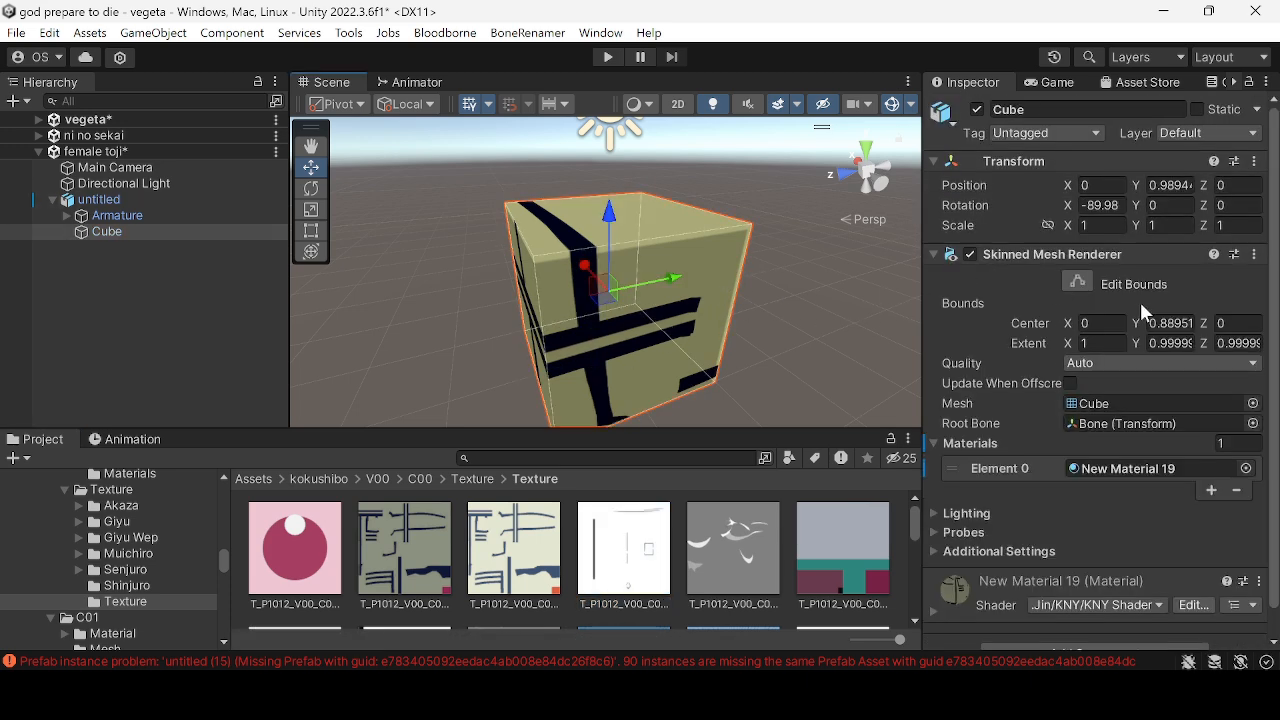
pyautogui.scroll(-1, 996, 512)
pyautogui.click(928, 578)
pyautogui.scroll(-10, 1133, 370)
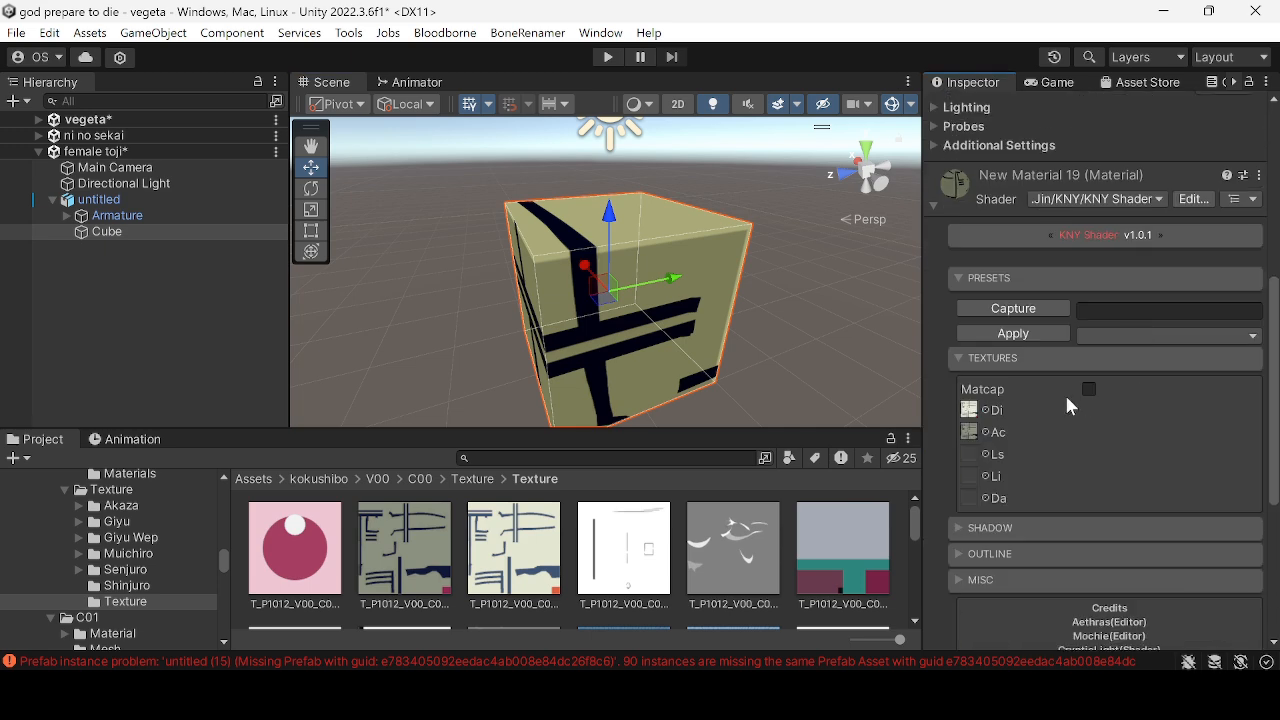
# - Assign the white Body_Li texture to the Li slot and the gray texture beside it to the Ls slot
pyautogui.moveTo(637, 543)
pyautogui.mouseDown()
pyautogui.moveTo(785, 472)
pyautogui.moveTo(966, 479)
pyautogui.mouseUp()
pyautogui.moveTo(749, 532); pyautogui.dragTo(970, 456)
pyautogui.moveTo(680, 300); pyautogui.dragTo(815, 308, button='right')
pyautogui.moveTo(760, 338); pyautogui.dragTo(688, 355, button='middle')
pyautogui.click(686, 354)
pyautogui.moveTo(686, 354); pyautogui.dragTo(800, 334, button='right')
pyautogui.moveTo(660, 348); pyautogui.dragTo(1028, 260, button='middle')
pyautogui.scroll(-3, 671, 242)
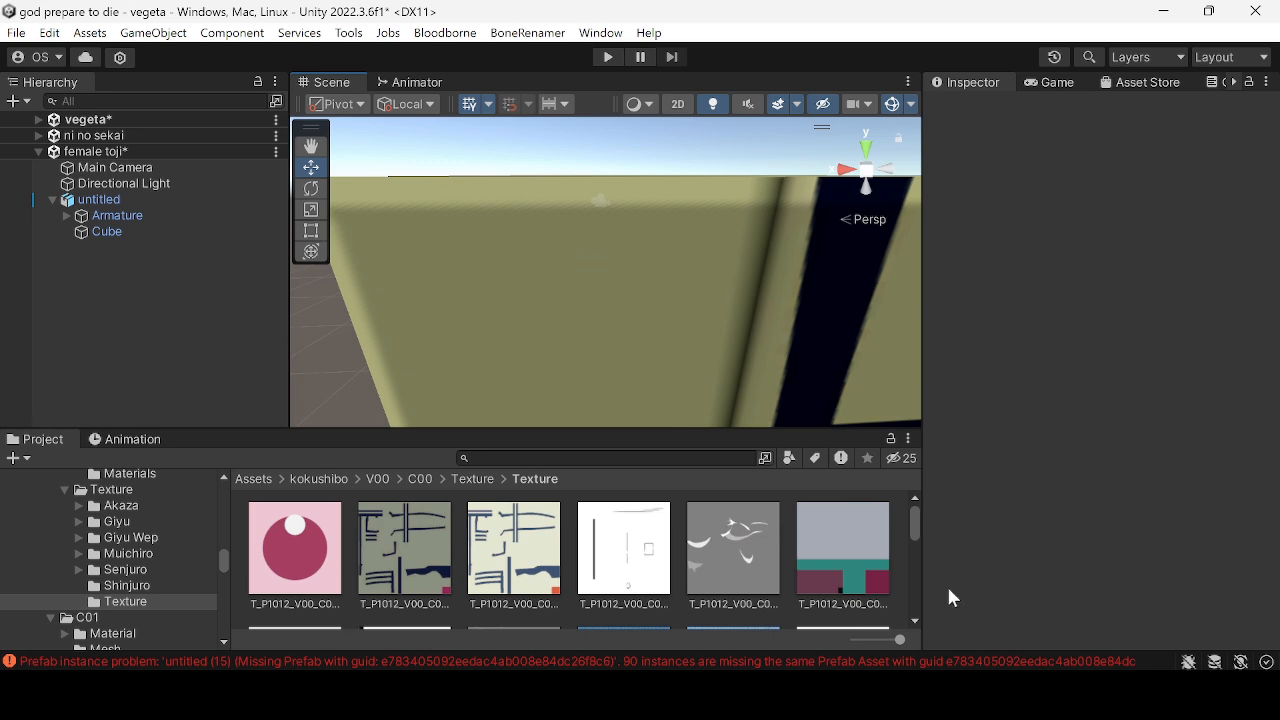
# - Reselect the Cube mesh and set its material's Shadow Scale to 0, Shadow Intensity to 1 and Step to 1
pyautogui.click(640, 300)
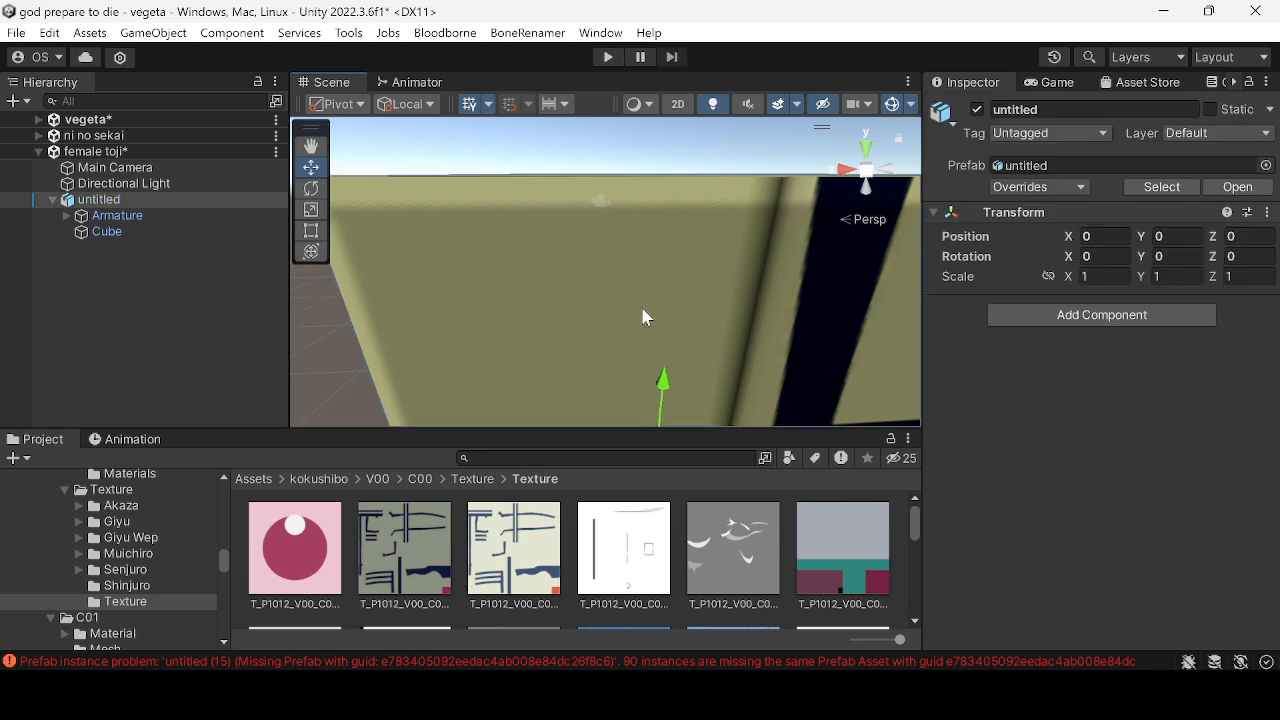
pyautogui.click(640, 300)
pyautogui.scroll(-8, 1100, 295)
pyautogui.scroll(-4, 1103, 301)
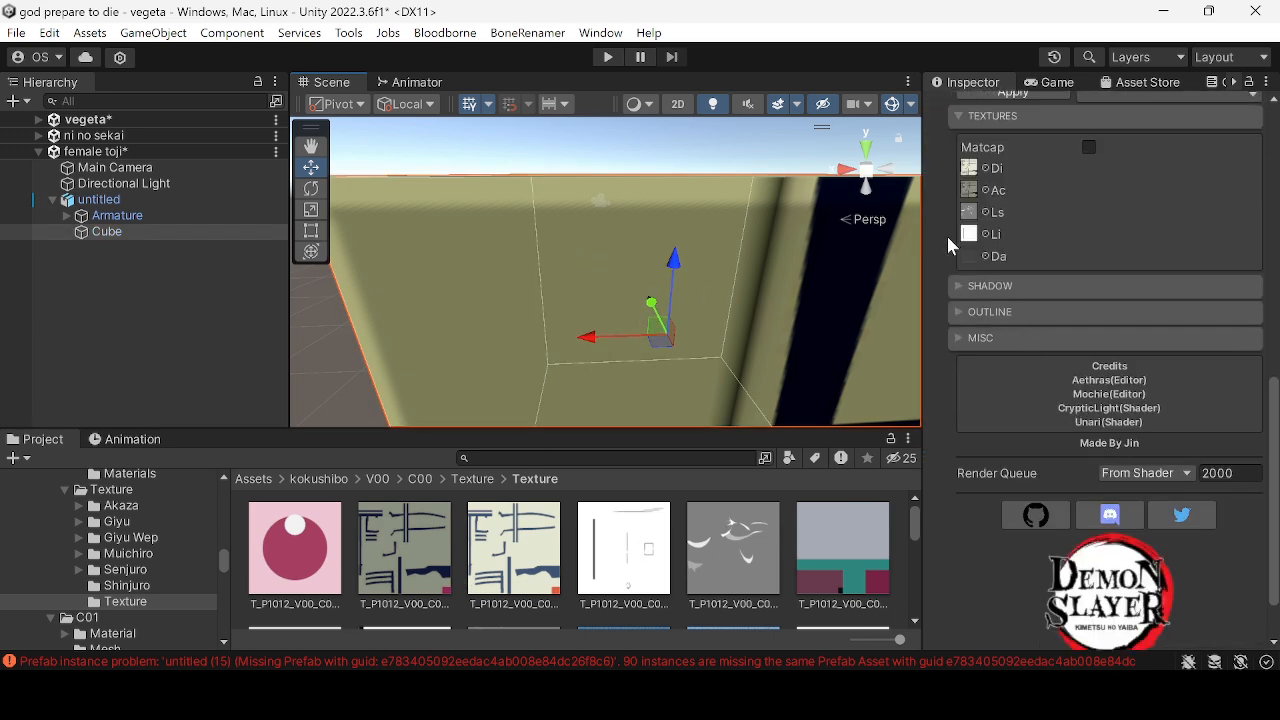
pyautogui.click(955, 289)
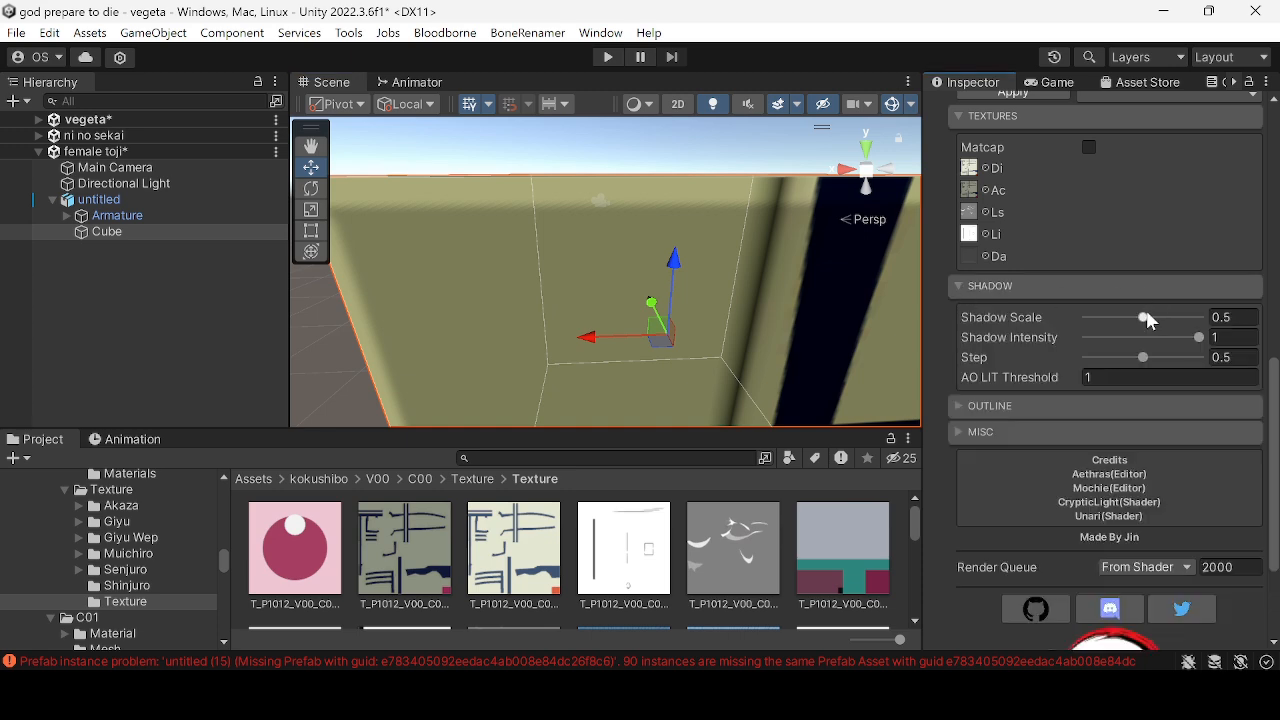
pyautogui.moveTo(1146, 318); pyautogui.dragTo(1090, 338)
pyautogui.moveTo(1200, 337)
pyautogui.mouseDown()
pyautogui.moveTo(1178, 338)
pyautogui.moveTo(1216, 342)
pyautogui.mouseUp()
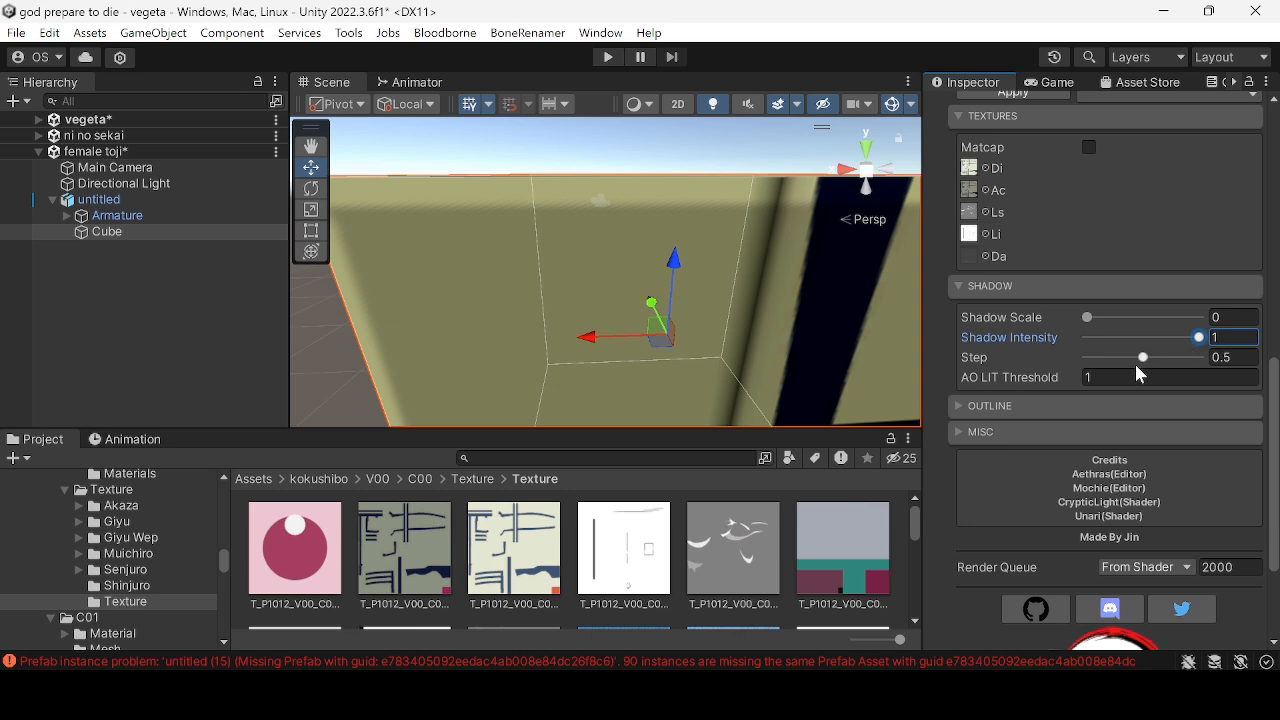
pyautogui.moveTo(1143, 358)
pyautogui.mouseDown()
pyautogui.moveTo(1222, 358)
pyautogui.moveTo(1038, 360)
pyautogui.moveTo(1205, 358)
pyautogui.mouseUp()
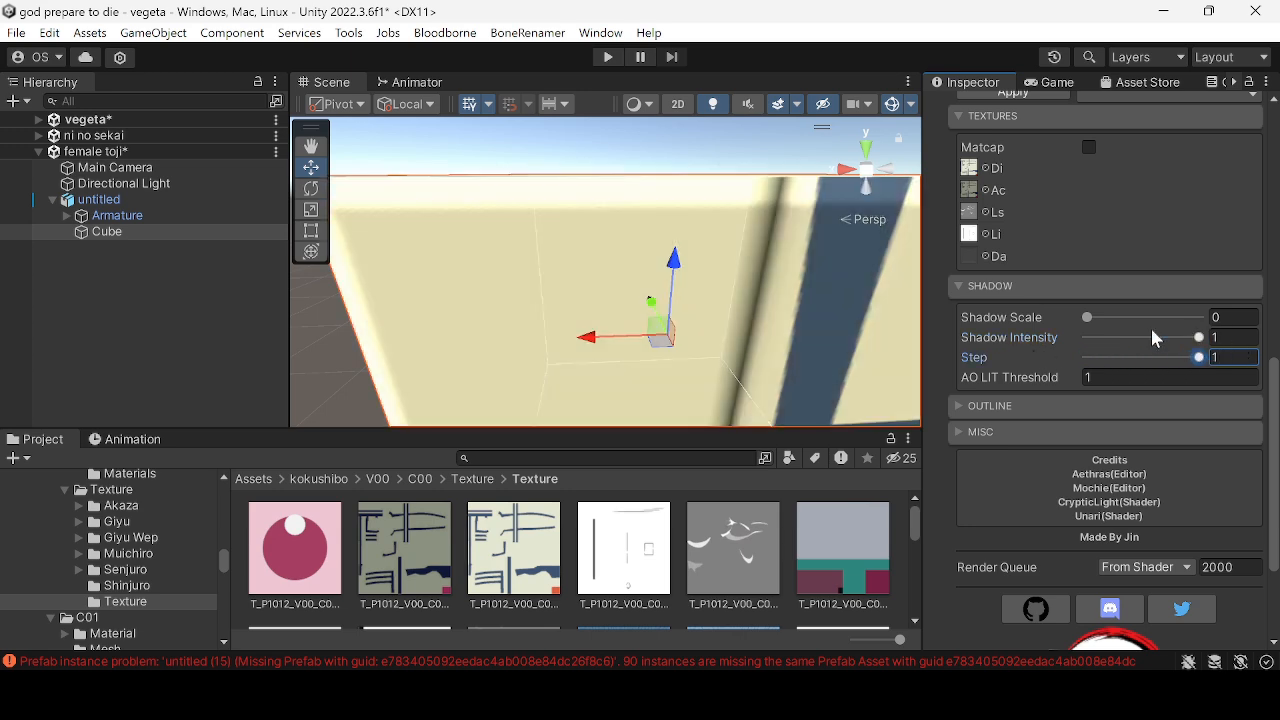
# - Lower the material's AO LIT Threshold to about -1.3, with the cube viewed from a corner
pyautogui.scroll(-5, 697, 323)
pyautogui.keyDown('alt'); pyautogui.moveTo(760, 338); pyautogui.dragTo(590, 312); pyautogui.keyUp('alt')
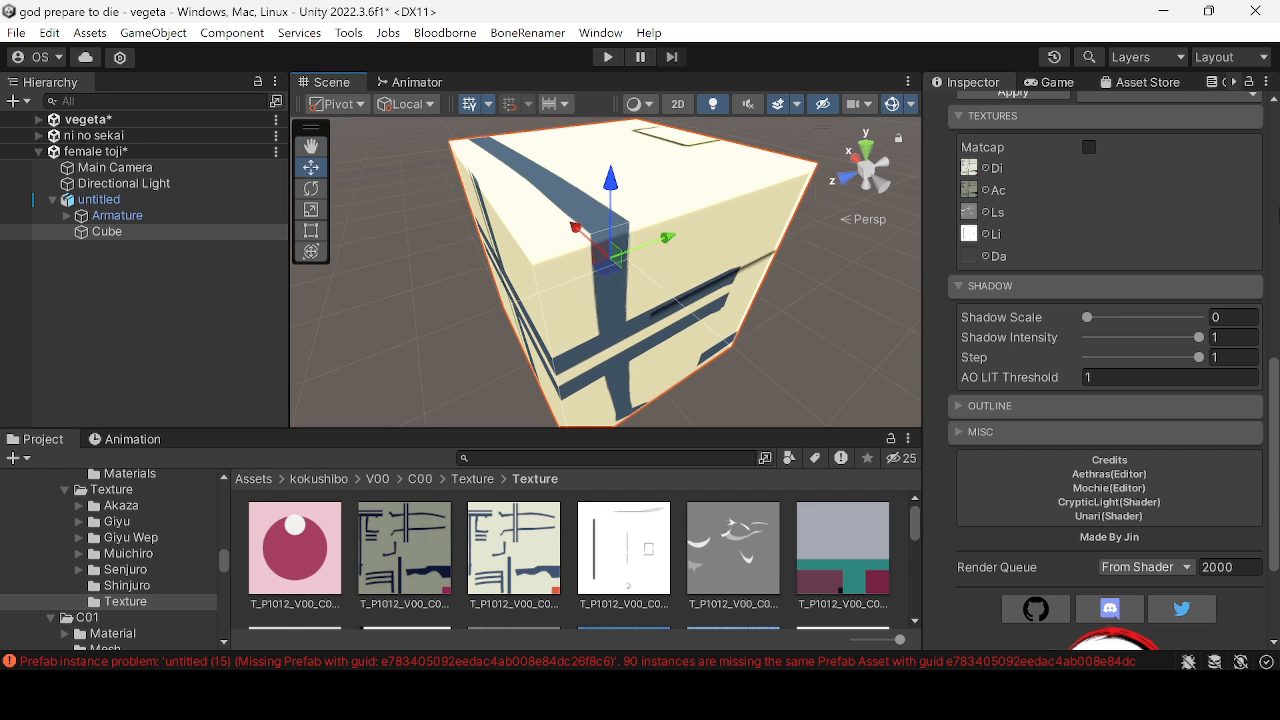
pyautogui.moveTo(1065, 387)
pyautogui.mouseDown()
pyautogui.moveTo(915, 371)
pyautogui.moveTo(963, 372)
pyautogui.moveTo(873, 380)
pyautogui.moveTo(1000, 372)
pyautogui.moveTo(971, 372)
pyautogui.mouseUp()
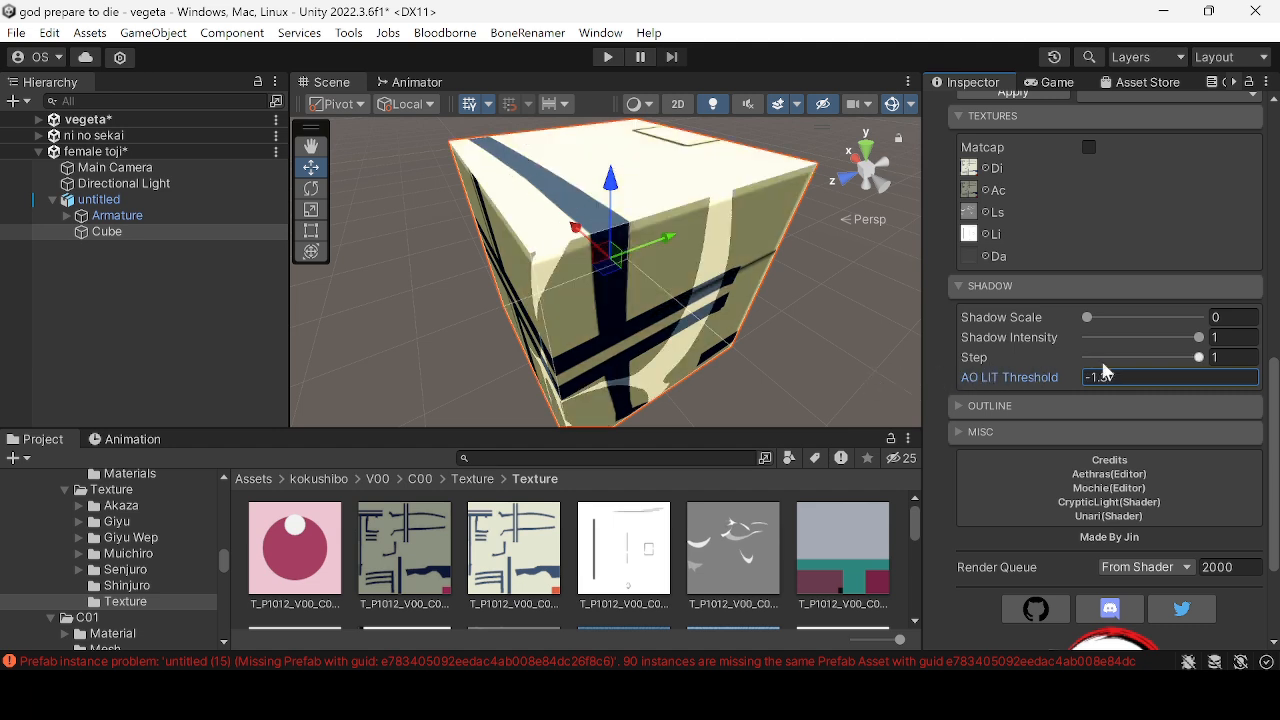
# - Examine the material's light and shadow boundaries on the cube's side and top faces, up close and from several angles
pyautogui.moveTo(1199, 358)
pyautogui.mouseDown()
pyautogui.moveTo(1150, 365)
pyautogui.moveTo(1235, 366)
pyautogui.moveTo(1113, 338)
pyautogui.moveTo(1205, 338)
pyautogui.mouseUp()
pyautogui.moveTo(638, 355); pyautogui.dragTo(951, 296, button='right')
pyautogui.press('a')
pyautogui.moveTo(775, 308); pyautogui.dragTo(746, 341, button='right')
pyautogui.moveTo(746, 341); pyautogui.dragTo(634, 320, button='middle')
pyautogui.moveTo(634, 320)
pyautogui.mouseDown(button='right')
pyautogui.moveTo(394, 346)
pyautogui.moveTo(620, 300)
pyautogui.mouseUp(button='right')
pyautogui.moveTo(620, 300); pyautogui.dragTo(673, 291, button='middle')
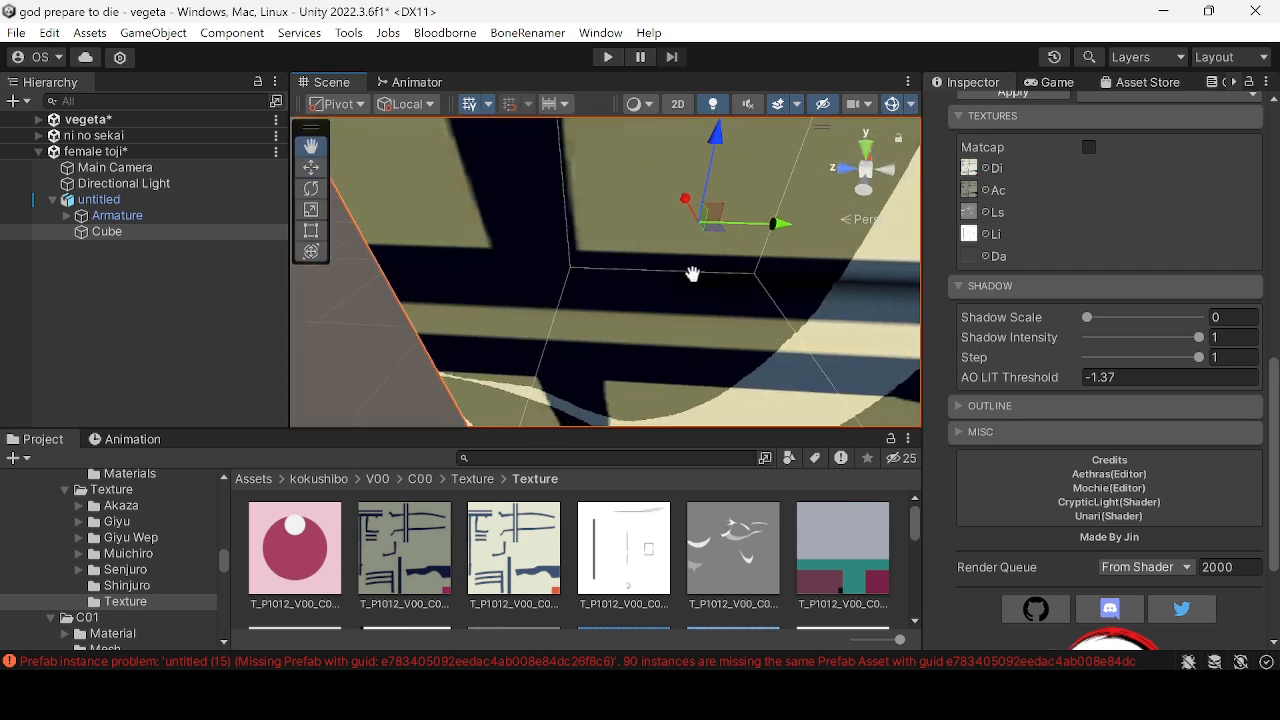
pyautogui.scroll(-3, 673, 291)
pyautogui.scroll(-3, 578, 301)
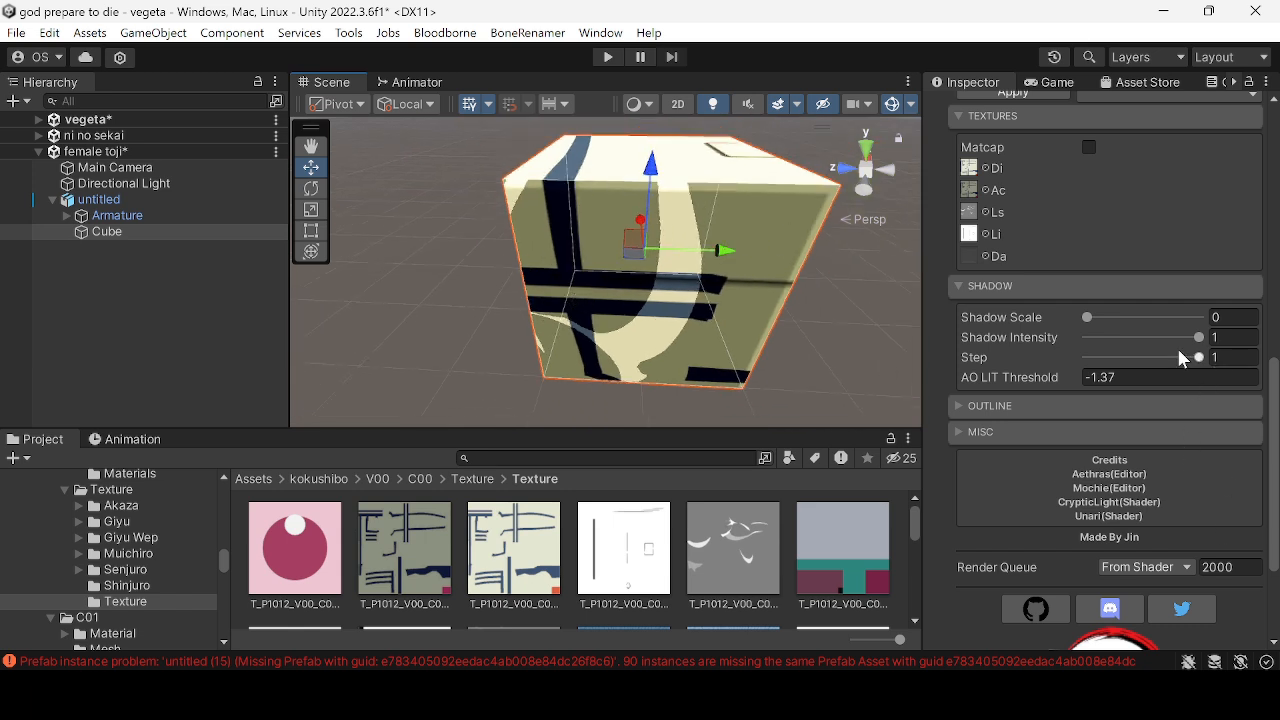
# - Try a Step of about 0.7 and an AO LIT Threshold of 6.49, and return Step to 1
pyautogui.moveTo(1199, 357)
pyautogui.mouseDown()
pyautogui.moveTo(1122, 357)
pyautogui.moveTo(1215, 372)
pyautogui.moveTo(1125, 357)
pyautogui.moveTo(1212, 358)
pyautogui.moveTo(1168, 366)
pyautogui.mouseUp()
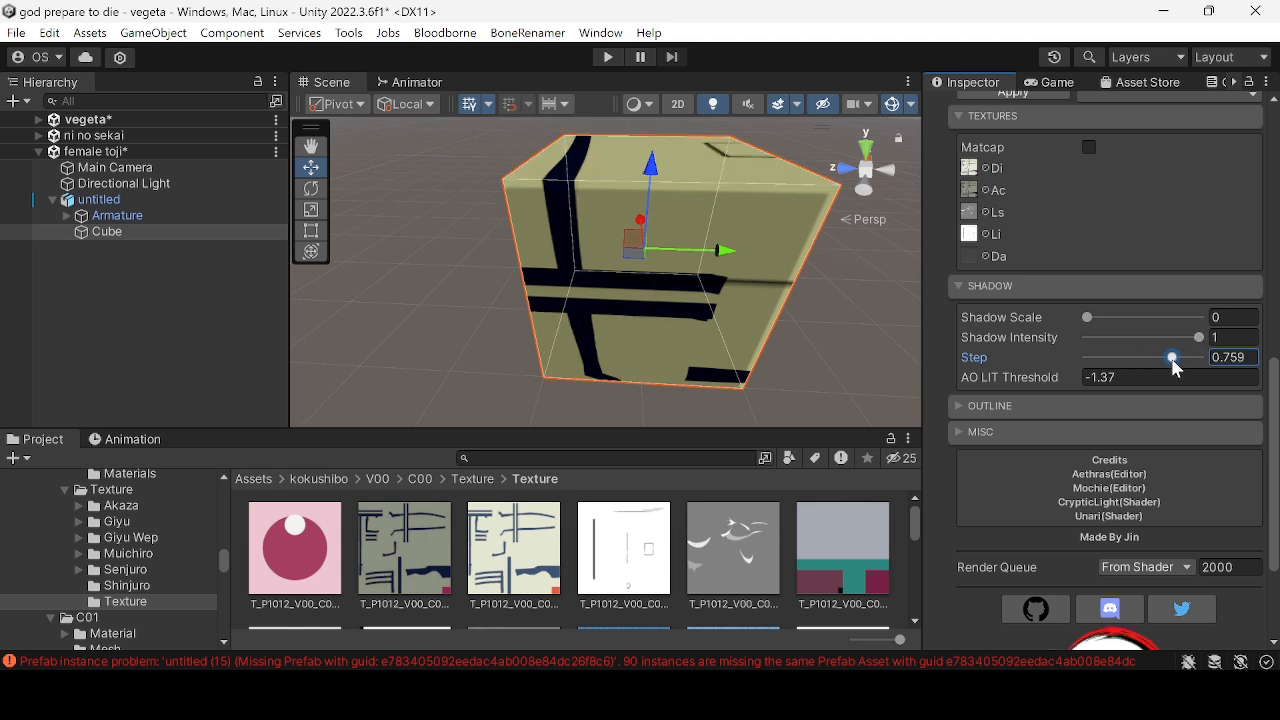
pyautogui.moveTo(1080, 380); pyautogui.dragTo(1204, 349)
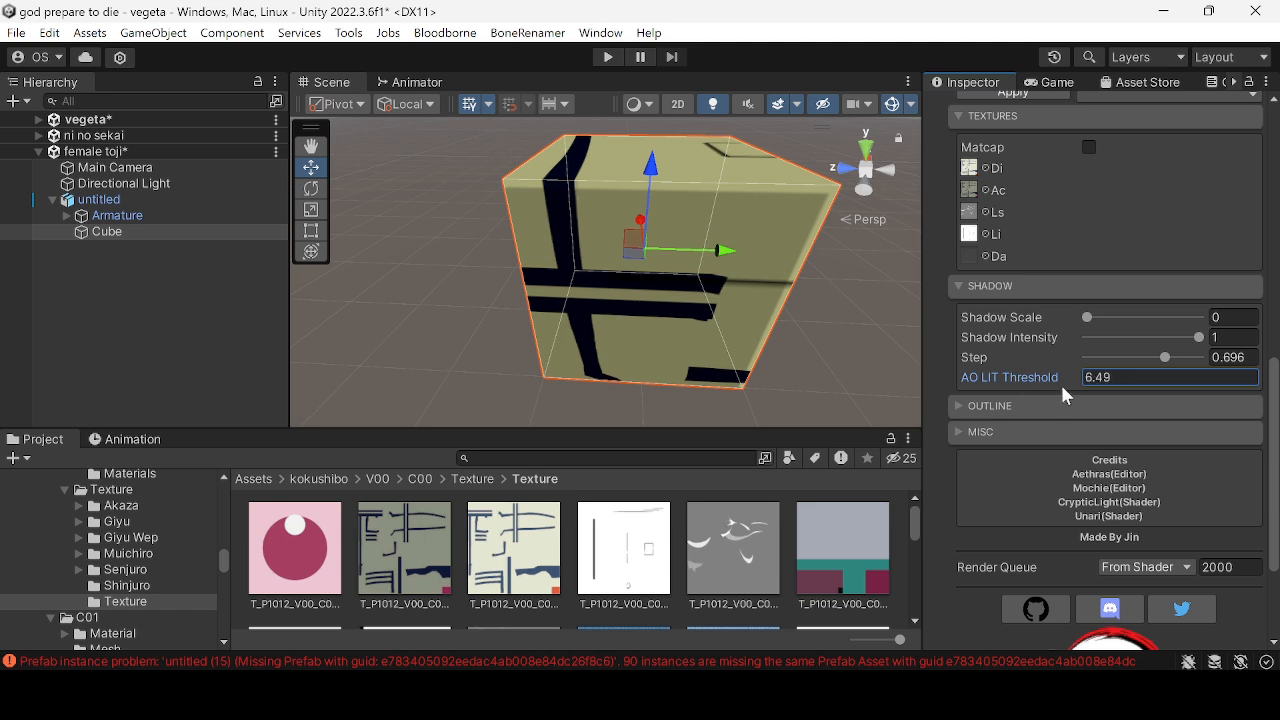
pyautogui.moveTo(1182, 352); pyautogui.dragTo(1205, 340)
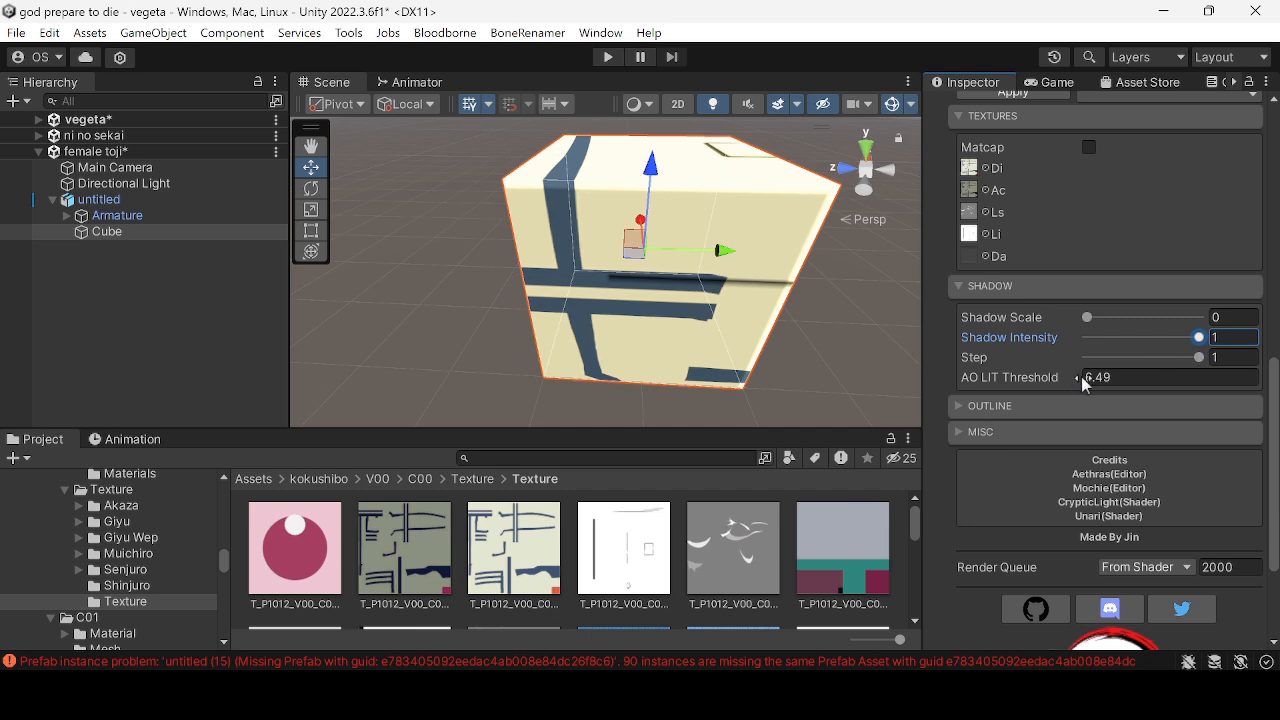
# - Lower the material's AO LIT Threshold to about -2.01 while viewing the cube from a corner
pyautogui.moveTo(1081, 376)
pyautogui.mouseDown()
pyautogui.moveTo(632, 384)
pyautogui.moveTo(818, 381)
pyautogui.moveTo(787, 388)
pyautogui.mouseUp()
pyautogui.moveTo(722, 303); pyautogui.dragTo(654, 337, button='right')
pyautogui.moveTo(654, 337); pyautogui.dragTo(631, 351, button='middle')
pyautogui.moveTo(1037, 388); pyautogui.dragTo(1073, 380)
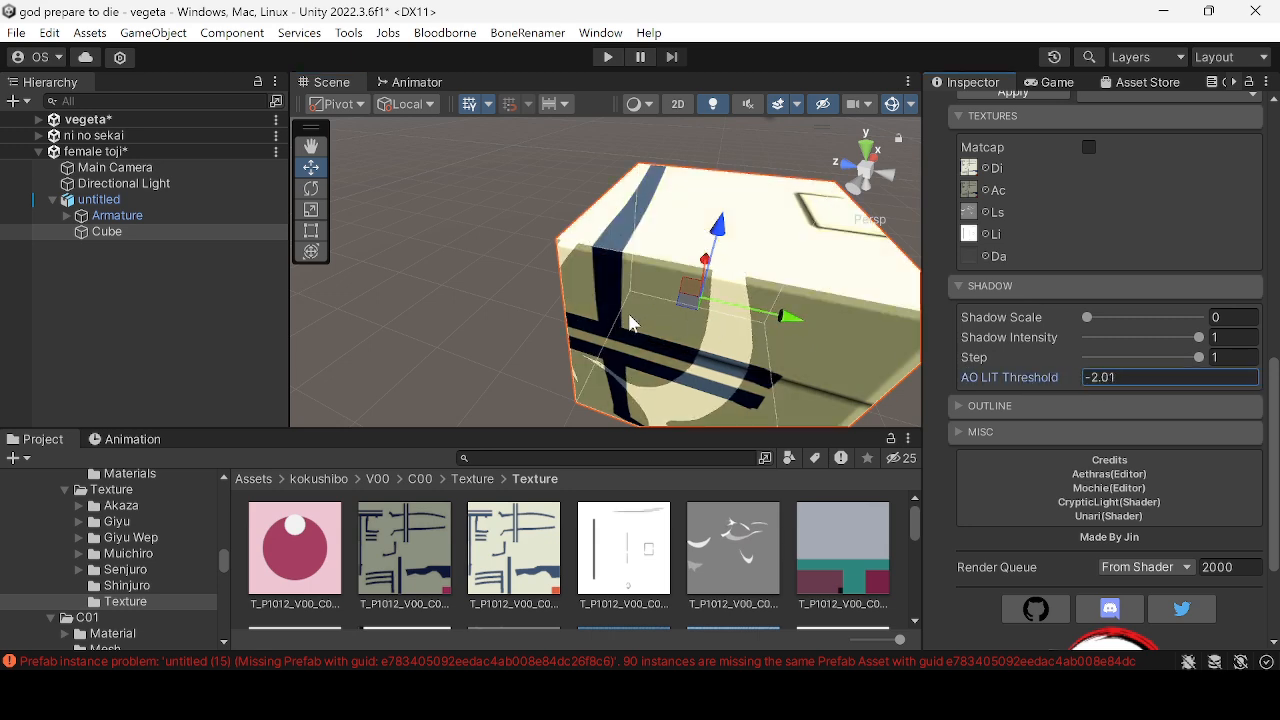
# - Inspect the shadowed and lit areas and the texture's dark line details around the cube's faces
pyautogui.moveTo(635, 324); pyautogui.dragTo(902, 317, button='right')
pyautogui.moveTo(902, 317)
pyautogui.mouseDown(button='middle')
pyautogui.moveTo(836, 324)
pyautogui.moveTo(897, 319)
pyautogui.mouseUp(button='middle')
pyautogui.moveTo(642, 360); pyautogui.dragTo(780, 331, button='right')
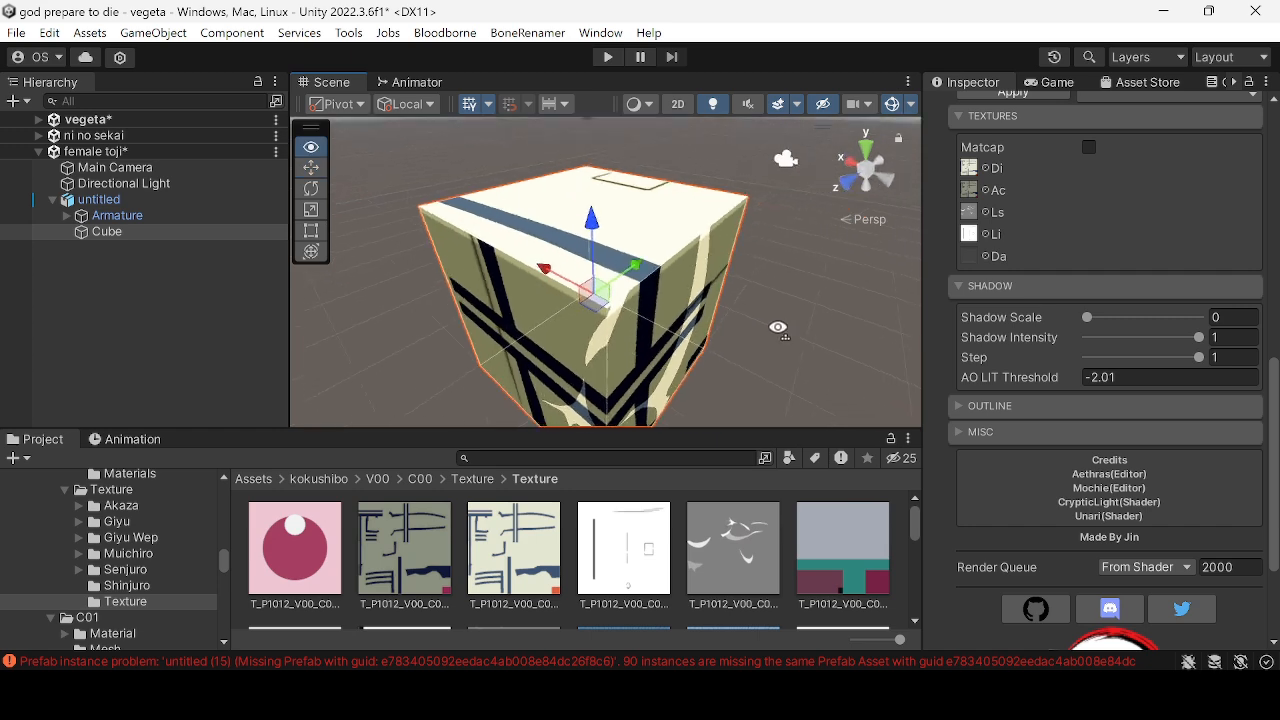
pyautogui.moveTo(780, 331); pyautogui.dragTo(840, 328, button='middle')
pyautogui.moveTo(677, 346); pyautogui.dragTo(725, 344, button='middle')
pyautogui.moveTo(615, 347); pyautogui.dragTo(682, 312, button='right')
pyautogui.scroll(8, 511, 328)
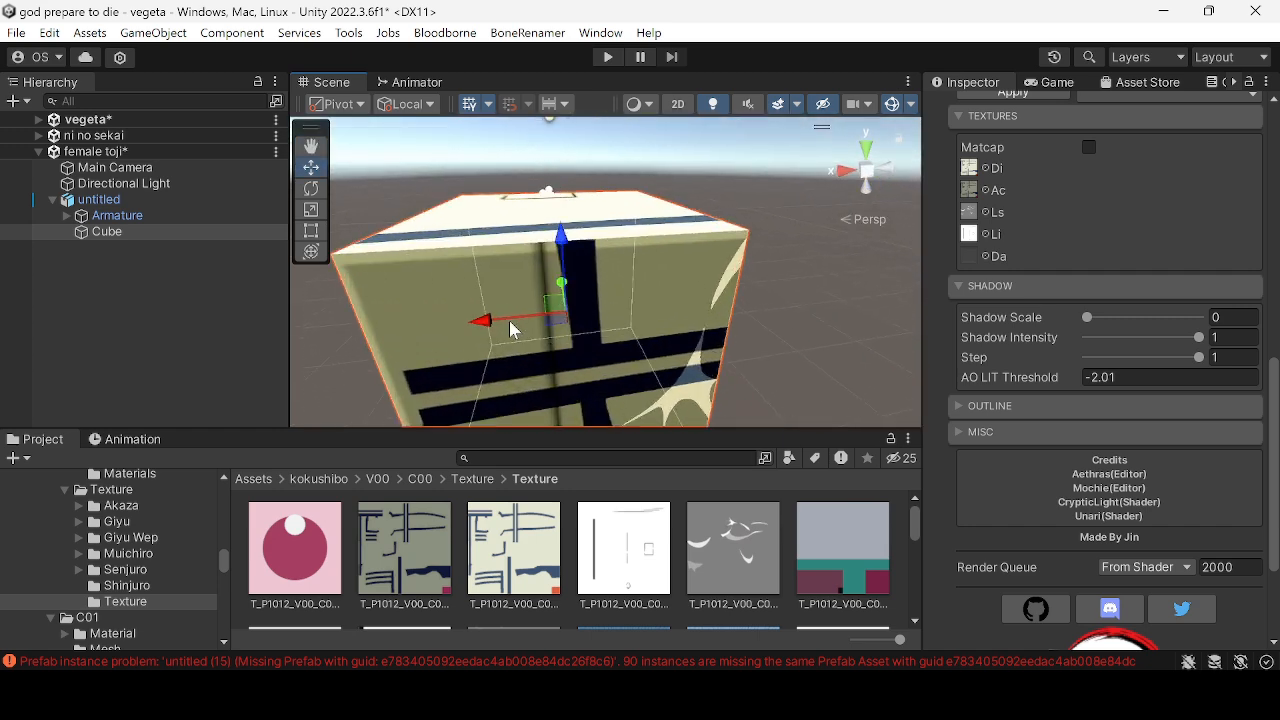
pyautogui.scroll(-3, 829, 268)
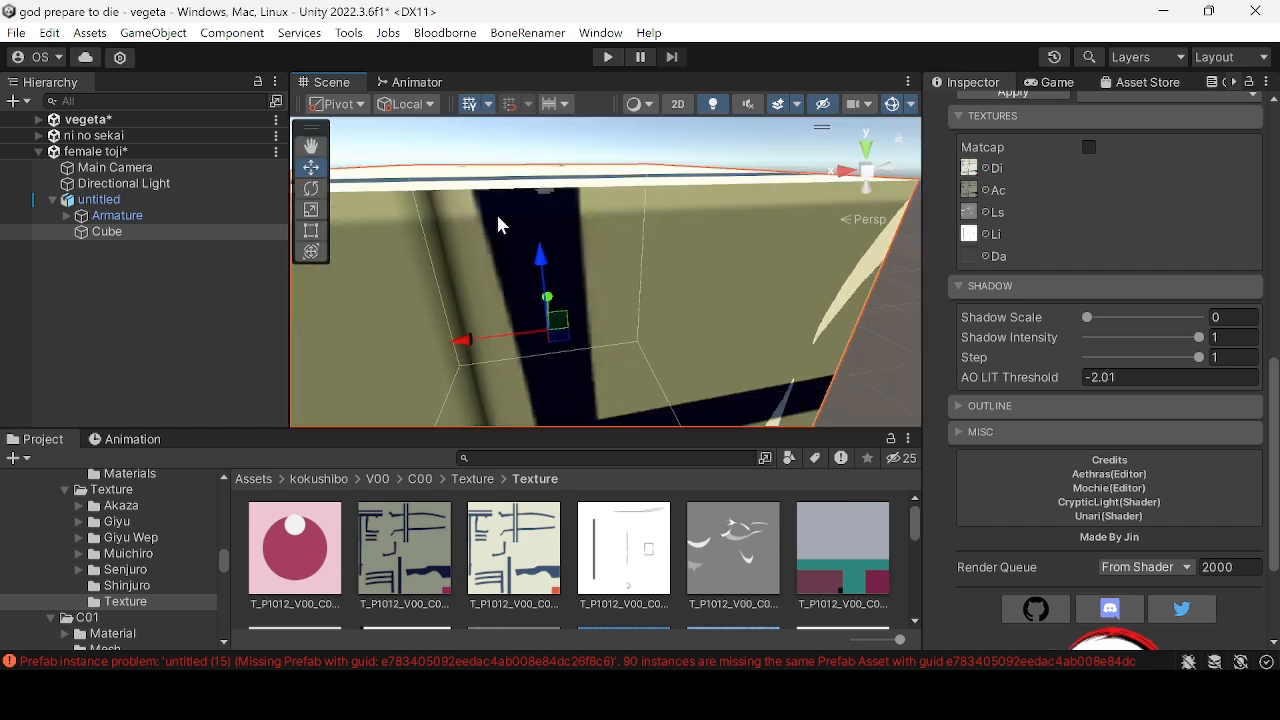
pyautogui.scroll(-2, 440, 238)
pyautogui.moveTo(471, 236); pyautogui.dragTo(600, 285, button='right')
pyautogui.moveTo(600, 285); pyautogui.dragTo(763, 274, button='middle')
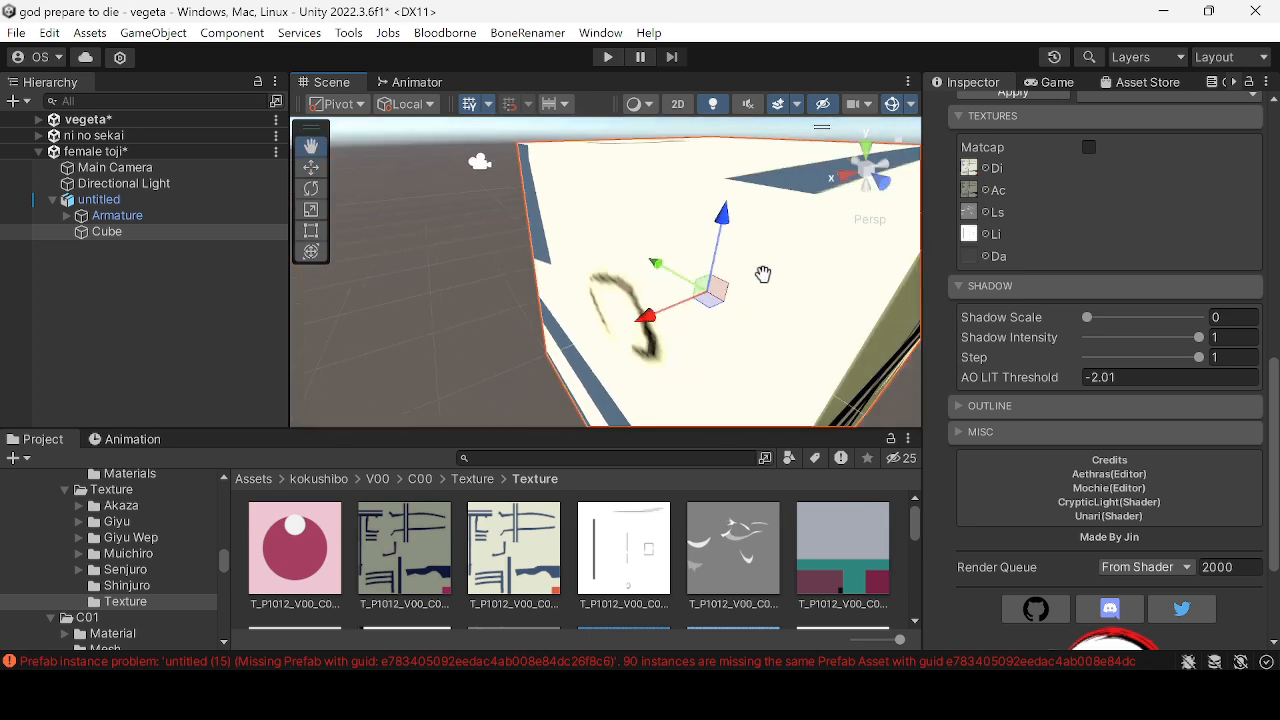
# - Reset the AO LIT Threshold to 0, view the cube's front face, and lower the threshold to about -1.07
pyautogui.click(1137, 376)
pyautogui.write('0')
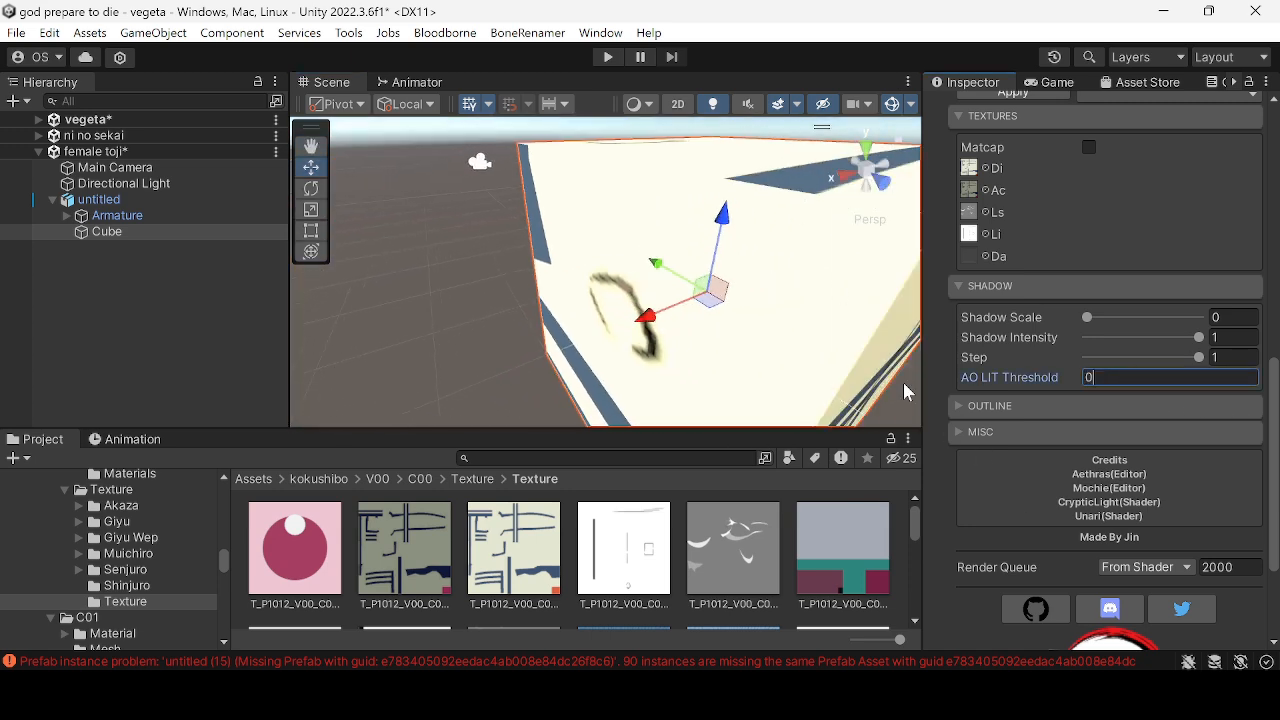
pyautogui.moveTo(837, 380); pyautogui.dragTo(600, 292, button='right')
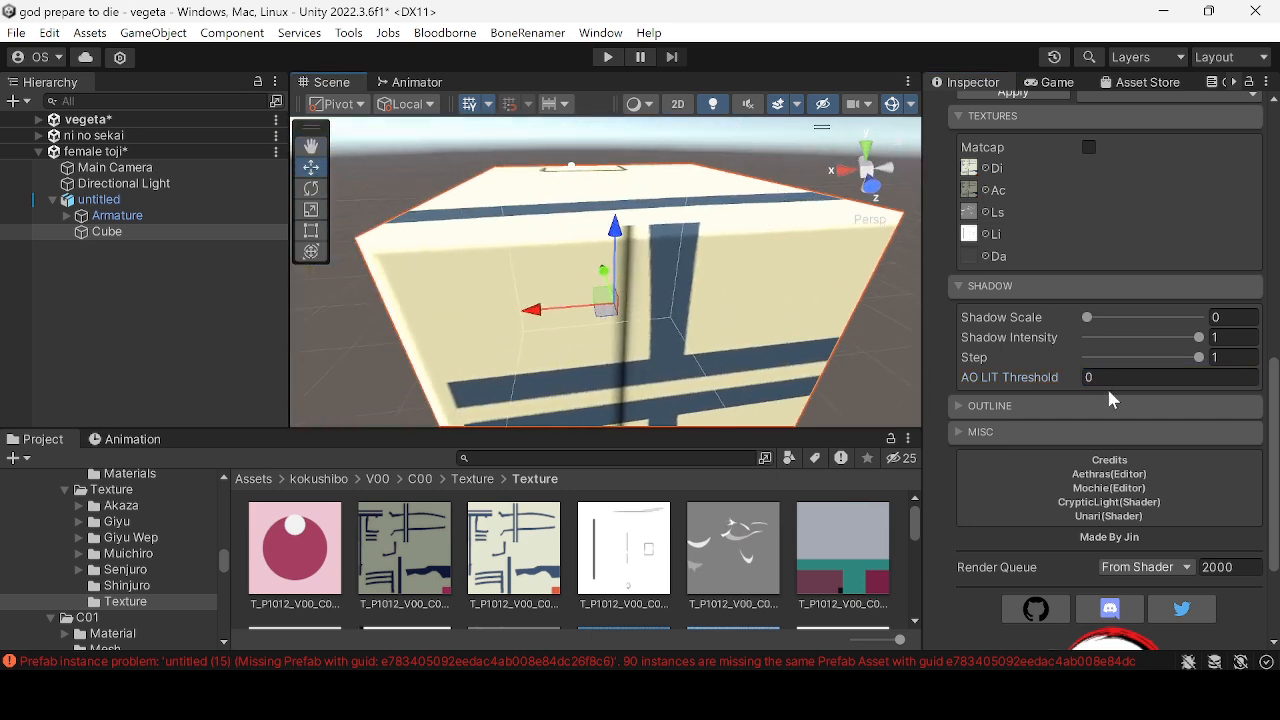
pyautogui.moveTo(1066, 377); pyautogui.dragTo(1040, 377)
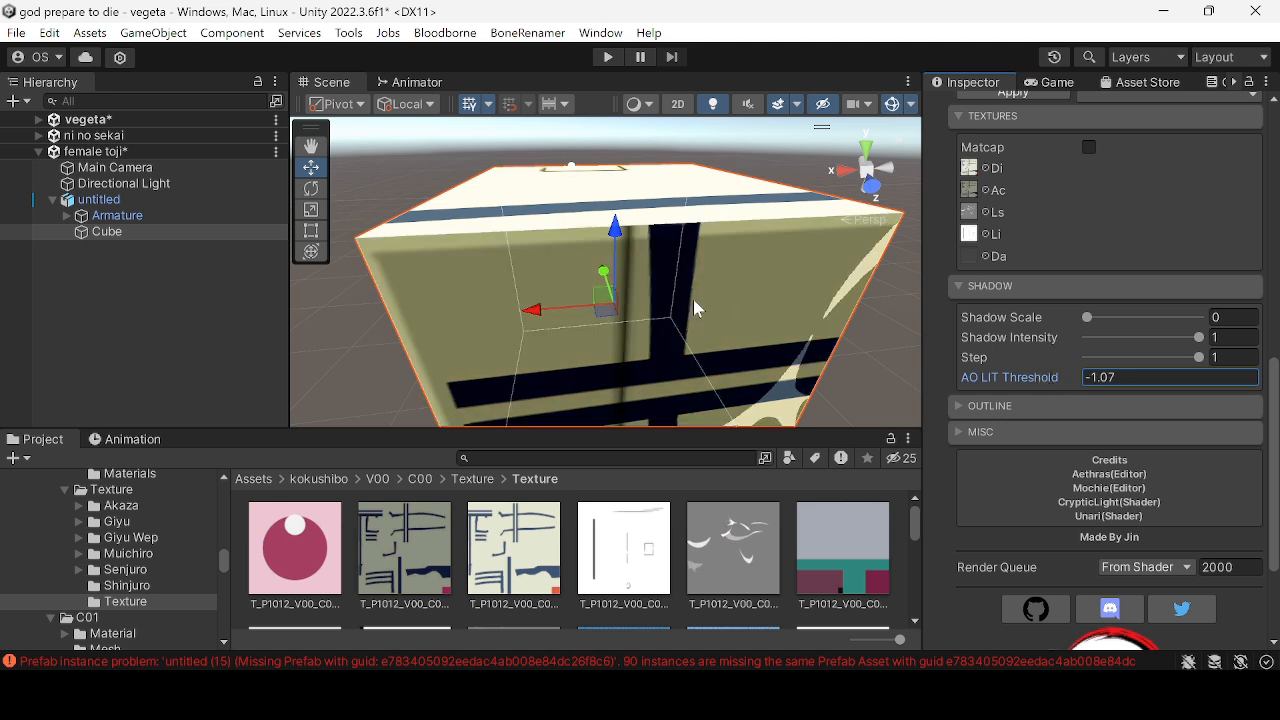
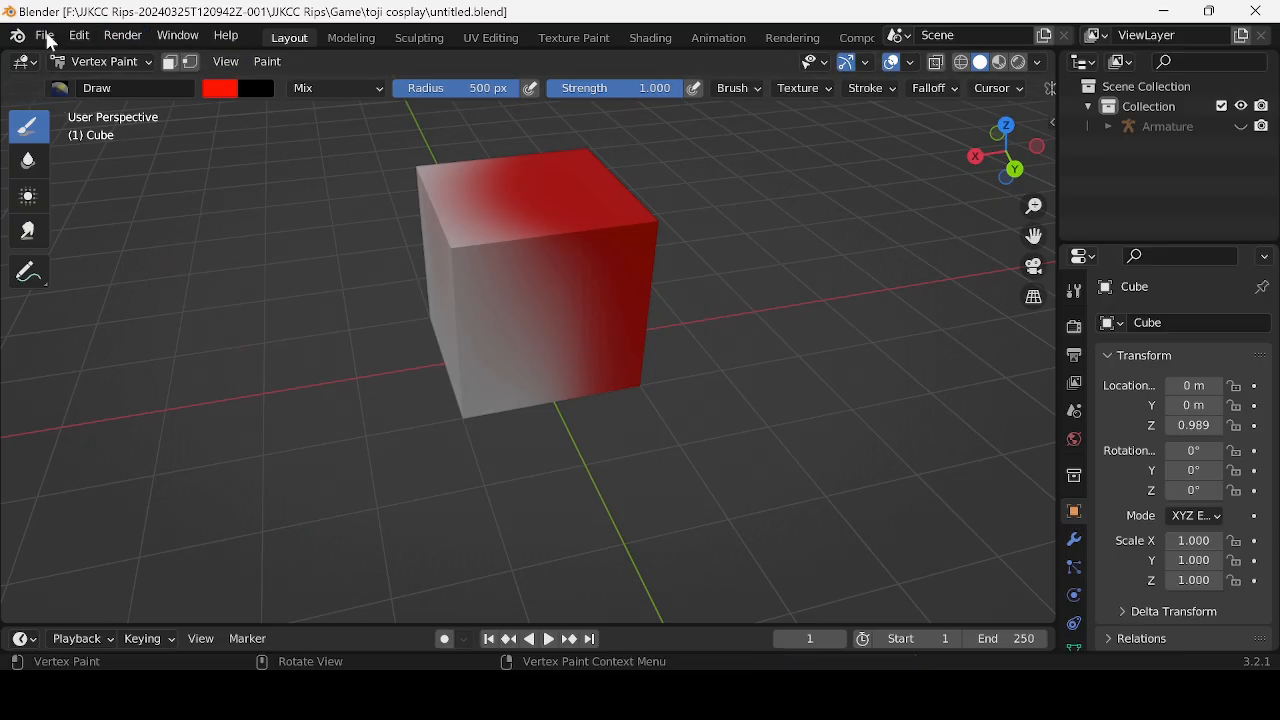
# - Switch to Blender and bring up the file browser for opening another blend file
pyautogui.click(47, 37)
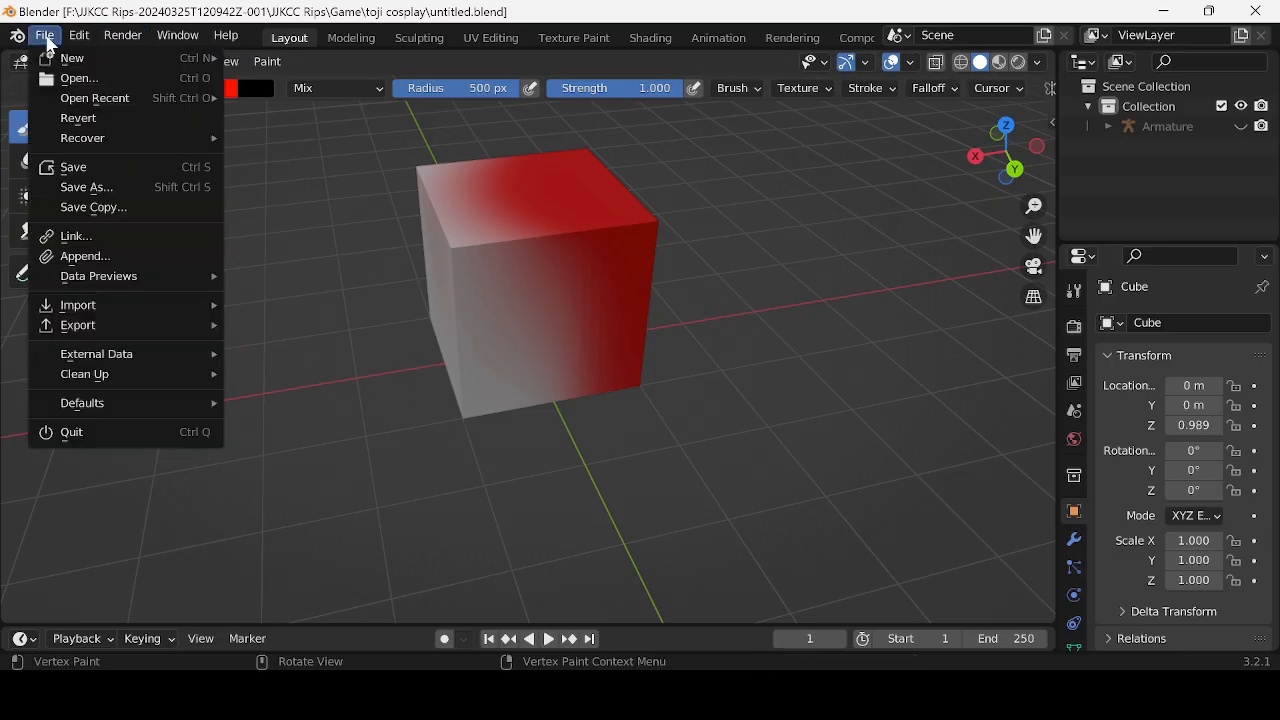
pyautogui.moveTo(121, 328)
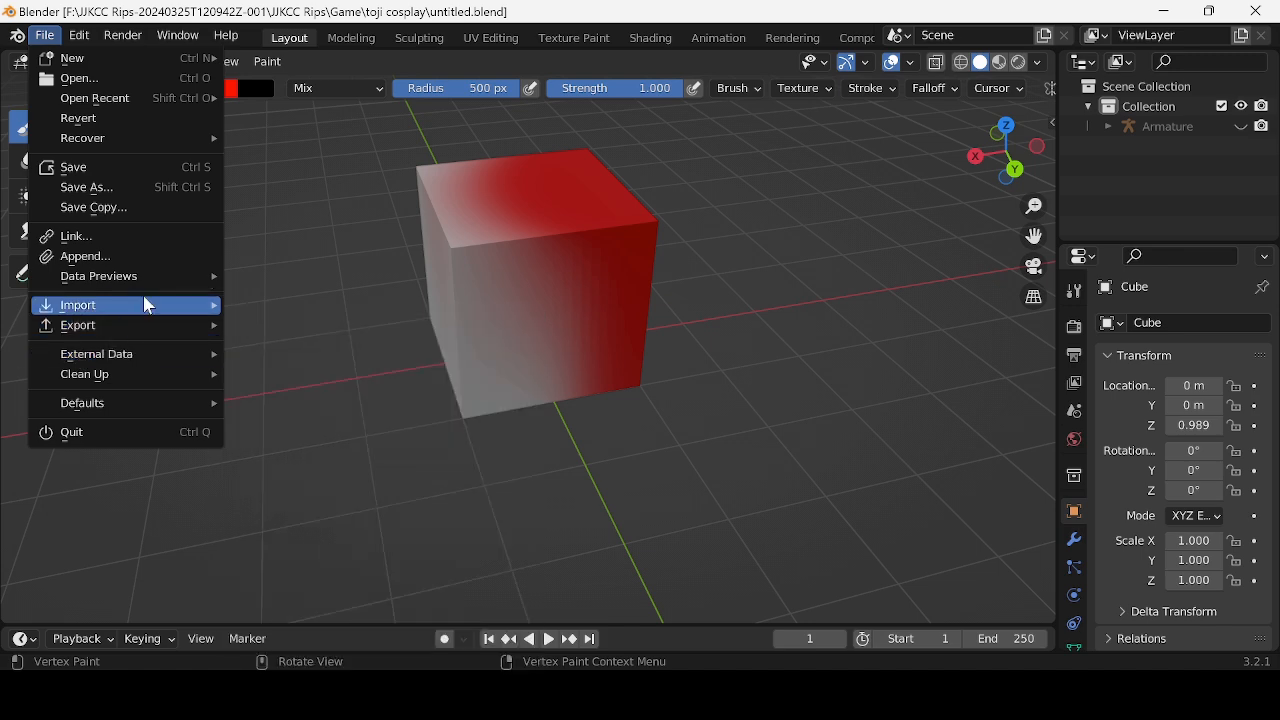
pyautogui.moveTo(92, 312)
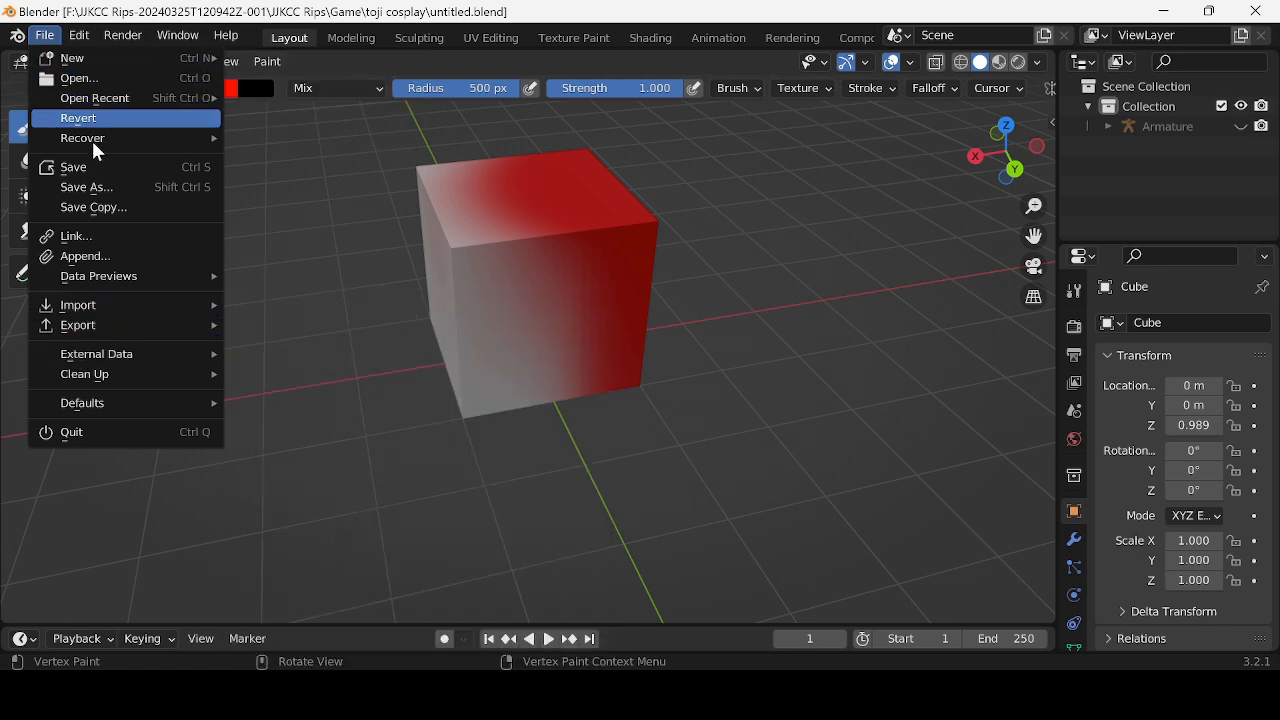
pyautogui.click(105, 80)
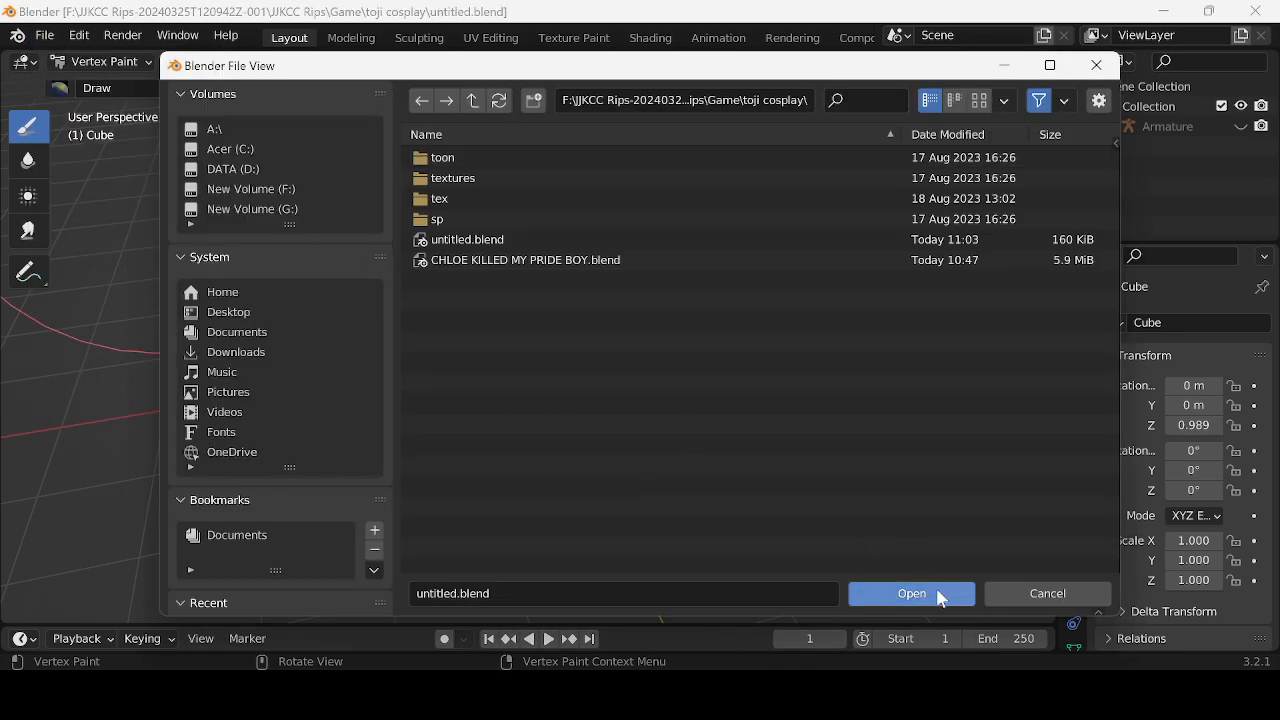
# - Check the recent folders JJKZRF - Toji Fushiguro and Texture - Copy for a blend file
pyautogui.scroll(-4, 268, 377)
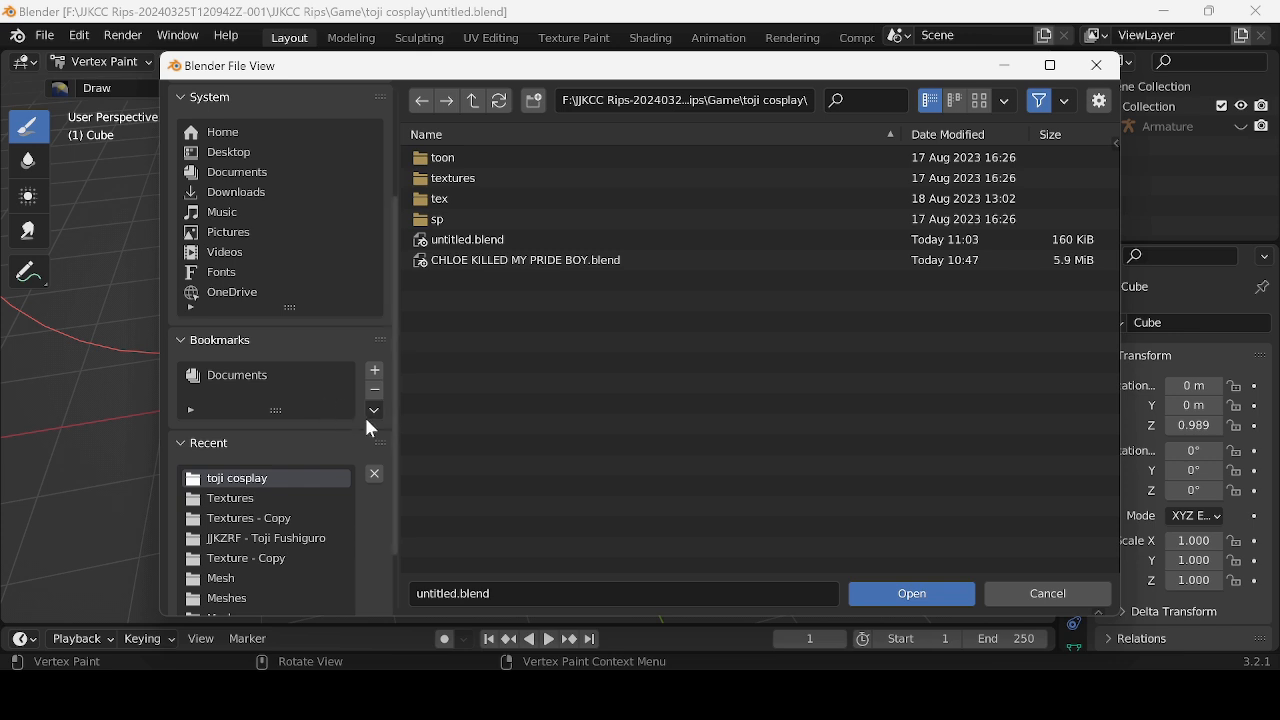
pyautogui.scroll(-2, 366, 414)
pyautogui.click(283, 464)
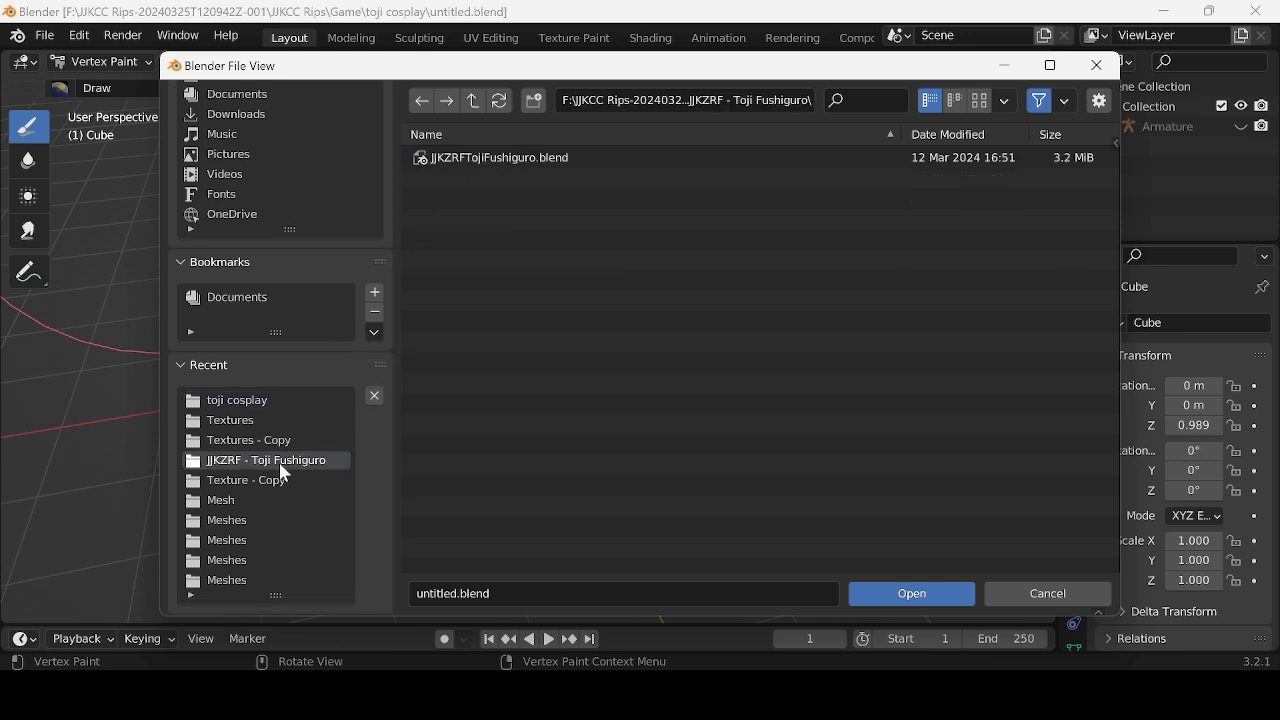
pyautogui.click(265, 481)
pyautogui.scroll(6, 286, 389)
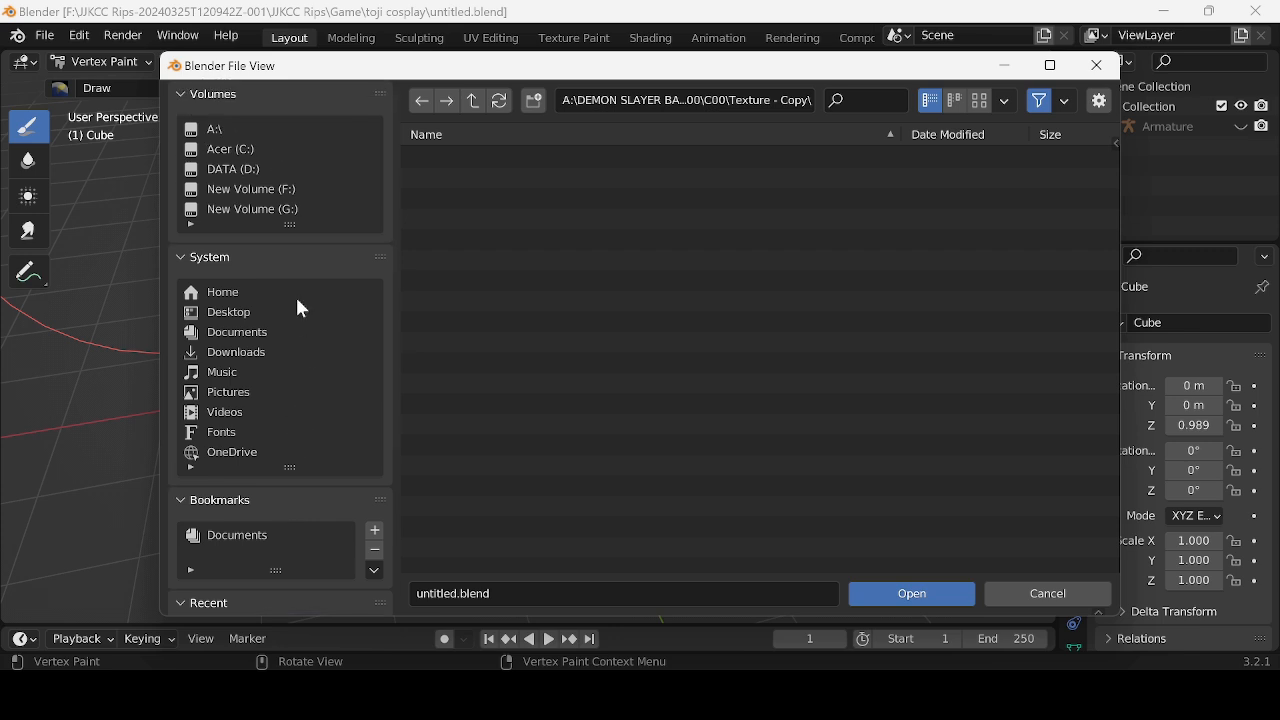
# - Browse the F: drive to the Assets folder of the "god prepare to die" project
pyautogui.click(296, 296)
pyautogui.click(294, 189)
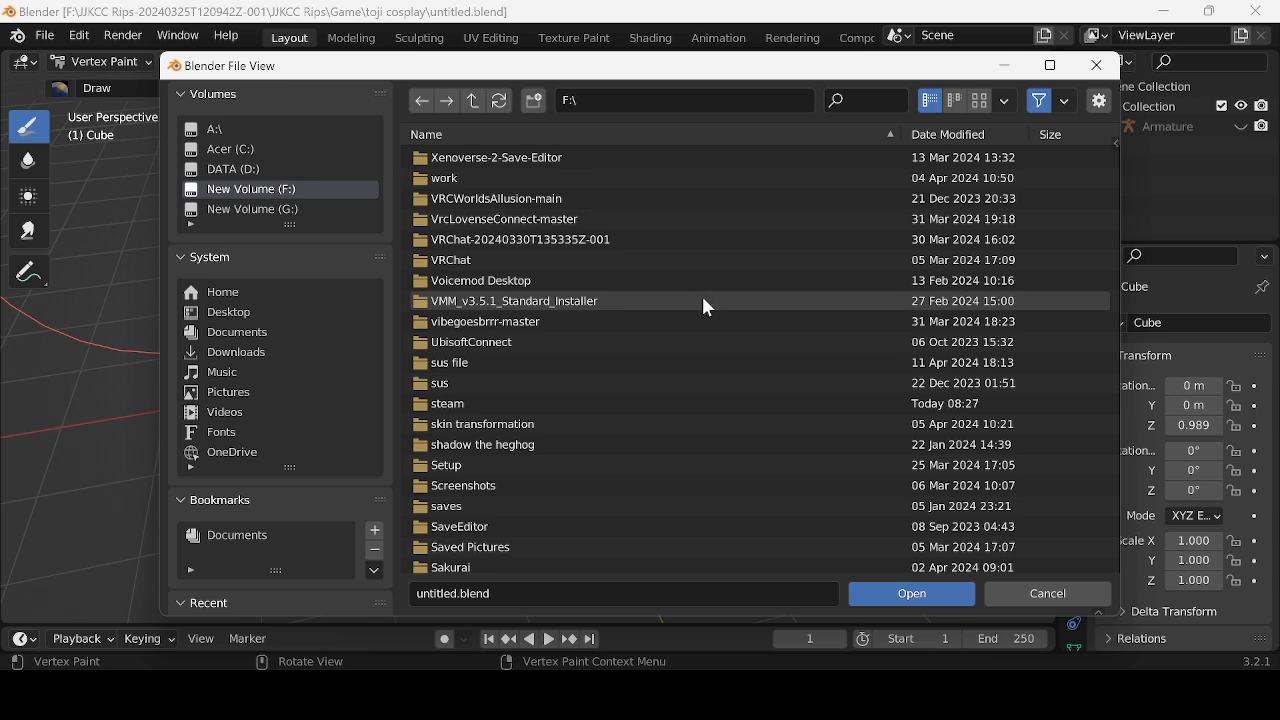
pyautogui.scroll(-5, 686, 357)
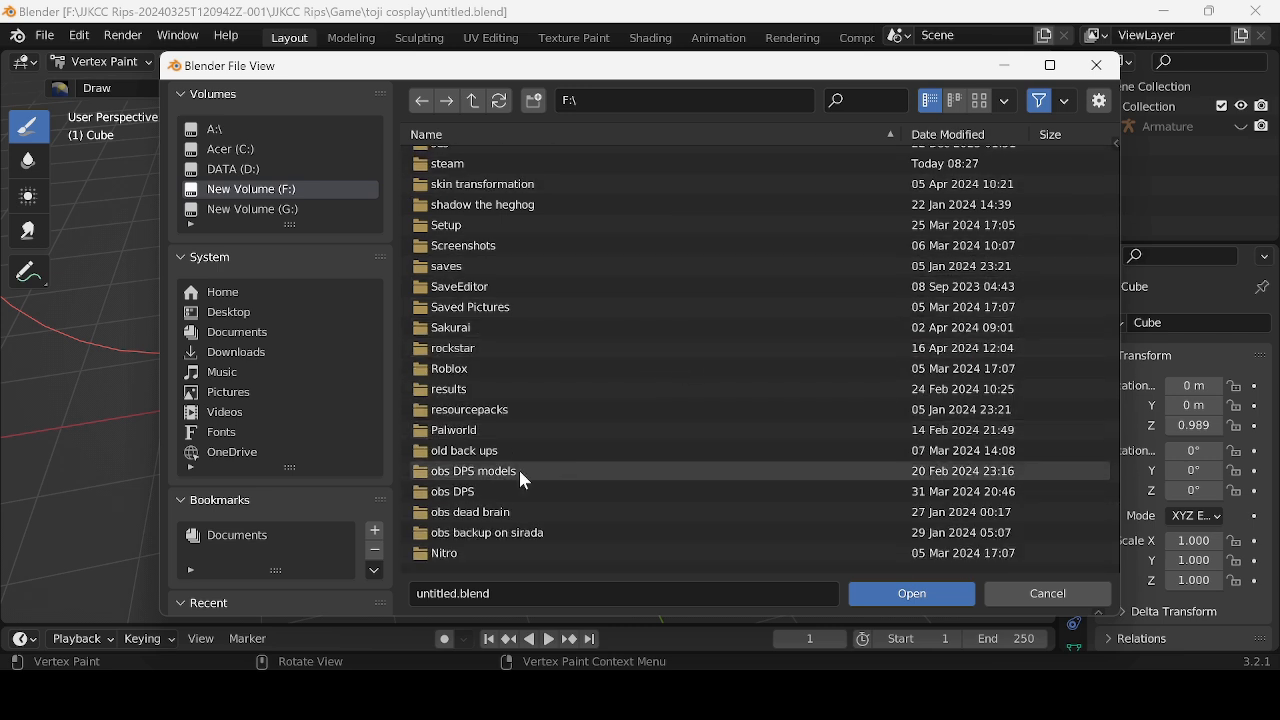
pyautogui.scroll(-3, 570, 372)
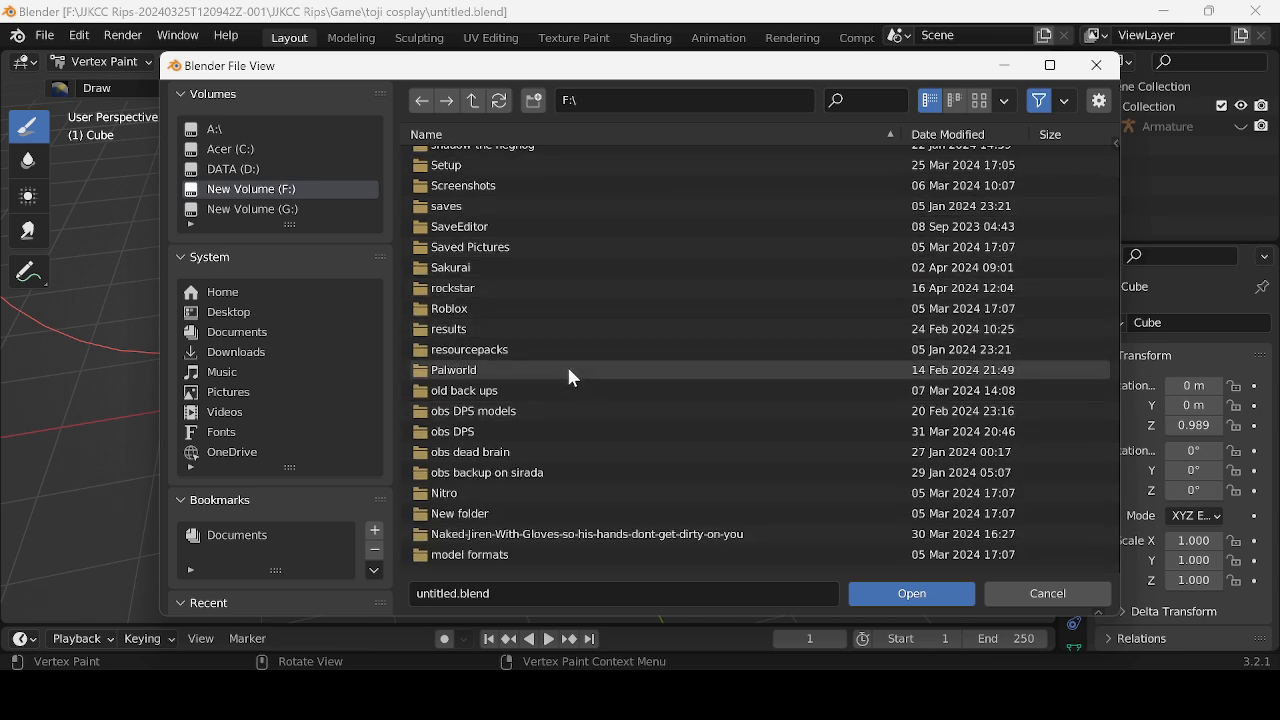
pyautogui.scroll(-6, 551, 454)
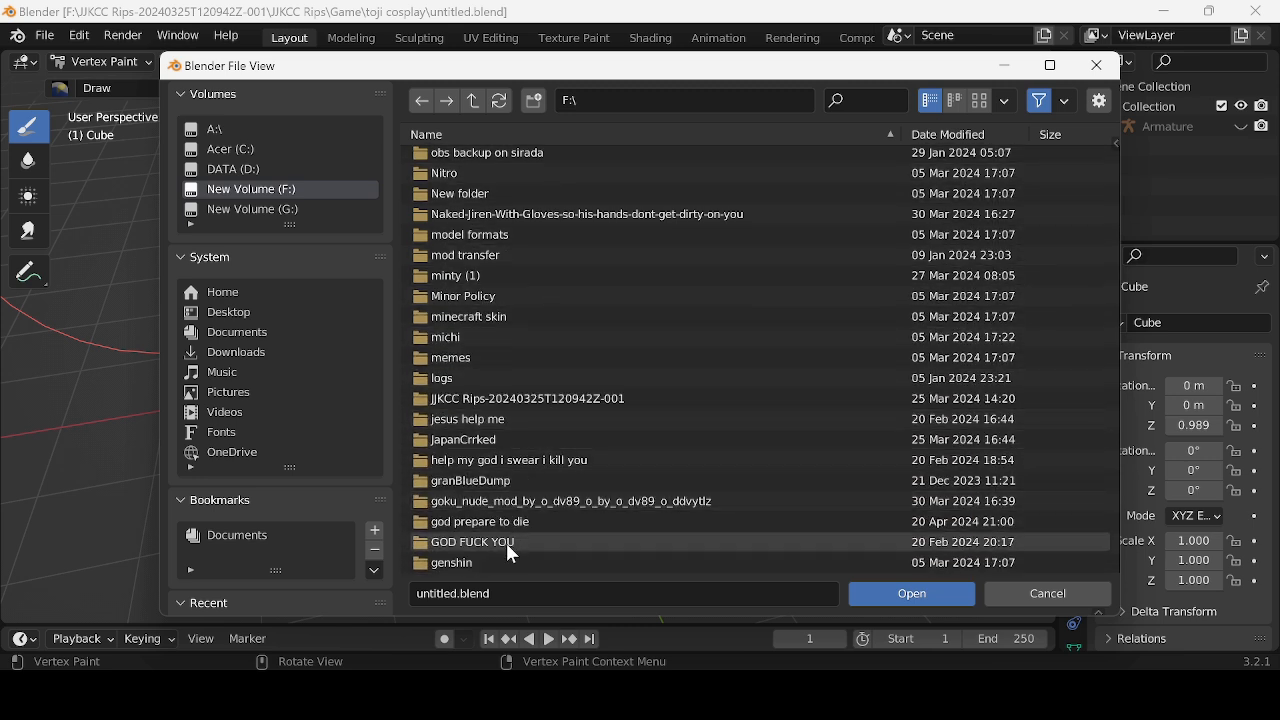
pyautogui.scroll(-1, 507, 542)
pyautogui.doubleClick(562, 504)
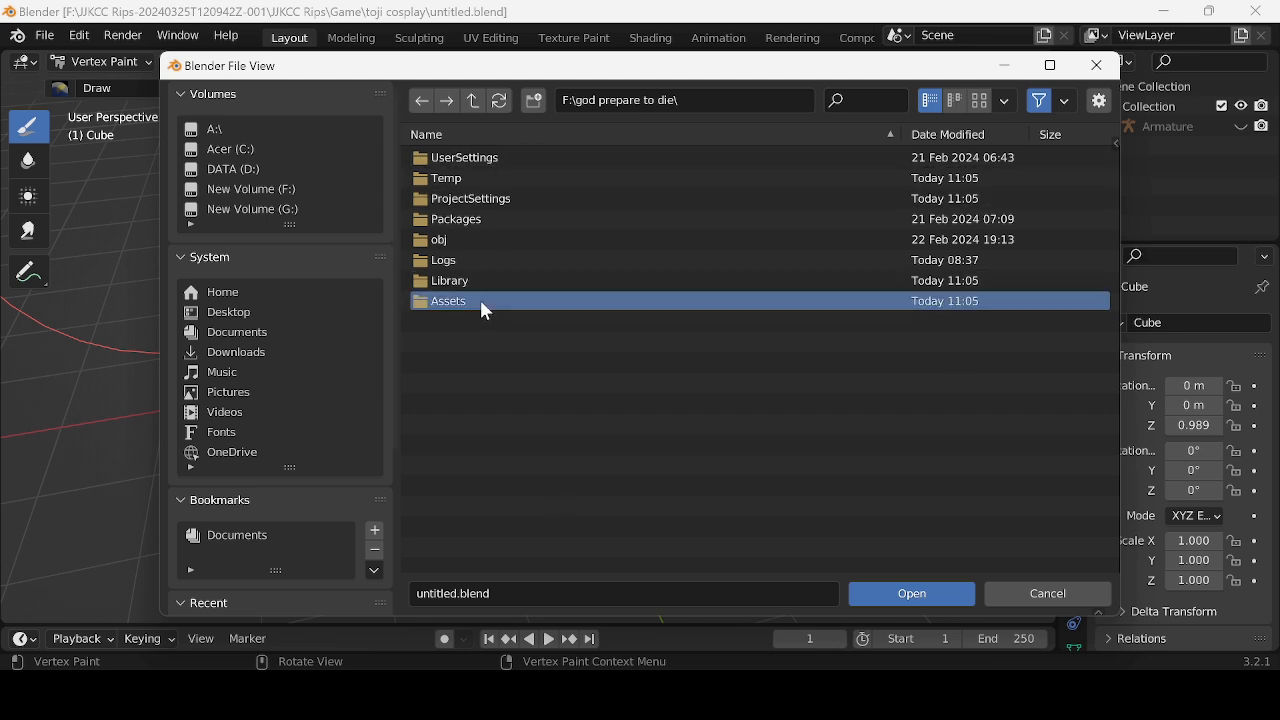
pyautogui.doubleClick(483, 303)
# - Look through the folders inside Assets and reverse the name sorting of the list
pyautogui.scroll(-4, 520, 240)
pyautogui.scroll(-5, 534, 316)
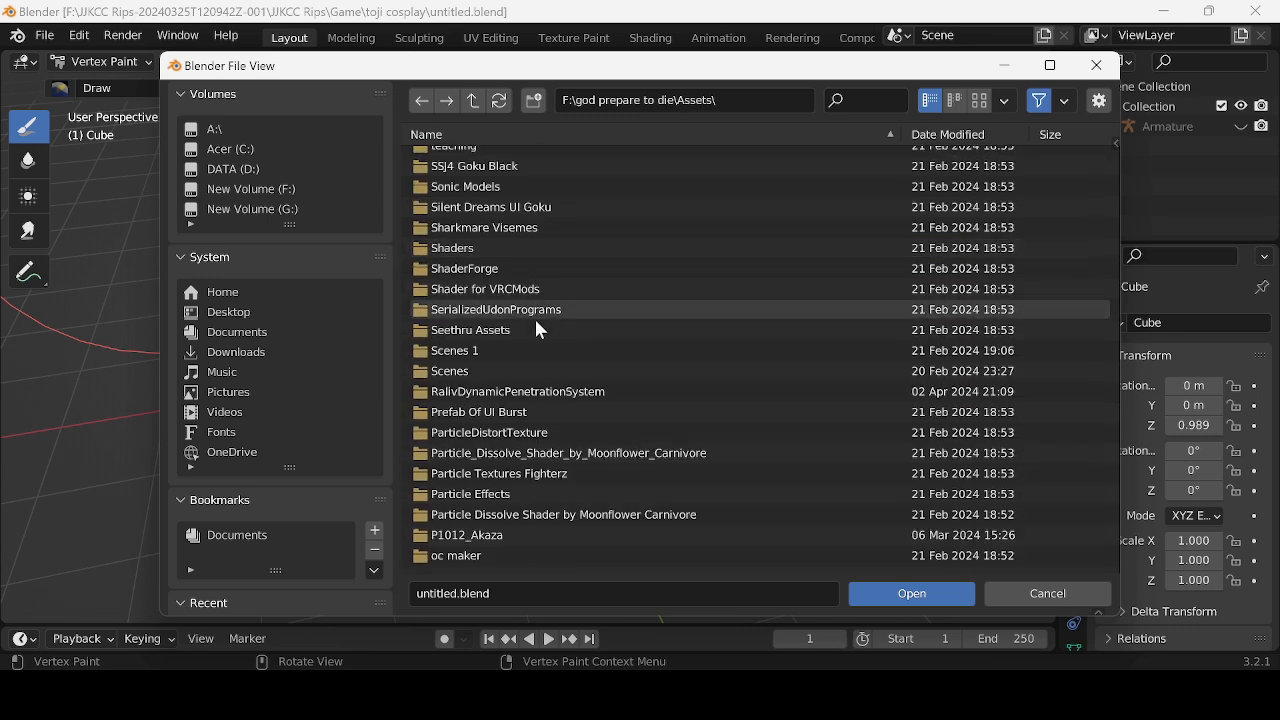
pyautogui.scroll(-1, 610, 470)
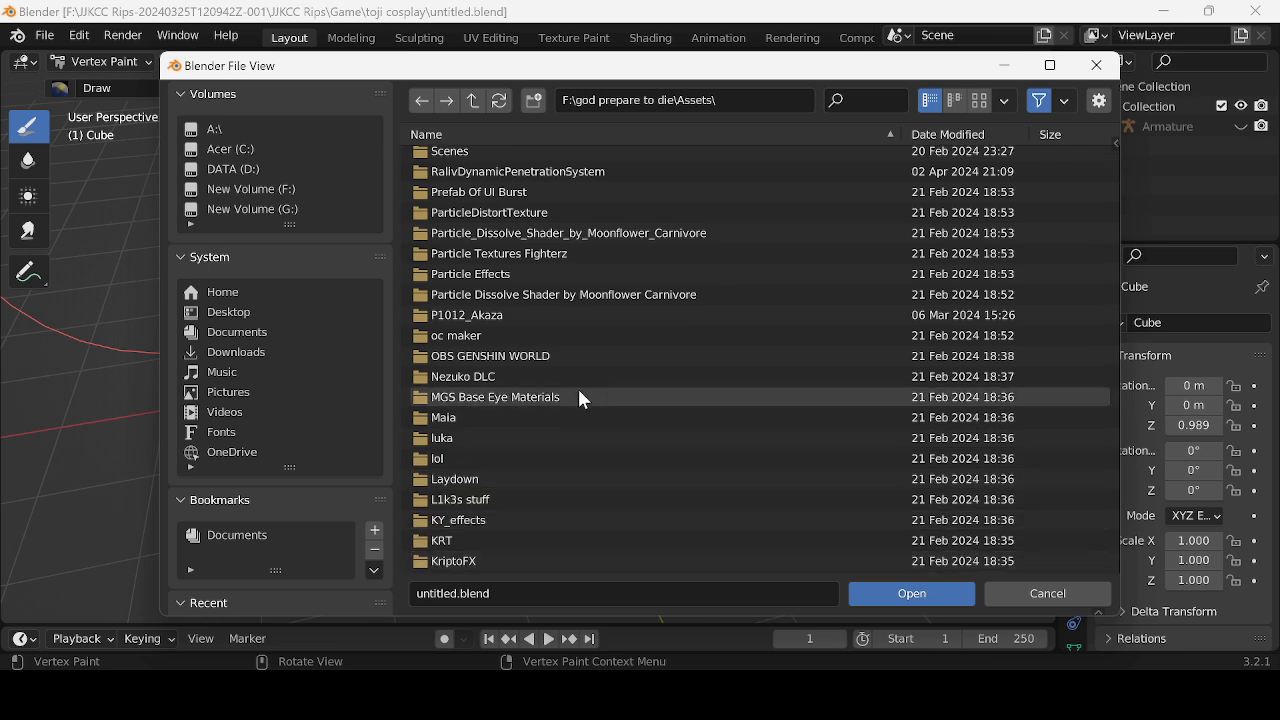
pyautogui.scroll(-3, 533, 352)
pyautogui.scroll(-3, 535, 360)
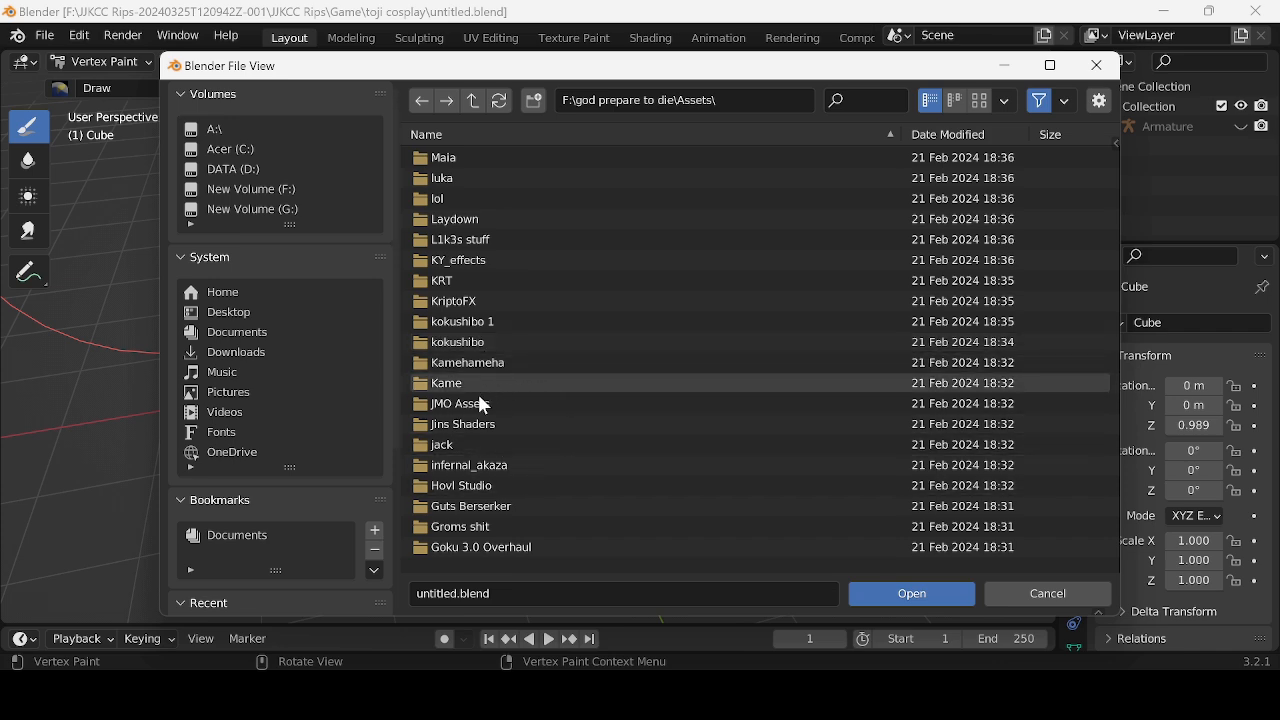
pyautogui.scroll(10, 508, 376)
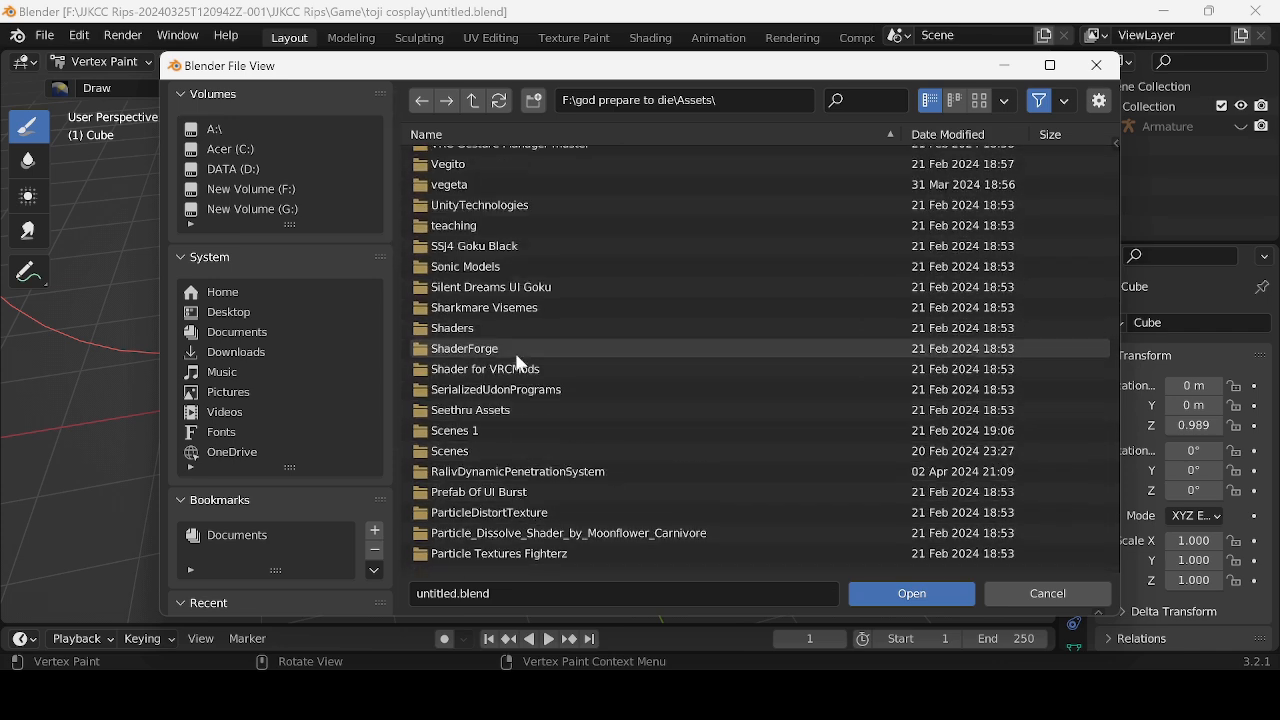
pyautogui.scroll(15, 520, 363)
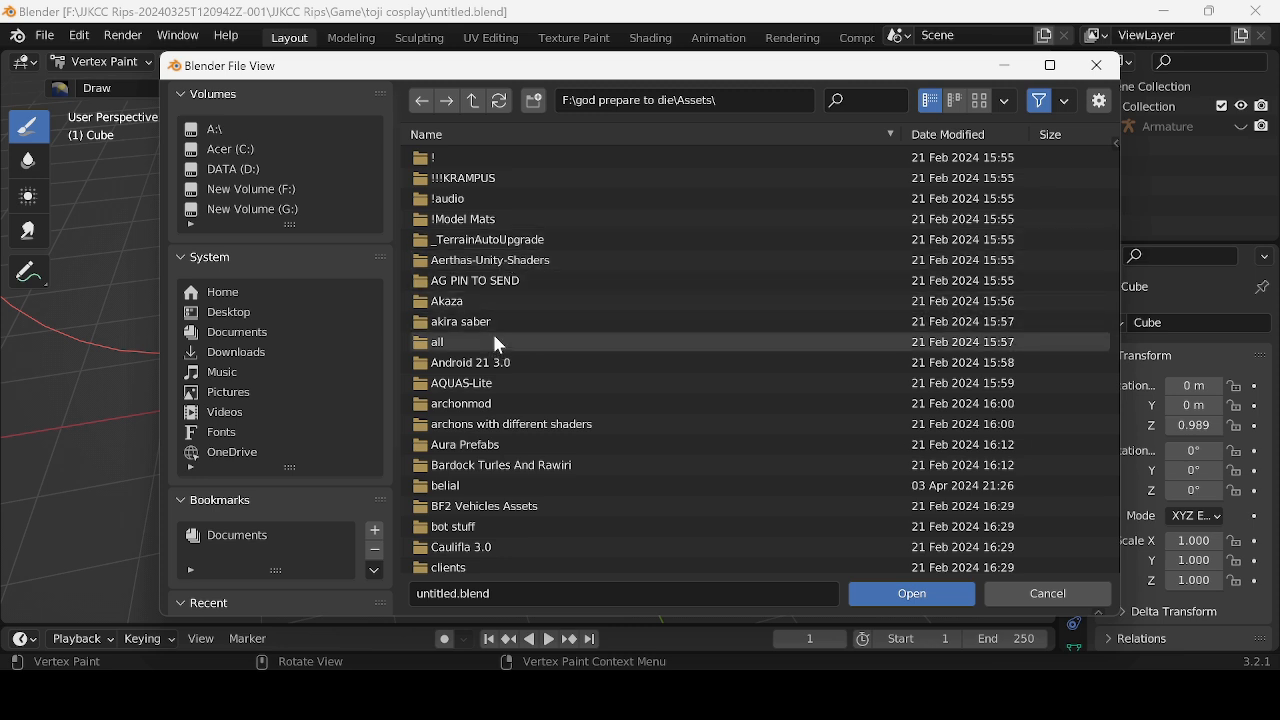
# - Check the nested Akaza folder for a model file and return to the Assets folder
pyautogui.doubleClick(535, 301)
pyautogui.doubleClick(527, 162)
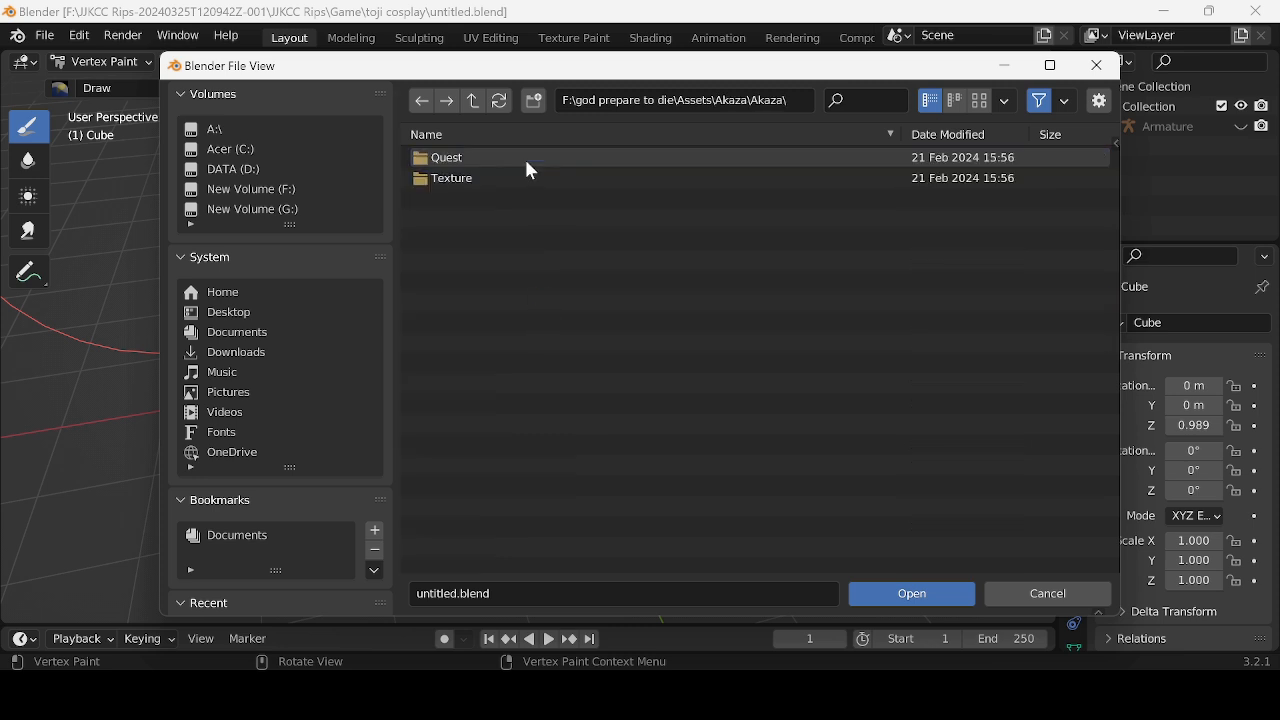
pyautogui.click(474, 101)
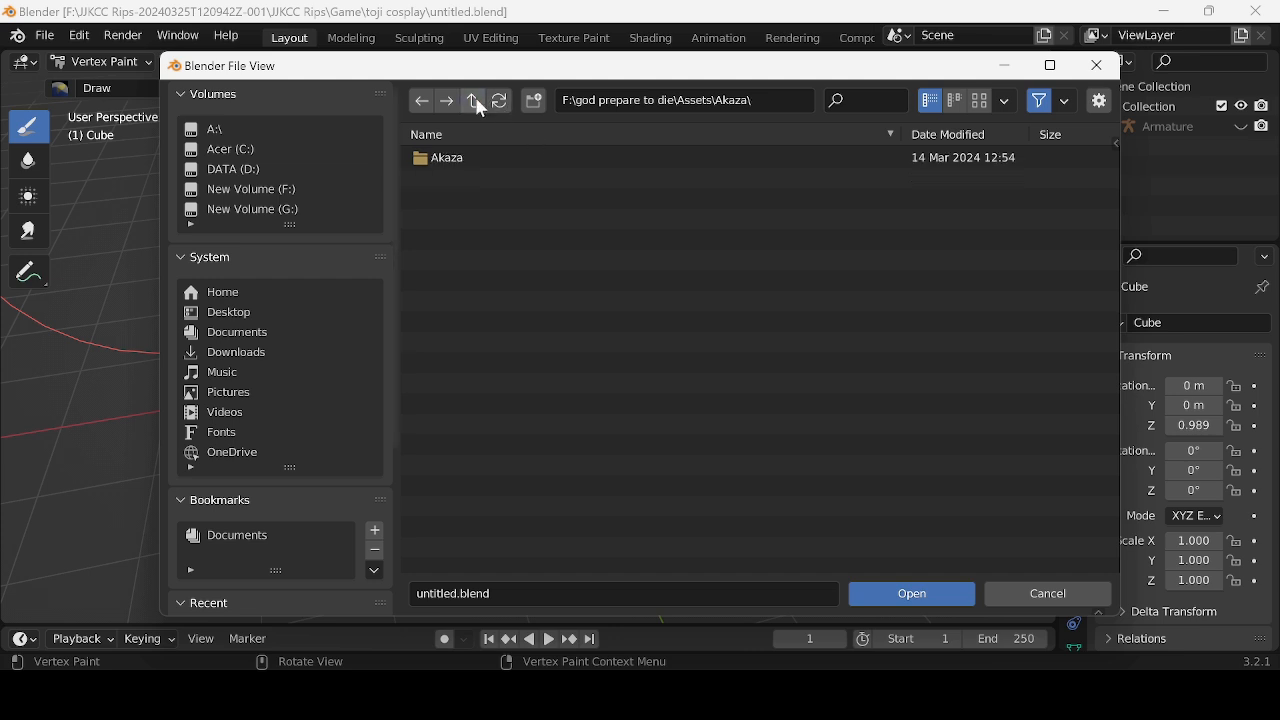
pyautogui.click(474, 101)
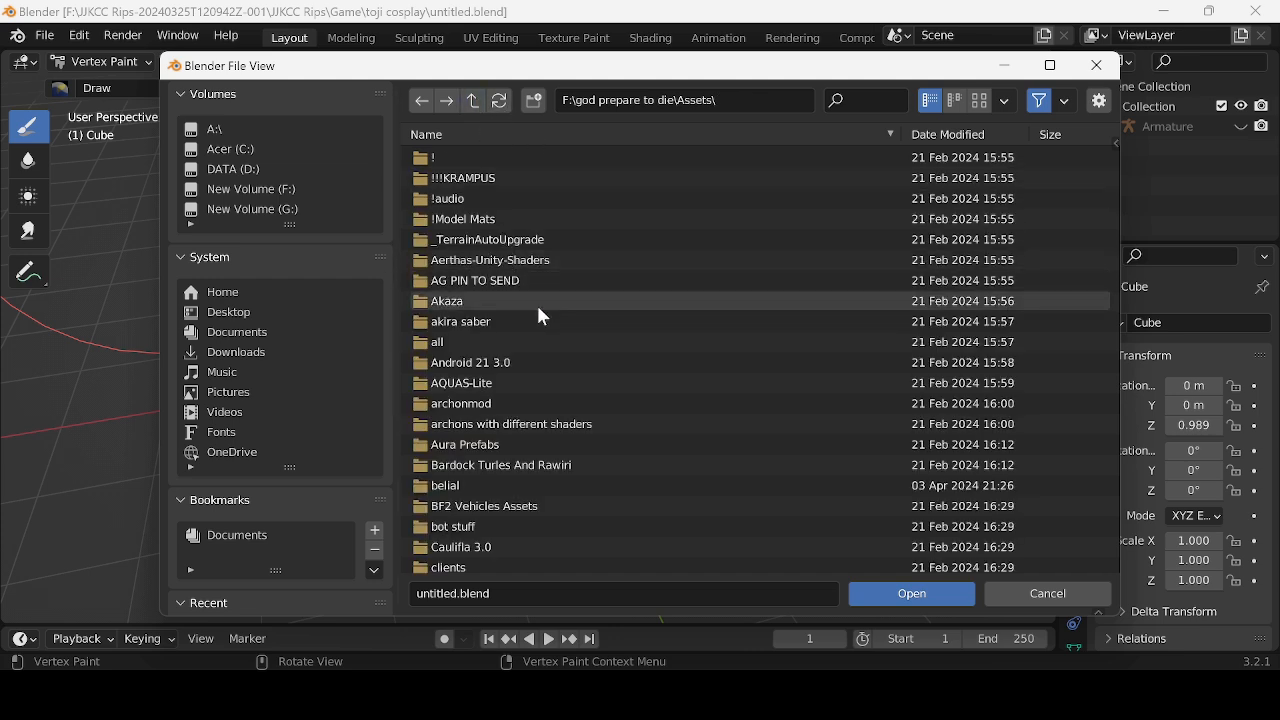
# - Open akaza.blend from the P1012_Akaza folder inside Assets
pyautogui.scroll(-10, 541, 316)
pyautogui.scroll(-8, 547, 442)
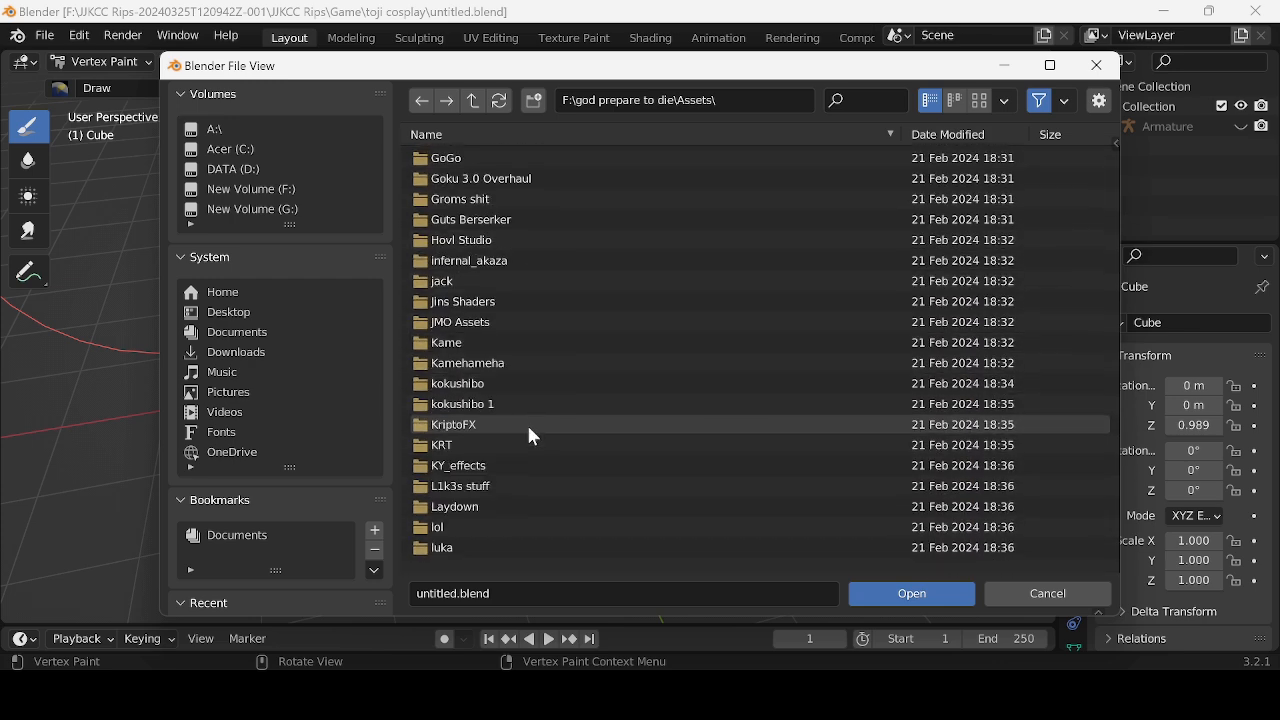
pyautogui.doubleClick(490, 372)
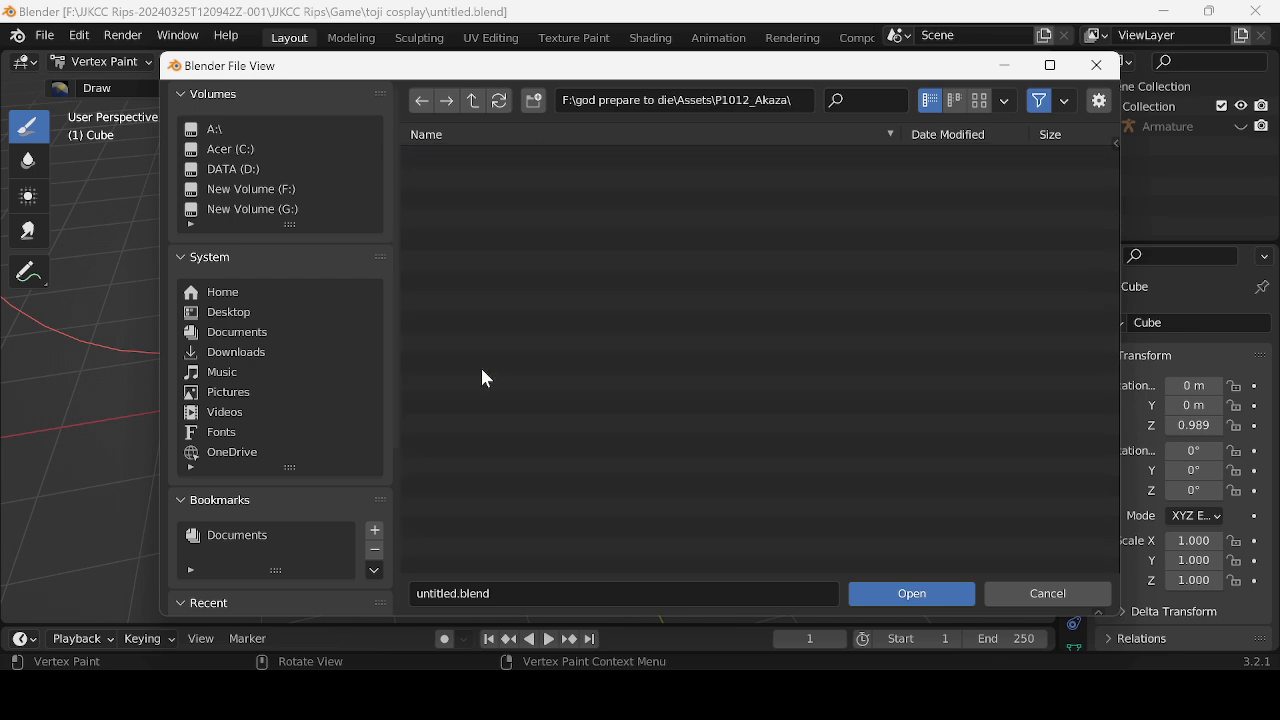
pyautogui.doubleClick(470, 443)
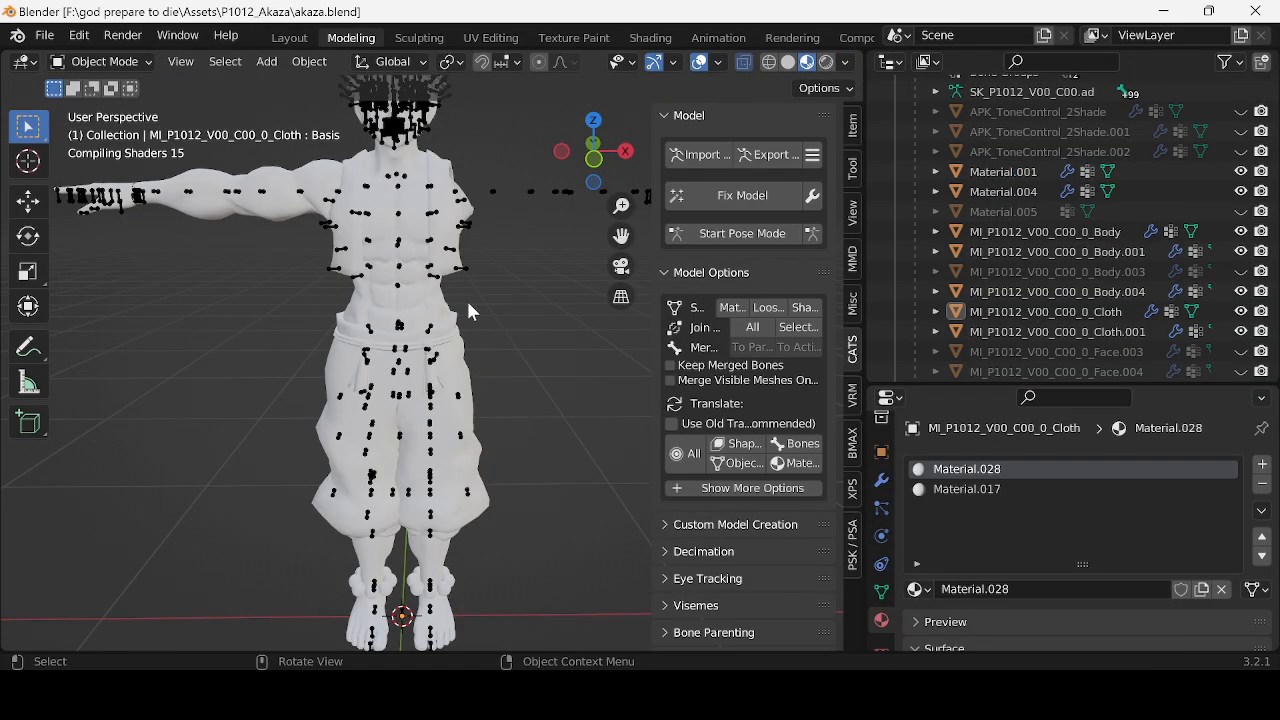
# - Hide the SK_P1012_V00_C00.ao armature and select the character's head mesh, Material.001
pyautogui.scroll(5, 444, 250)
pyautogui.scroll(-4, 402, 187)
pyautogui.keyDown('shift'); pyautogui.moveTo(402, 187); pyautogui.dragTo(425, 420, button='middle'); pyautogui.keyUp('shift')
pyautogui.scroll(6, 1200, 205)
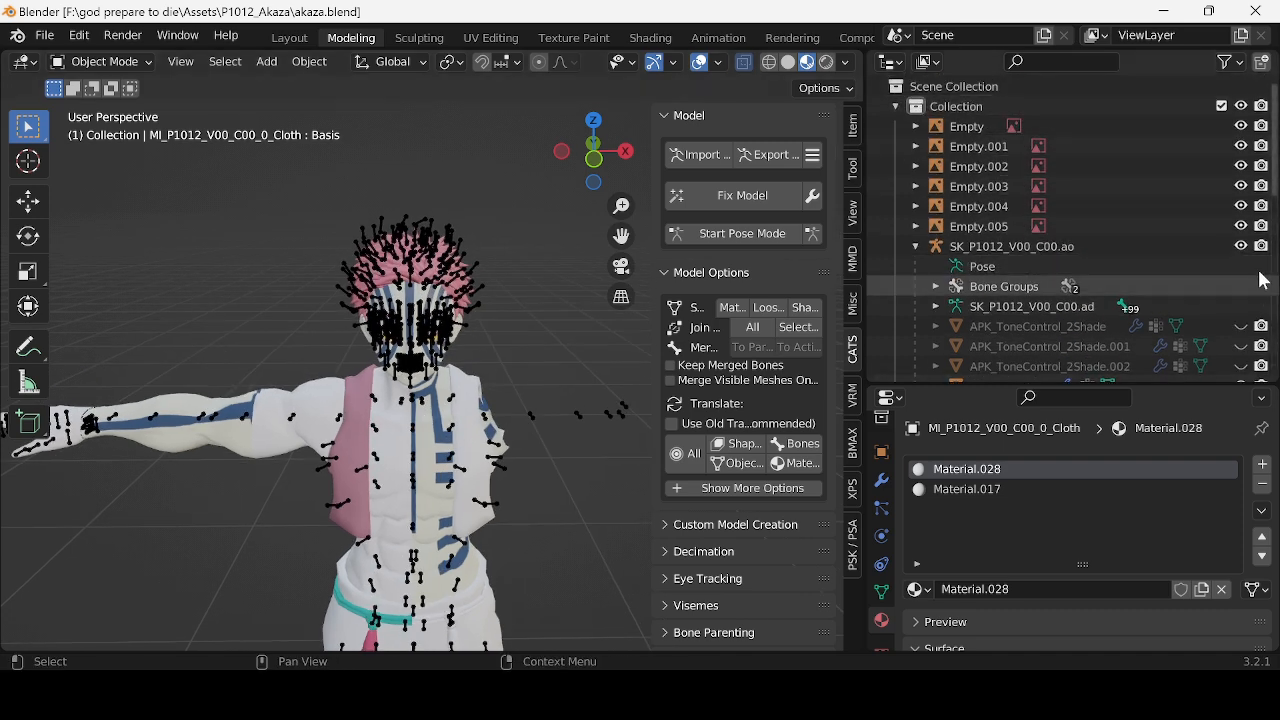
pyautogui.click(1240, 246)
pyautogui.scroll(6, 381, 287)
pyautogui.click(387, 287)
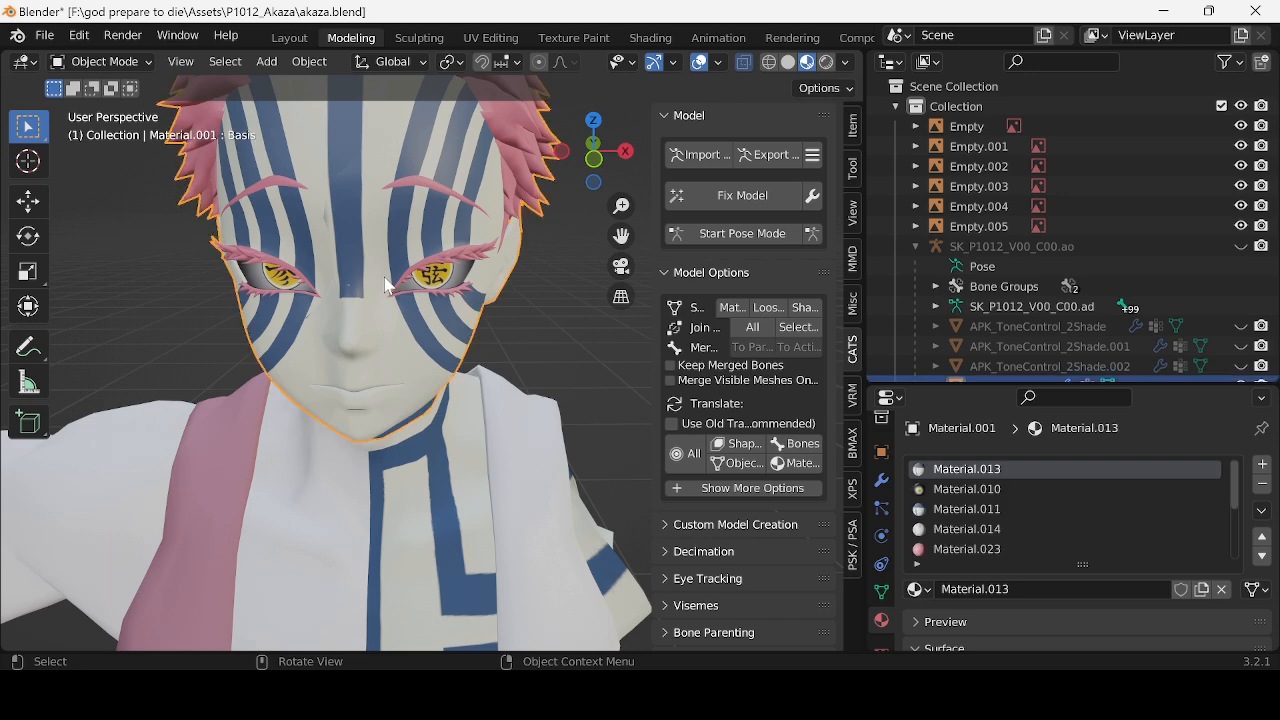
# - Put the head mesh in Vertex Paint mode with solid shading and X-ray off, and inspect its vertex colors from both sides
pyautogui.click(135, 64)
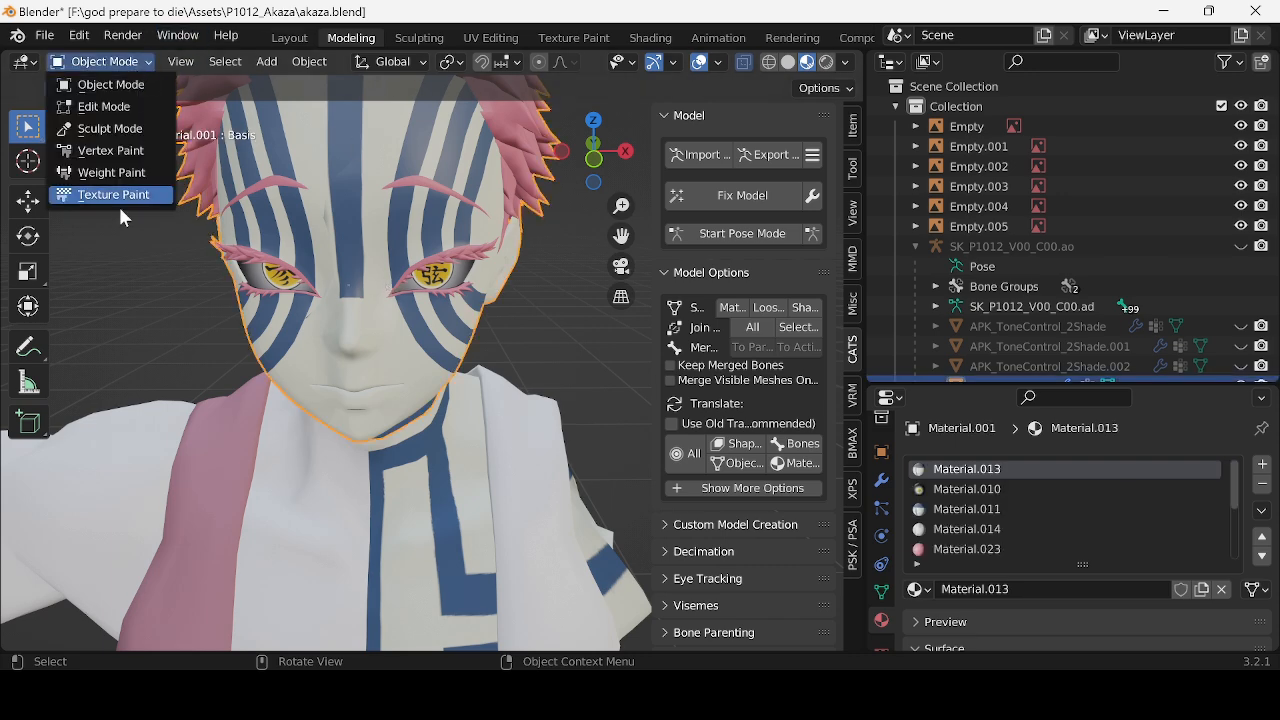
pyautogui.click(137, 150)
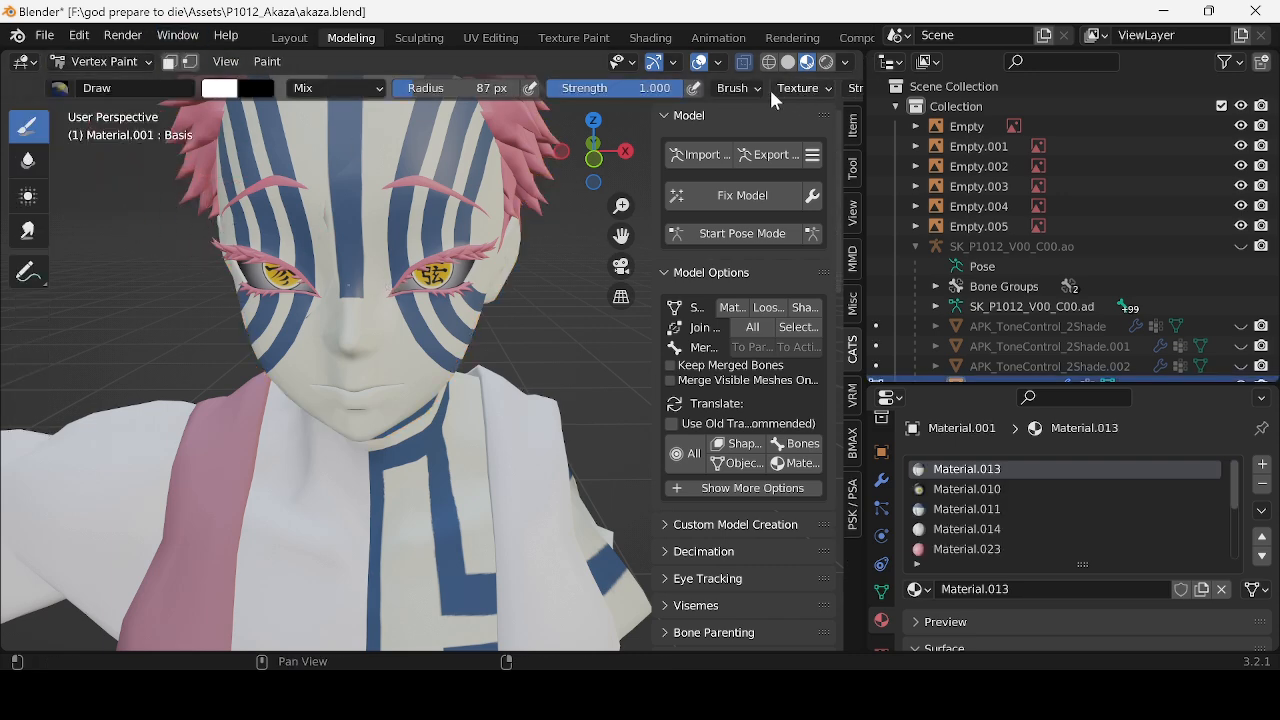
pyautogui.click(789, 63)
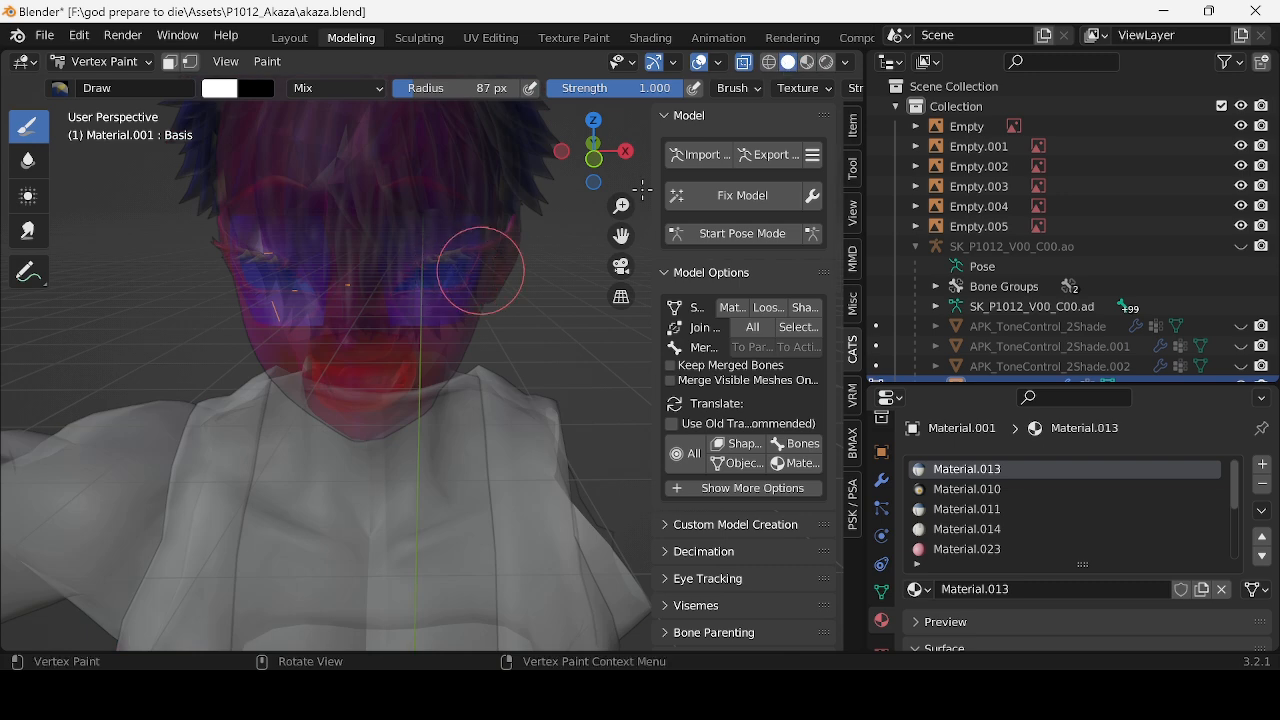
pyautogui.click(747, 65)
pyautogui.moveTo(540, 175); pyautogui.dragTo(610, 210, button='middle')
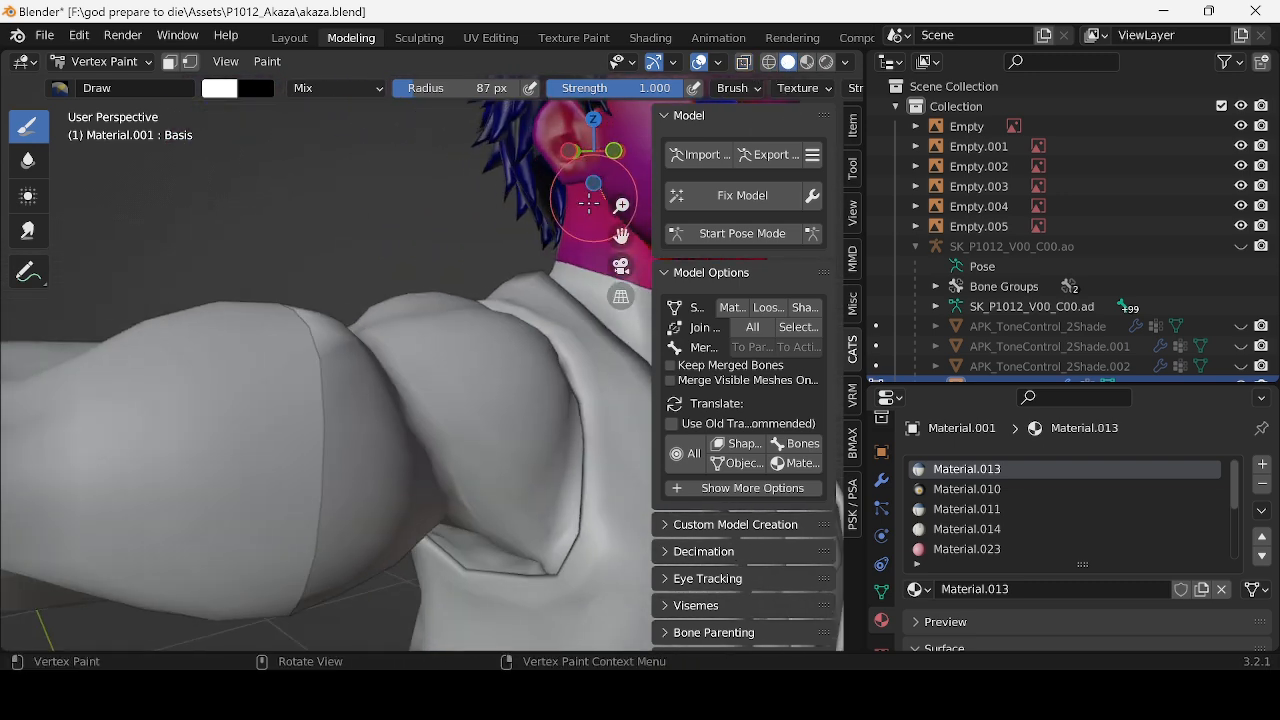
pyautogui.moveTo(520, 230)
pyautogui.mouseDown(button='middle')
pyautogui.moveTo(418, 296)
pyautogui.moveTo(428, 300)
pyautogui.mouseUp(button='middle')
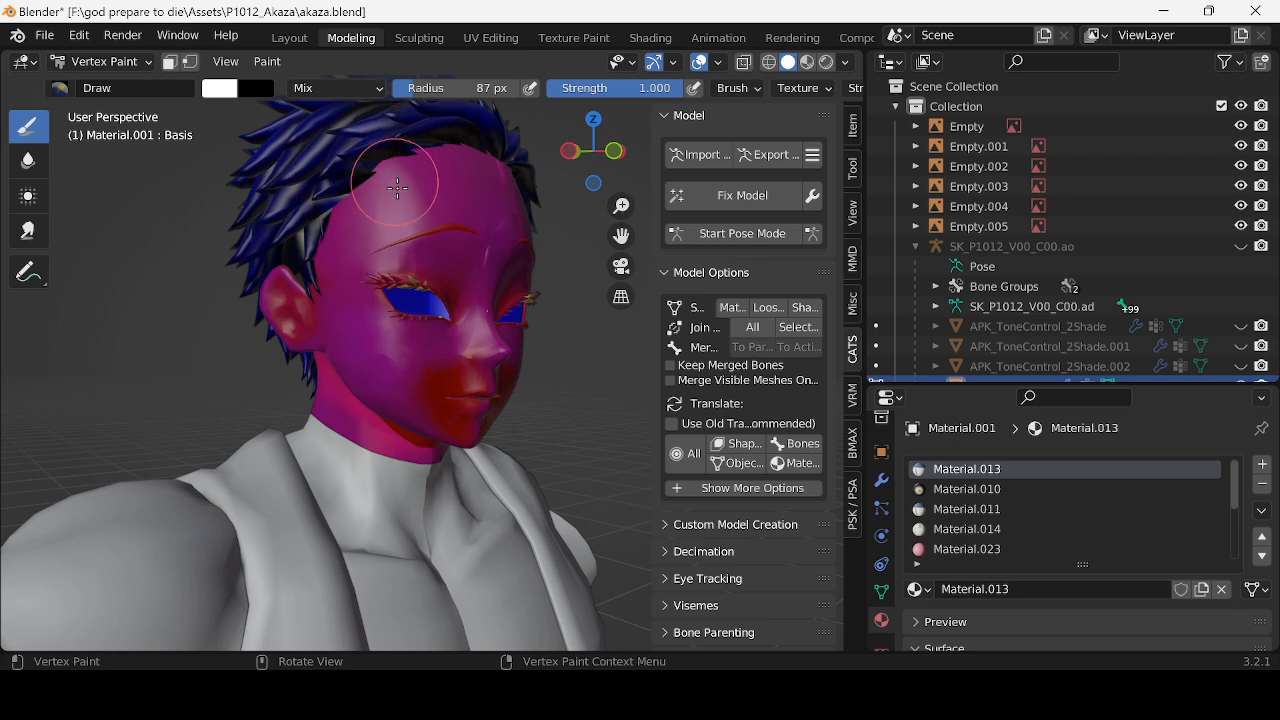
pyautogui.moveTo(393, 193)
pyautogui.mouseDown(button='middle')
pyautogui.moveTo(250, 230)
pyautogui.moveTo(163, 200)
pyautogui.moveTo(234, 374)
pyautogui.mouseUp(button='middle')
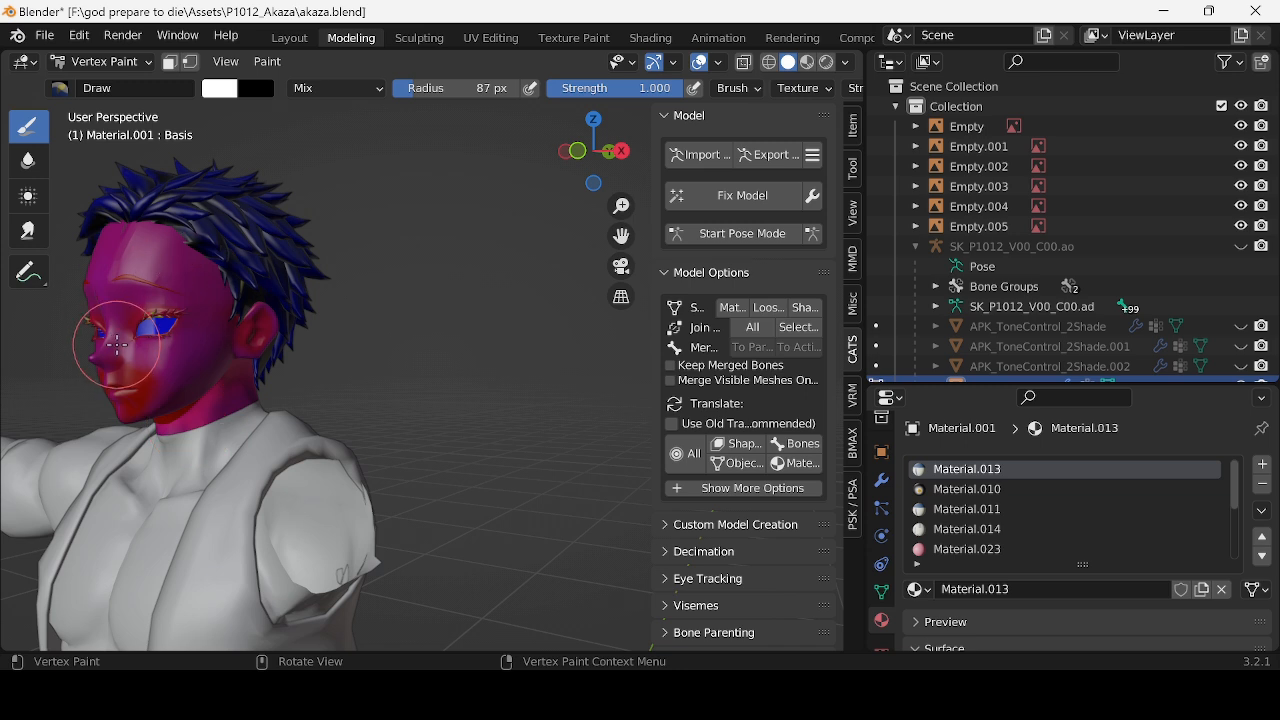
pyautogui.moveTo(115, 345)
pyautogui.mouseDown(button='middle')
pyautogui.moveTo(205, 335)
pyautogui.moveTo(316, 287)
pyautogui.mouseUp(button='middle')
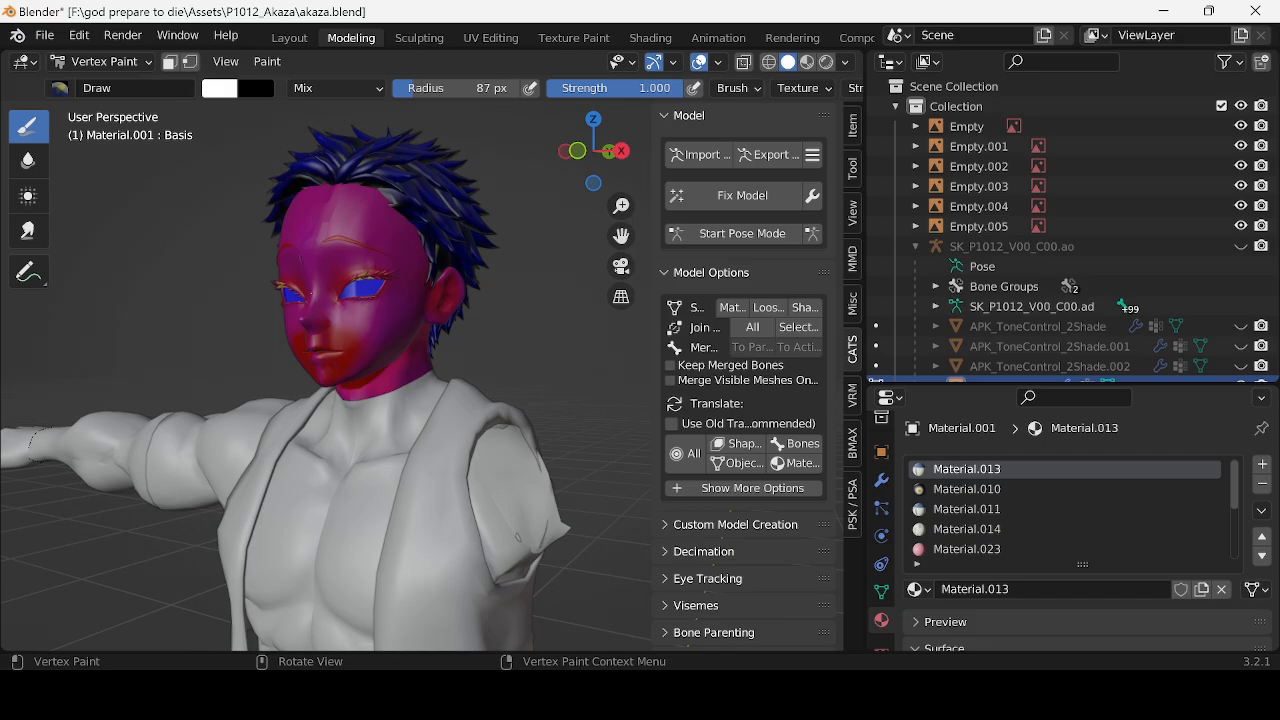
# - Switch to Unity and delete the untitled model with the cube from the female toji scene
pyautogui.hotkey('alt', 'Tab')
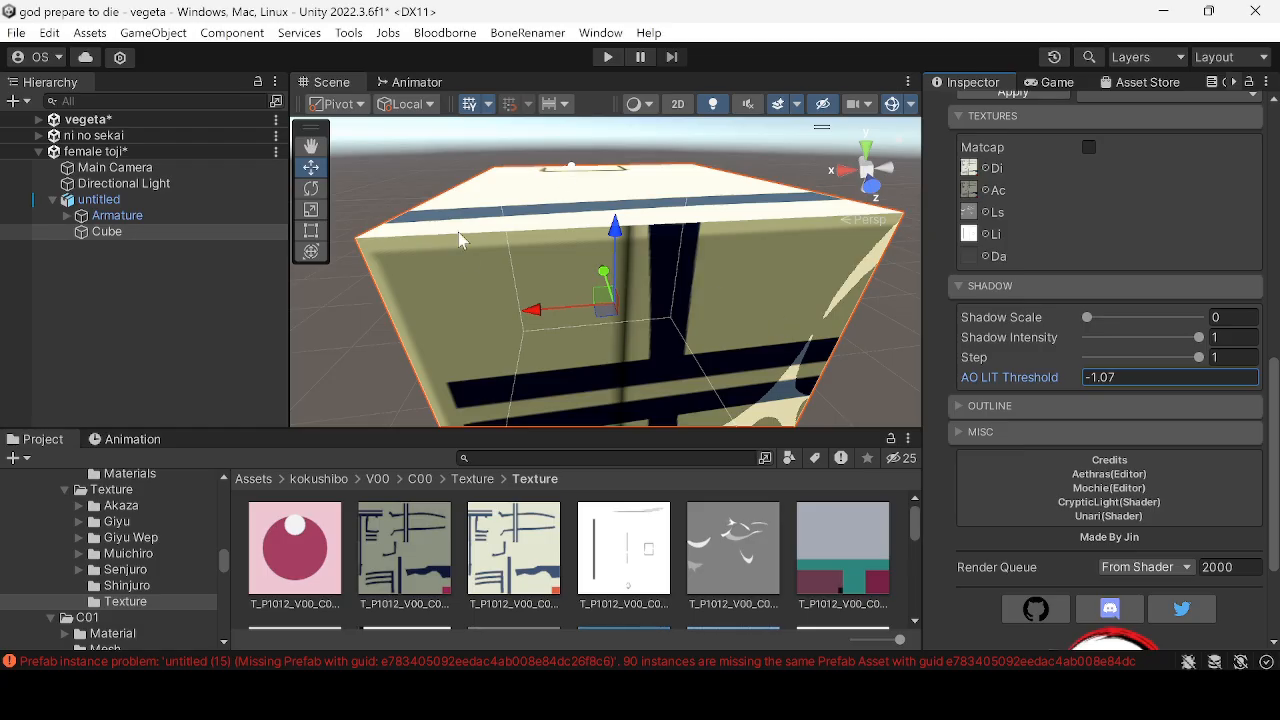
pyautogui.click(462, 248)
pyautogui.press('Delete')
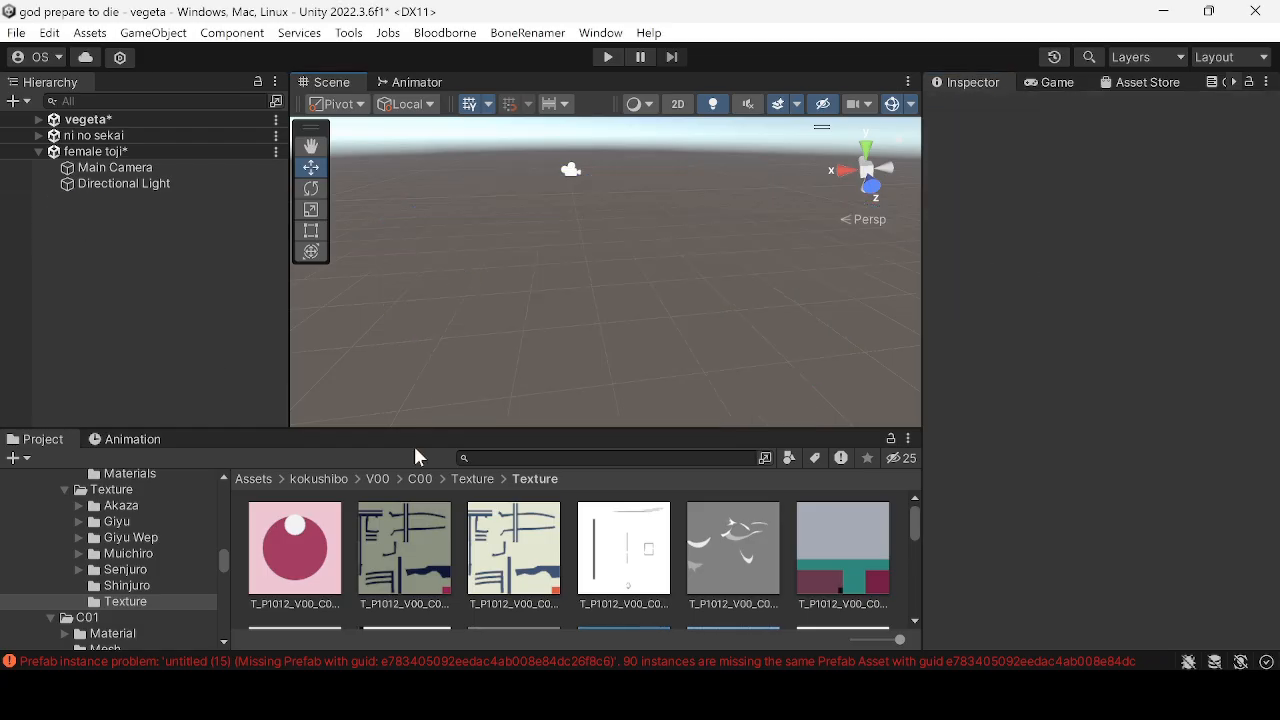
# - Search the project assets for "female akaza" and add the female akaza scene to the hierarchy
pyautogui.click(610, 459)
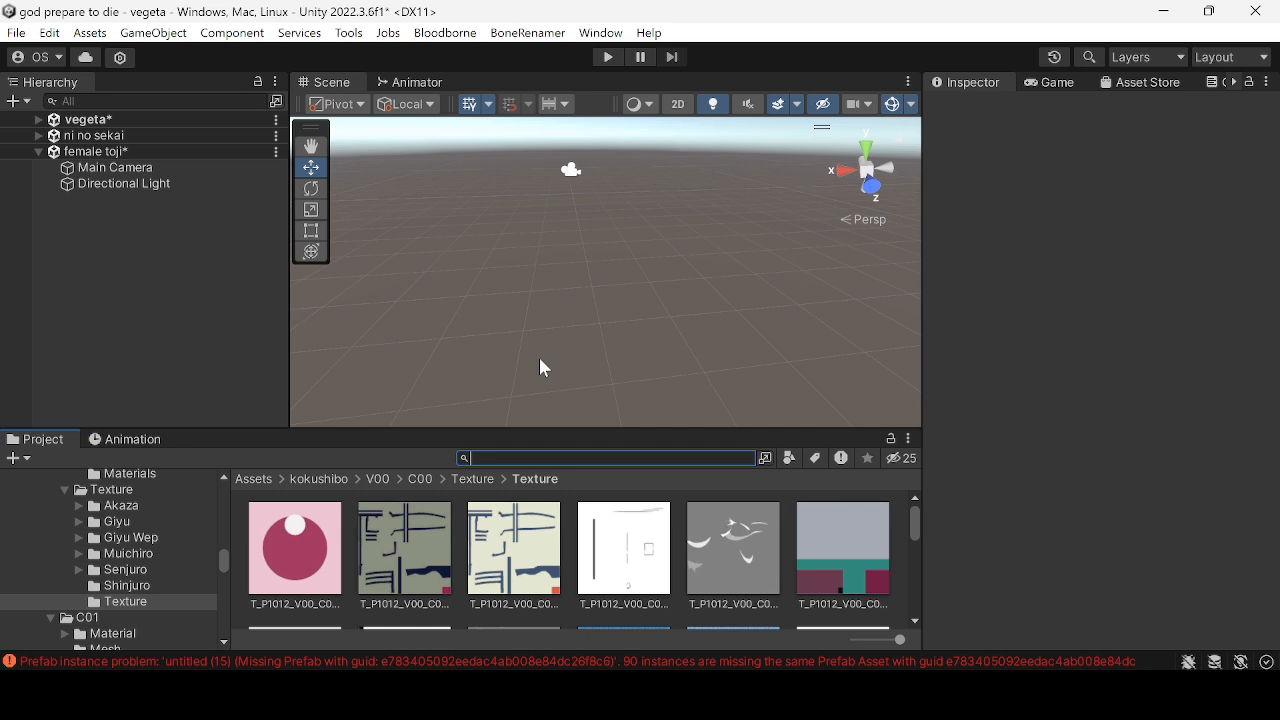
pyautogui.write('femal')
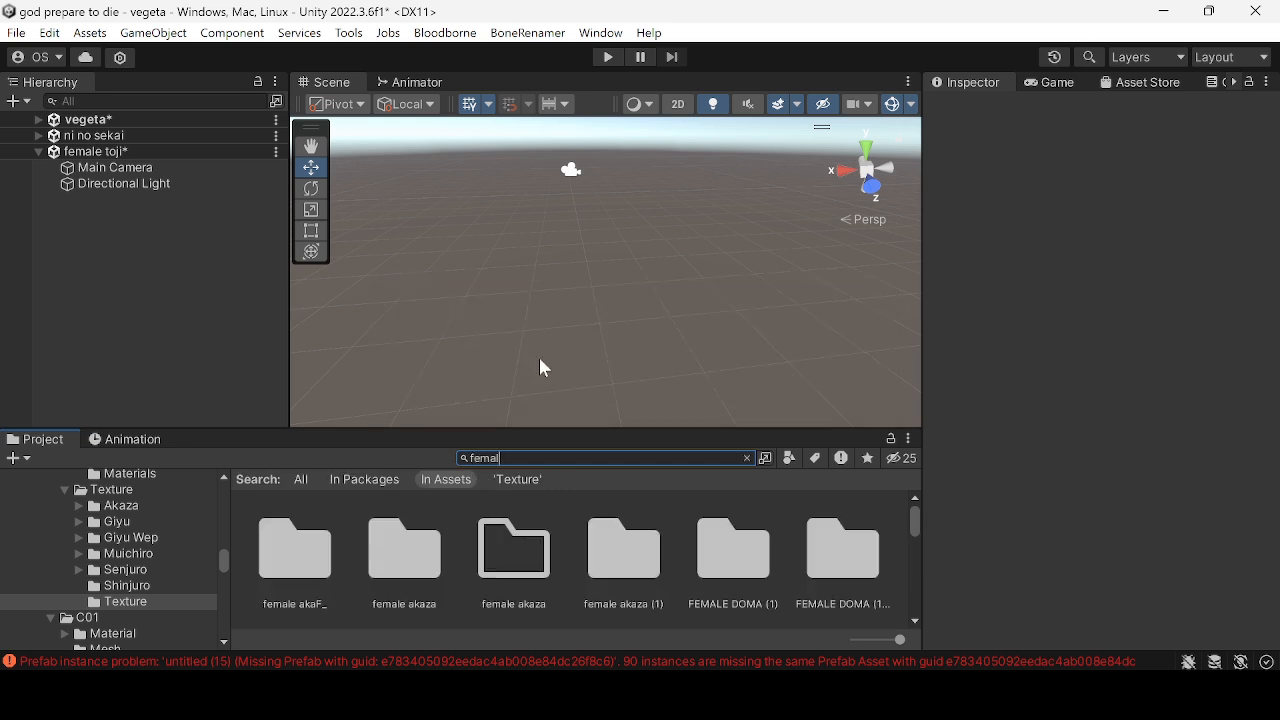
pyautogui.write('e akaza')
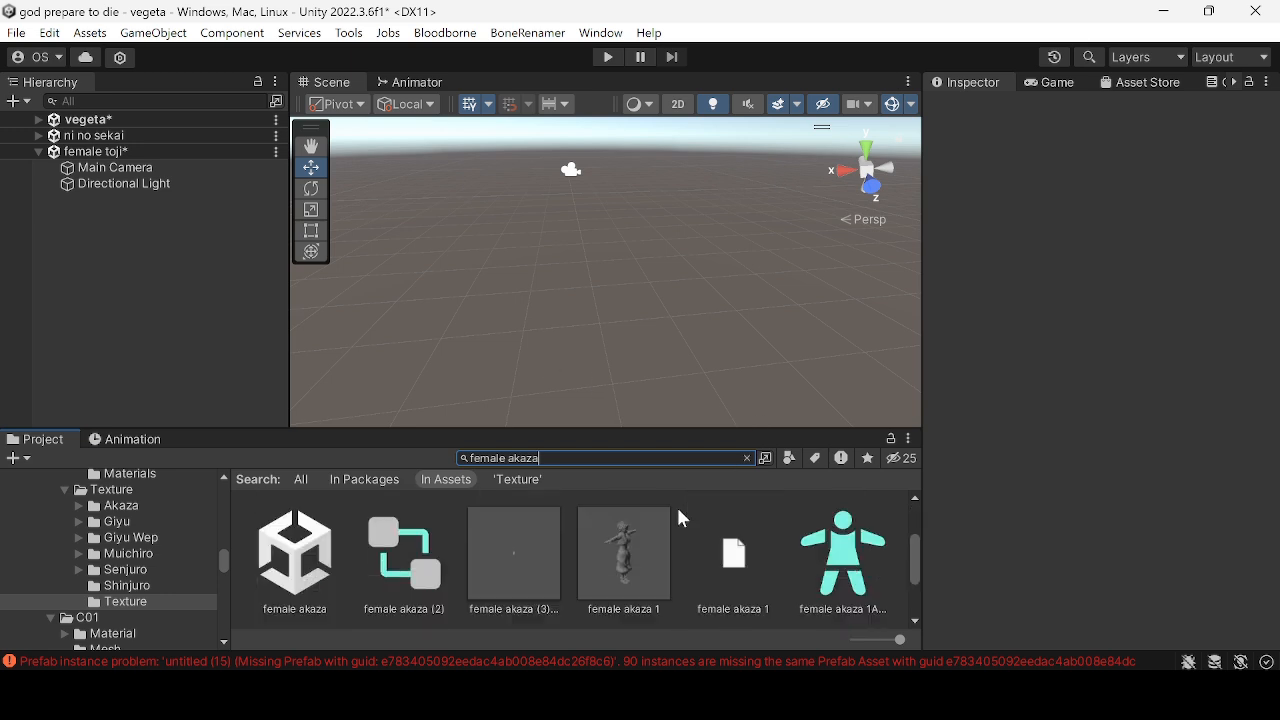
pyautogui.scroll(-3, 678, 518)
pyautogui.scroll(2, 682, 510)
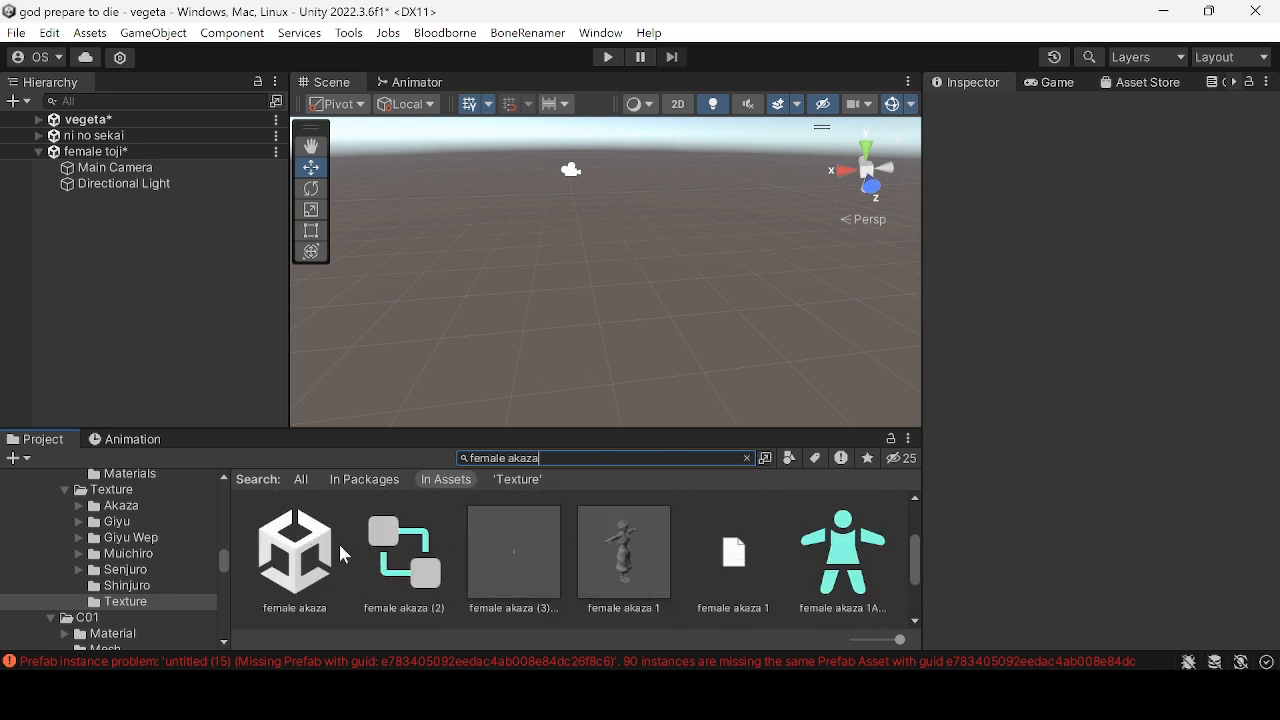
pyautogui.moveTo(343, 555); pyautogui.dragTo(106, 249)
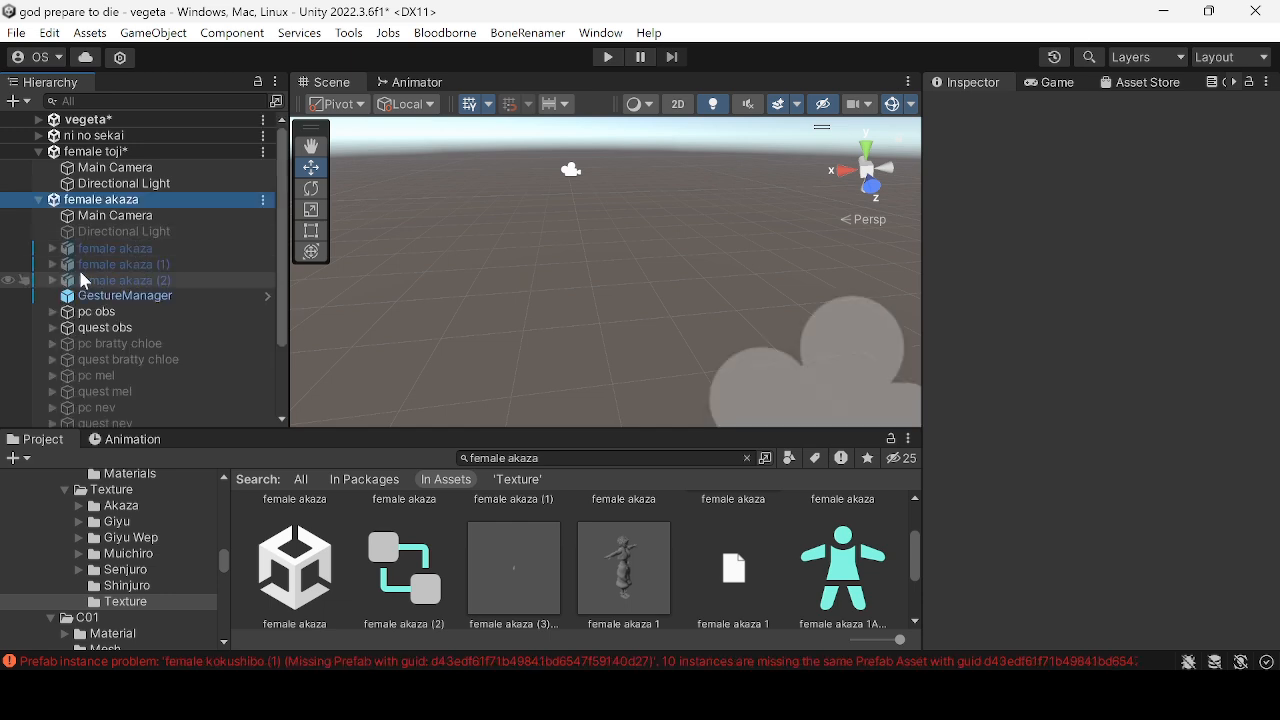
# - Activate the first female akaza object in the female akaza scene
pyautogui.click(168, 248)
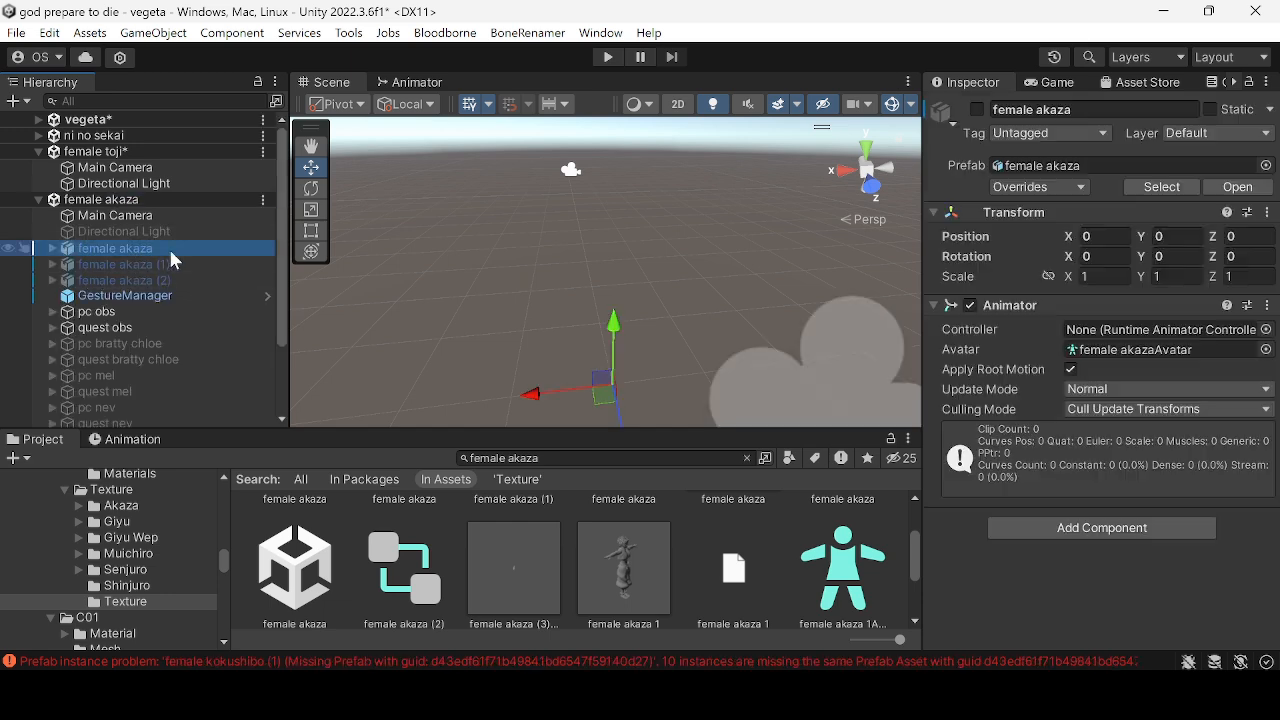
pyautogui.click(977, 112)
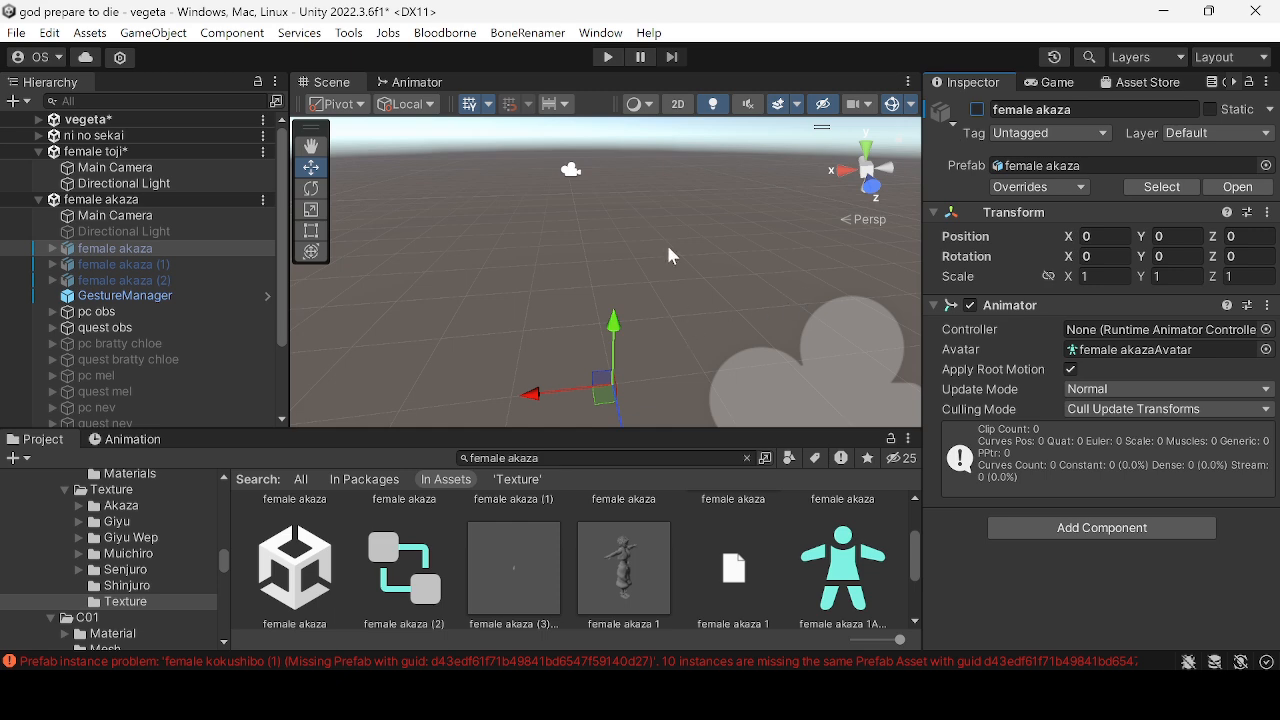
pyautogui.hotkey('alt', 'shift', 'a')
pyautogui.scroll(10, 670, 256)
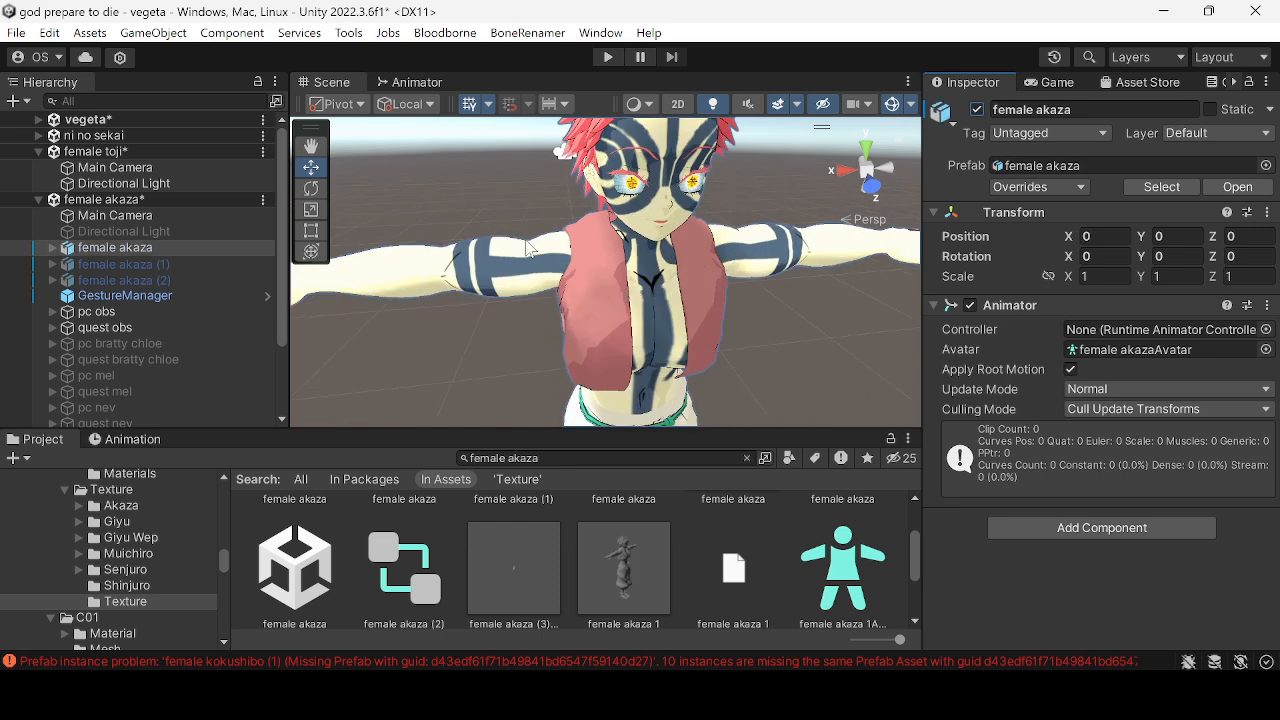
# - In the KNY shader's shadow settings for the Material.005 mesh, set Shadow Intensity to 1, Step to 1 and Shadow Scale to 0.705
pyautogui.click(530, 248)
pyautogui.scroll(-2, 1180, 275)
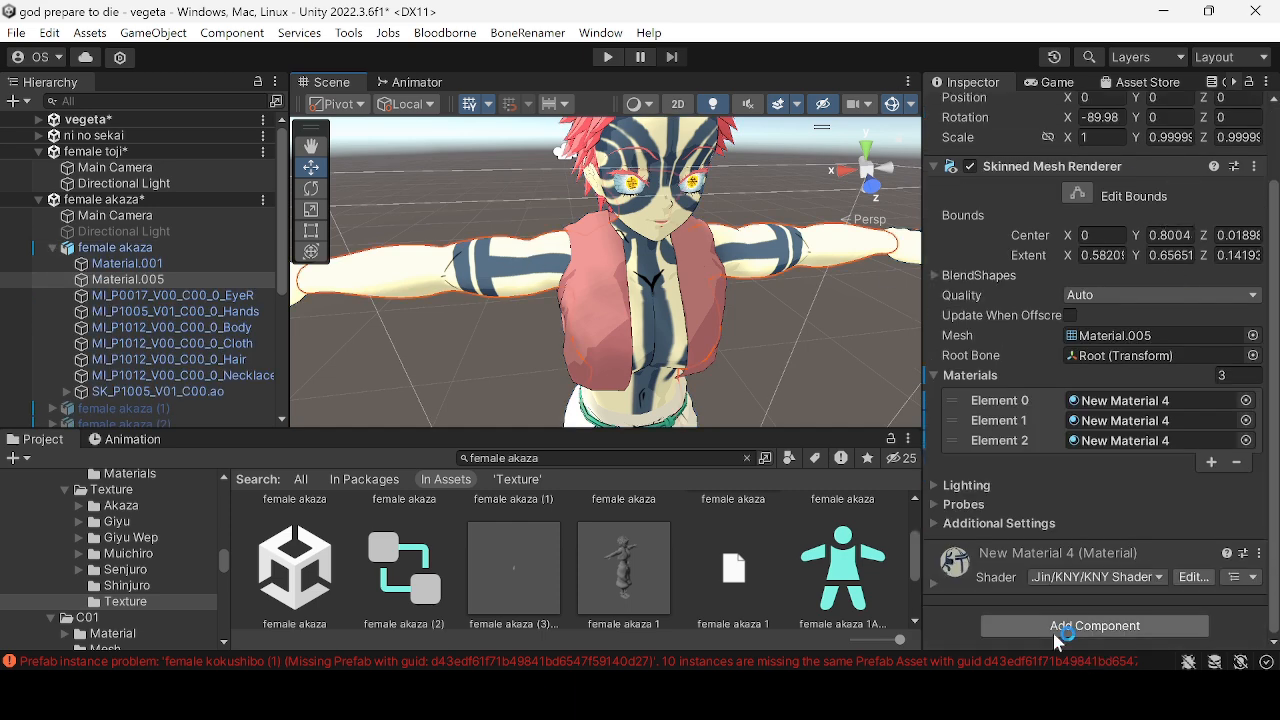
pyautogui.keyDown('alt'); pyautogui.moveTo(653, 323); pyautogui.dragTo(709, 280); pyautogui.keyUp('alt')
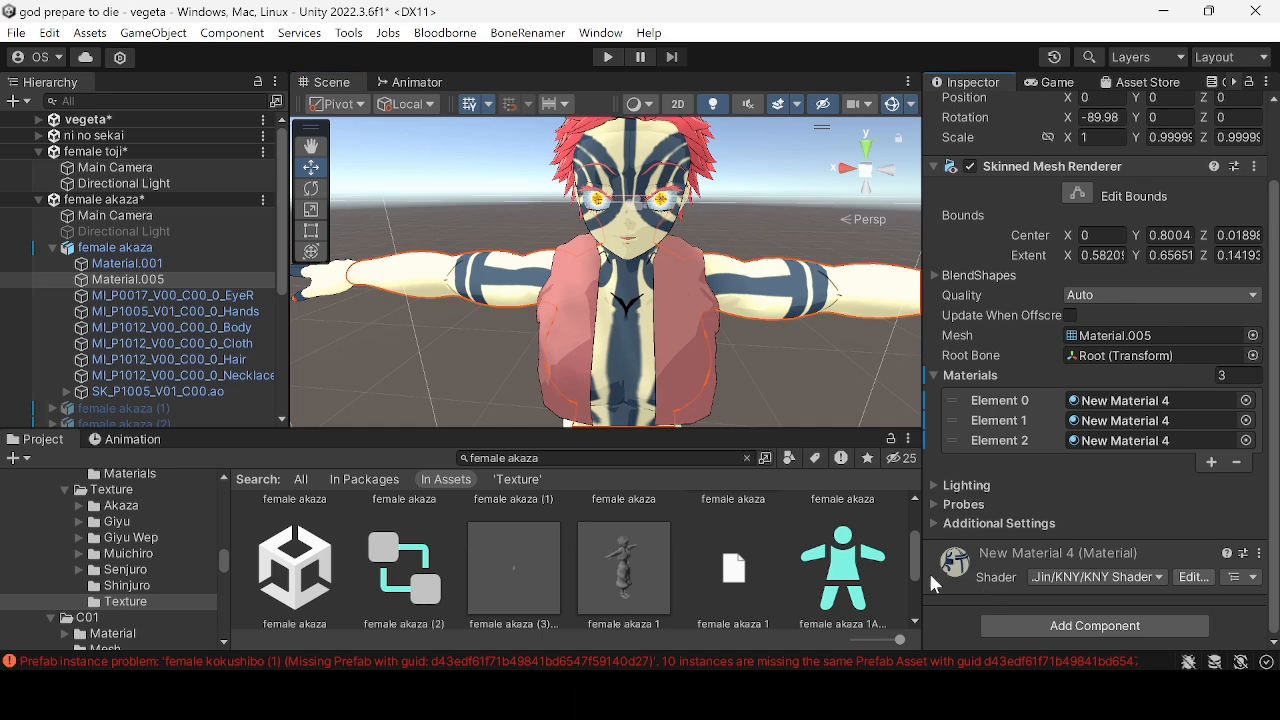
pyautogui.click(933, 583)
pyautogui.scroll(-5, 1035, 548)
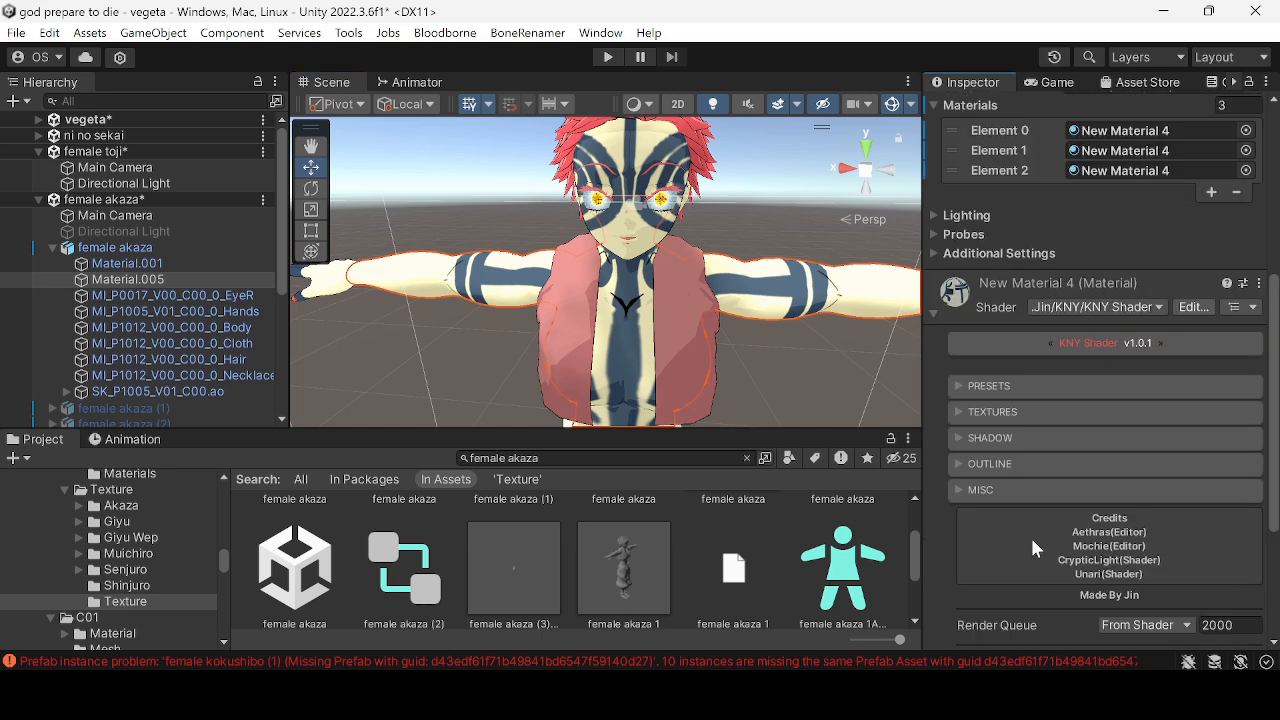
pyautogui.click(960, 412)
pyautogui.scroll(-3, 1011, 437)
pyautogui.click(975, 421)
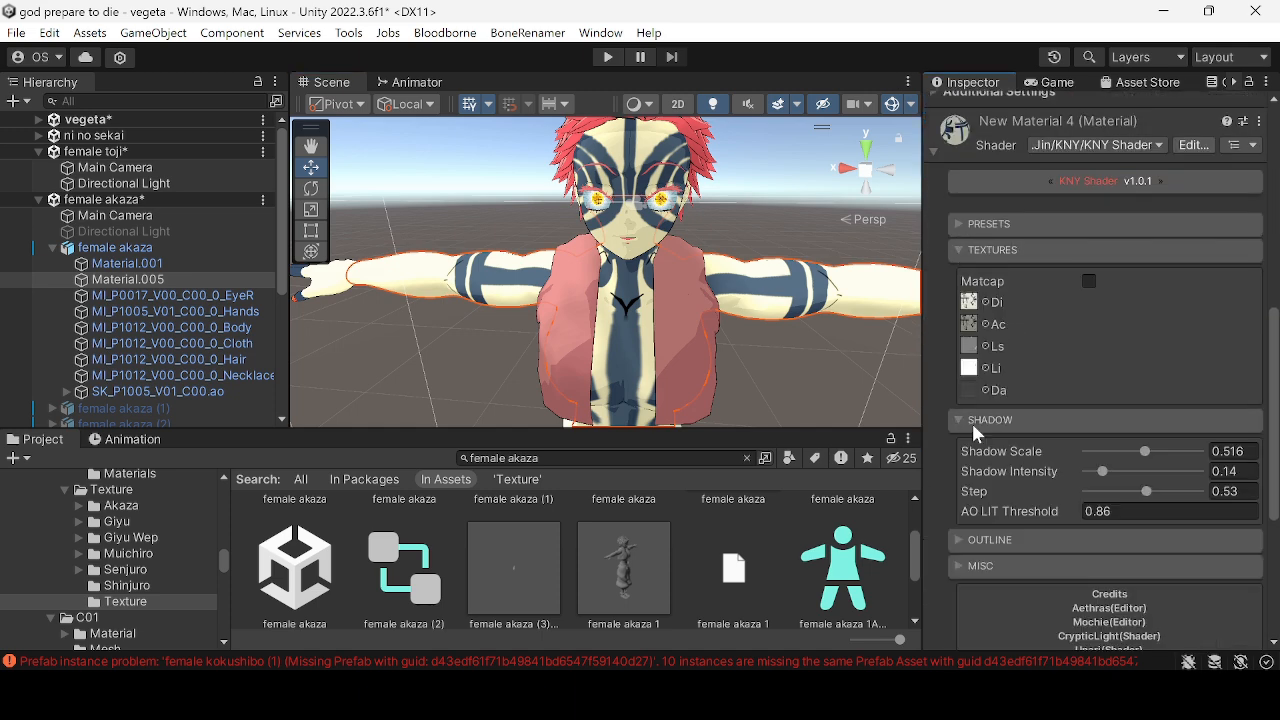
pyautogui.moveTo(1102, 480); pyautogui.dragTo(1248, 483)
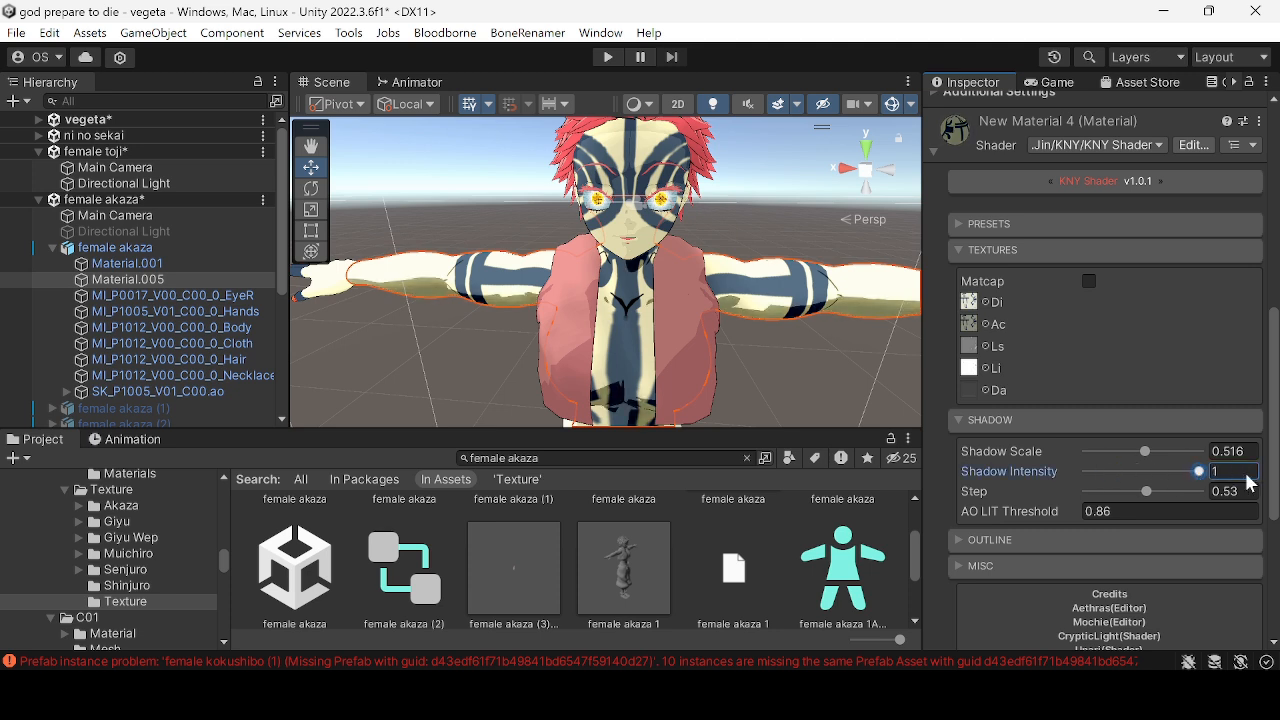
pyautogui.moveTo(1147, 491); pyautogui.dragTo(1270, 500)
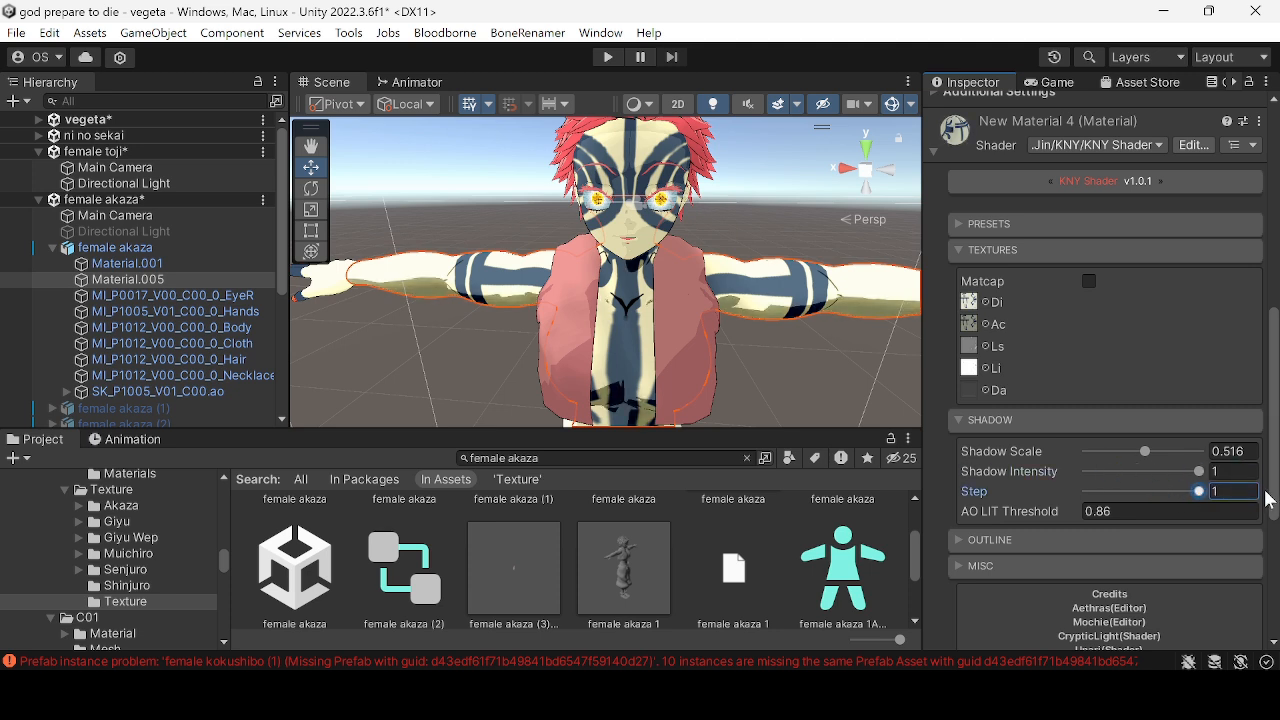
pyautogui.moveTo(1146, 452)
pyautogui.mouseDown()
pyautogui.moveTo(1258, 460)
pyautogui.moveTo(1128, 451)
pyautogui.moveTo(1170, 455)
pyautogui.mouseUp()
pyautogui.moveTo(681, 405); pyautogui.dragTo(804, 322, button='right')
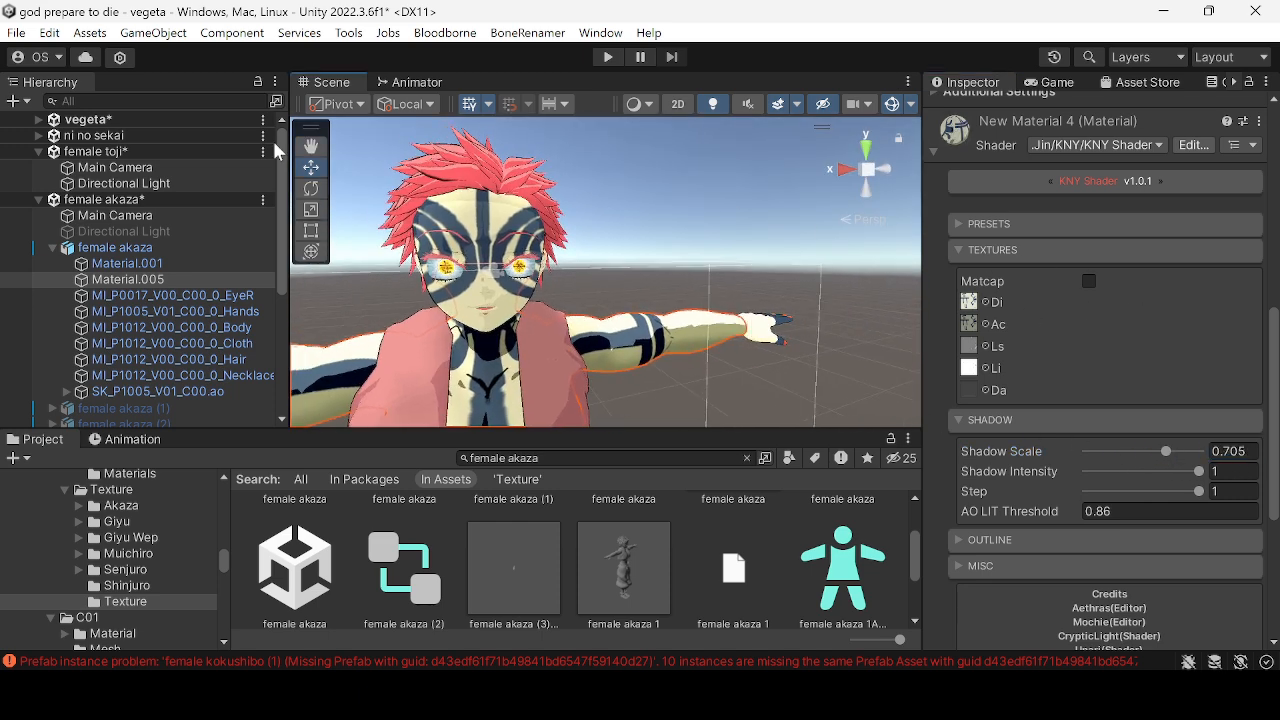
# - Add a Vertex Color Remover component to the female akaza object and enable Include Children
pyautogui.click(112, 248)
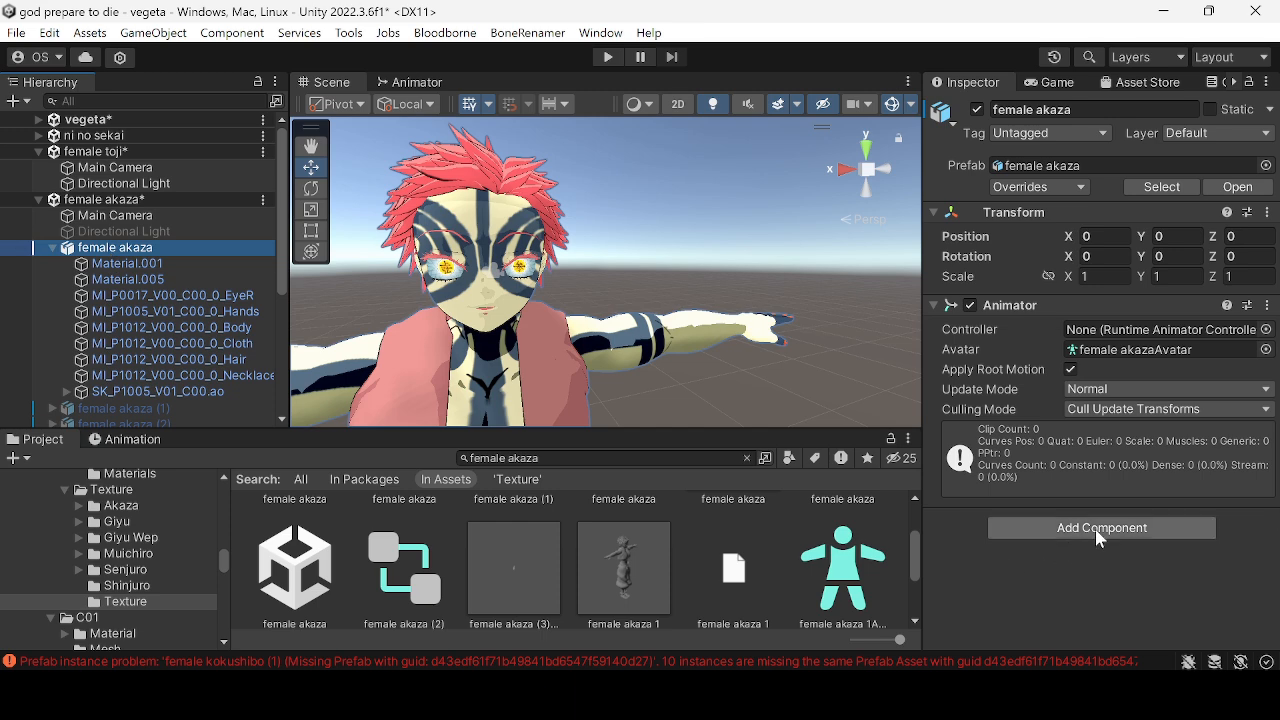
pyautogui.click(1100, 528)
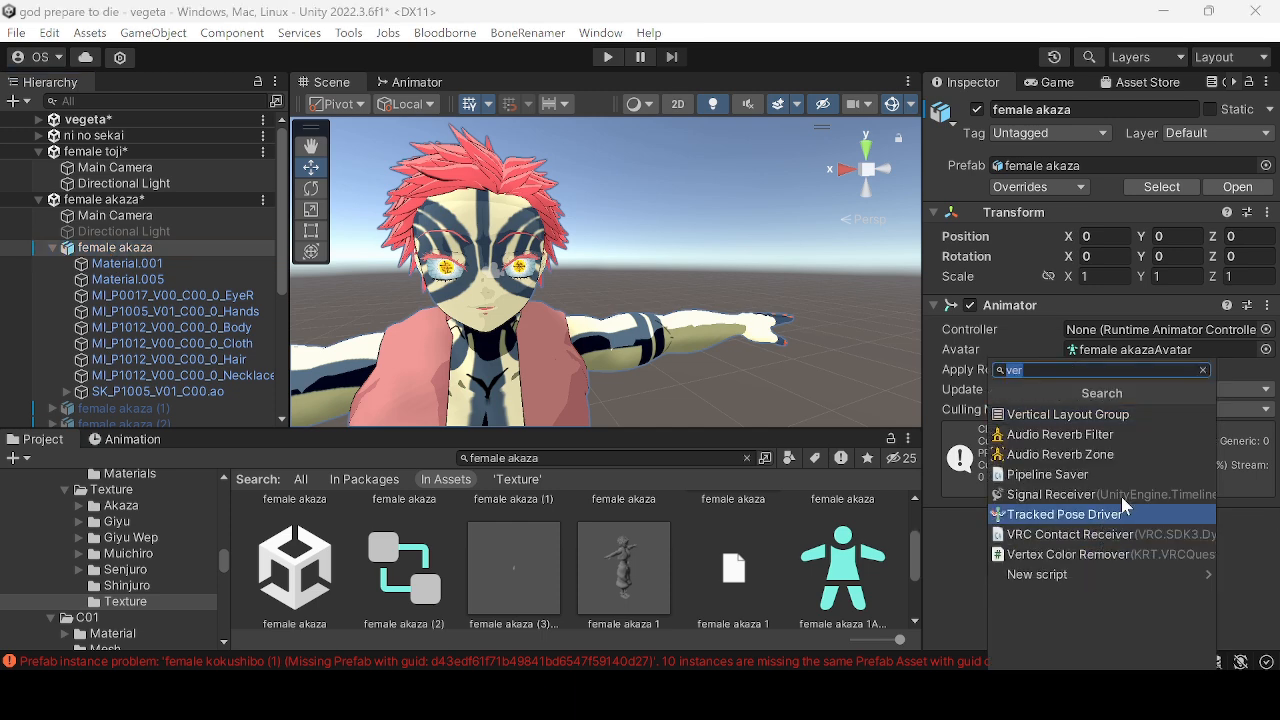
pyautogui.click(1128, 556)
pyautogui.click(933, 518)
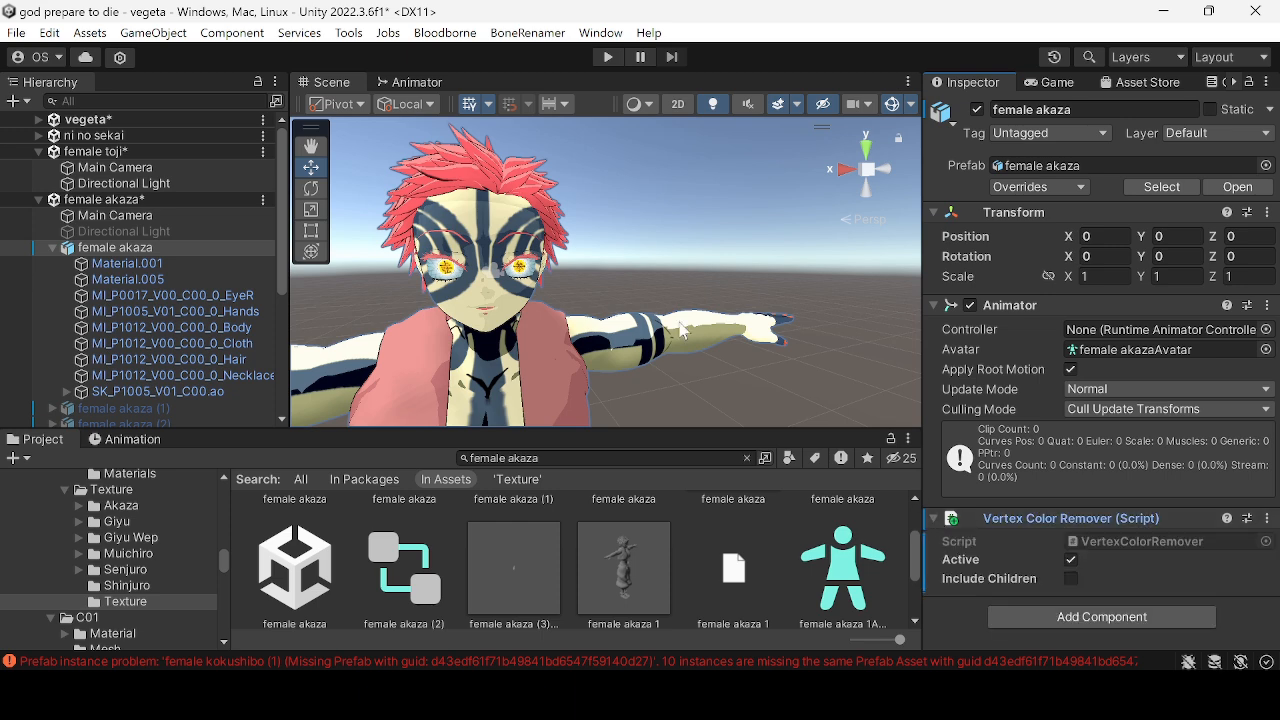
pyautogui.moveTo(607, 293); pyautogui.dragTo(438, 345, button='right')
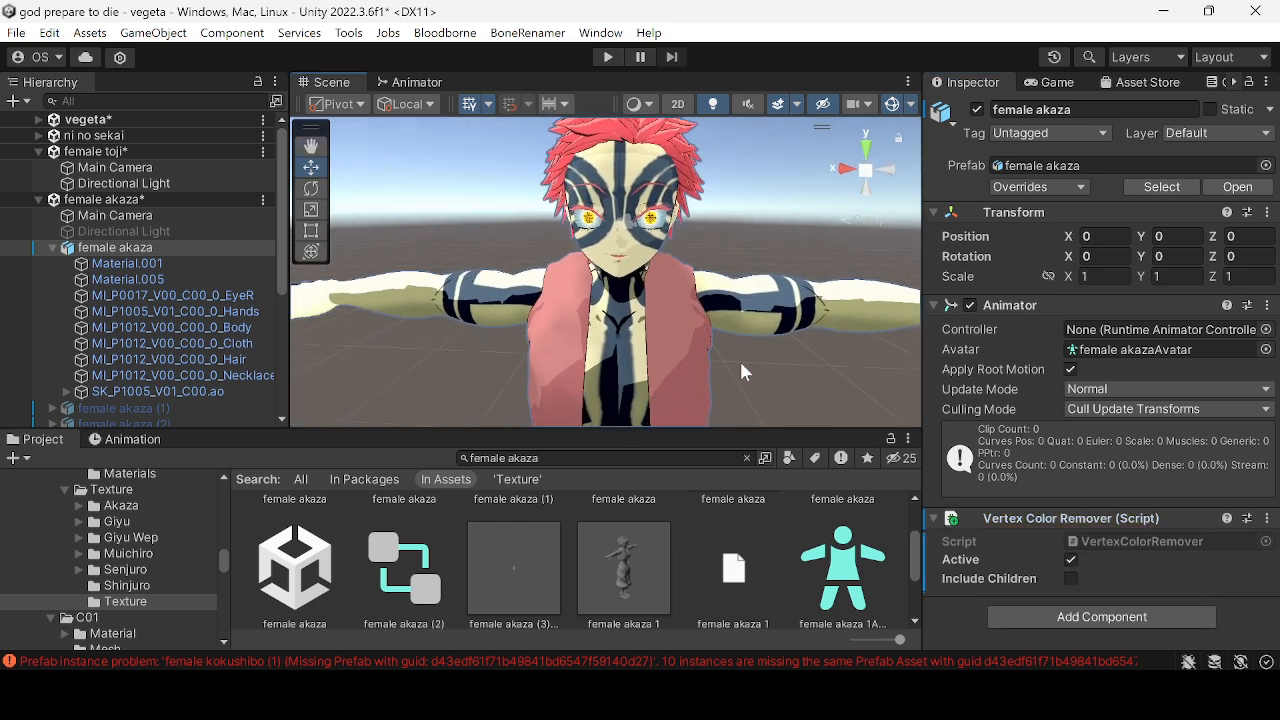
pyautogui.click(1071, 578)
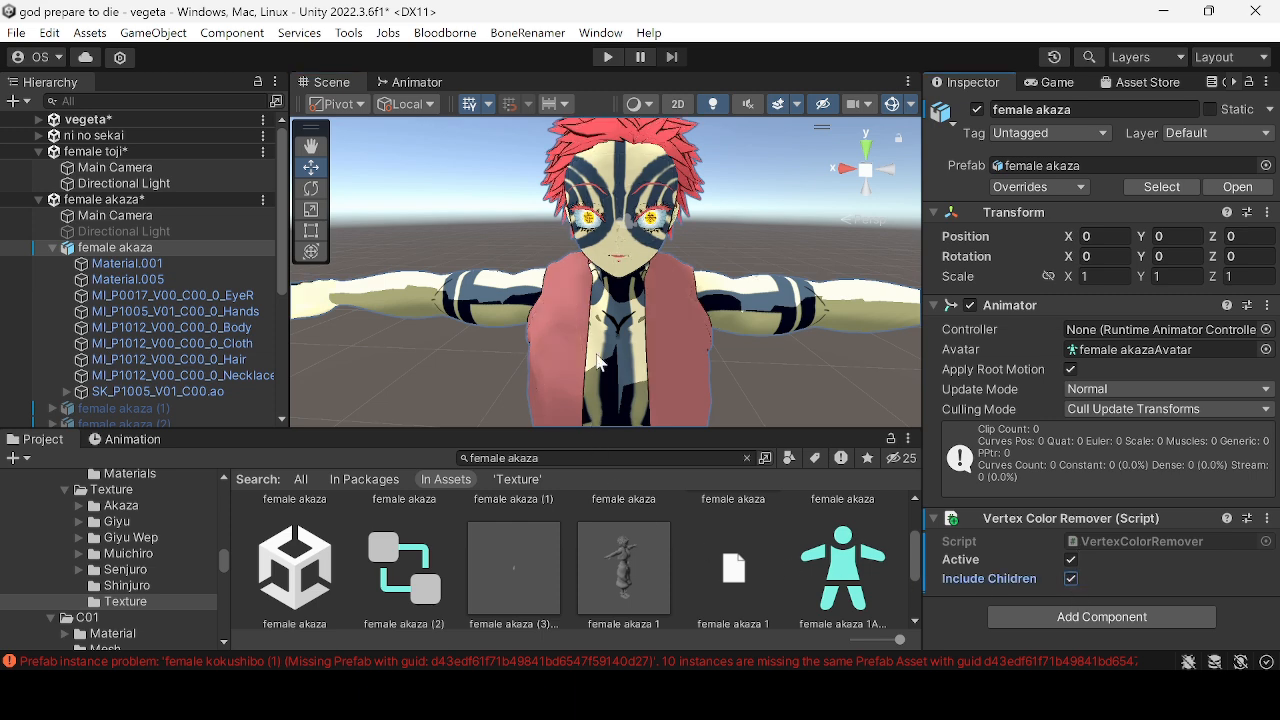
pyautogui.scroll(-4, 600, 364)
pyautogui.scroll(4, 603, 360)
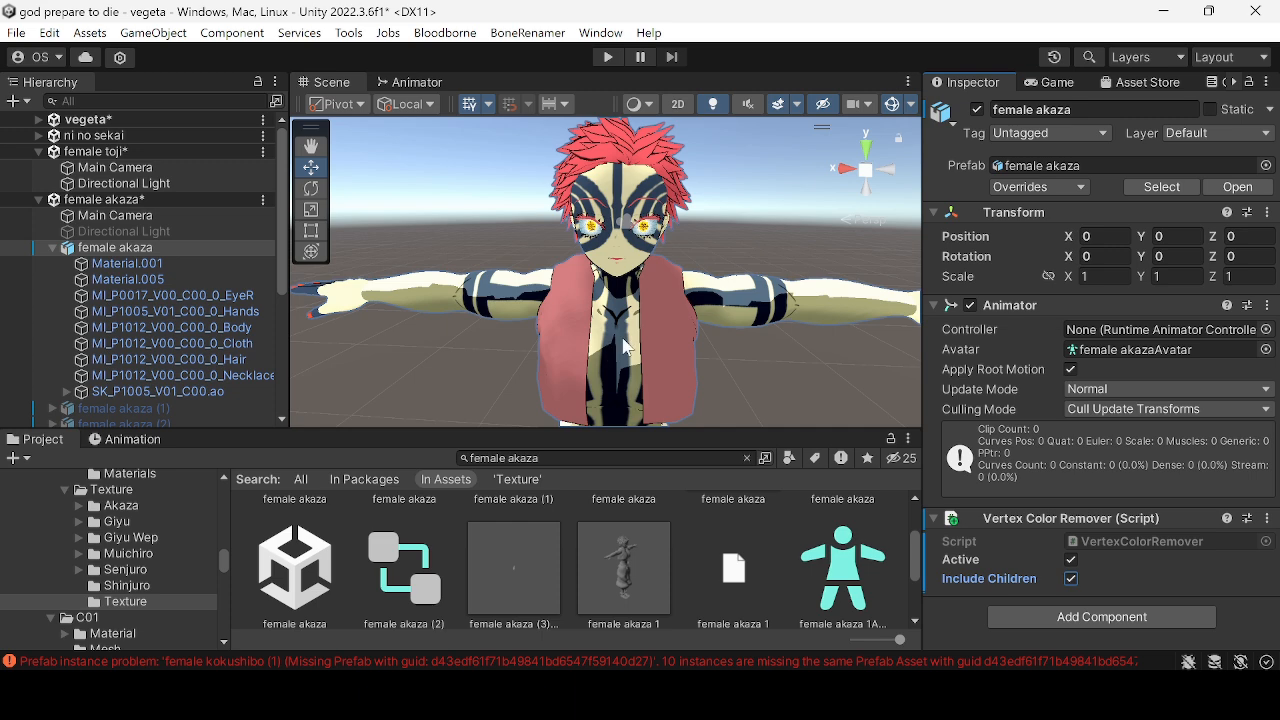
# - Examine the shading on the female akaza model's arms and hands, checking the Material.005 mesh against the whole object
pyautogui.click(775, 325)
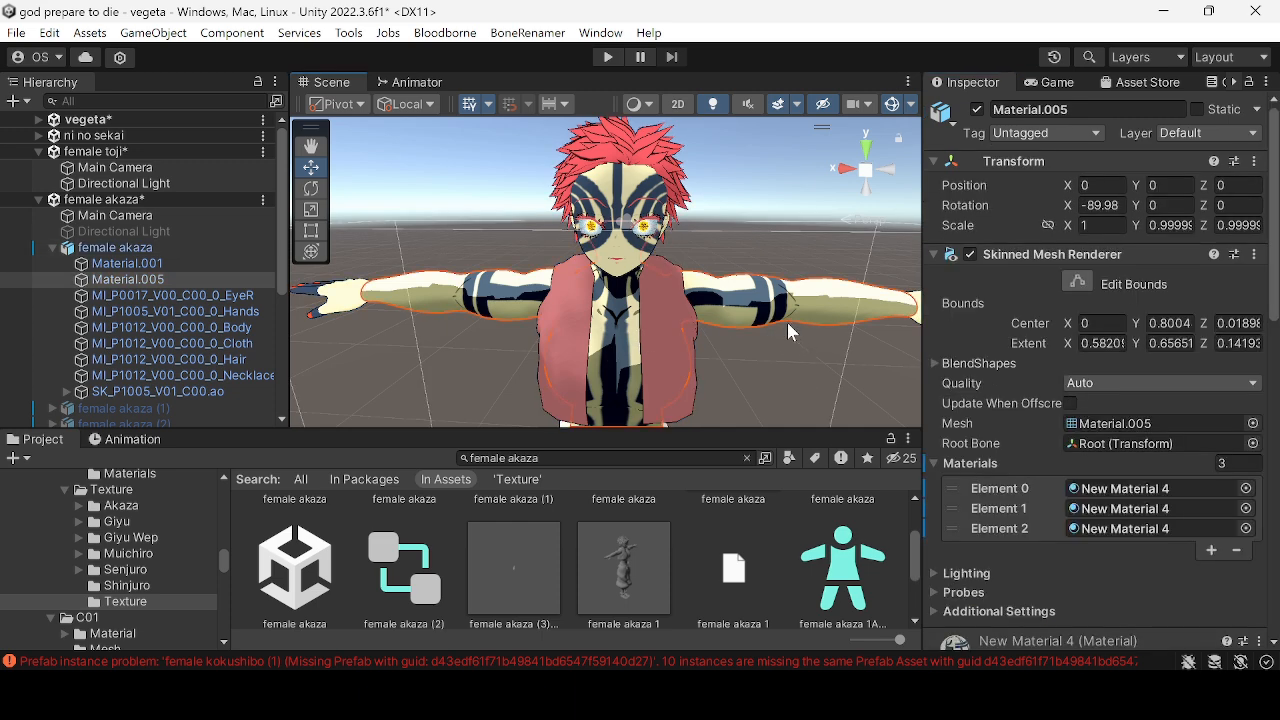
pyautogui.moveTo(673, 372); pyautogui.dragTo(819, 391, button='right')
pyautogui.moveTo(430, 362); pyautogui.dragTo(822, 378, button='middle')
pyautogui.click(756, 415)
pyautogui.moveTo(757, 415); pyautogui.dragTo(717, 406, button='middle')
pyautogui.click(465, 325)
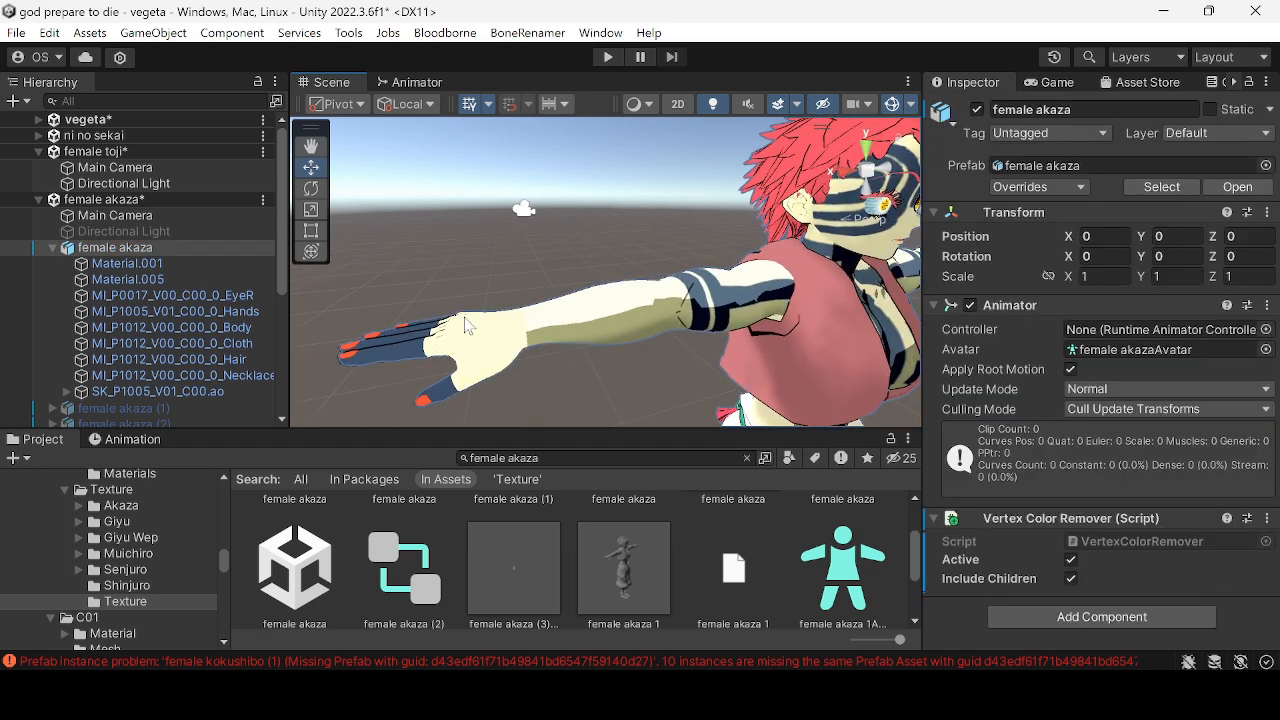
pyautogui.click(470, 325)
pyautogui.click(597, 324)
pyautogui.click(607, 322)
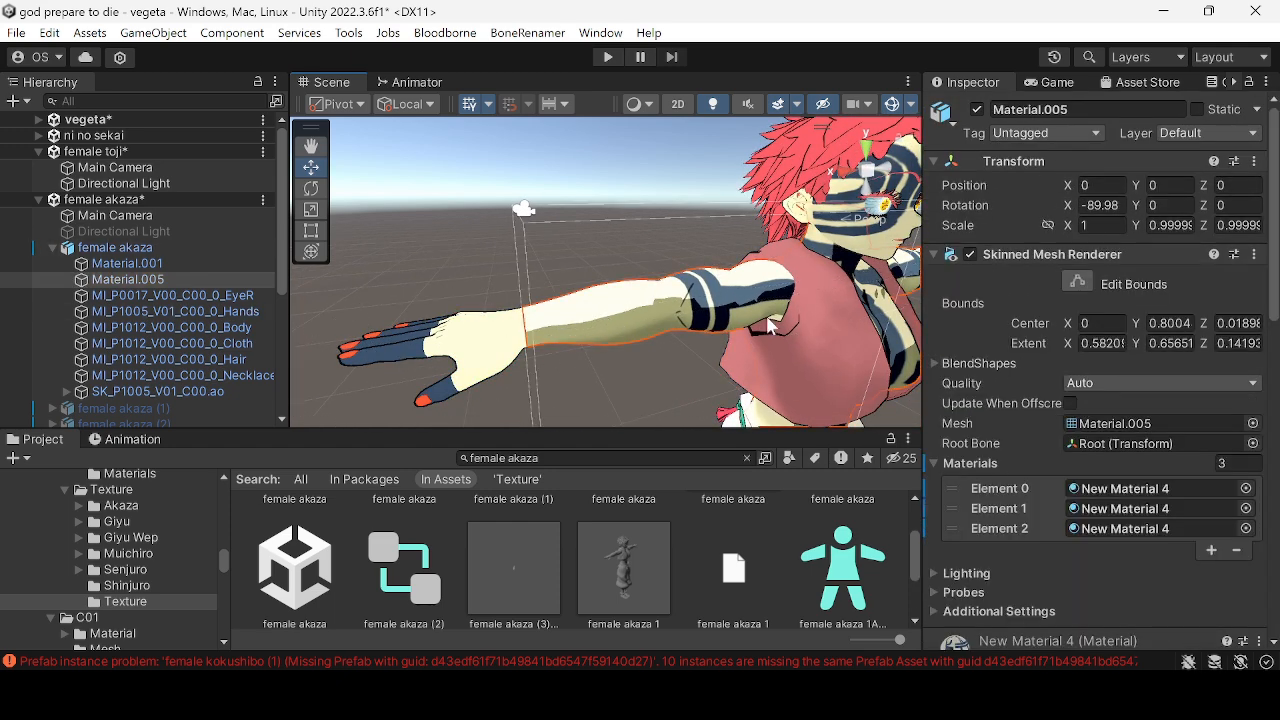
# - Lower Shadow Intensity in the KNY shader settings of the Material.005 mesh and inspect the lighter shading on both arms
pyautogui.scroll(-5, 1113, 386)
pyautogui.scroll(-3, 1220, 560)
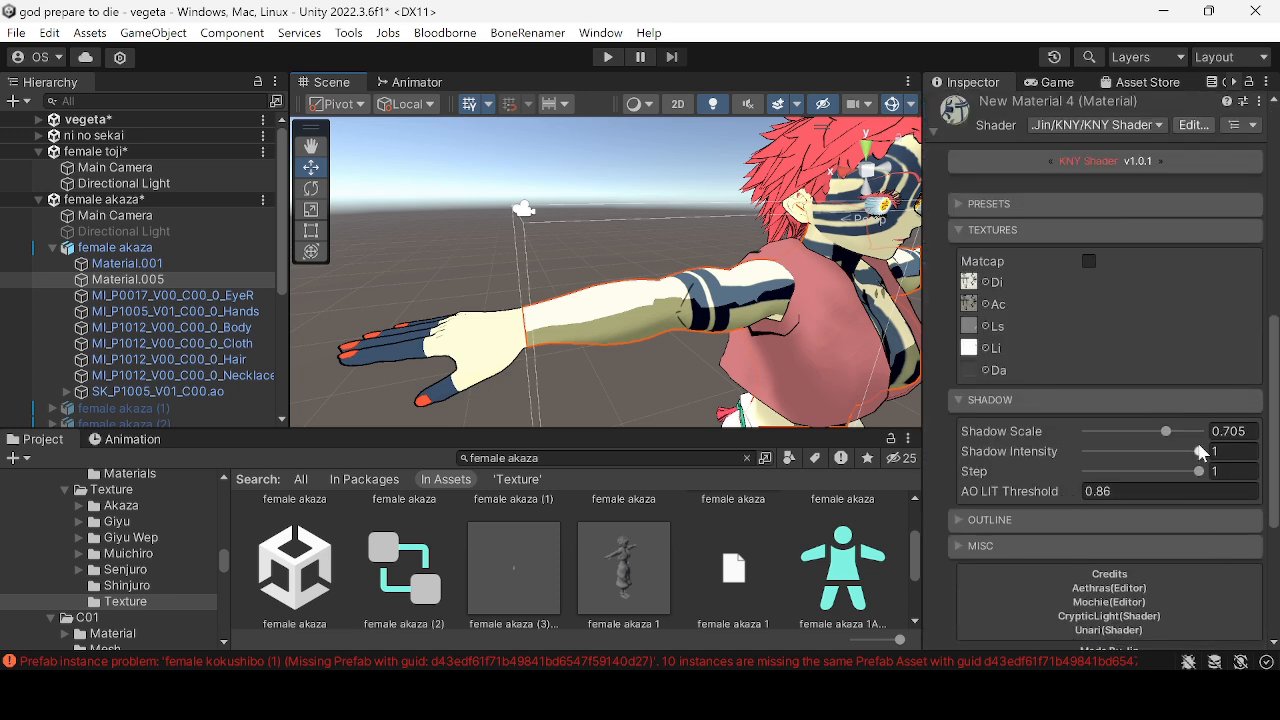
pyautogui.moveTo(1199, 451)
pyautogui.mouseDown()
pyautogui.moveTo(1098, 456)
pyautogui.moveTo(1140, 456)
pyautogui.moveTo(1112, 456)
pyautogui.mouseUp()
pyautogui.click(735, 391)
pyautogui.moveTo(735, 391); pyautogui.dragTo(679, 347, button='right')
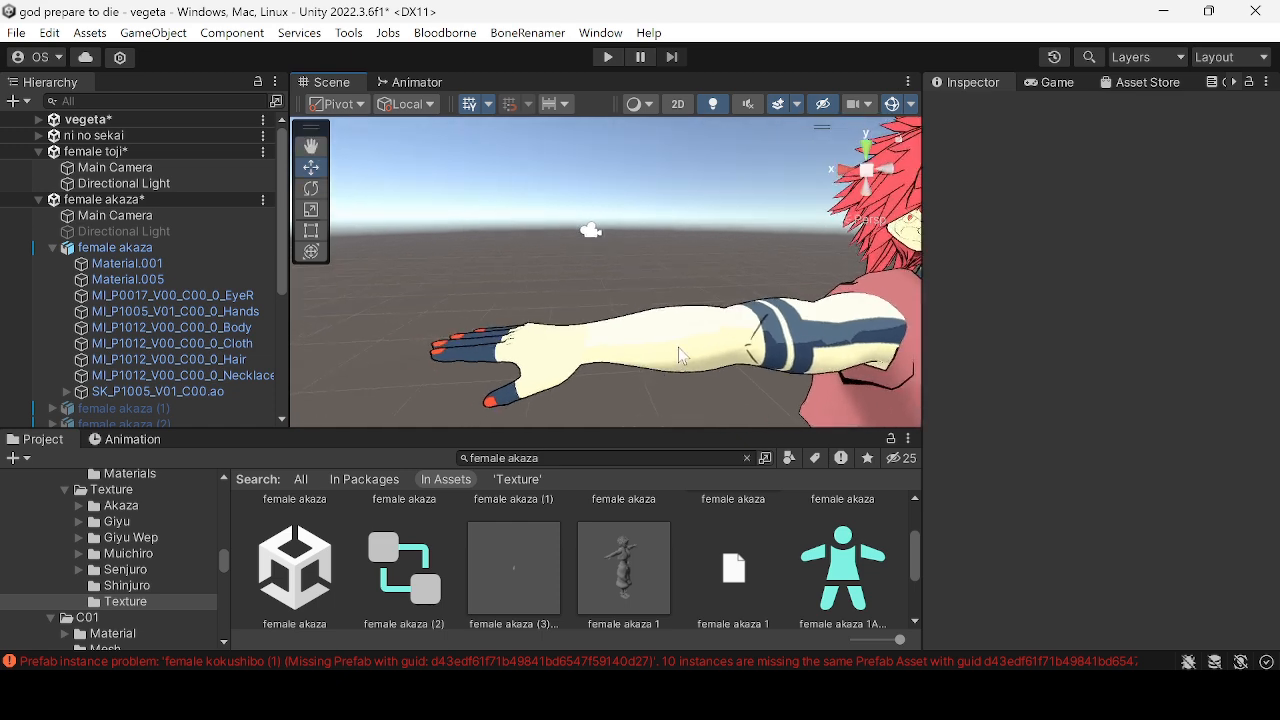
pyautogui.click(796, 342)
pyautogui.press('f')
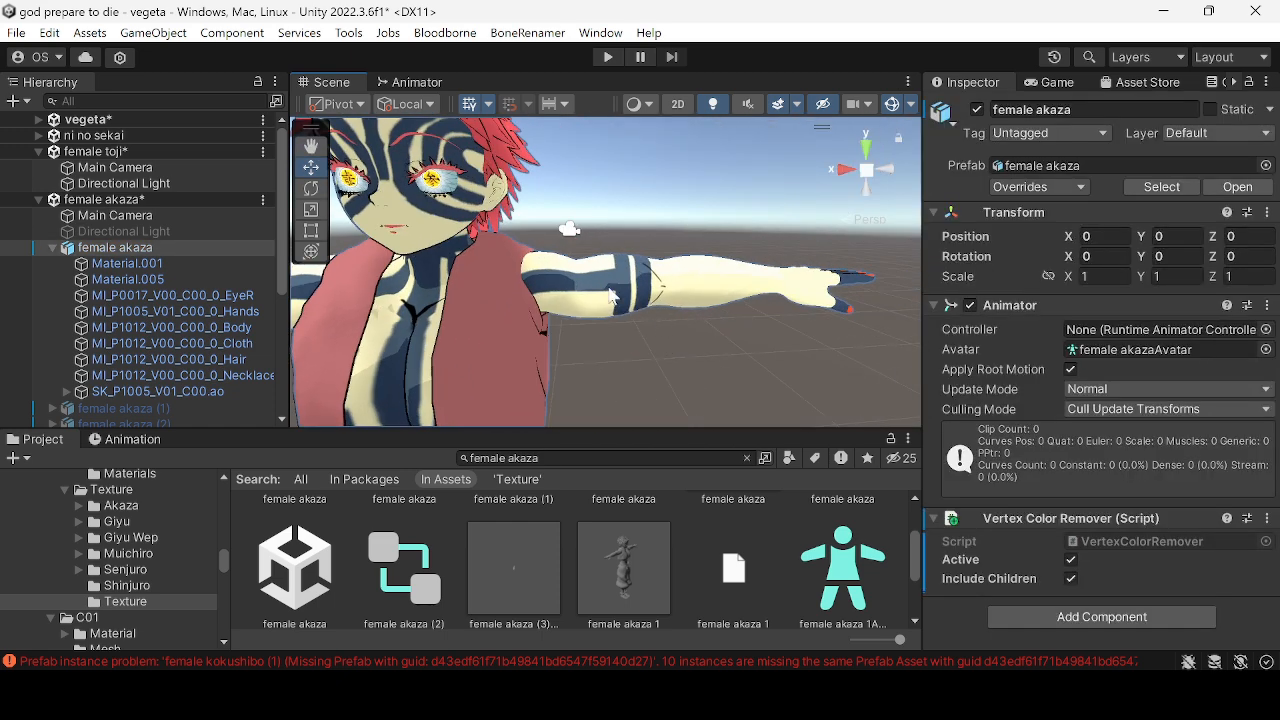
# - Deactivate the female akaza object and remove the female akaza scene from the hierarchy without saving its changes
pyautogui.click(116, 252)
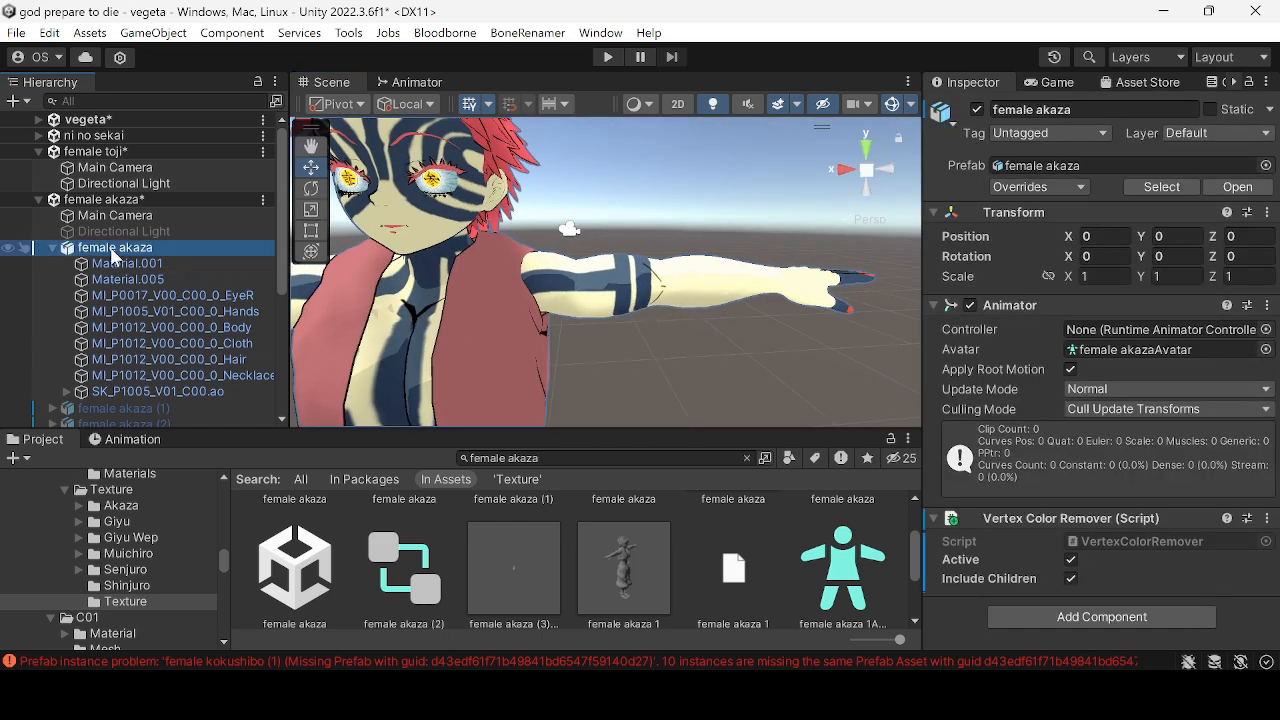
pyautogui.click(979, 110)
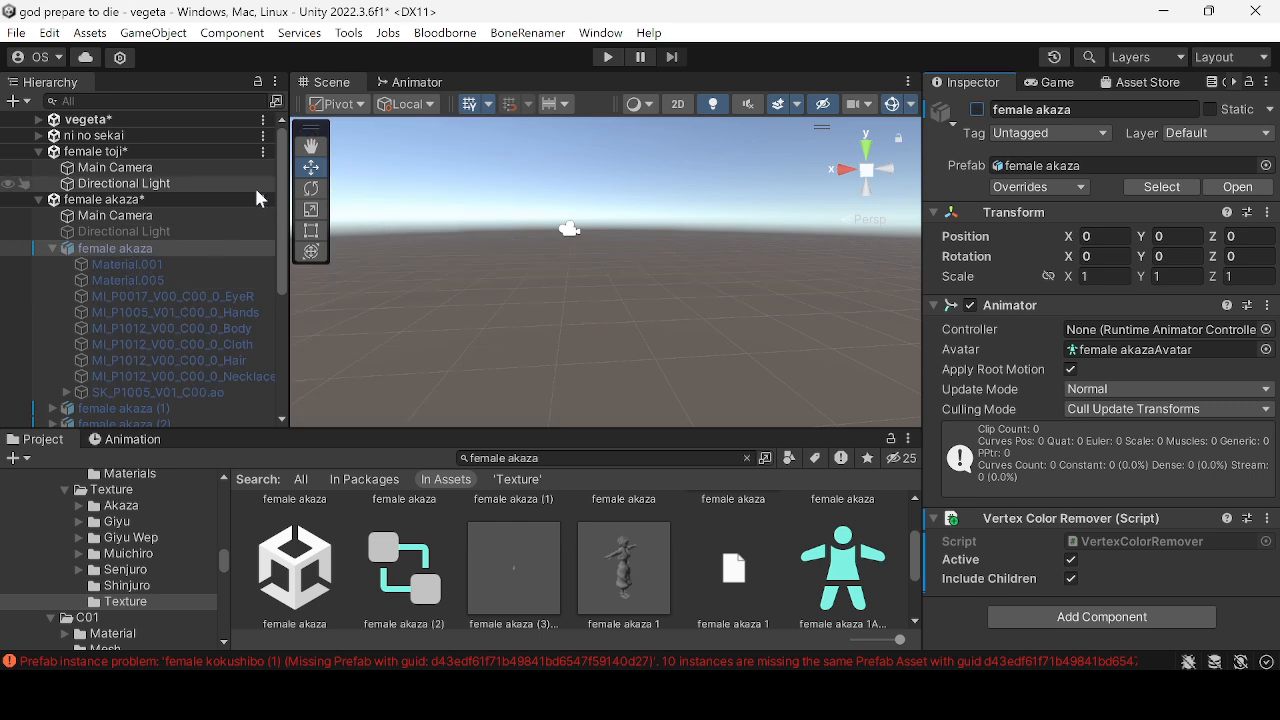
pyautogui.click(263, 200)
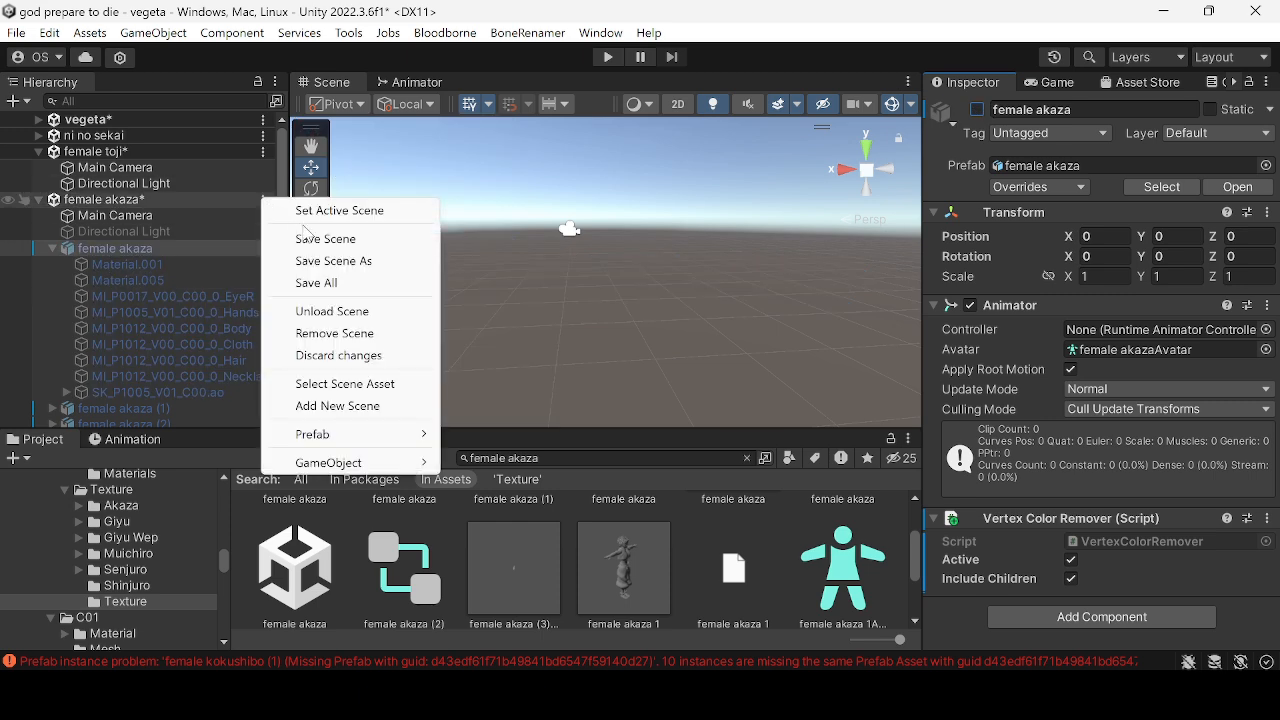
pyautogui.click(340, 337)
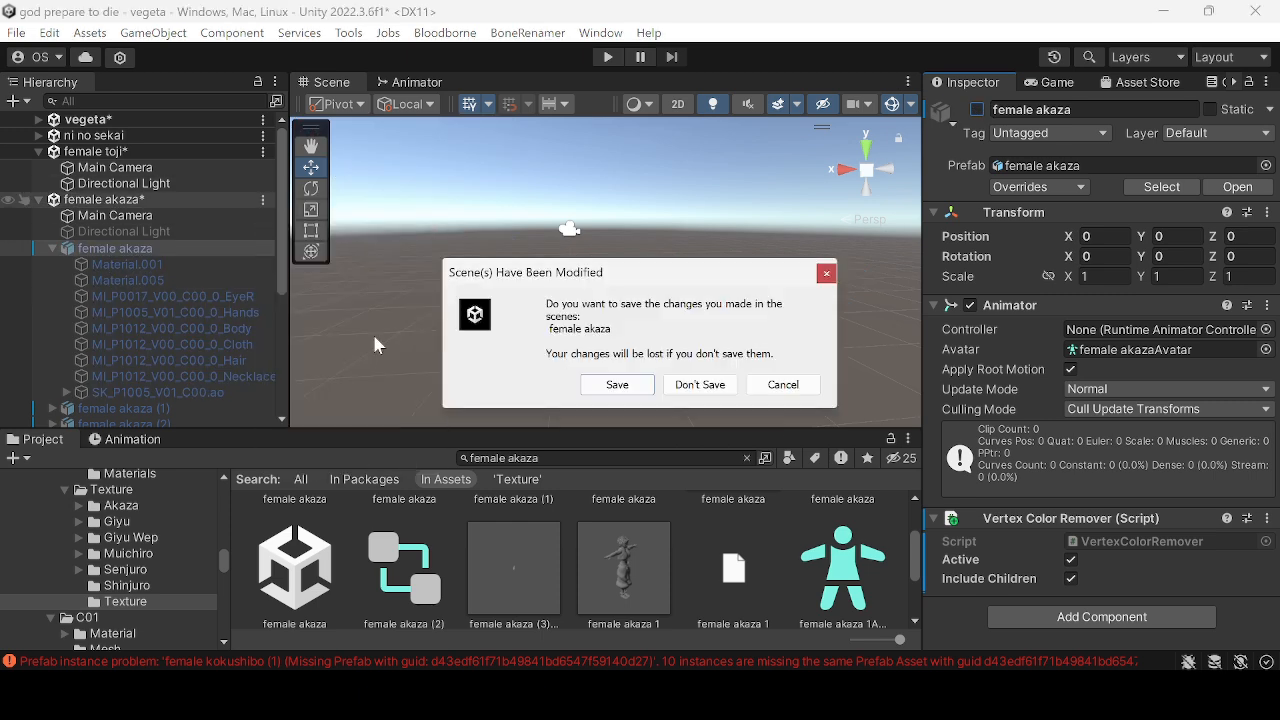
pyautogui.click(718, 386)
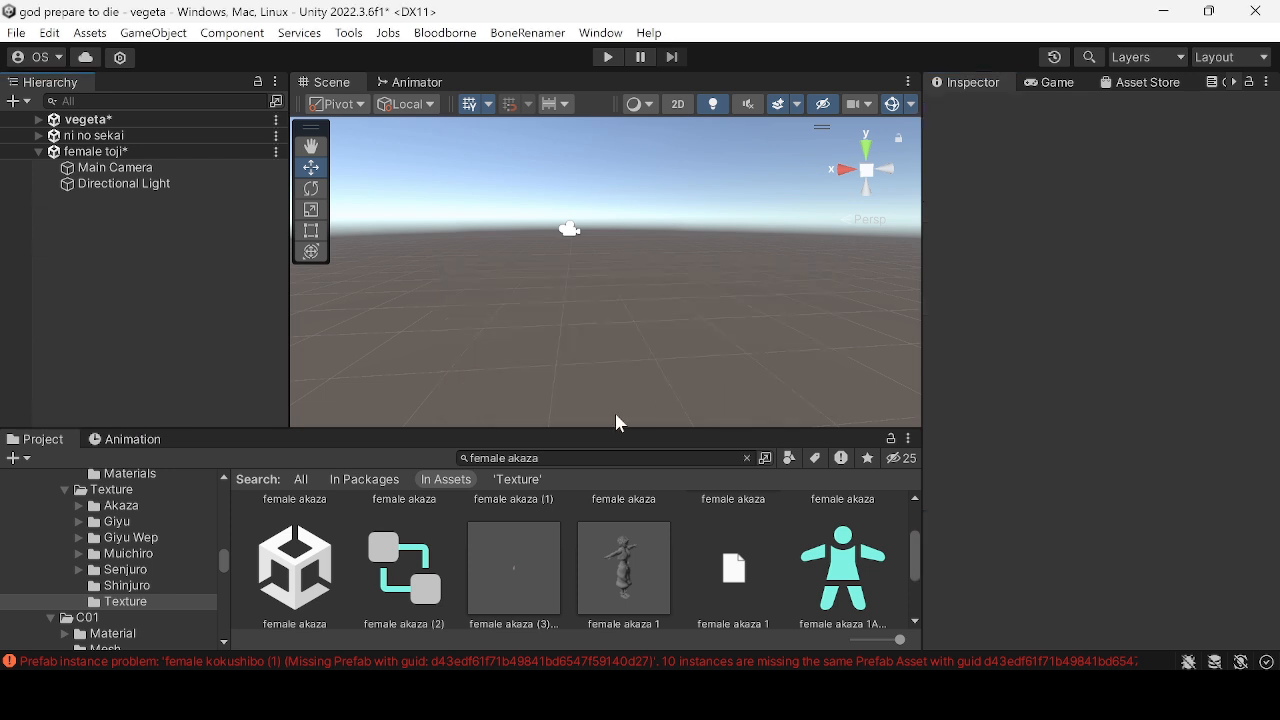
# - Search the project assets for "female doma"
pyautogui.click(563, 457)
pyautogui.doubleClick(567, 454)
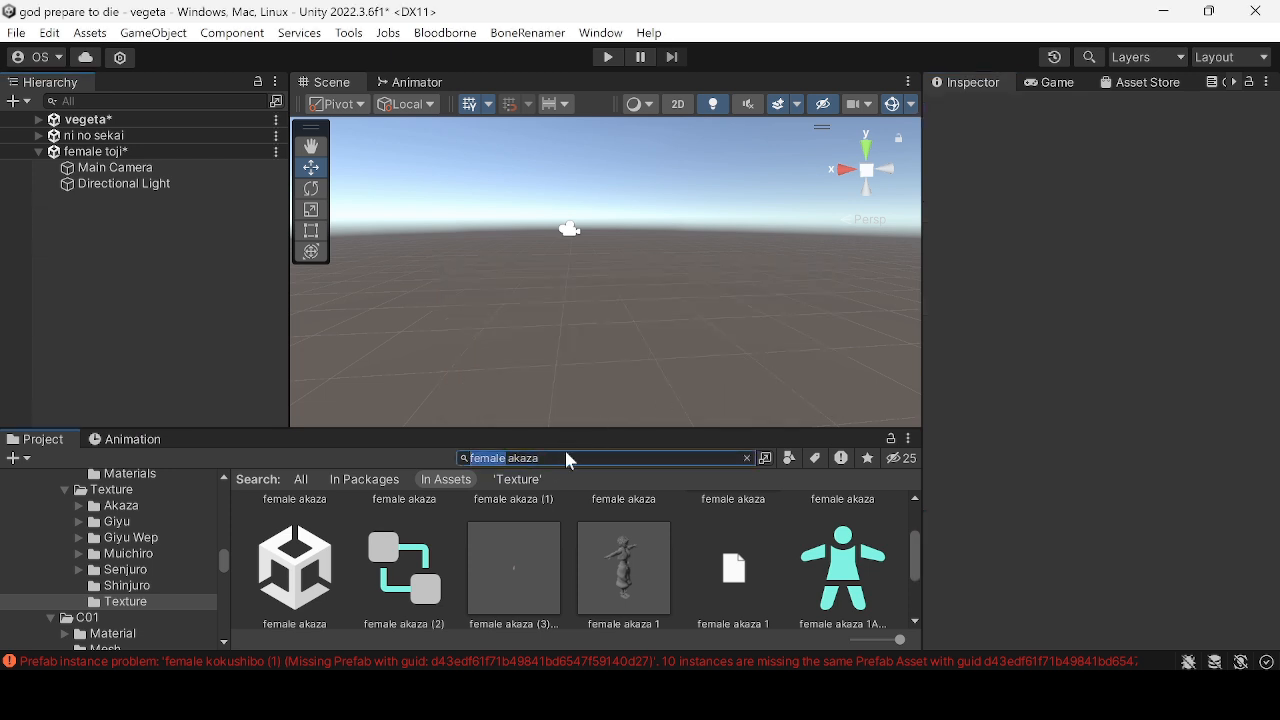
pyautogui.click(558, 457)
pyautogui.press('BackSpace')
pyautogui.write('d')
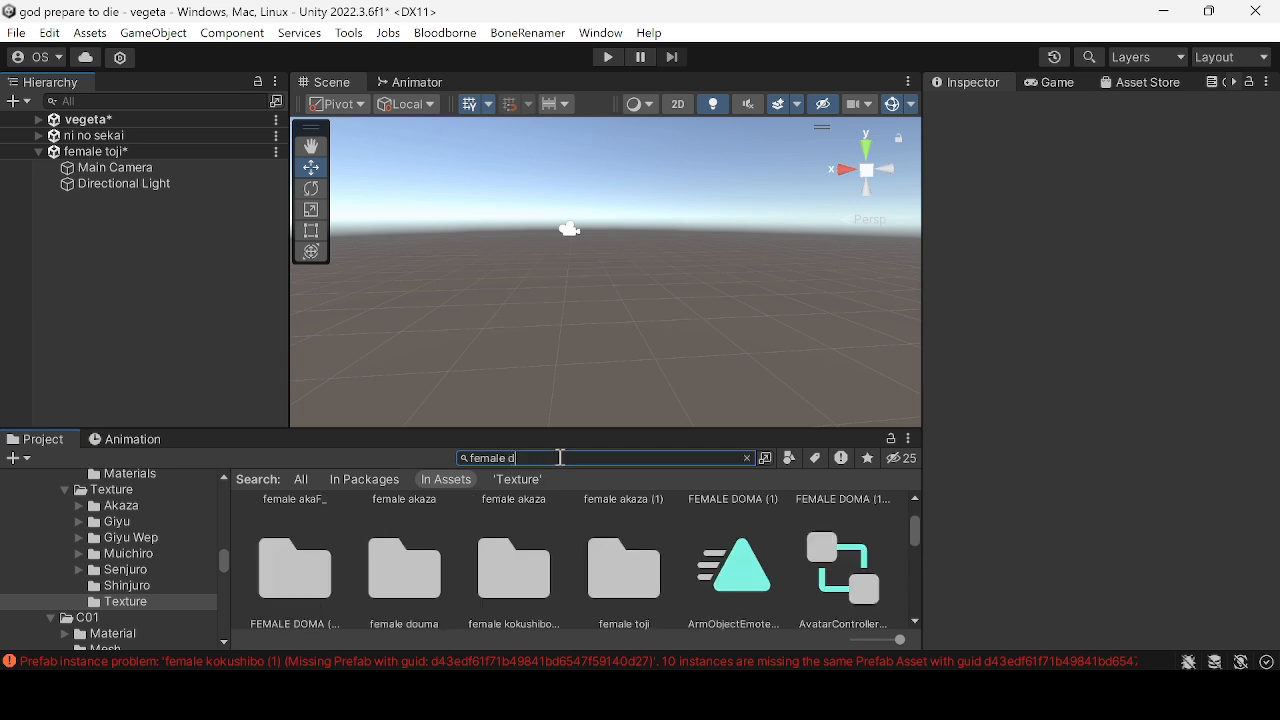
pyautogui.write('oma')
pyautogui.scroll(2, 463, 530)
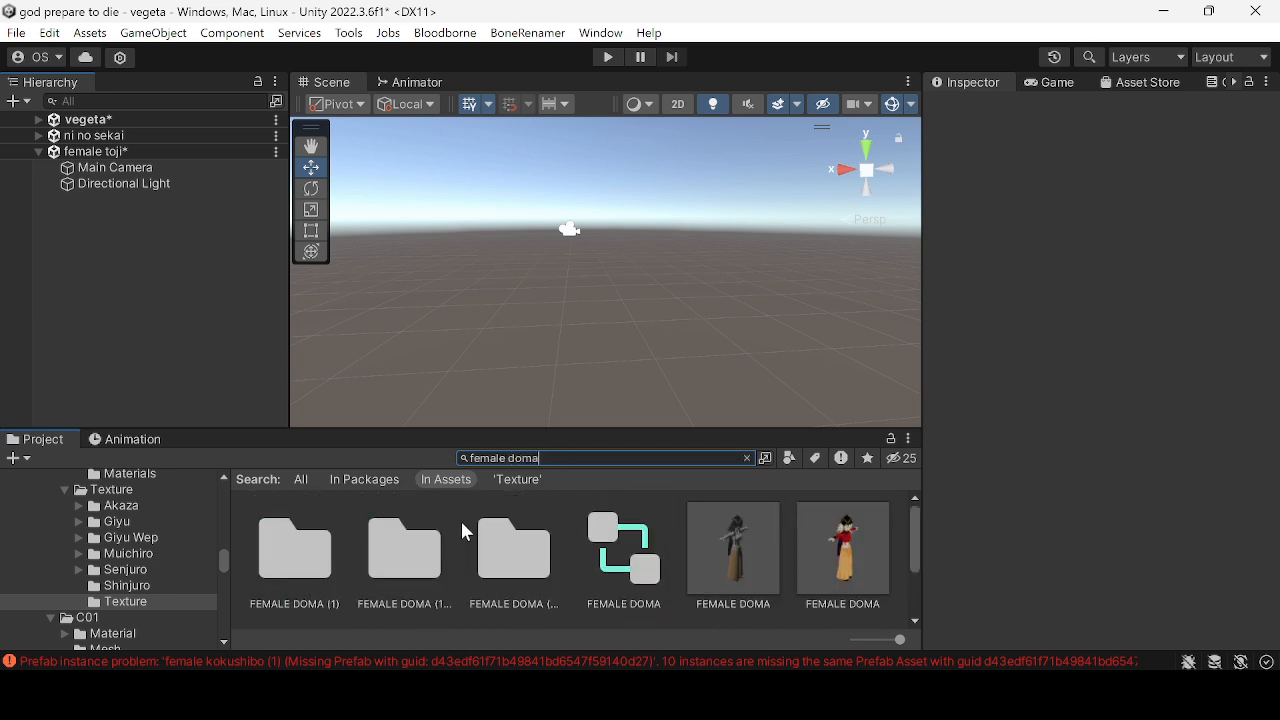
# - Place the FEMALE DOMA prefab in the vegeta scene and frame the model's upper body
pyautogui.click(868, 555)
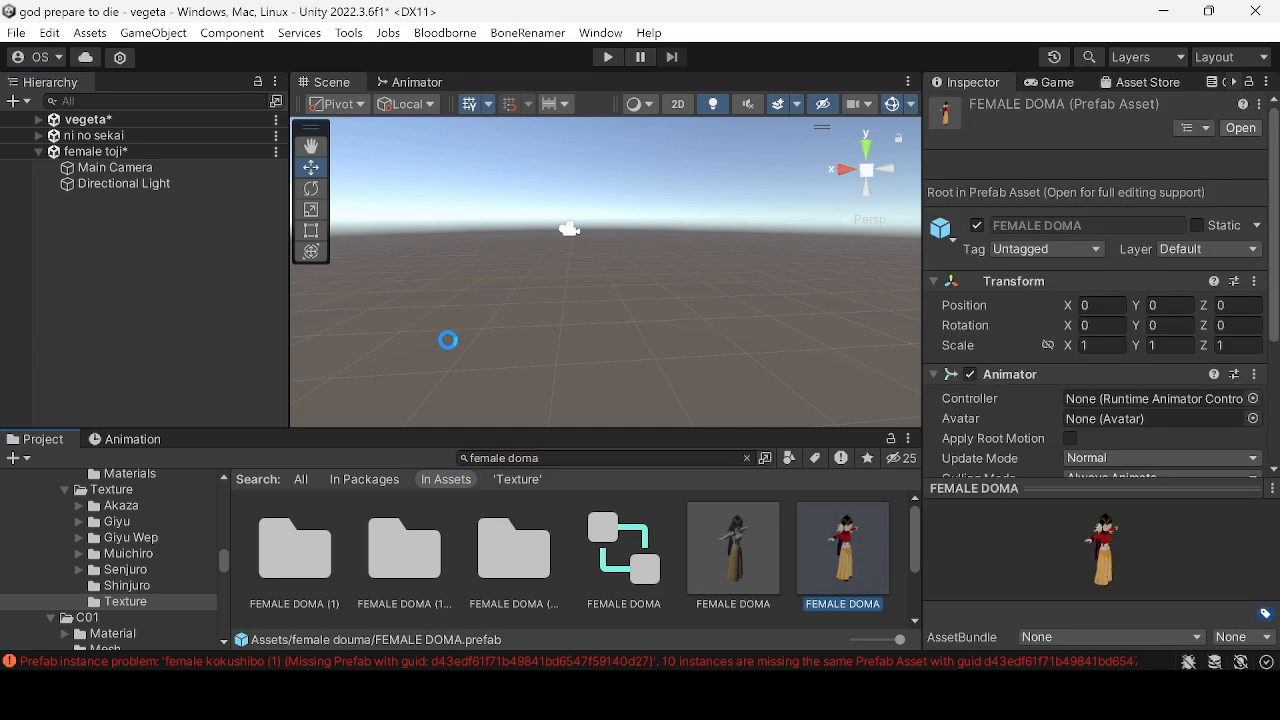
pyautogui.moveTo(843, 553); pyautogui.dragTo(446, 340)
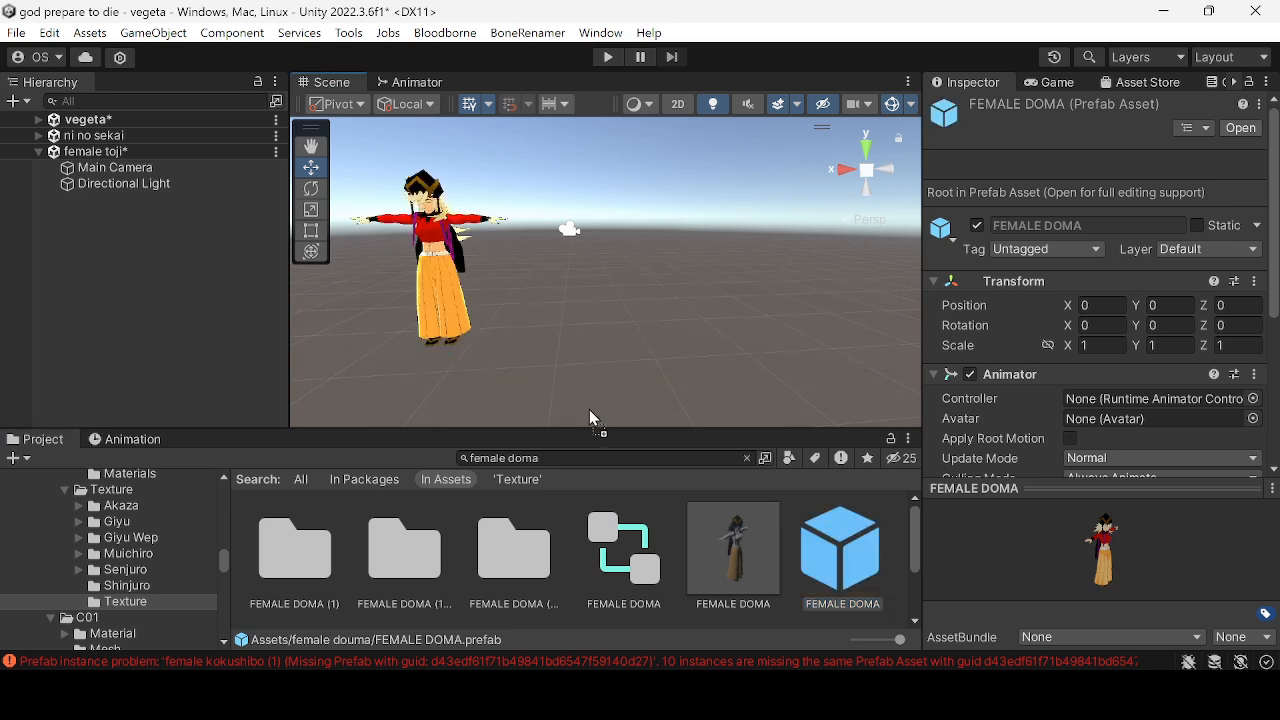
pyautogui.press('f')
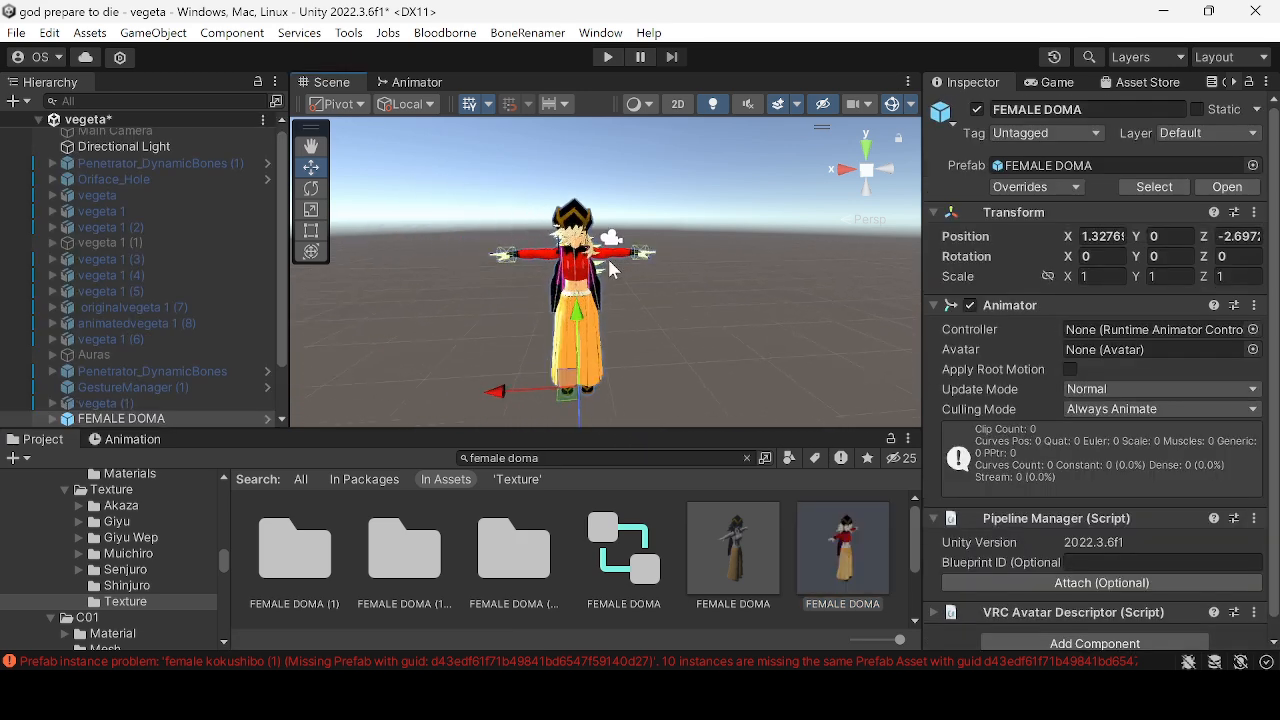
pyautogui.scroll(2, 565, 252)
pyautogui.moveTo(696, 326); pyautogui.dragTo(785, 307, button='middle')
pyautogui.click(576, 272)
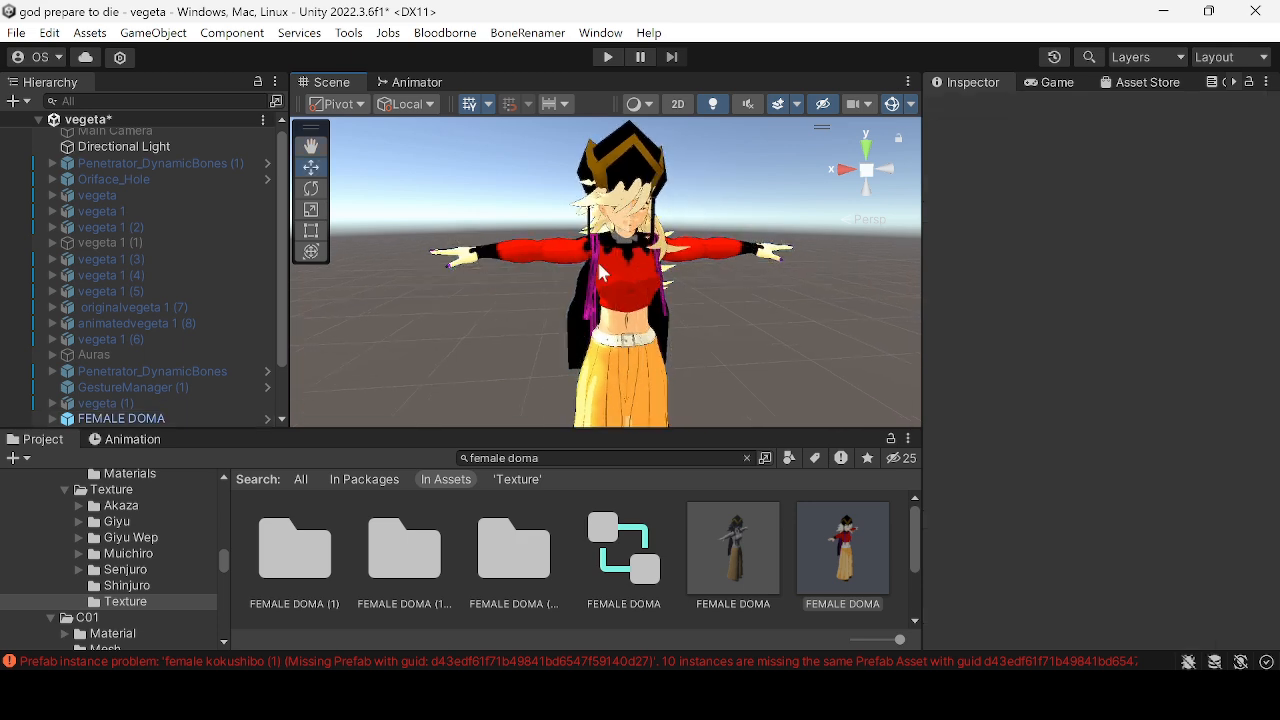
# - Add a Vertex Color Remover component to FEMALE DOMA, enable Include Children and inspect the model's shading
pyautogui.click(601, 273)
pyautogui.scroll(-1, 1178, 395)
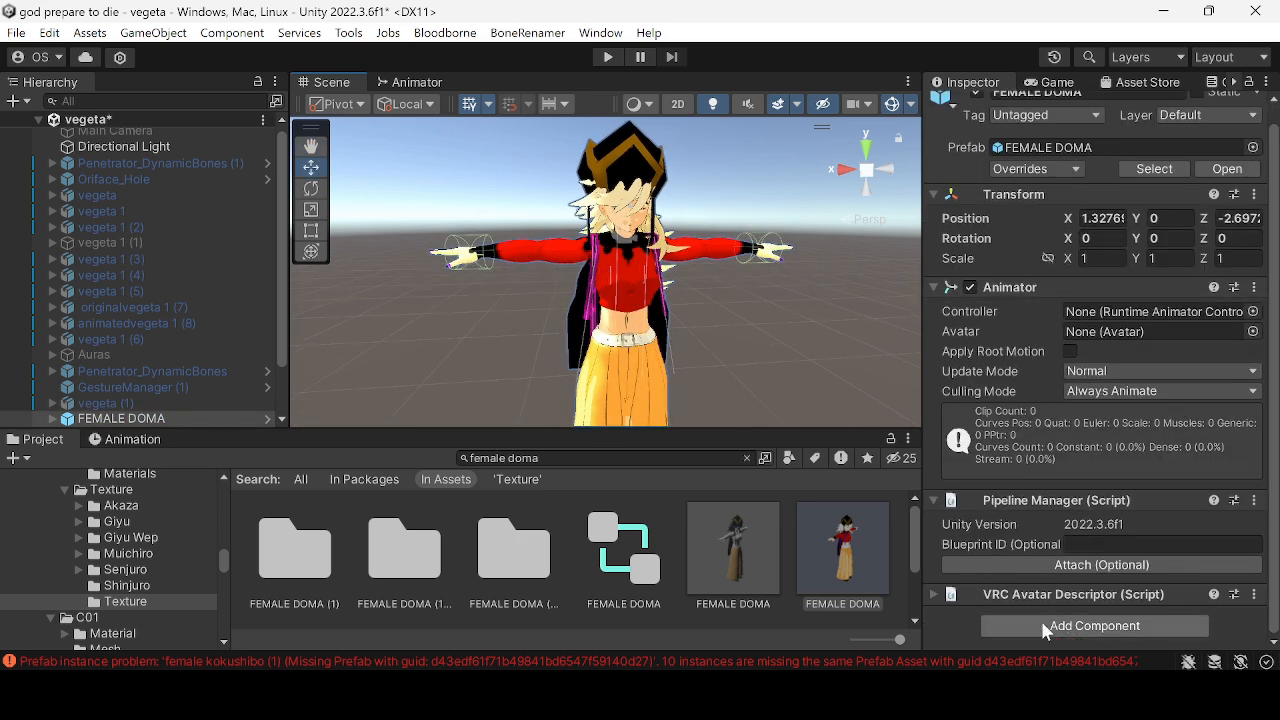
pyautogui.click(1070, 625)
pyautogui.write('ver')
pyautogui.click(1055, 555)
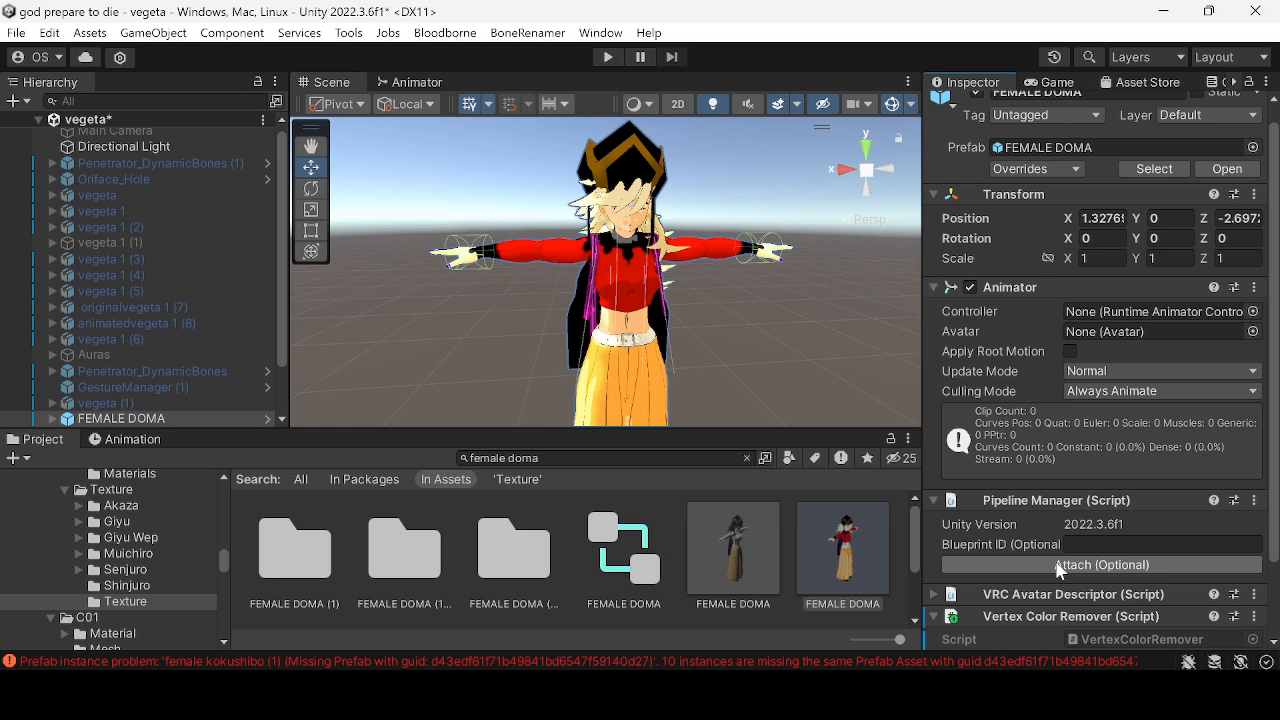
pyautogui.click(1070, 589)
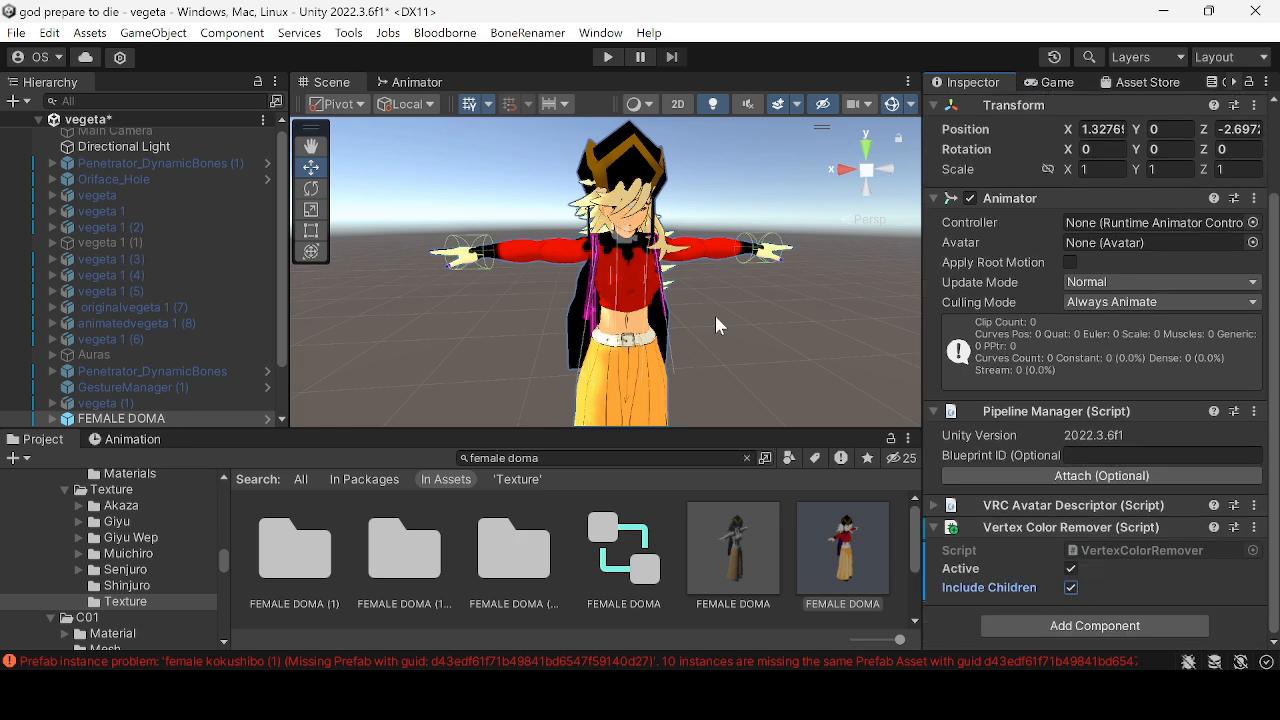
pyautogui.moveTo(715, 315); pyautogui.dragTo(470, 260, button='right')
pyautogui.moveTo(470, 220); pyautogui.dragTo(30, 205, button='middle')
pyautogui.moveTo(385, 290); pyautogui.dragTo(706, 314, button='right')
pyautogui.moveTo(706, 314); pyautogui.dragTo(802, 277, button='middle')
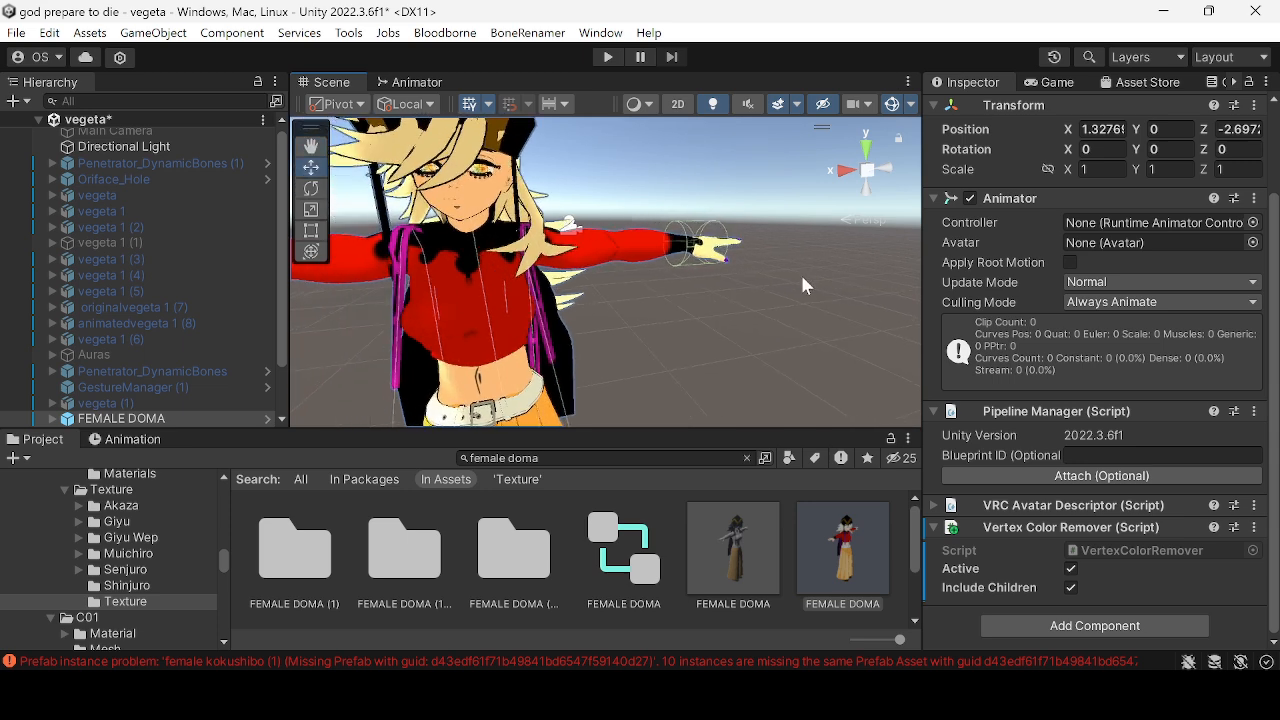
# - Turn off Active and Include Children, and remove the Vertex Color Remover component from FEMALE DOMA
pyautogui.click(1072, 569)
pyautogui.click(1071, 568)
pyautogui.click(1071, 587)
pyautogui.click(1254, 527)
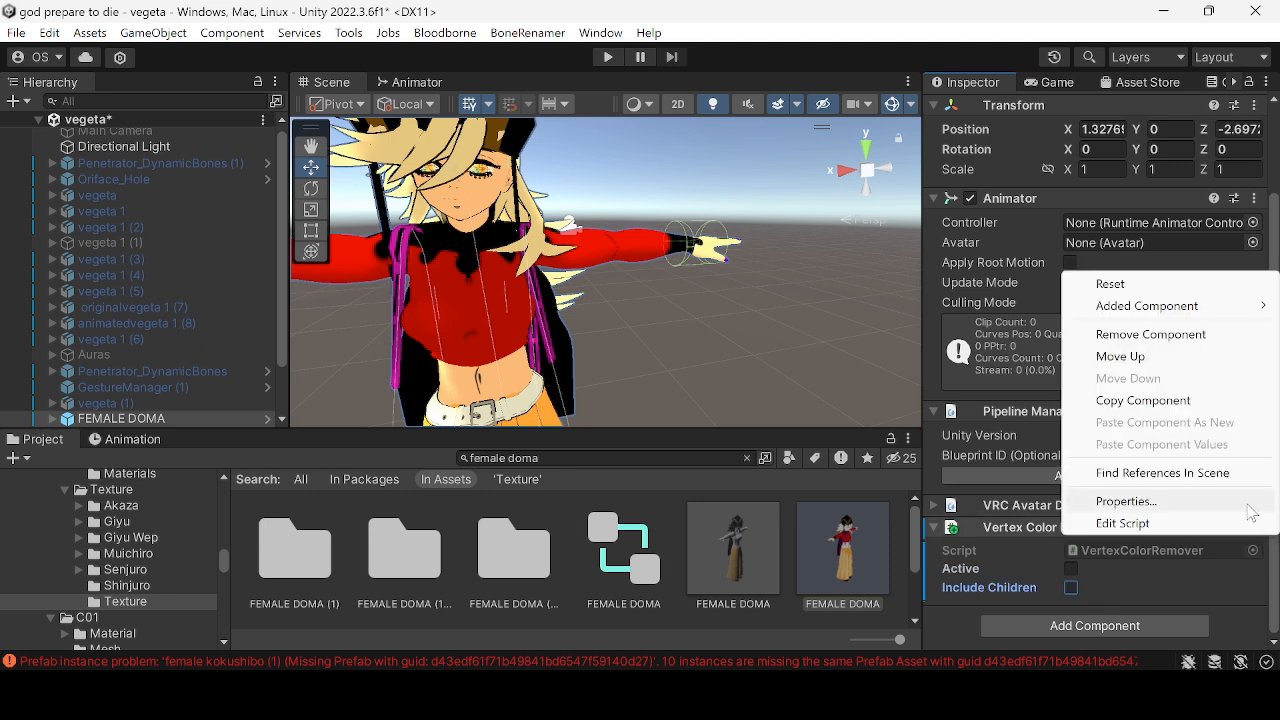
pyautogui.moveTo(1130, 312)
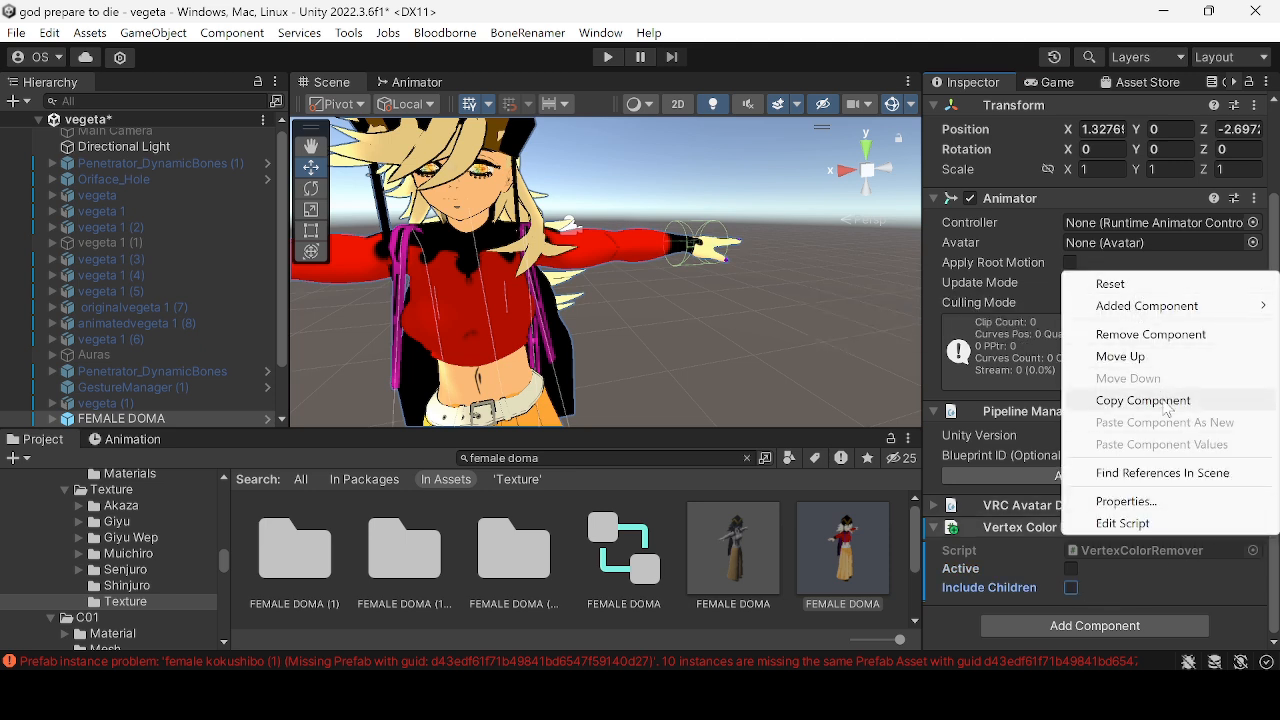
pyautogui.click(1150, 334)
# - Delete FEMALE DOMA from the vegeta scene and add a fresh FEMALE DOMA prefab to the female toji scene
pyautogui.moveTo(743, 219); pyautogui.dragTo(588, 148, button='right')
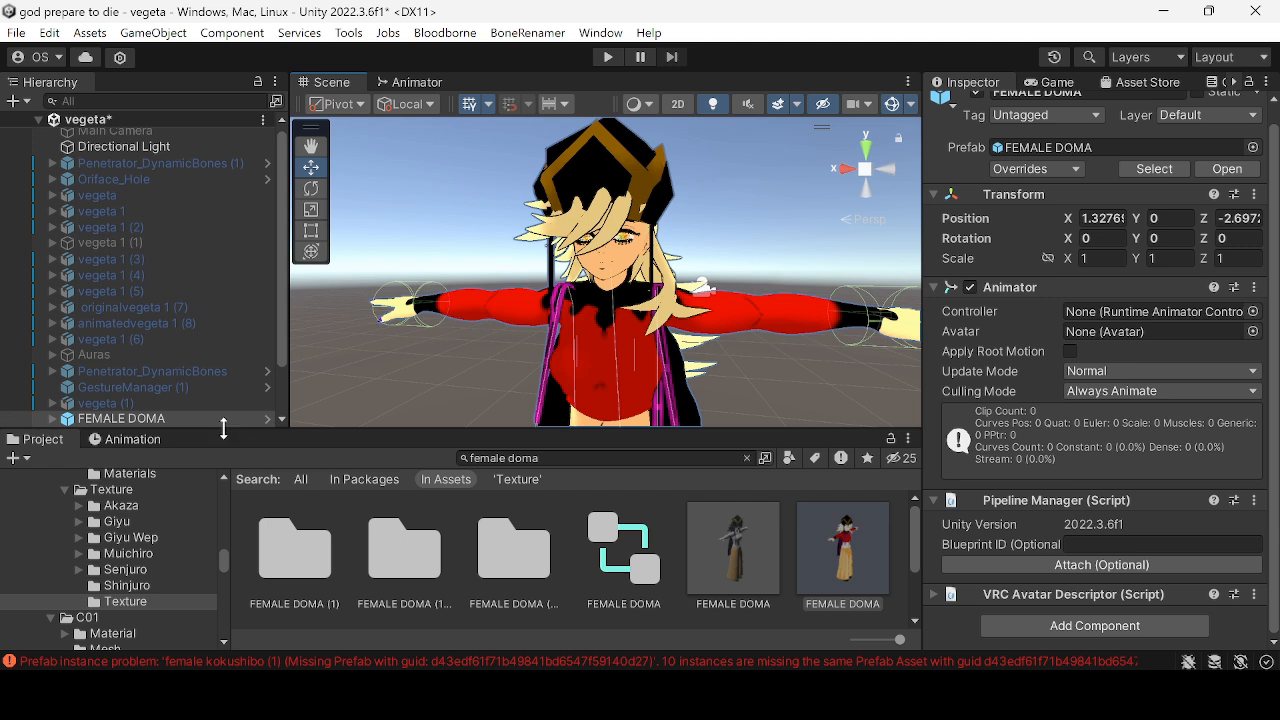
pyautogui.press('Delete')
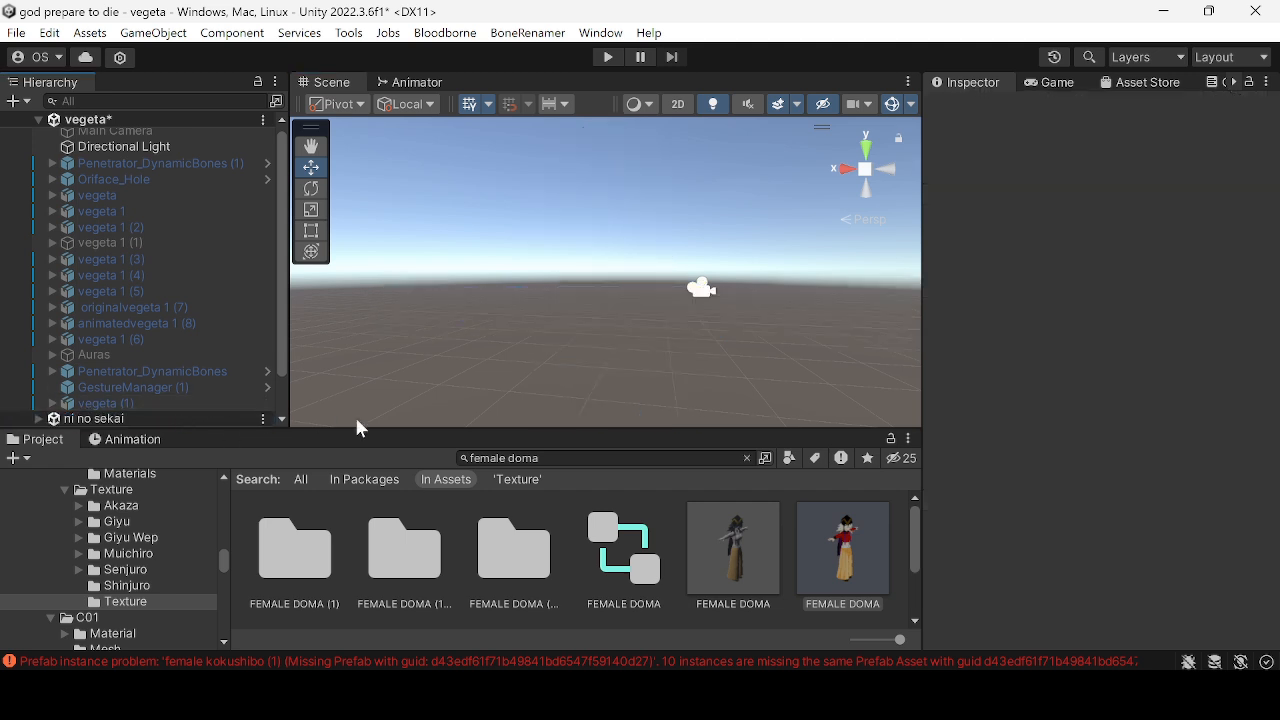
pyautogui.scroll(-1, 212, 258)
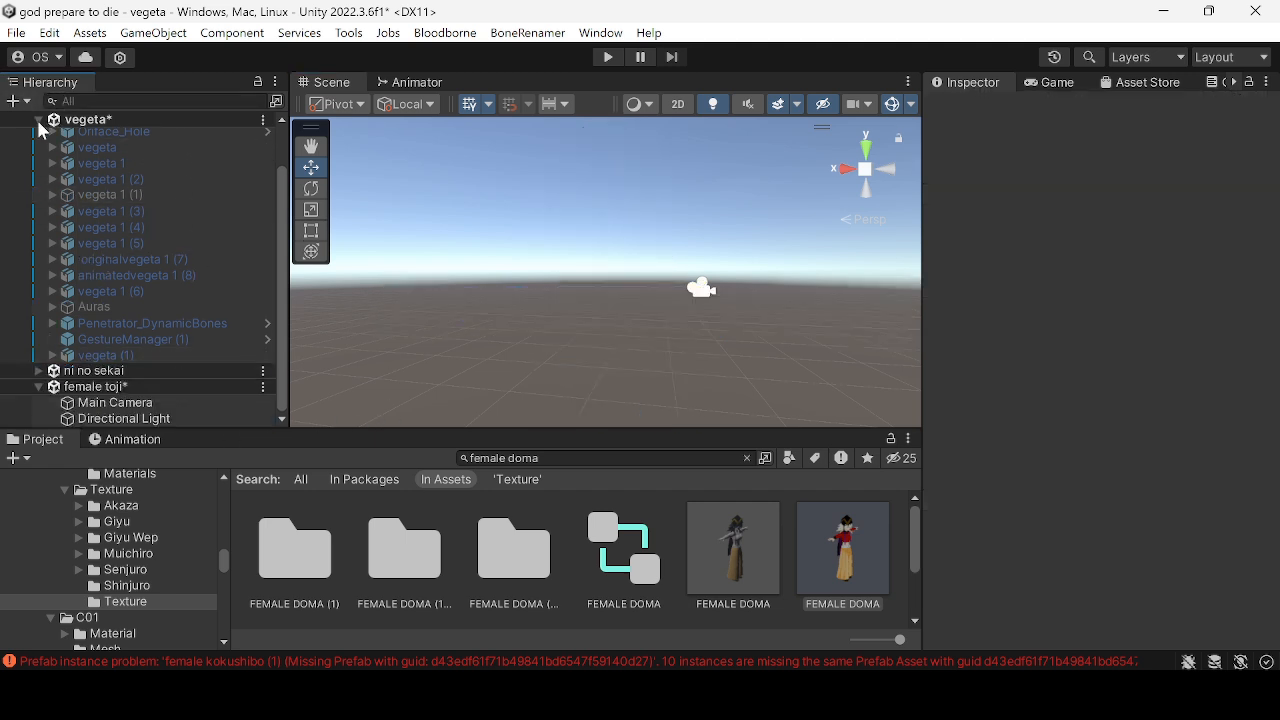
pyautogui.click(38, 119)
pyautogui.moveTo(857, 575); pyautogui.dragTo(133, 302)
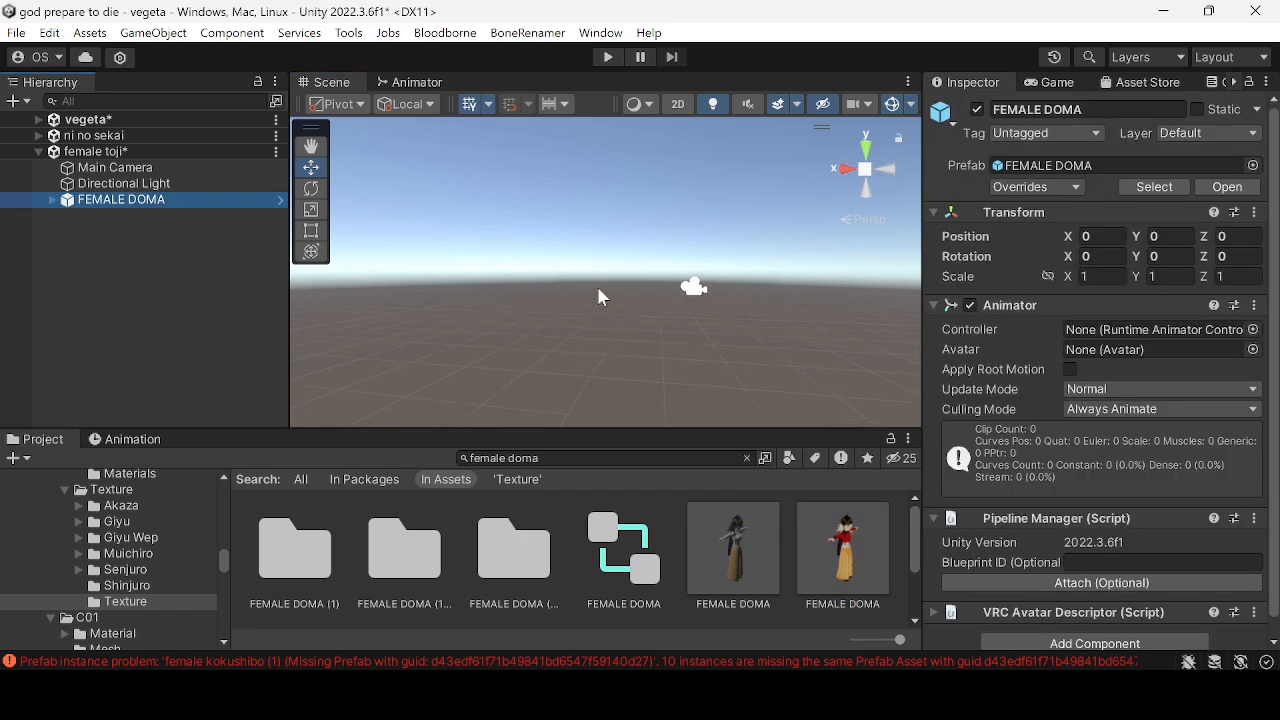
pyautogui.press('f')
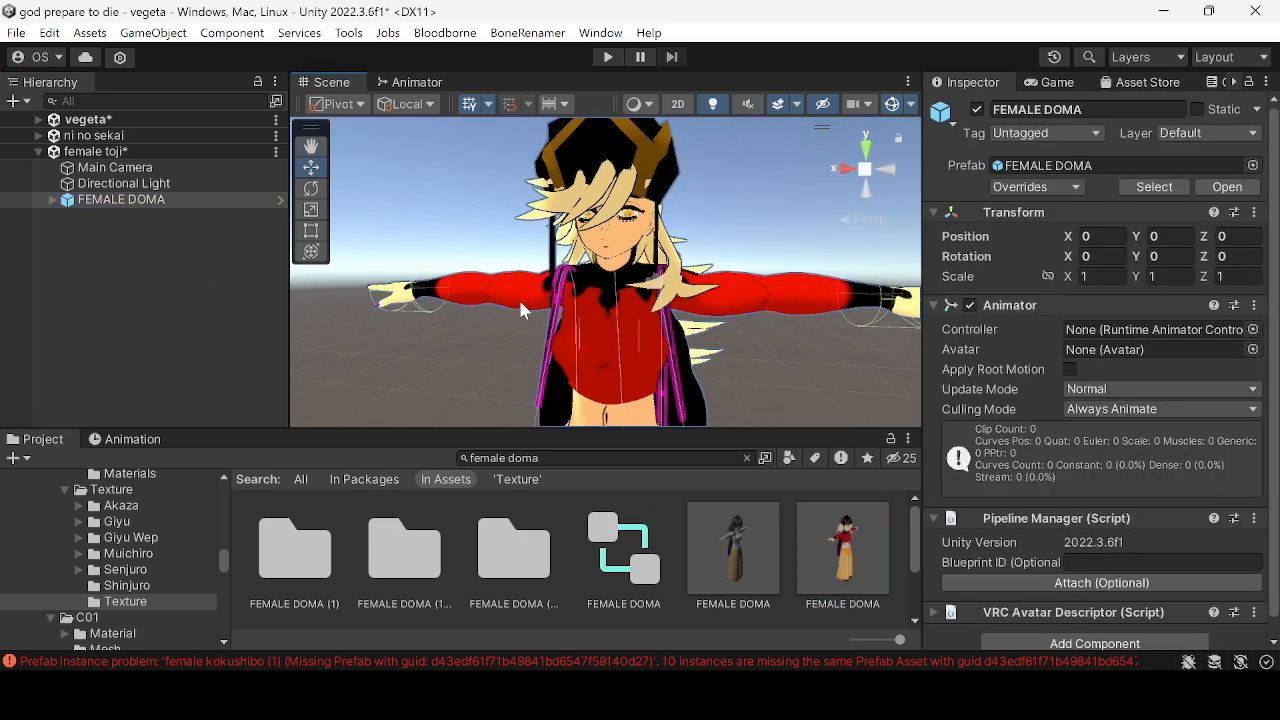
pyautogui.scroll(3, 603, 290)
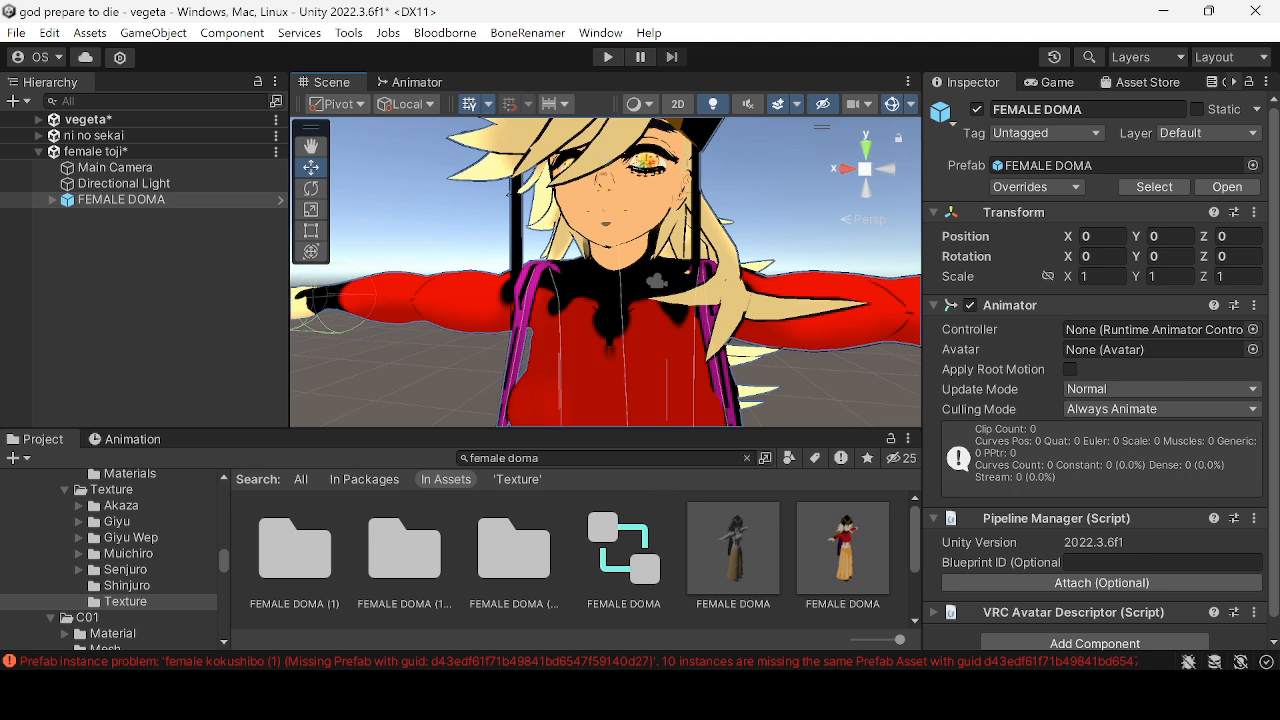
# - Switch to Blender, browse the pc folder inside Assets\female douma for a blend file, and dismiss the file browser
pyautogui.hotkey('alt', 'Tab')
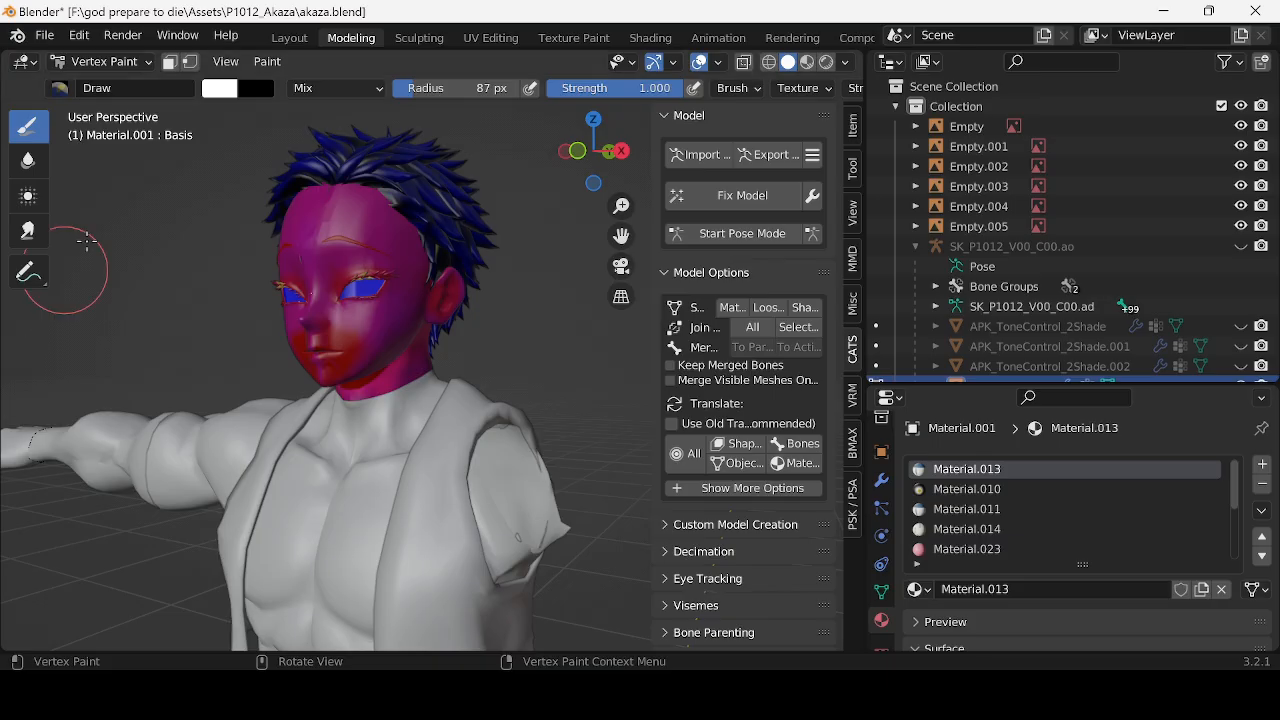
pyautogui.click(51, 41)
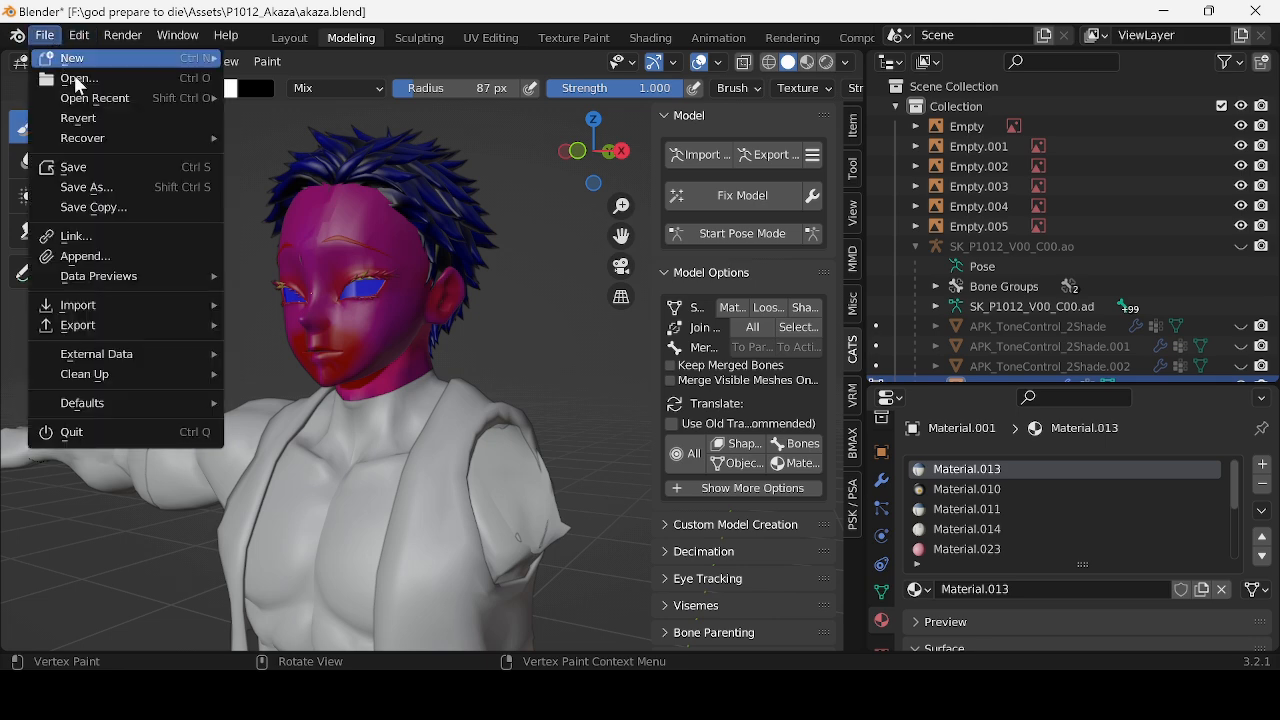
pyautogui.click(80, 82)
pyautogui.click(697, 381)
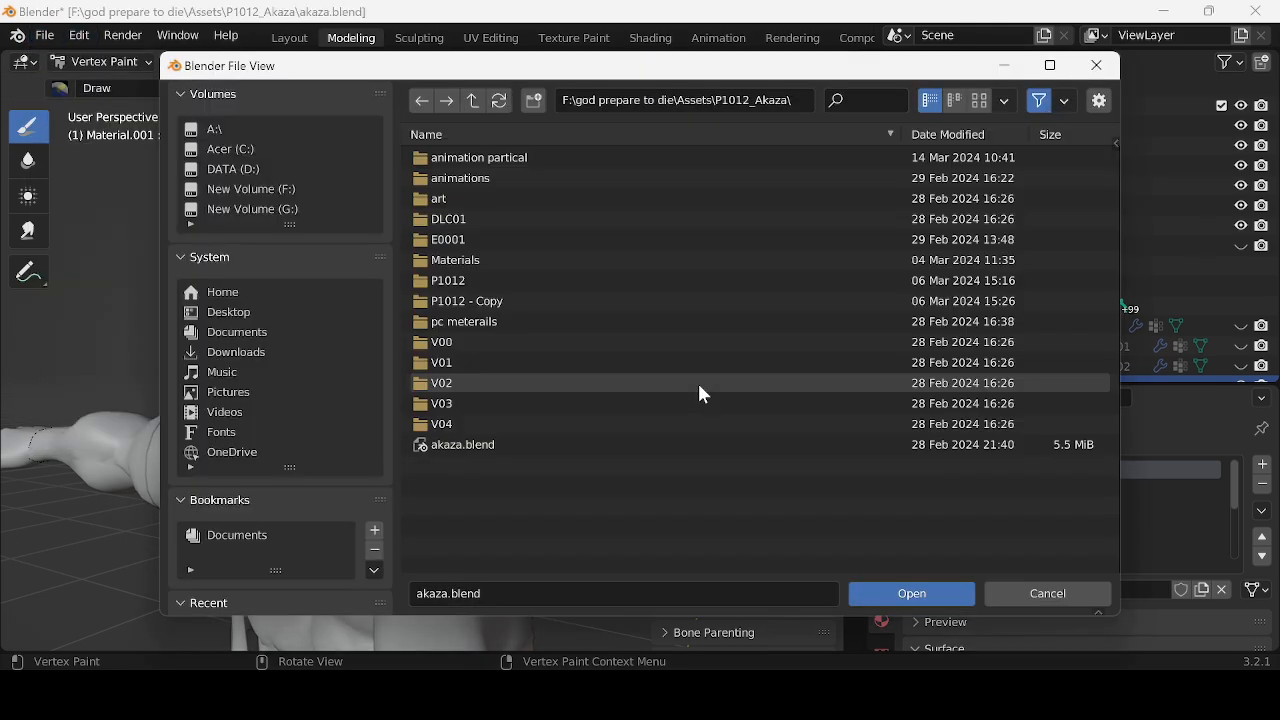
pyautogui.click(482, 103)
pyautogui.scroll(-6, 552, 292)
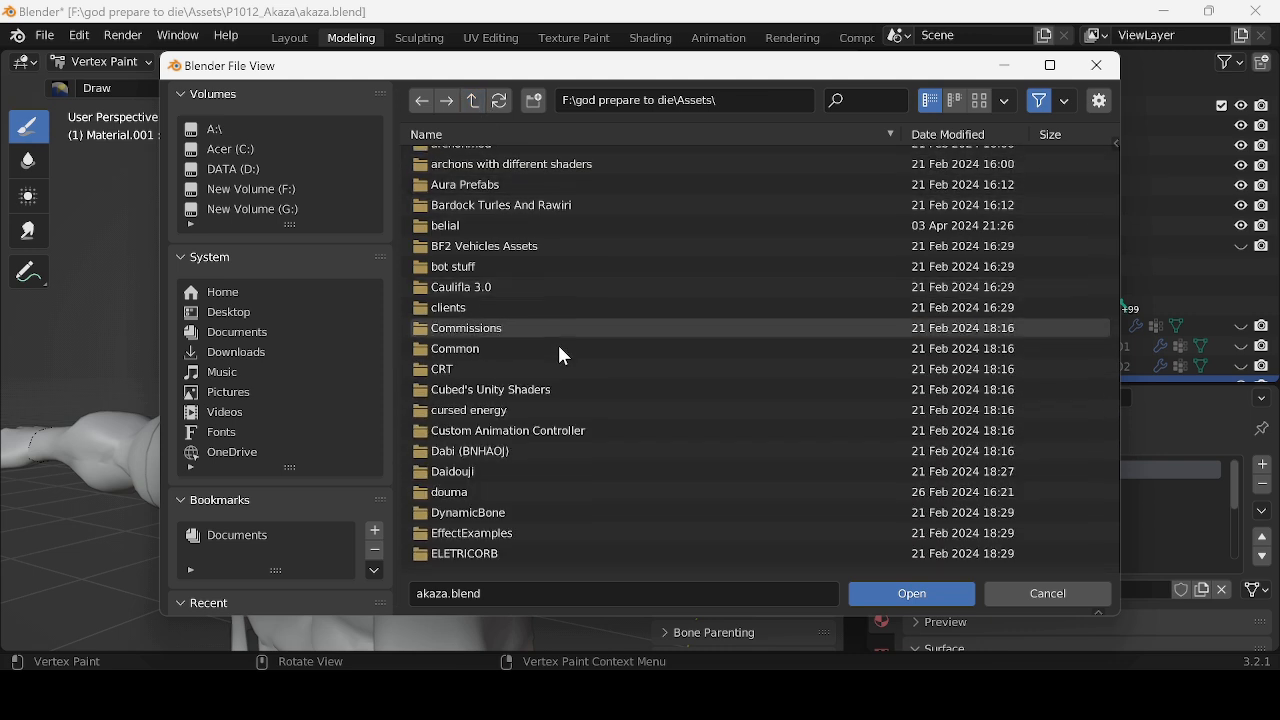
pyautogui.scroll(-5, 563, 355)
pyautogui.click(505, 360)
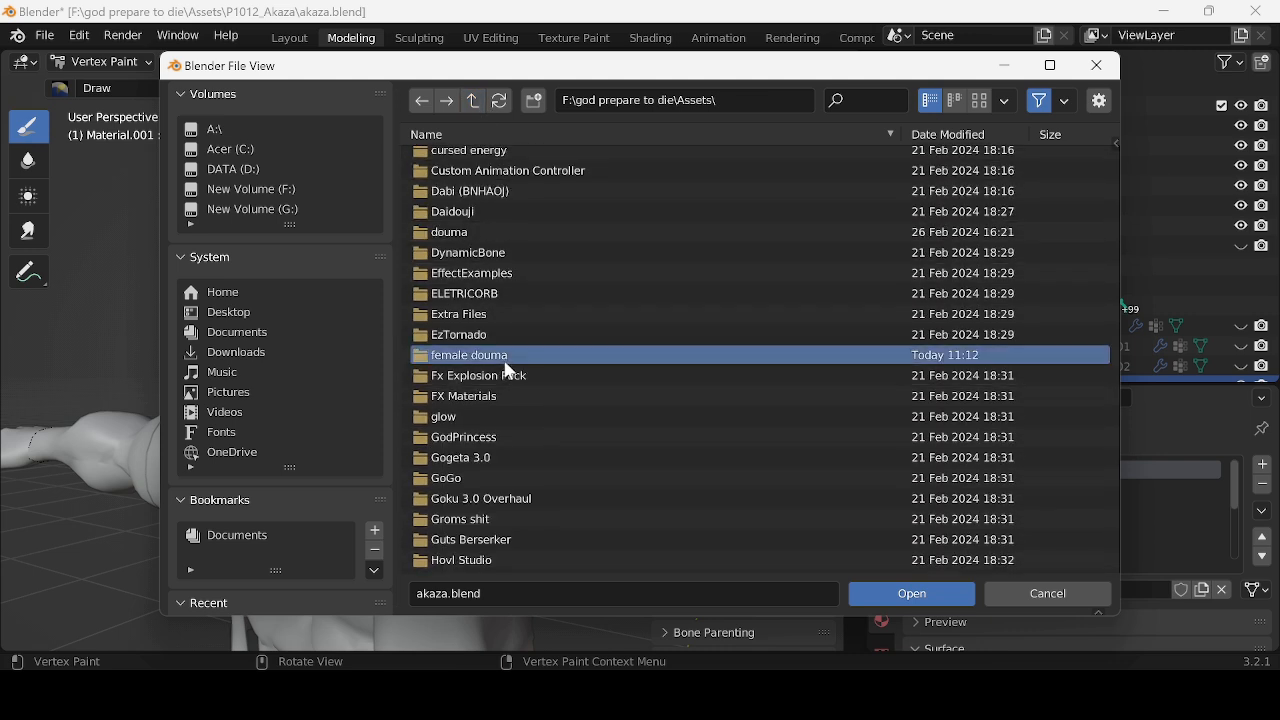
pyautogui.doubleClick(506, 362)
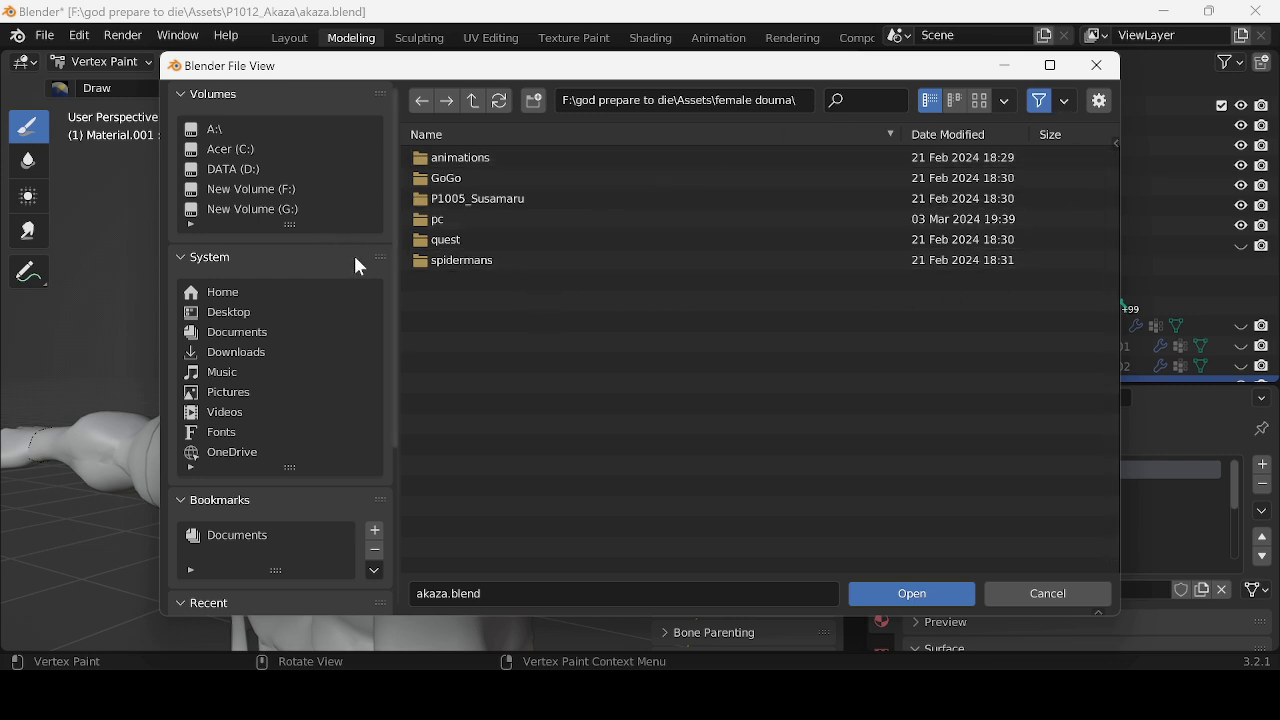
pyautogui.doubleClick(430, 219)
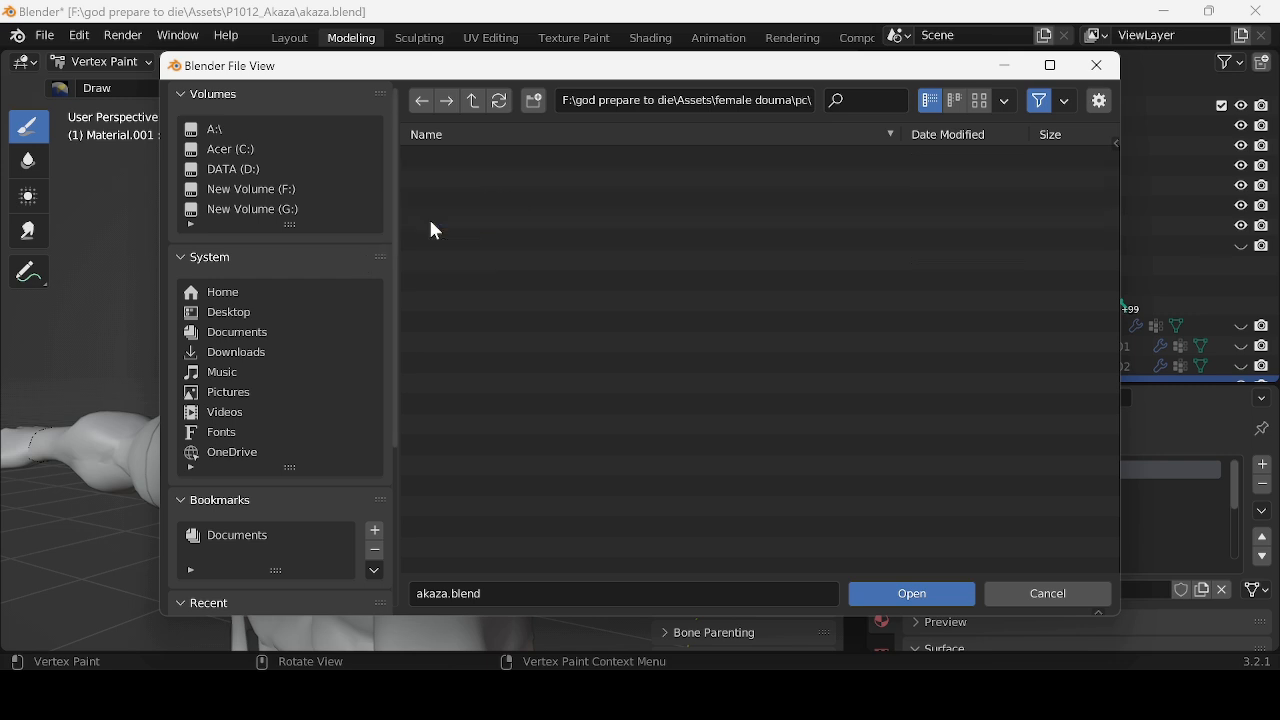
pyautogui.click(1095, 65)
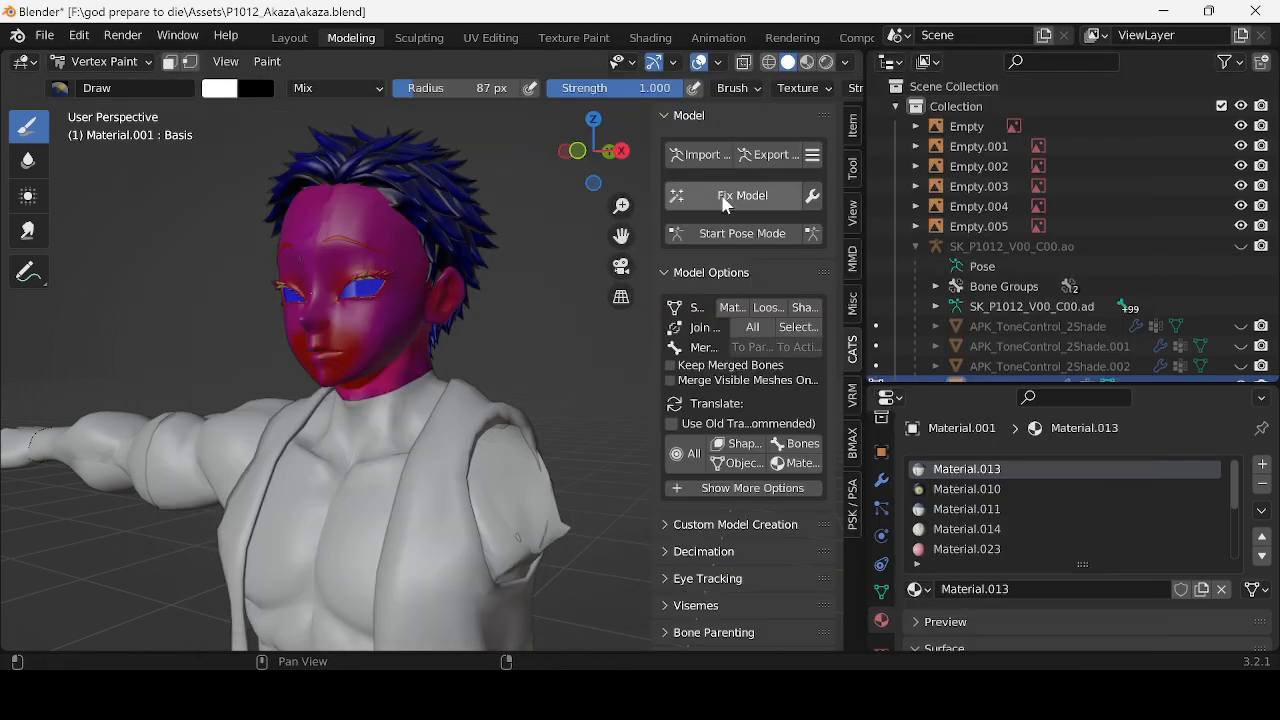
# - Examine the vertex colors on the akaza model's head from a close front view
pyautogui.scroll(-5, 243, 371)
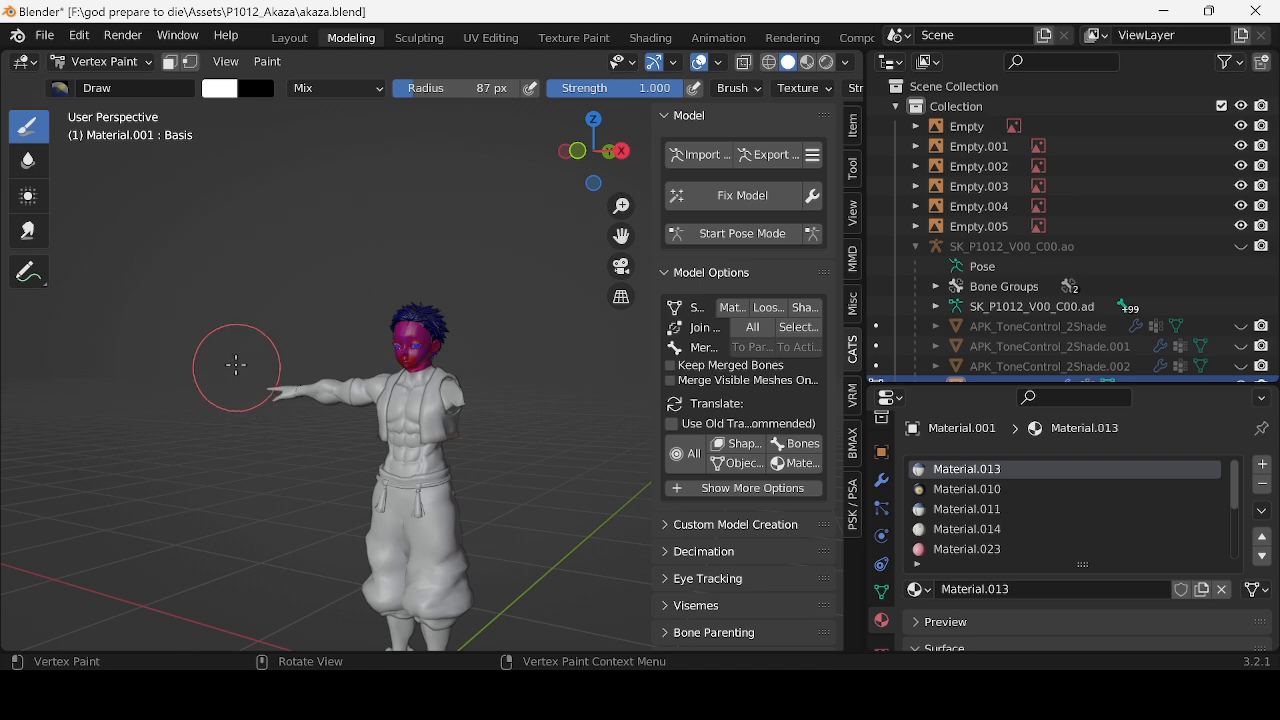
pyautogui.moveTo(237, 366); pyautogui.dragTo(306, 334, button='middle')
pyautogui.scroll(7, 500, 280)
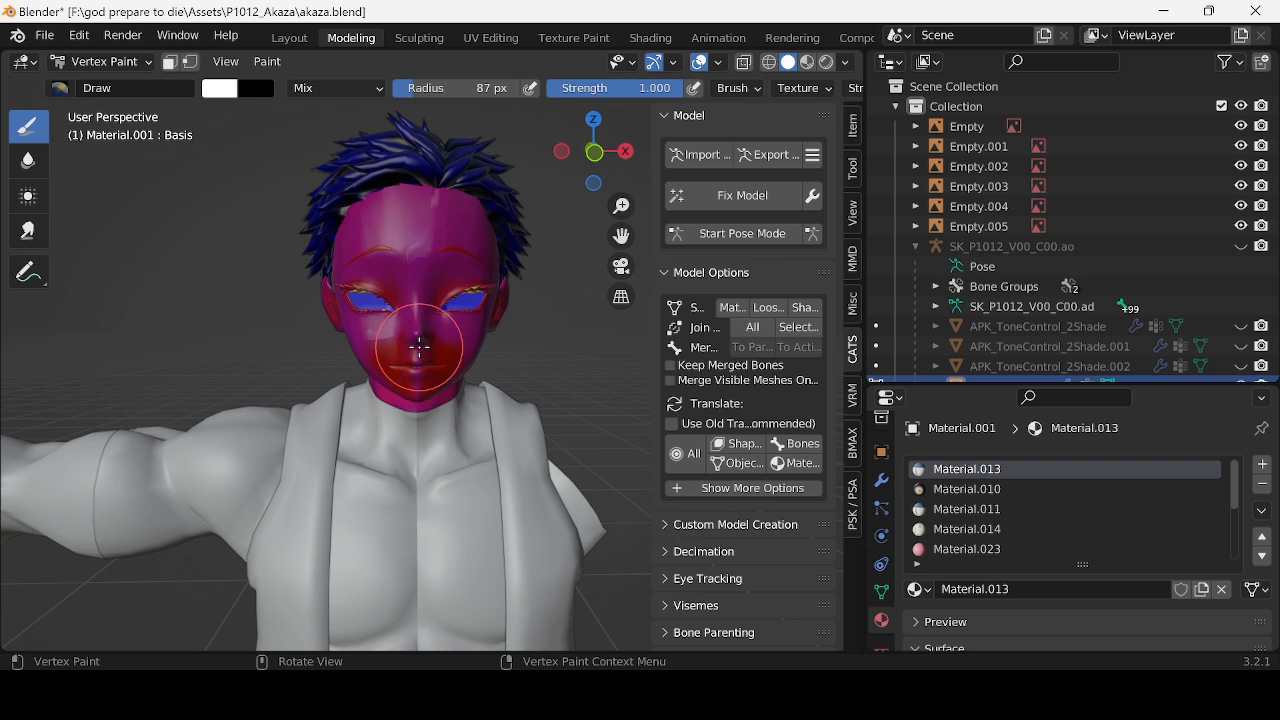
# - Start closing Blender with akaza.blend and minimize the browser window that comes to the front
pyautogui.click(1257, 11)
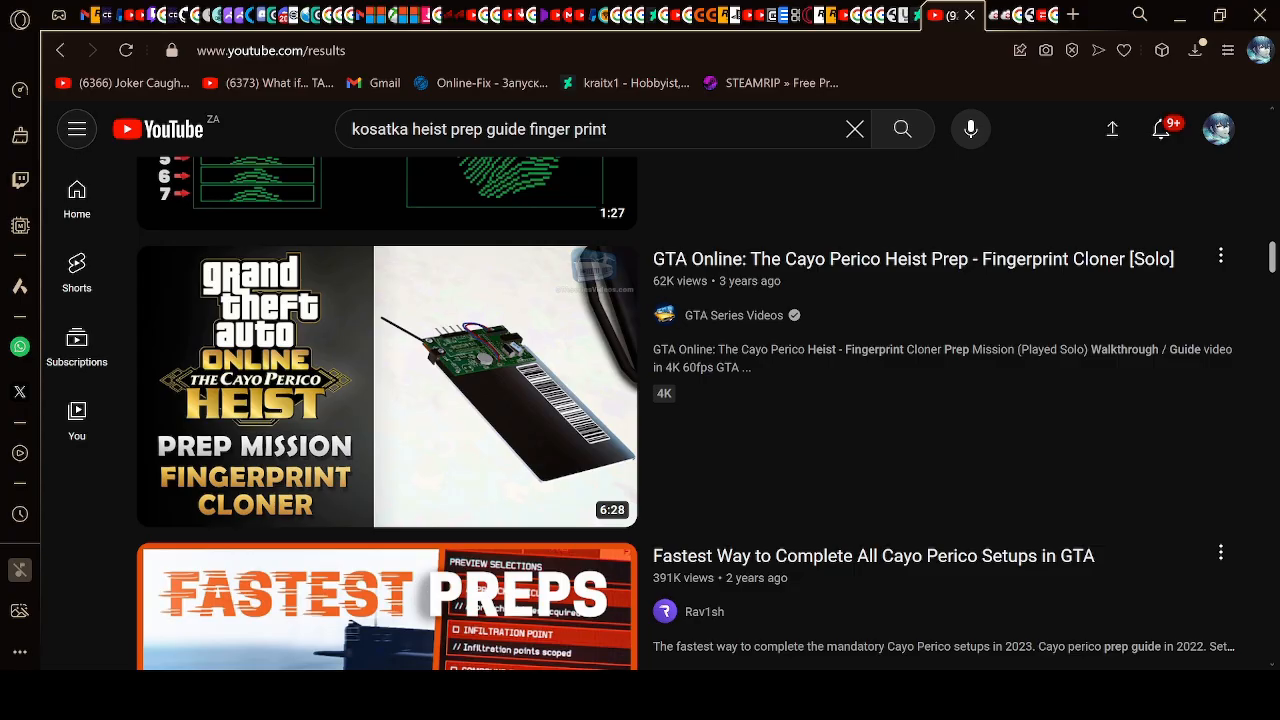
pyautogui.hotkey('alt', 'Tab')
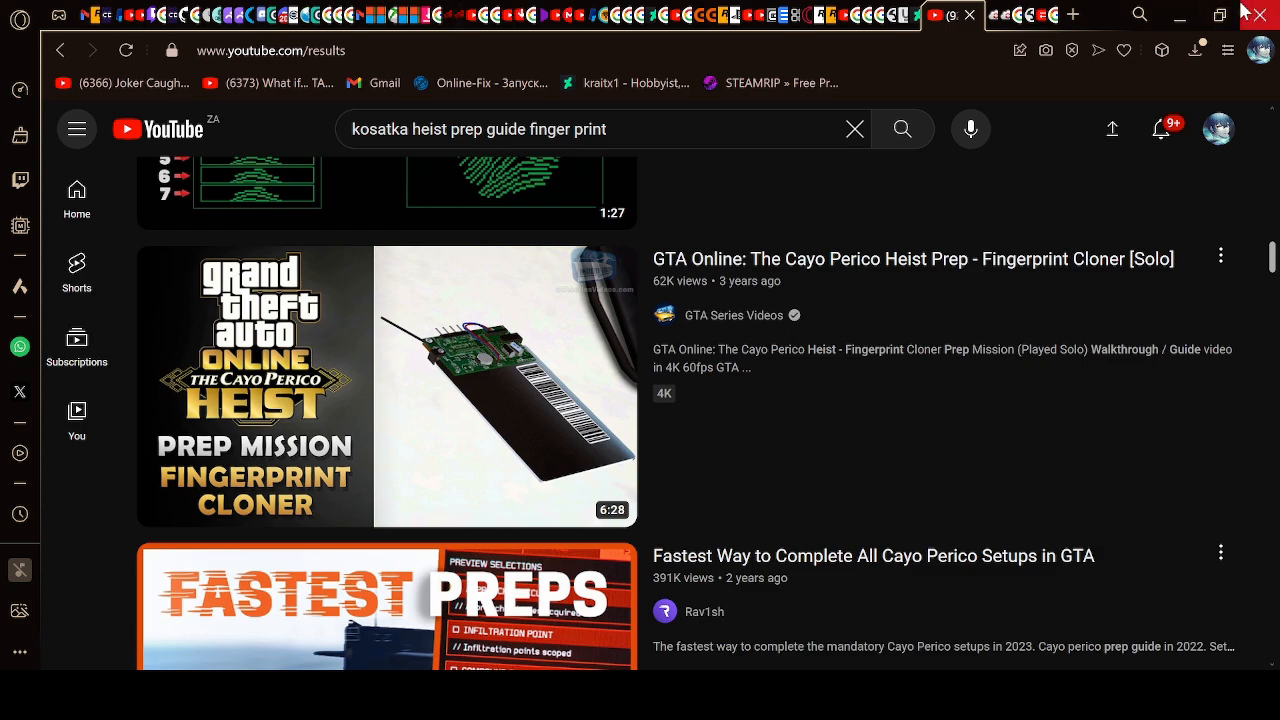
pyautogui.click(1187, 14)
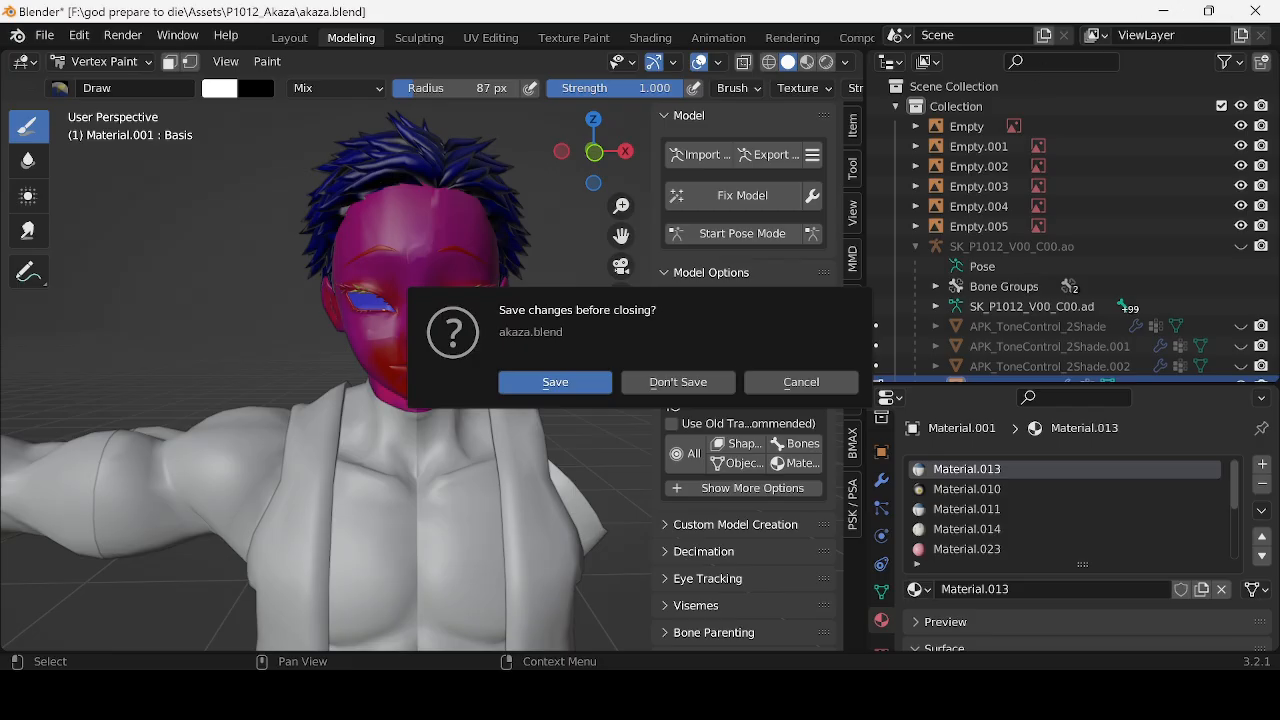